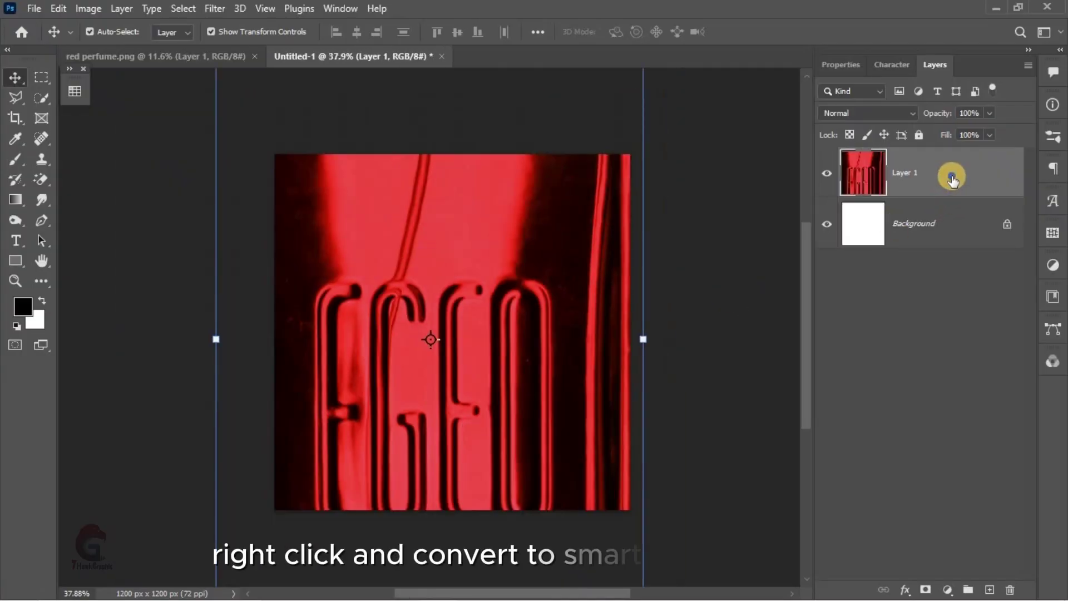
- Convert the pasted bottle to a smart object and commit its smaller size
right_click(953, 172)
left_click(822, 244)
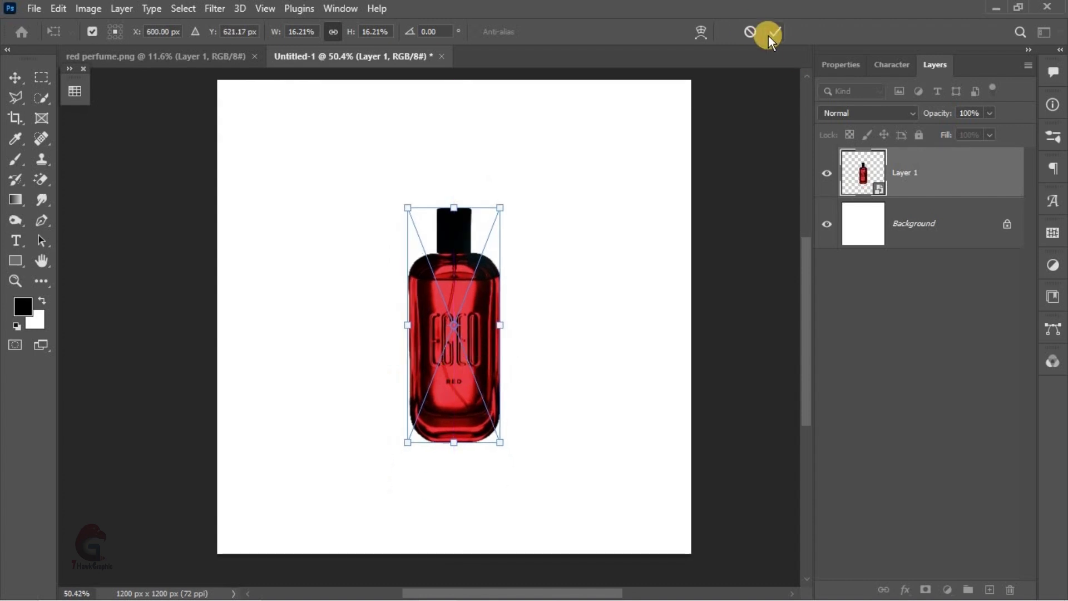
left_click(775, 32)
- Add a dark red Solid Color fill layer above Background and temporarily hide the bottle
left_click(915, 224)
left_click(947, 589)
left_click(985, 315)
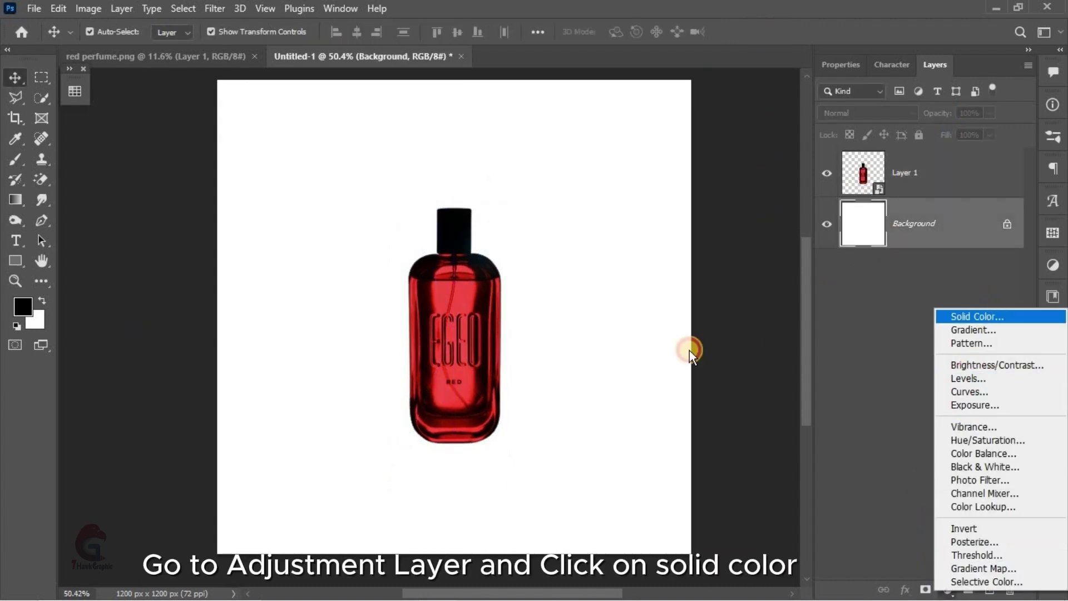
left_click(479, 413)
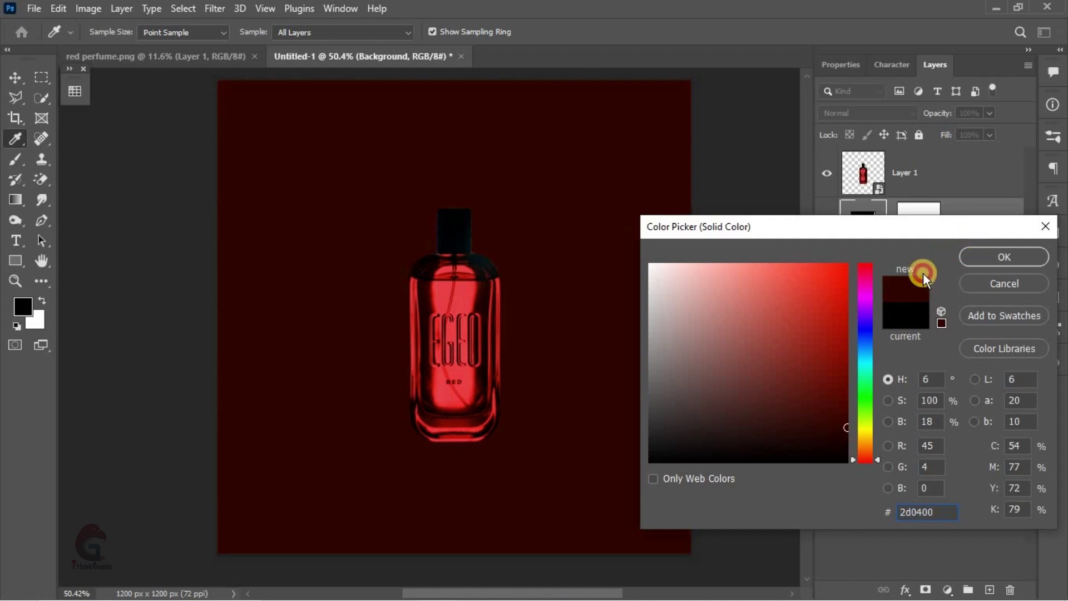
key("Return")
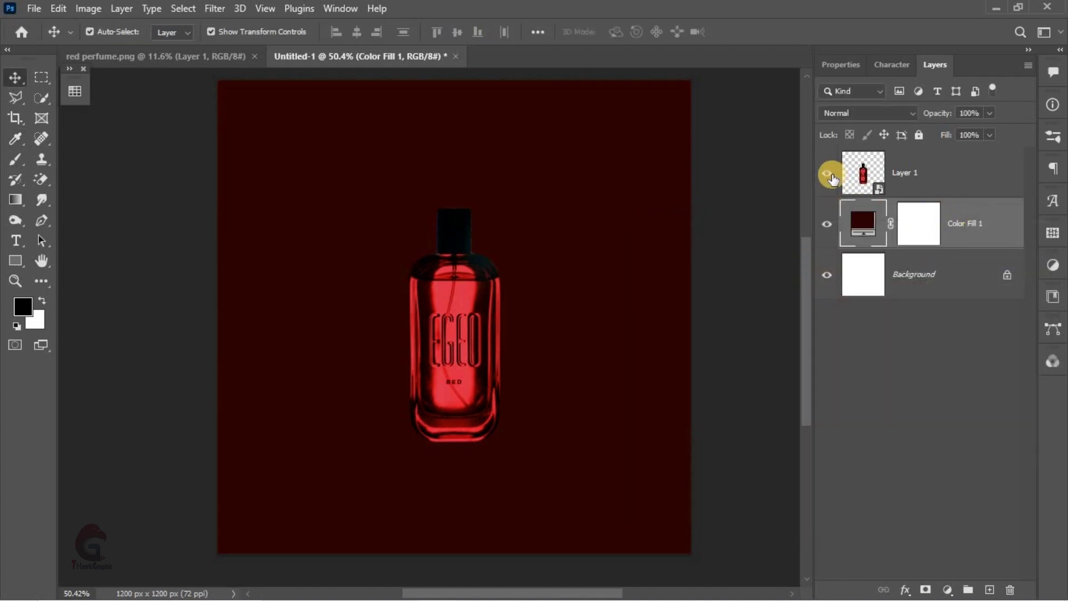
left_click(989, 591)
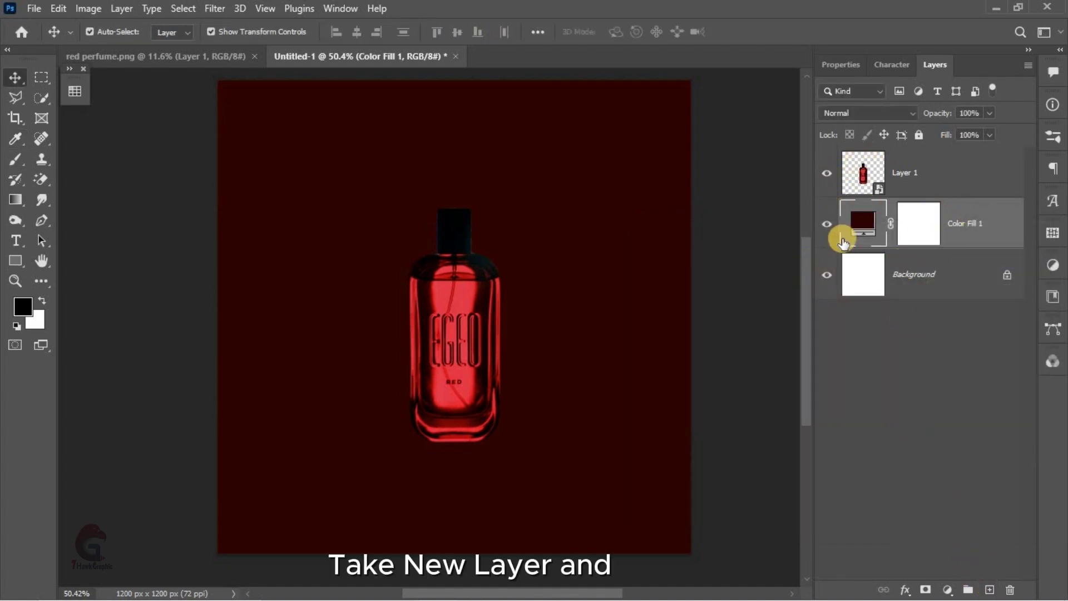
- Draw a flat ellipse on a new layer just beneath the bottle's base
left_click(827, 173)
scroll(426, 493, "up", 1)
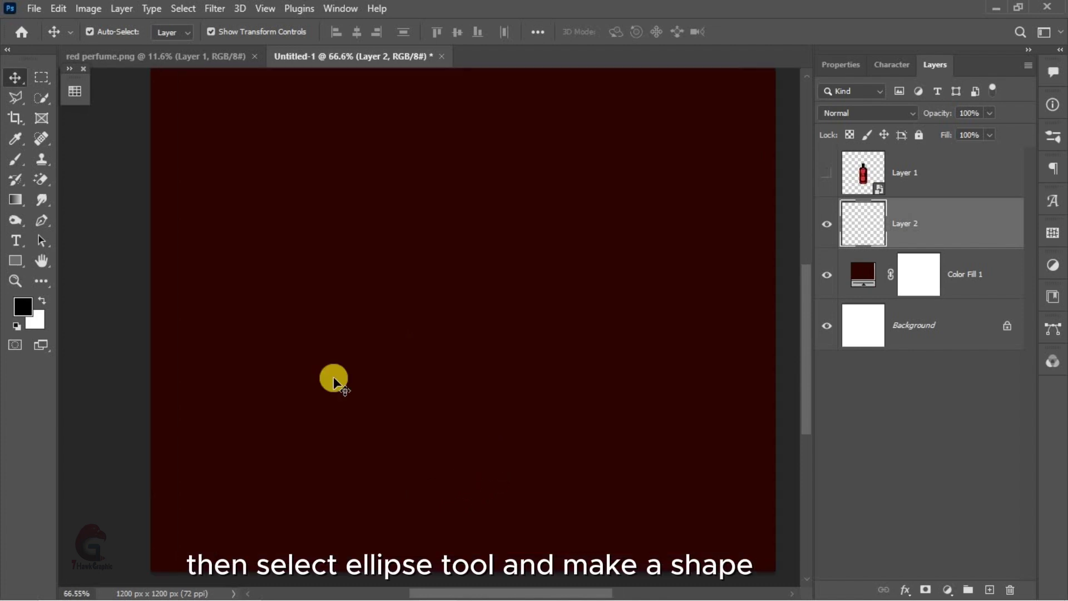
left_click(30, 262)
right_click(30, 262)
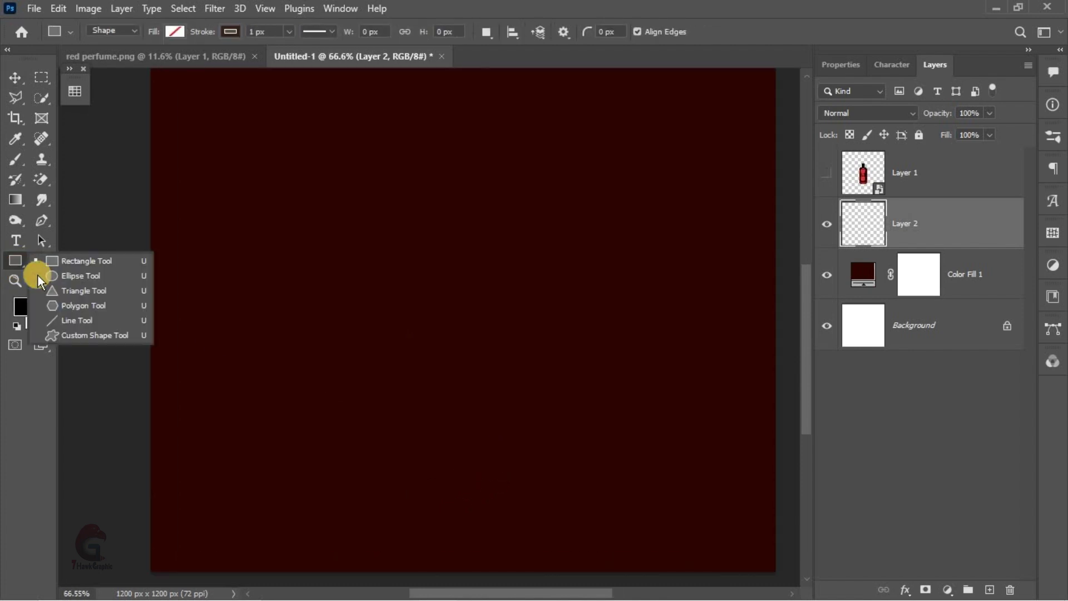
left_click(62, 266)
left_click(825, 173)
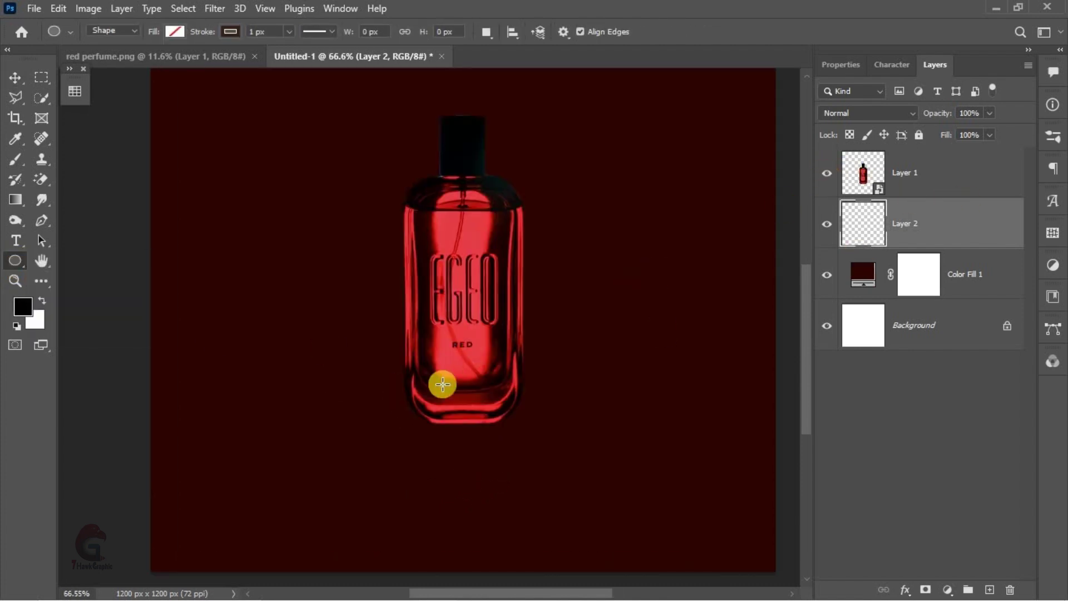
left_click_drag(395, 411, 537, 438)
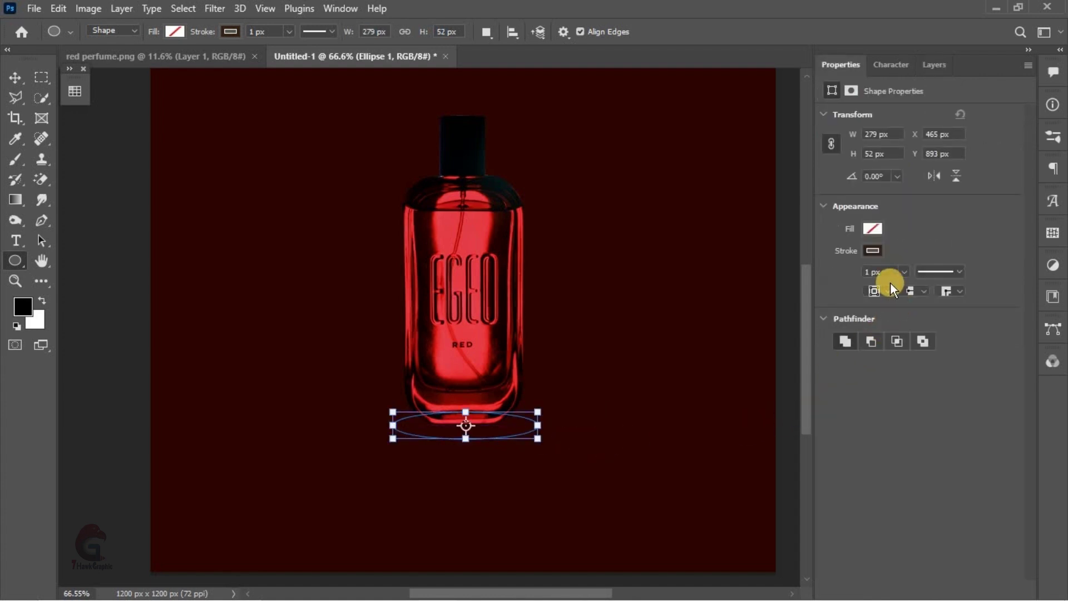
- Set the ellipse's fill colour to white
left_click(872, 250)
left_click(869, 229)
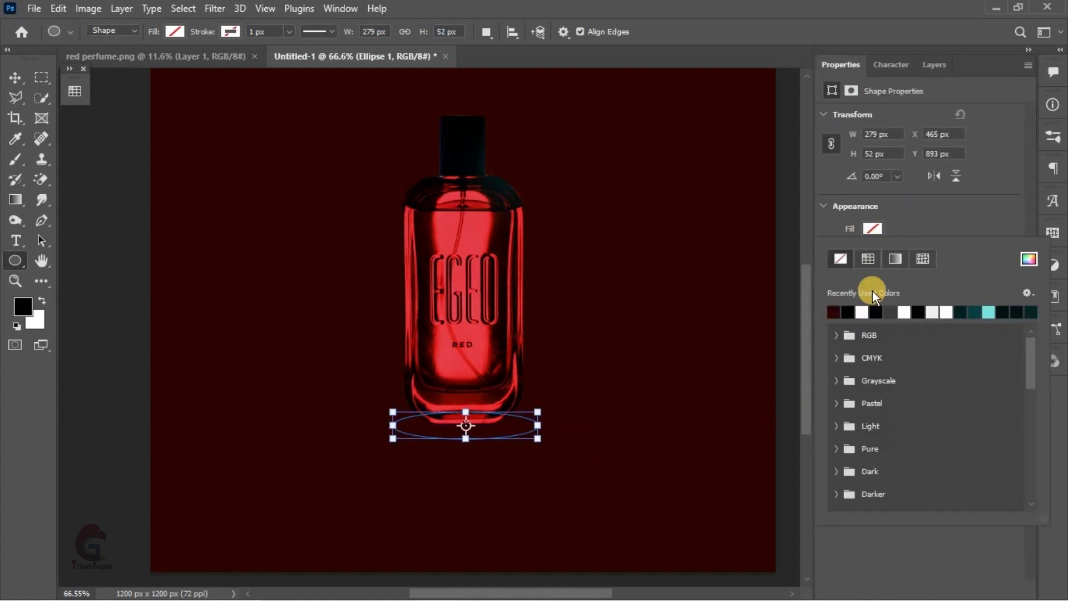
left_click(861, 312)
- Sample the bottle's bright red and fill the ellipse with it
left_click(935, 64)
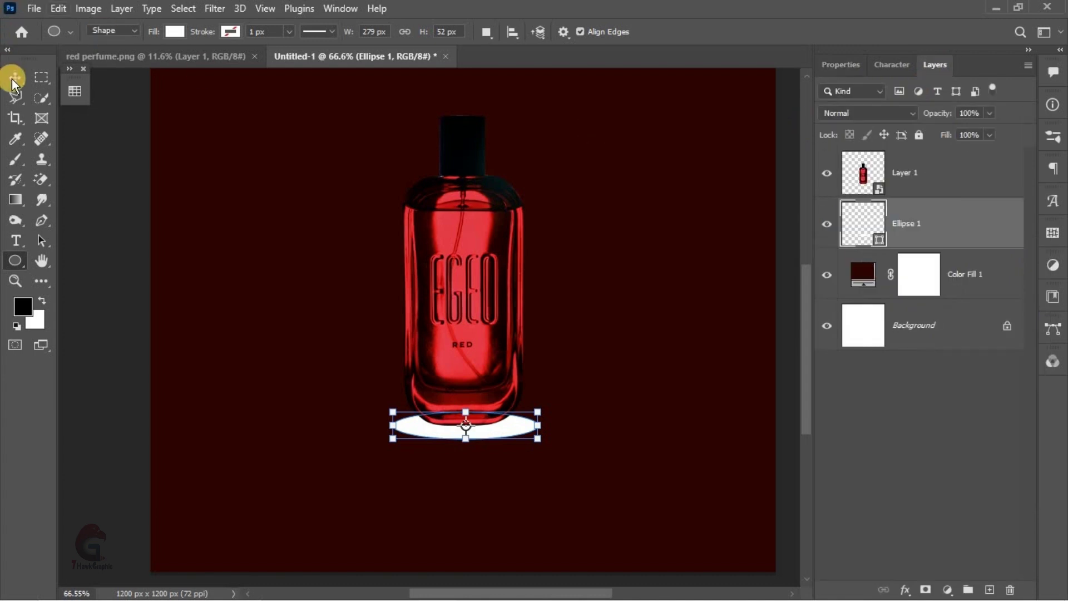
left_click(15, 77)
scroll(457, 407, "up", 1)
left_click(23, 306)
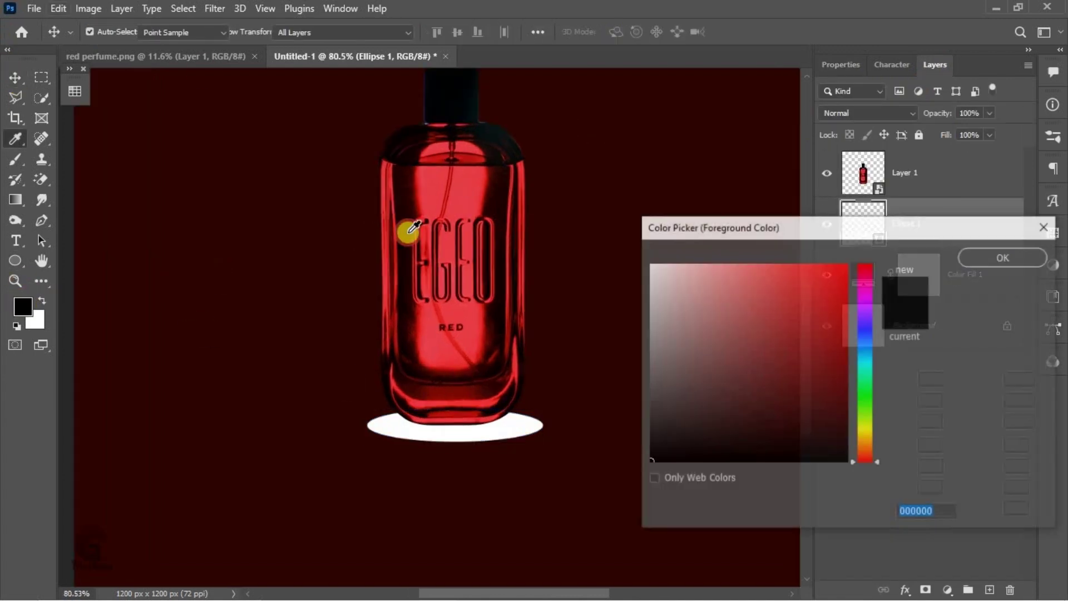
left_click(470, 199)
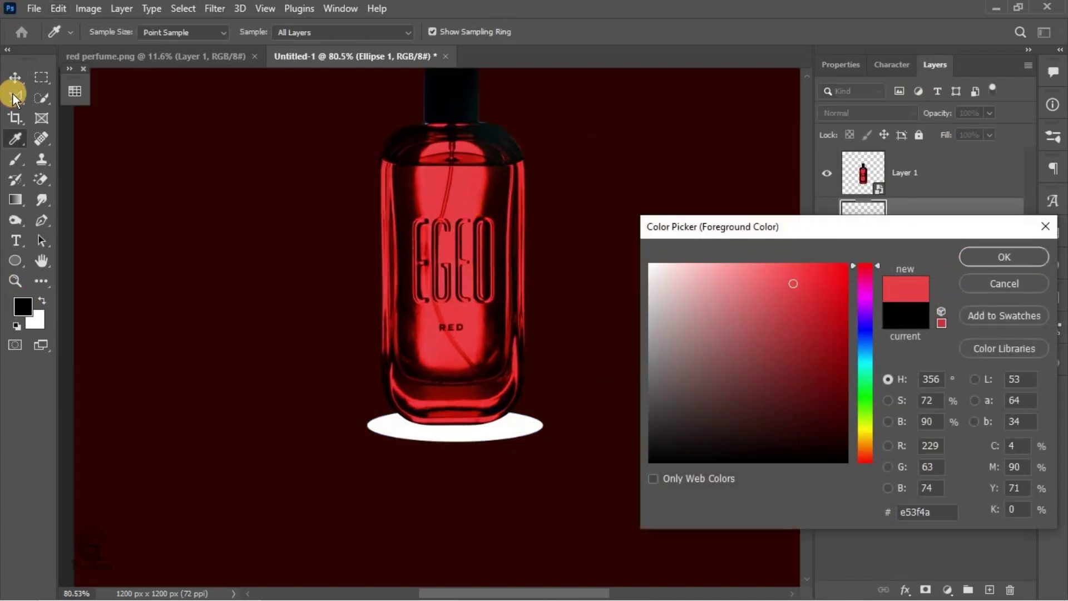
key("Return")
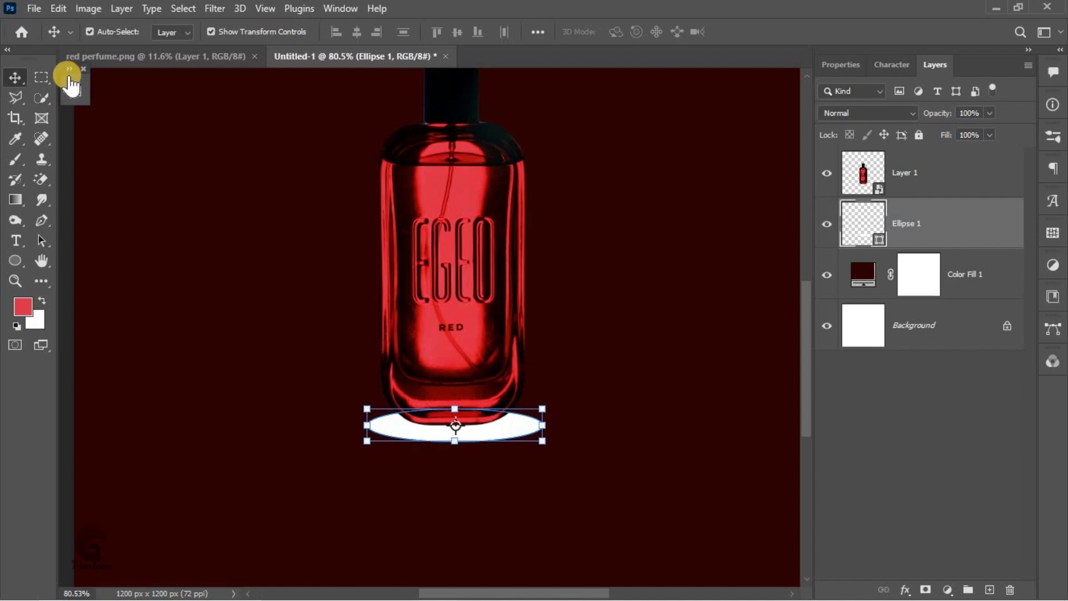
left_click(76, 92)
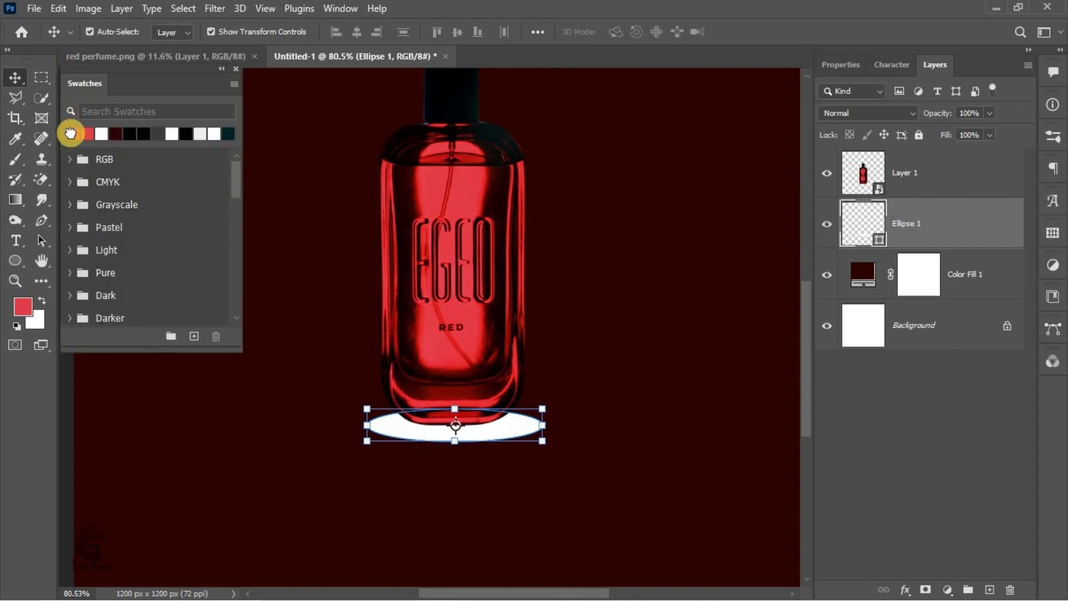
left_click_drag(70, 134, 434, 426)
- Duplicate the ellipse slightly below and stack the original above its copy
left_click(484, 453)
scroll(517, 436, "up", 2)
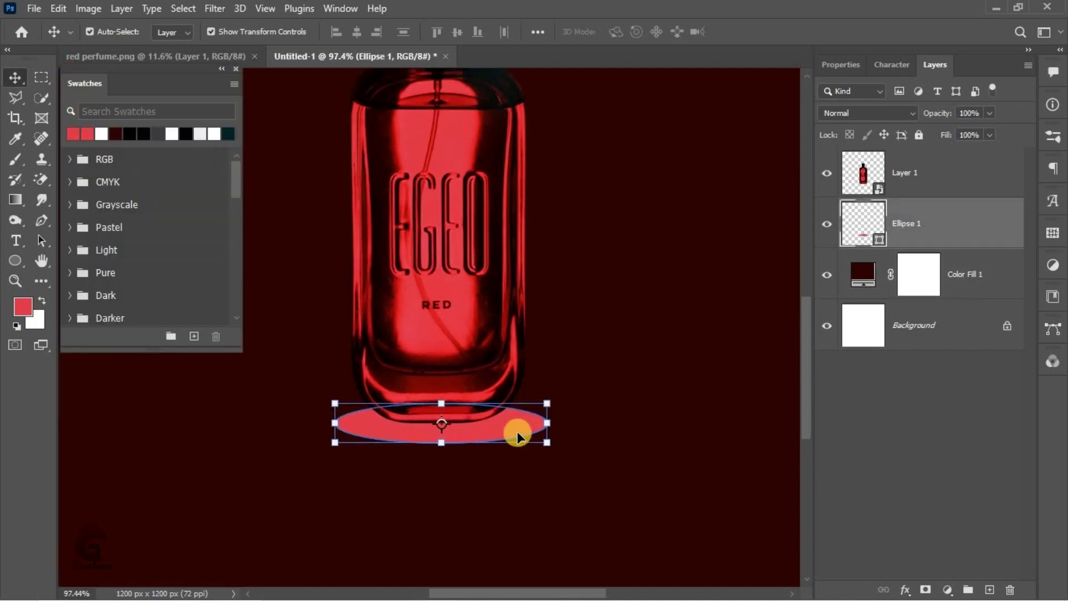
left_click_drag(512, 440, 512, 460)
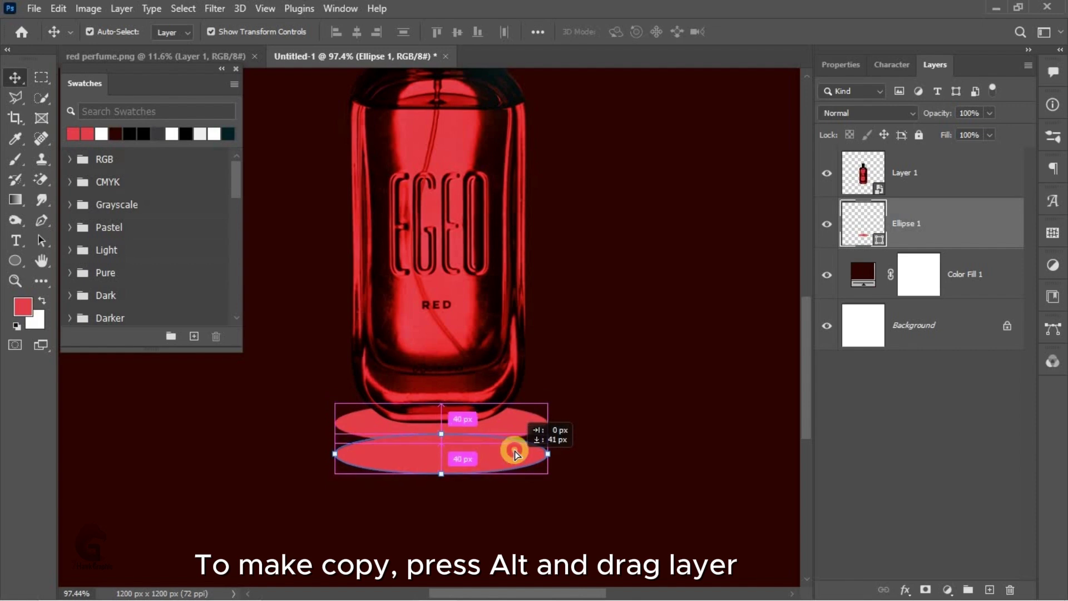
left_click(359, 503)
scroll(499, 431, "up", 2)
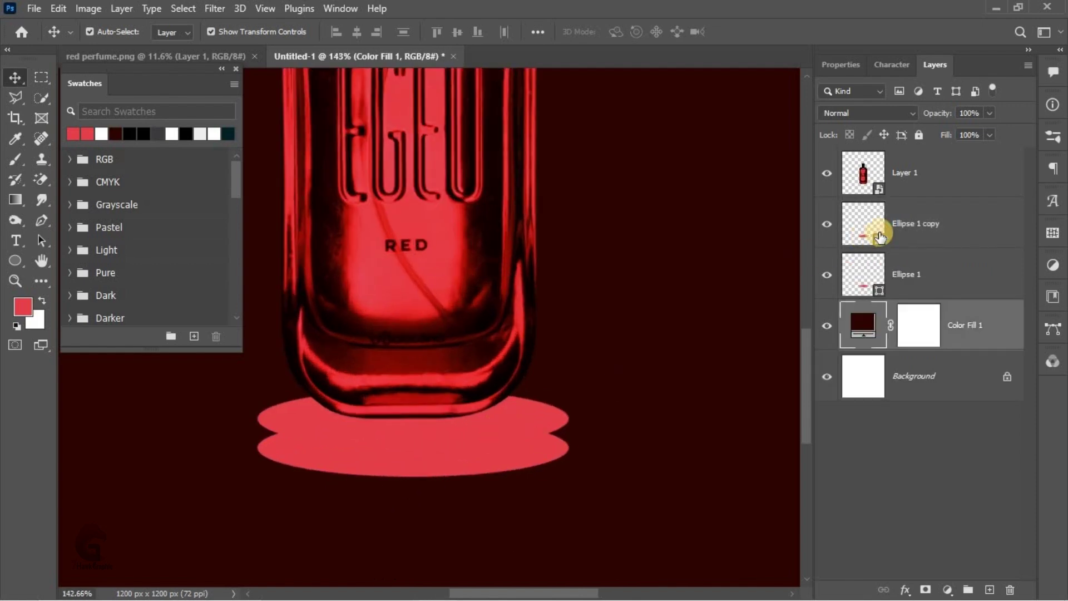
left_click(884, 228)
left_click_drag(892, 186, 889, 210)
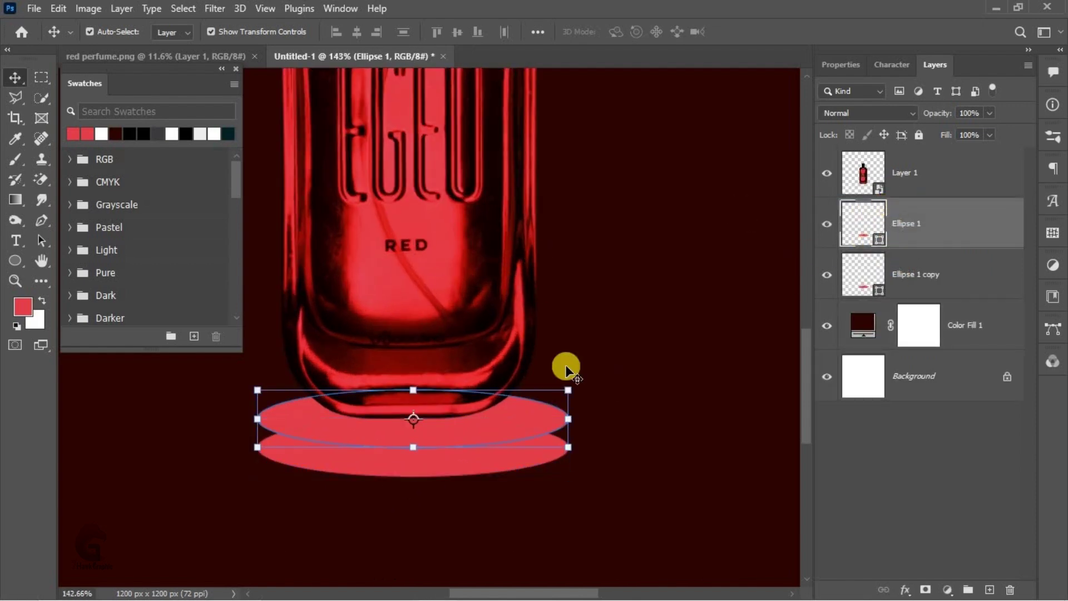
- Fill the lower ellipse copy with a darker red and nudge it up slightly
key("alt+bracketleft")
left_click(23, 306)
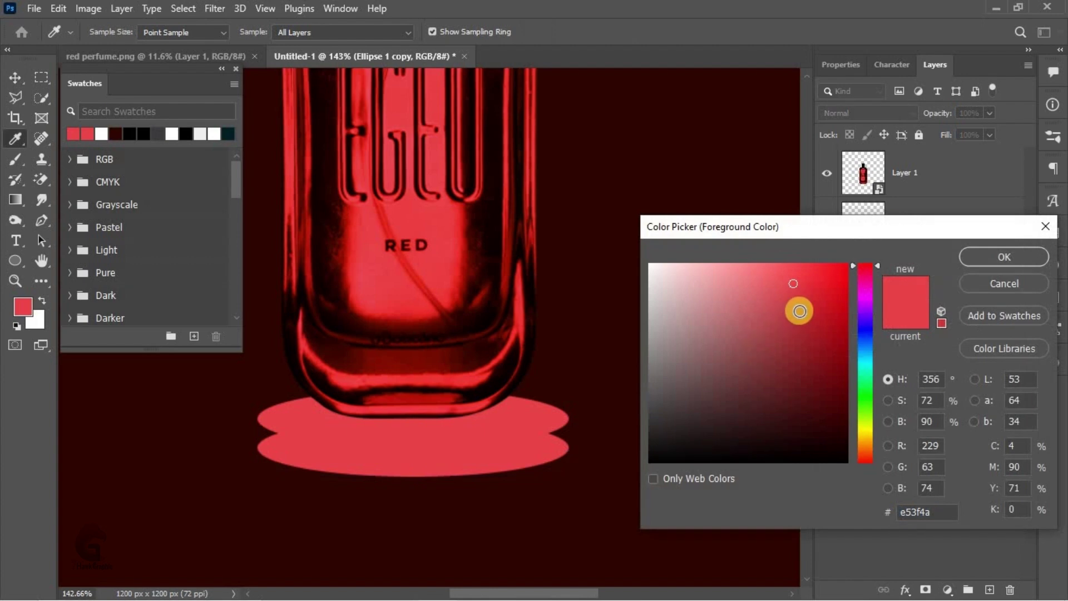
left_click(985, 258)
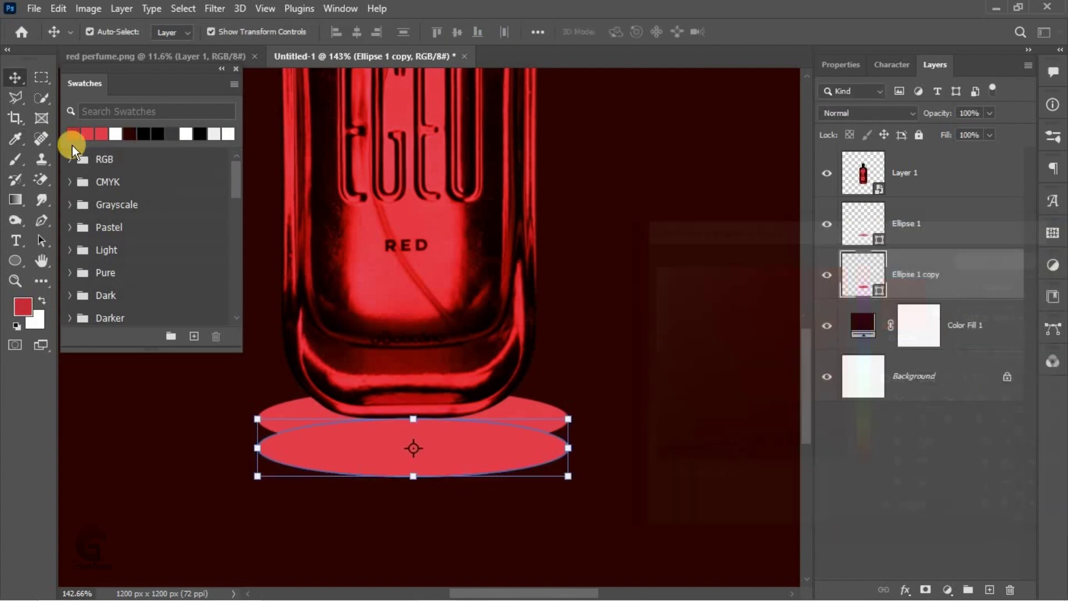
left_click(341, 525)
scroll(505, 445, "up", 1)
scroll(505, 445, "up", 1)
scroll(412, 475, "up", 1)
left_click(412, 475)
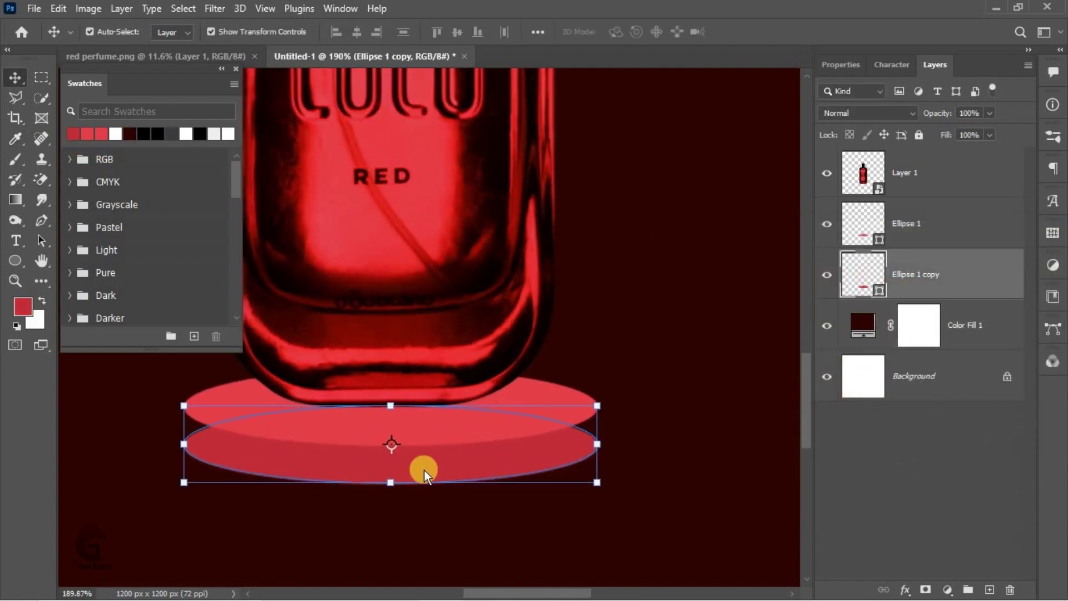
left_click_drag(422, 477, 422, 475)
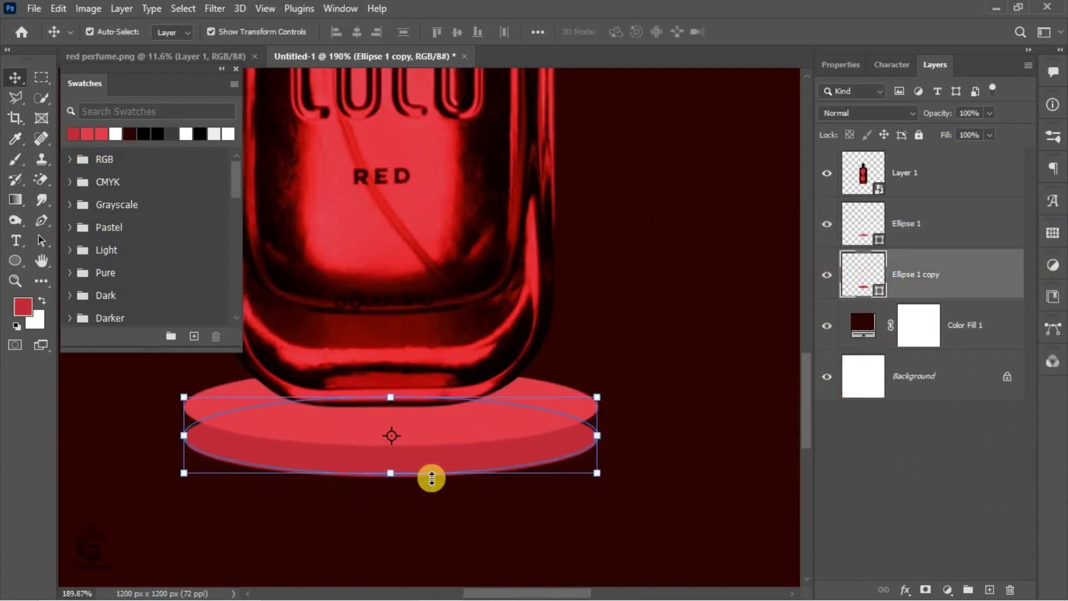
left_click(13, 261)
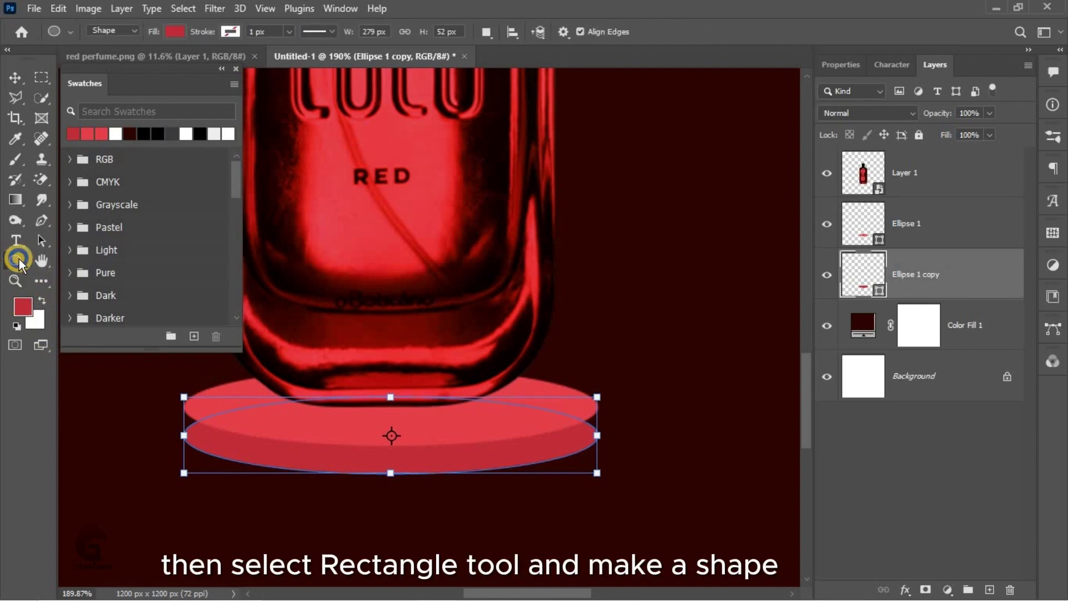
- Draw a red rectangle spanning the ellipses, then select it with Ellipse 1 copy
left_click(18, 261)
left_click(67, 257)
scroll(184, 395, "up", 5)
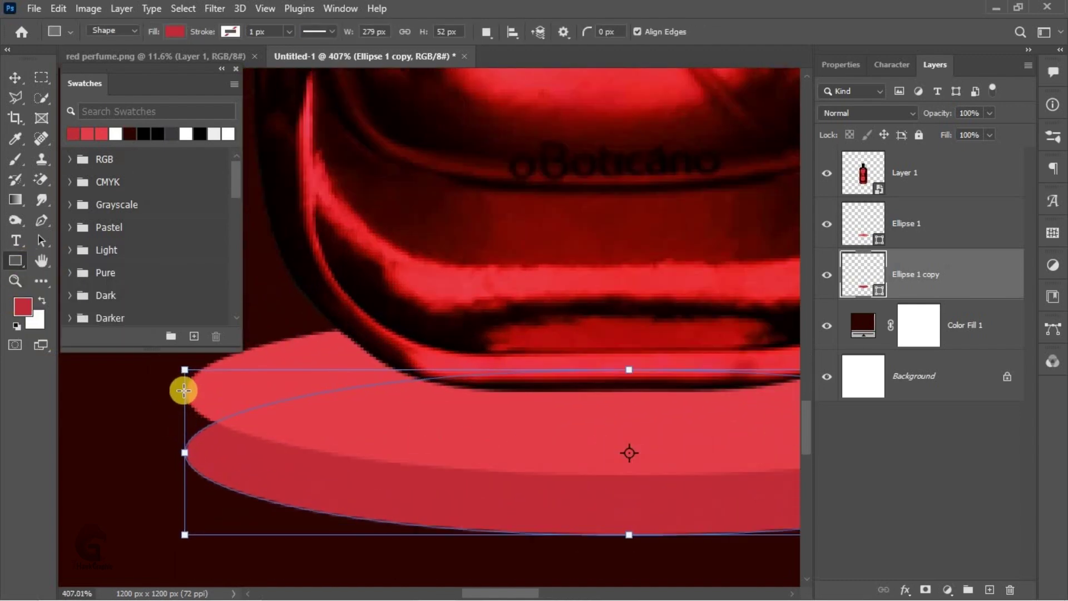
left_click_drag(227, 454, 824, 464)
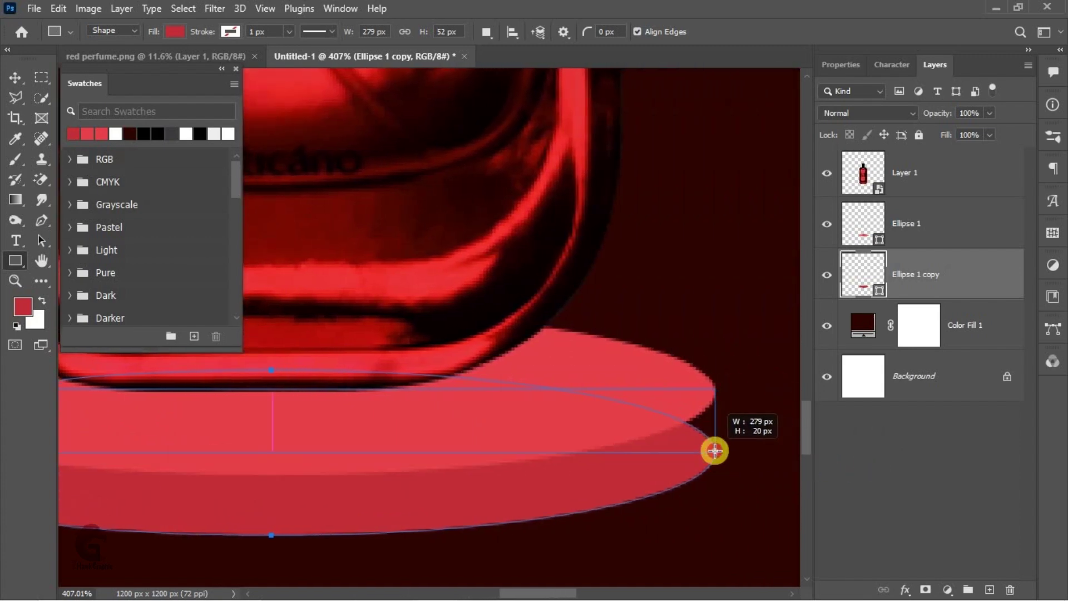
left_click_drag(824, 464, 720, 473)
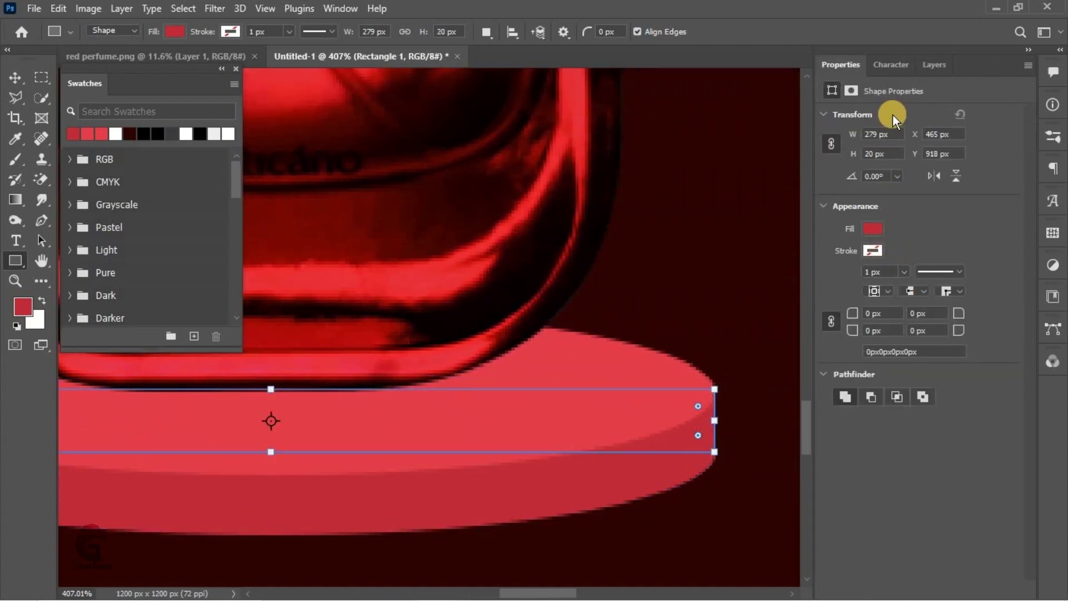
left_click(928, 78)
scroll(728, 350, "down", 3)
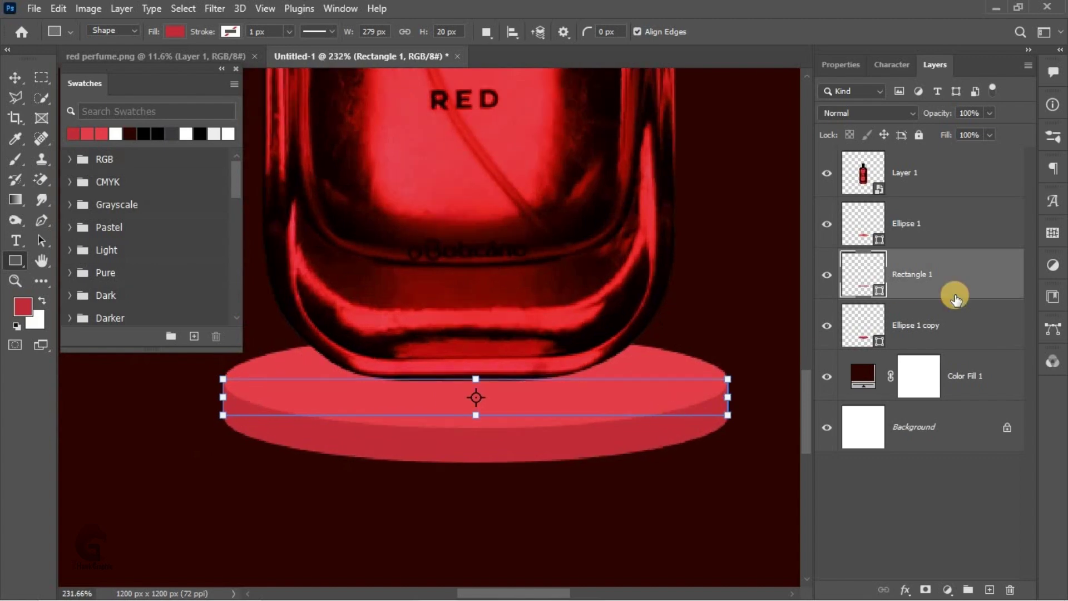
left_click(904, 329, "shift")
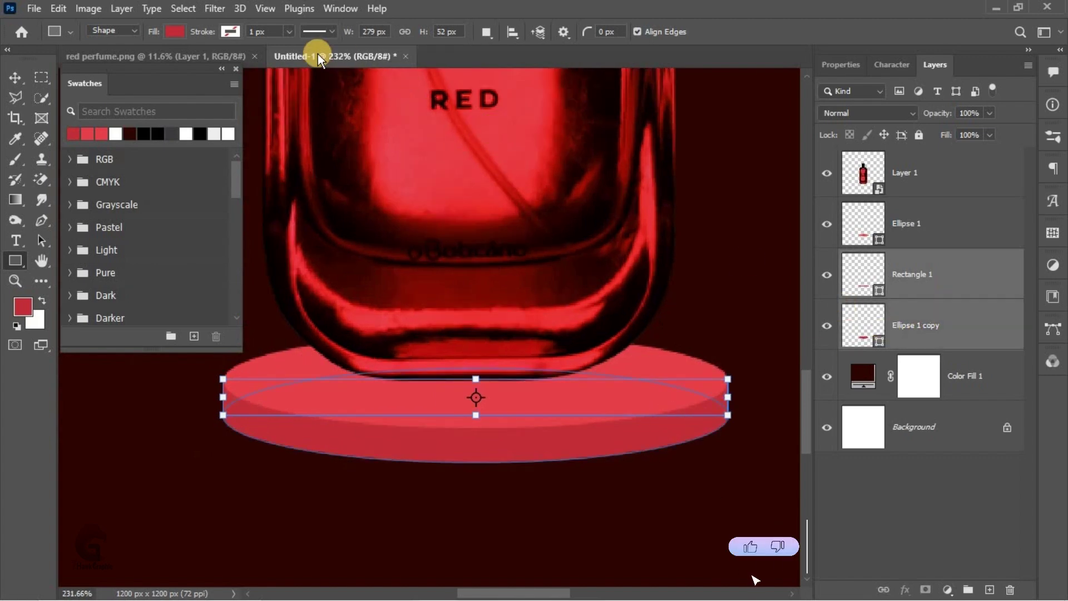
- Merge the rectangle and lower ellipse into a single shape layer
left_click(15, 81)
right_click(944, 319)
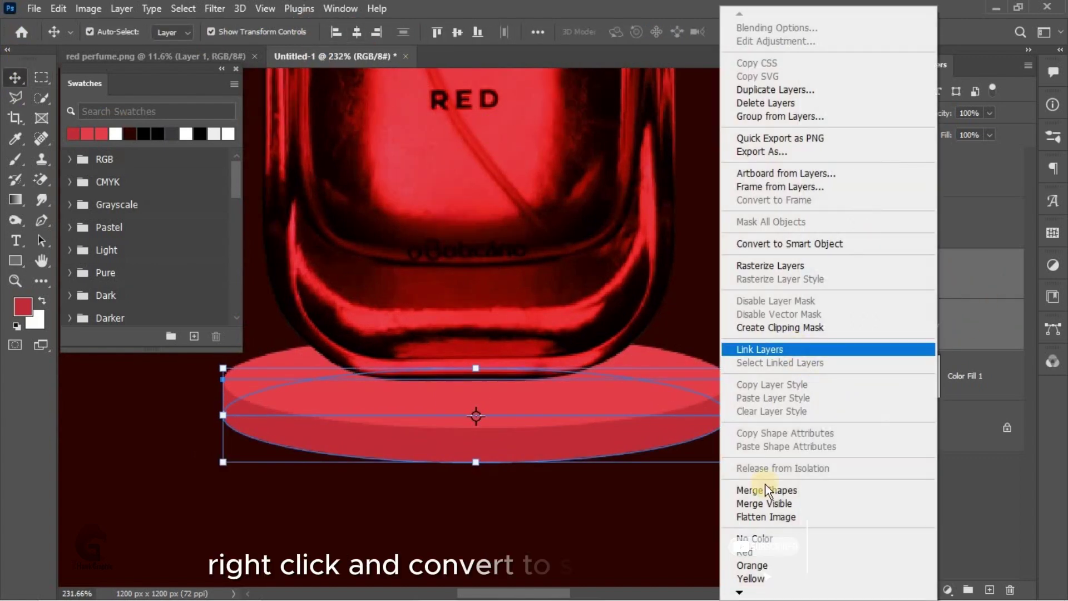
left_click(768, 490)
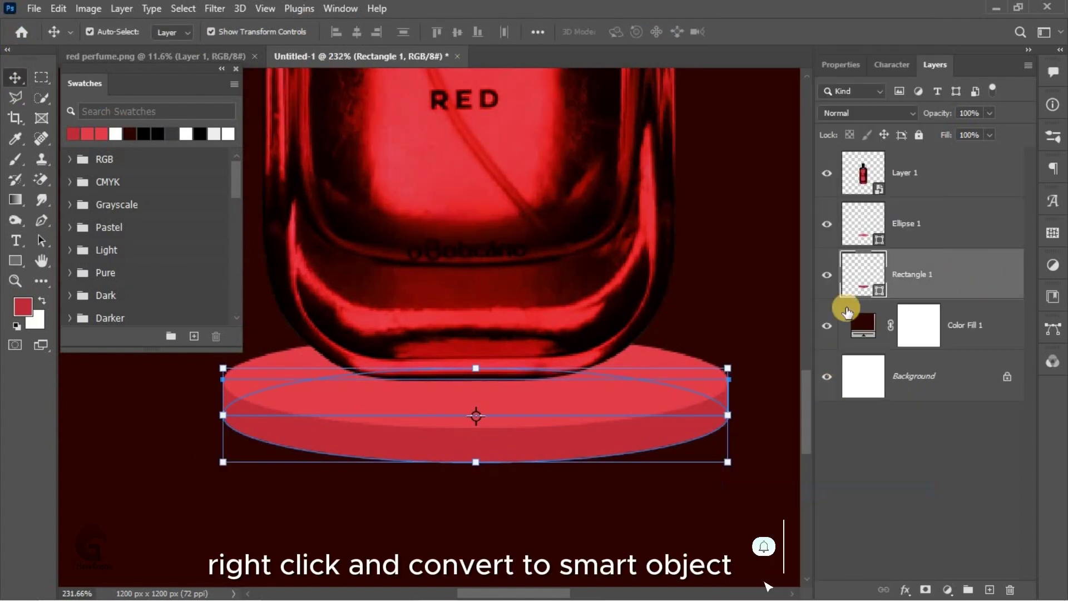
left_click(687, 523)
- Scale the podium side and top down slightly to fit under the bottle
scroll(612, 501, "down", 1)
scroll(557, 450, "down", 2)
scroll(573, 440, "up", 1)
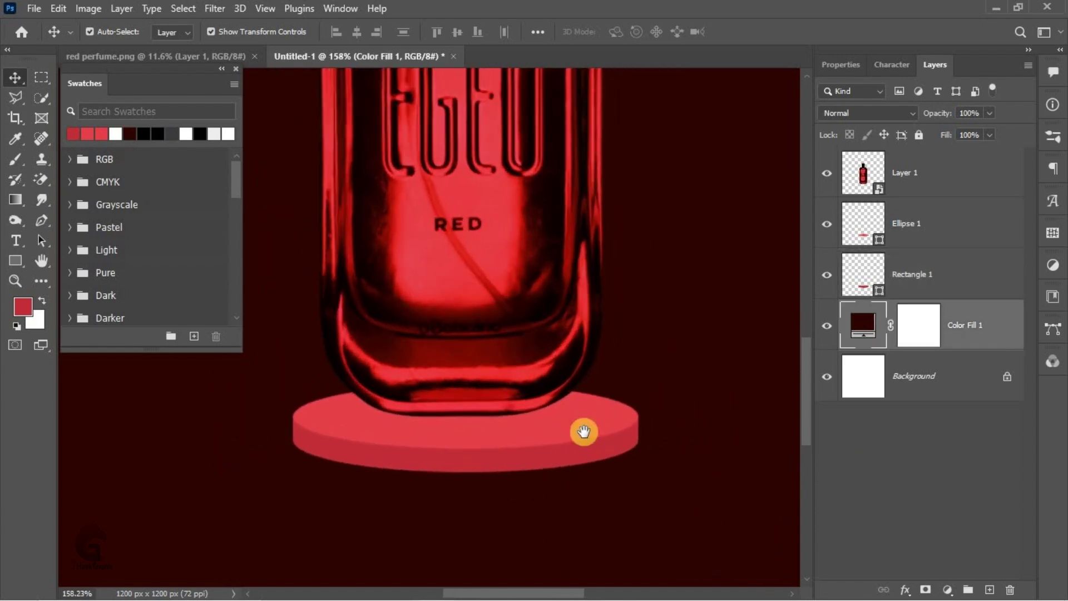
scroll(583, 432, "down", 2)
left_click(917, 273)
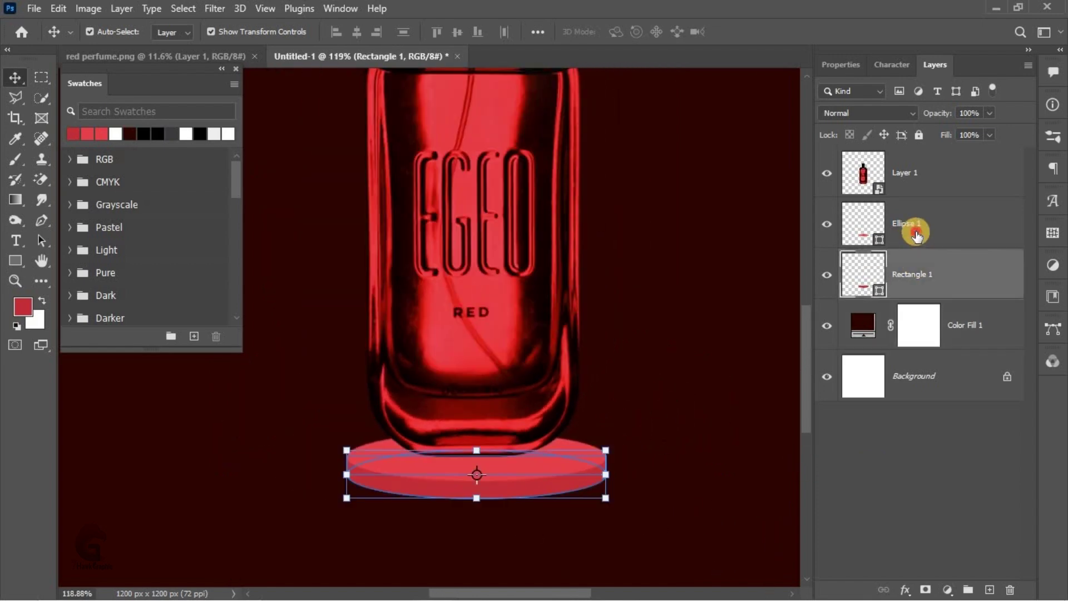
left_click(914, 232, "shift")
scroll(531, 448, "down", 1)
scroll(573, 449, "down", 2)
key("ctrl+t")
left_click_drag(582, 448, 526, 461)
scroll(523, 467, "up", 2)
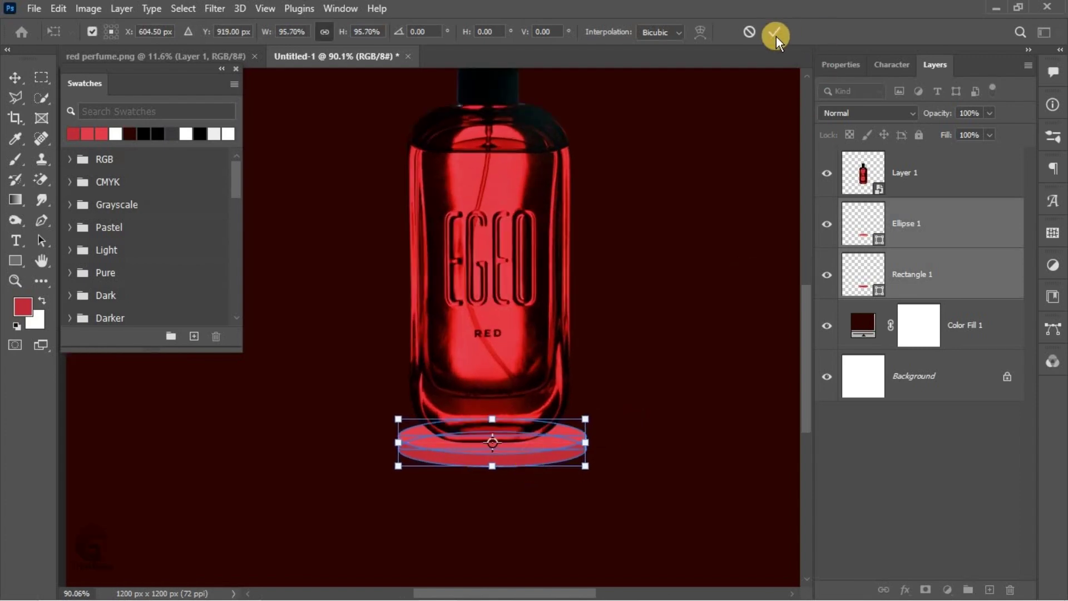
left_click(775, 32)
left_click(498, 505)
- Set the foreground to a slightly deeper version of the bottle's red
scroll(523, 462, "up", 2)
left_click(526, 466)
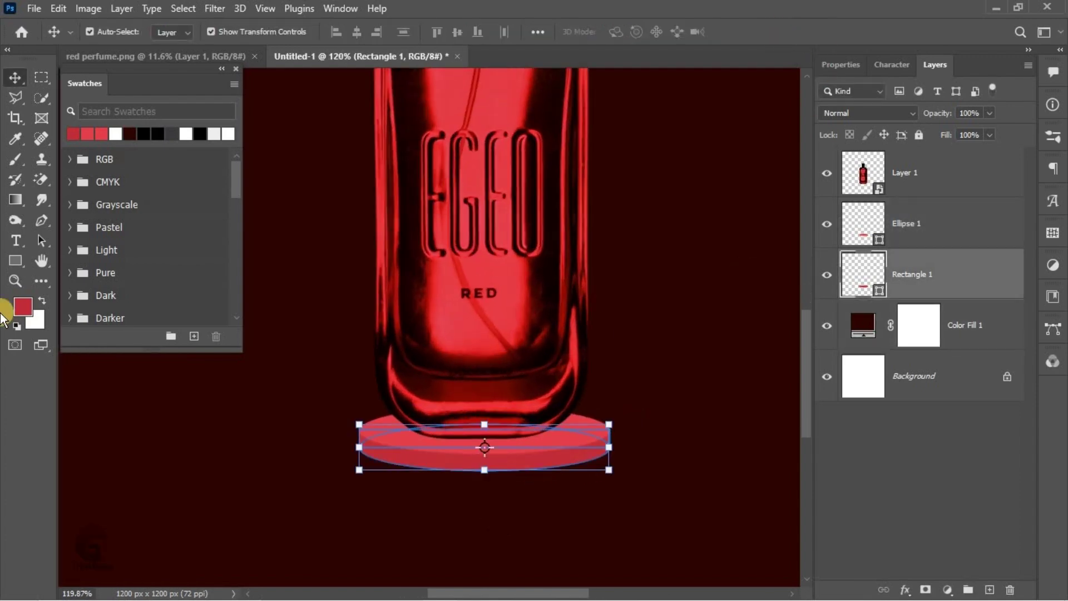
left_click(24, 307)
left_click(518, 327)
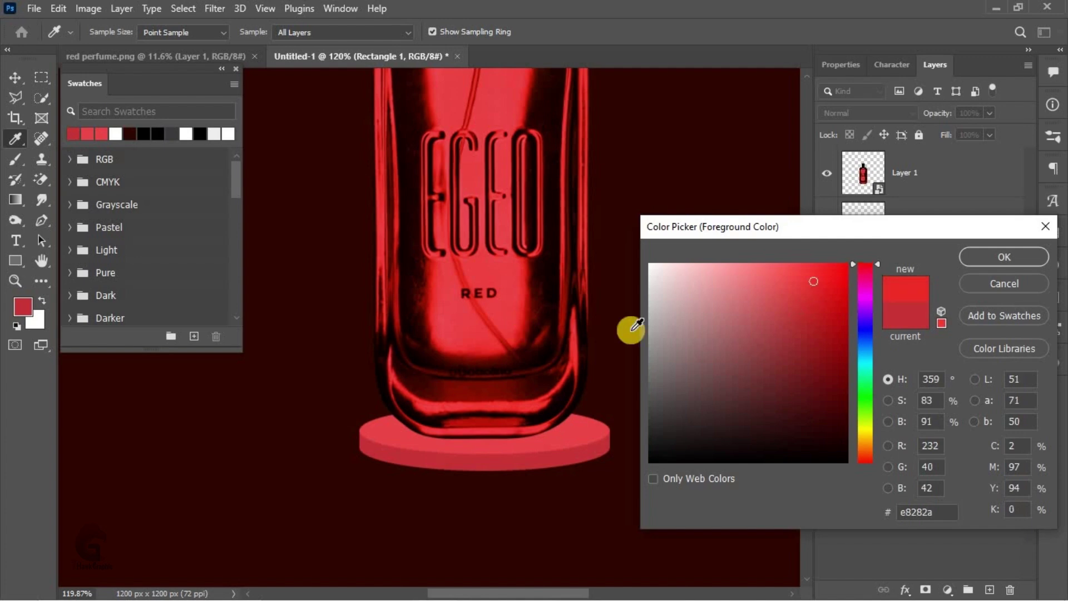
left_click(819, 301)
left_click(1019, 259)
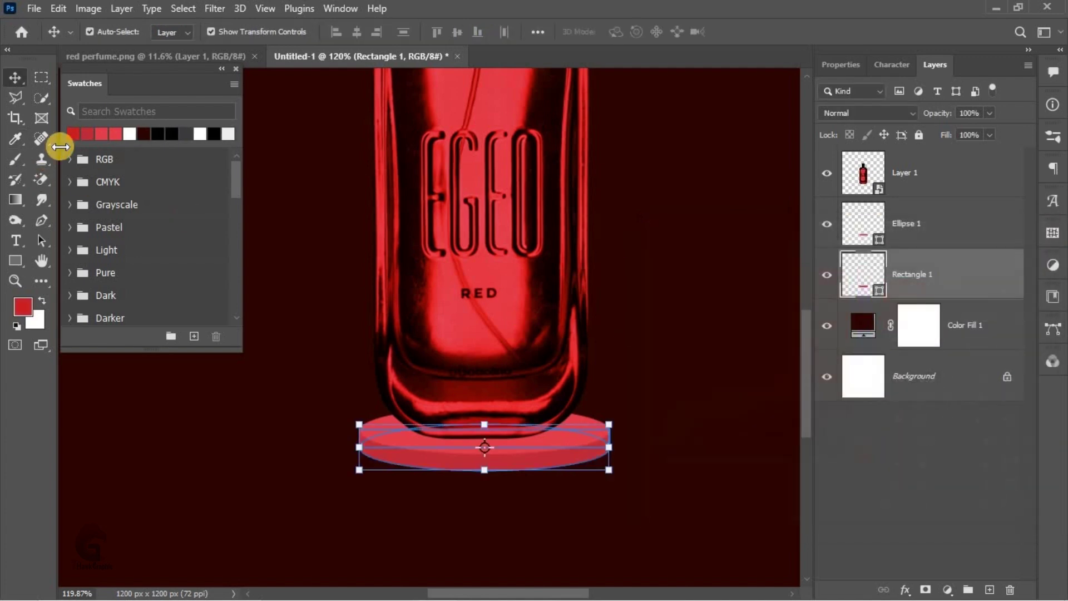
left_click(499, 445)
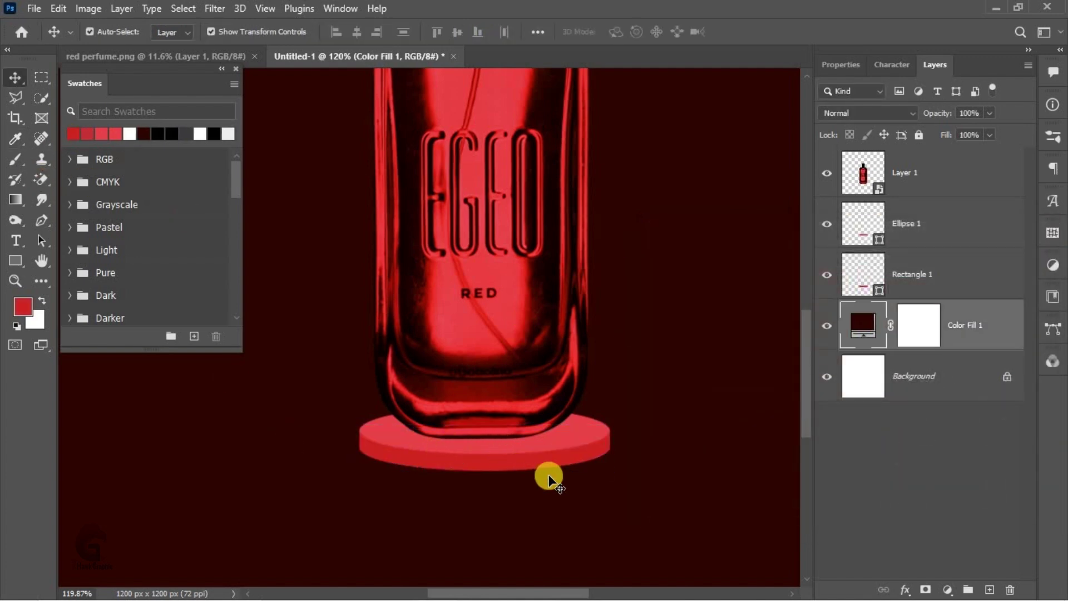
scroll(584, 467, "up", 2)
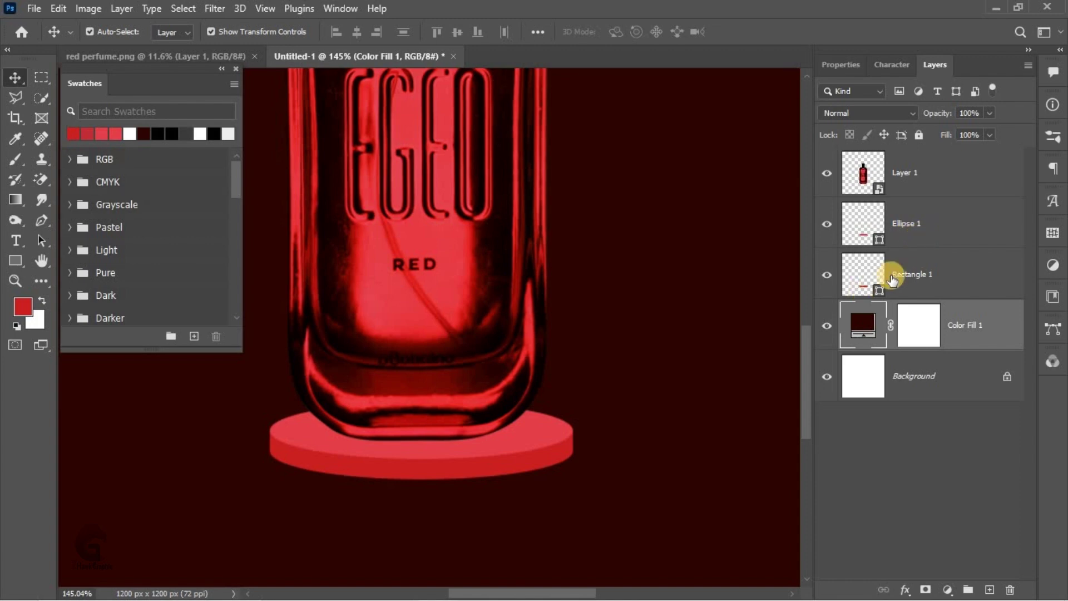
scroll(486, 473, "down", 1)
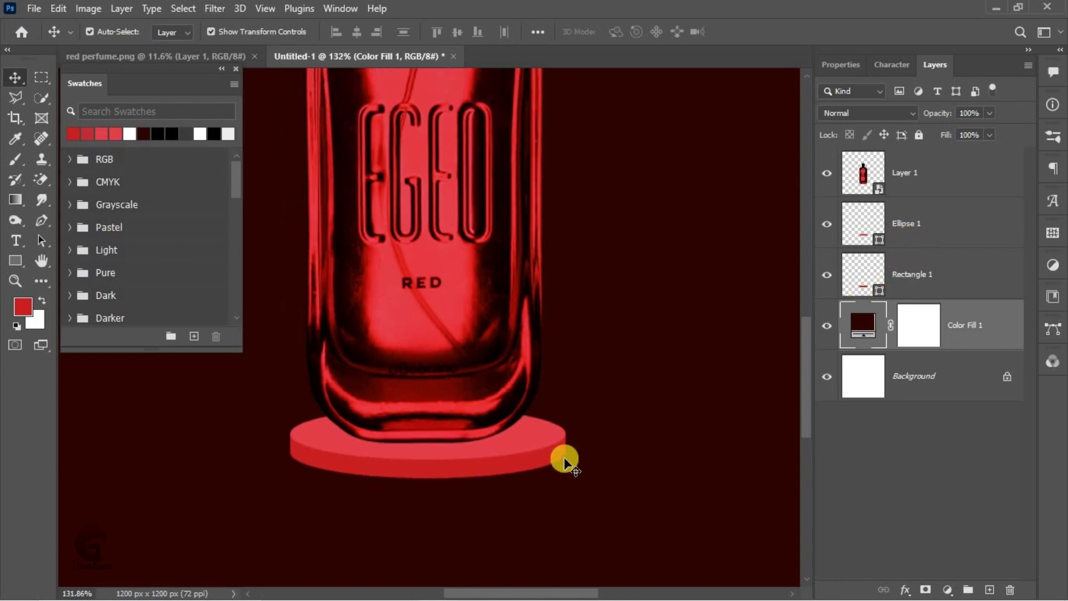
left_click(925, 278)
- Enable Gradient Overlay in the podium side's Blending Options
right_click(923, 269)
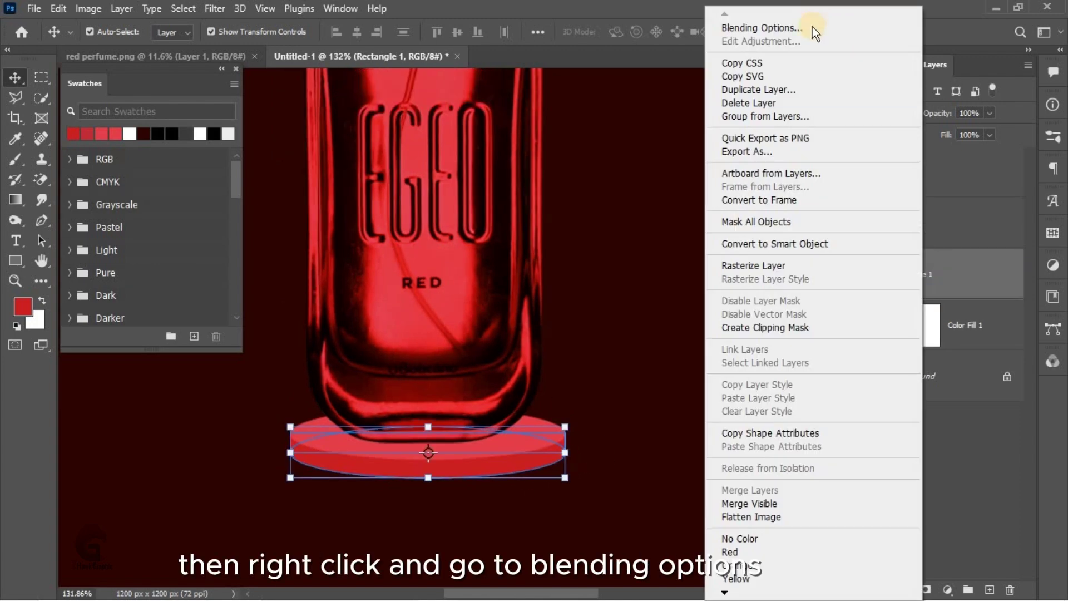
left_click(813, 28)
left_click_drag(529, 593, 563, 593)
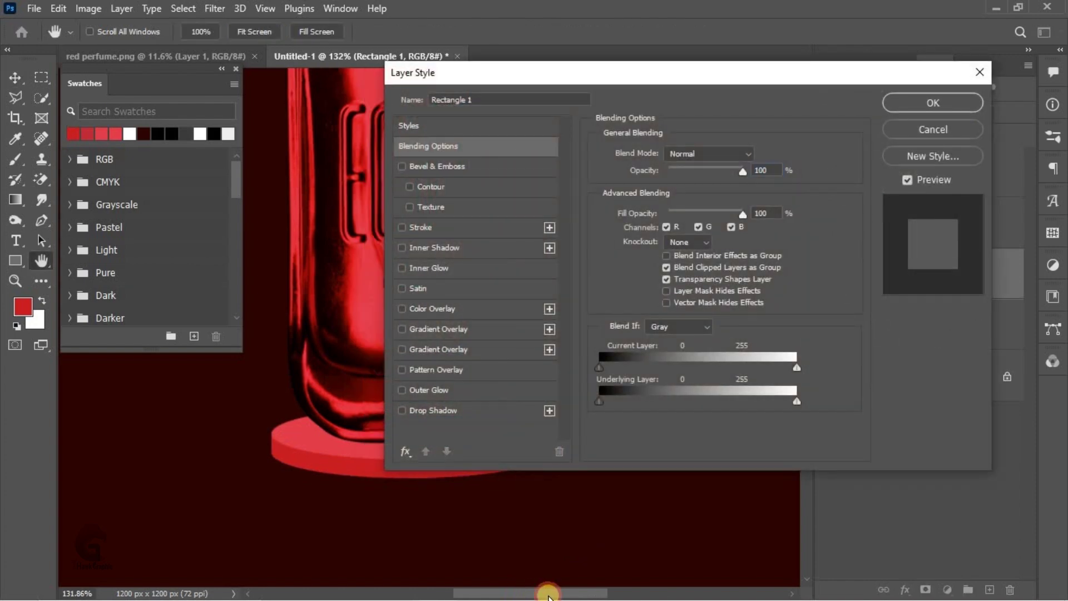
left_click_drag(466, 66, 641, 73)
left_click_drag(536, 593, 506, 593)
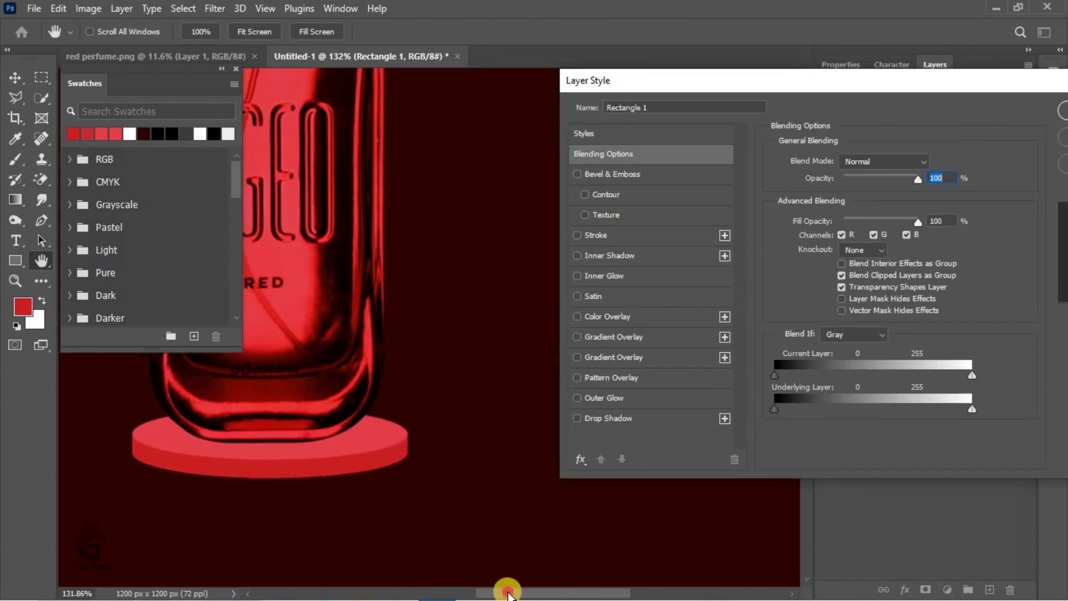
left_click(626, 336)
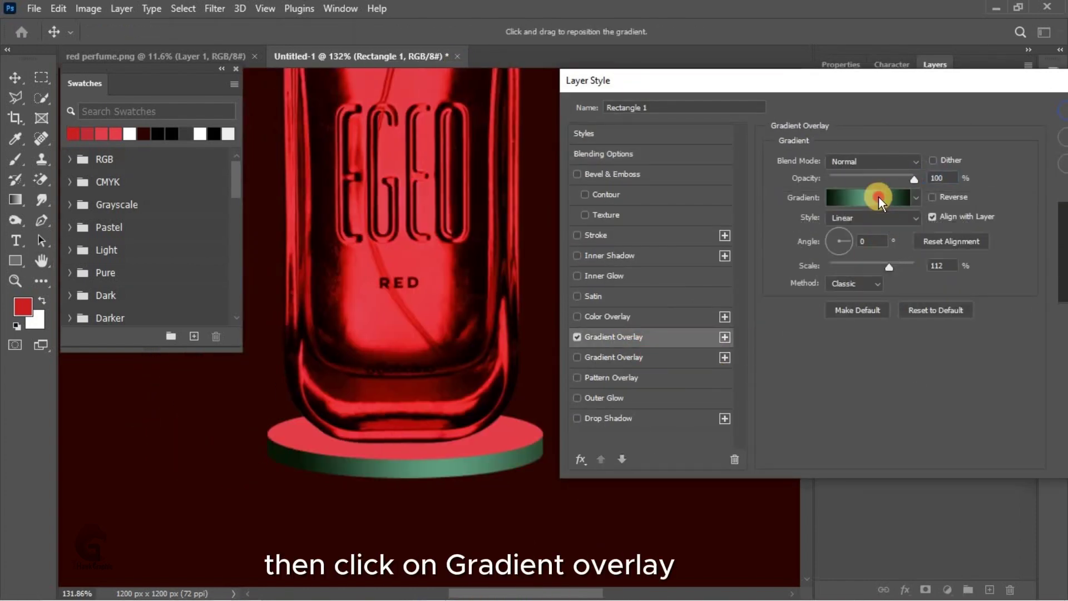
- Make the gradient's first stop dark red and add a bright red middle stop
left_click(879, 197)
double_click(666, 327)
left_click(454, 310)
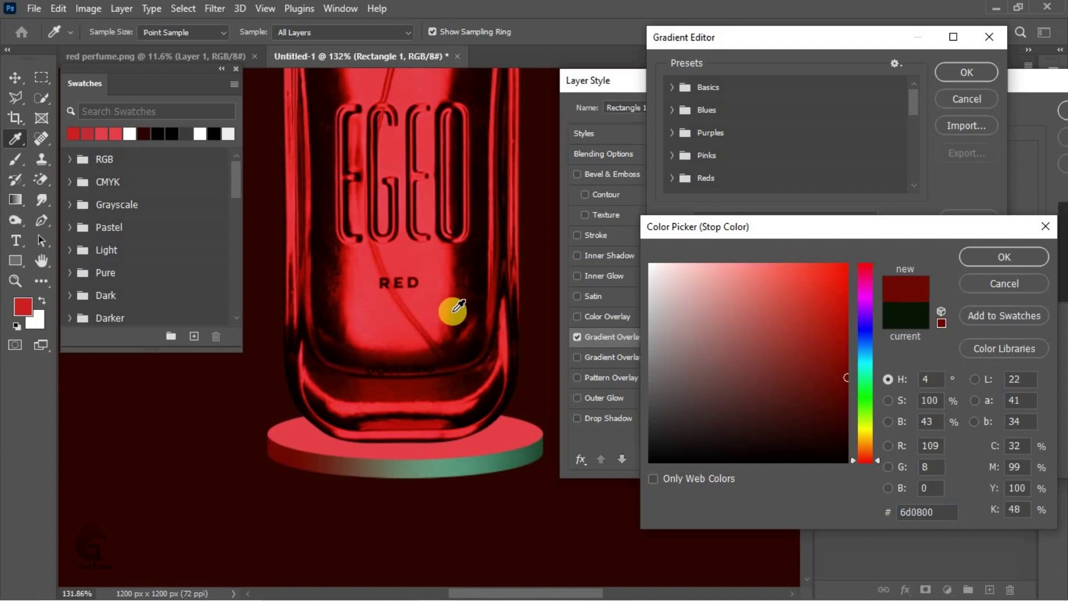
left_click(1005, 256)
left_click_drag(850, 332, 804, 334)
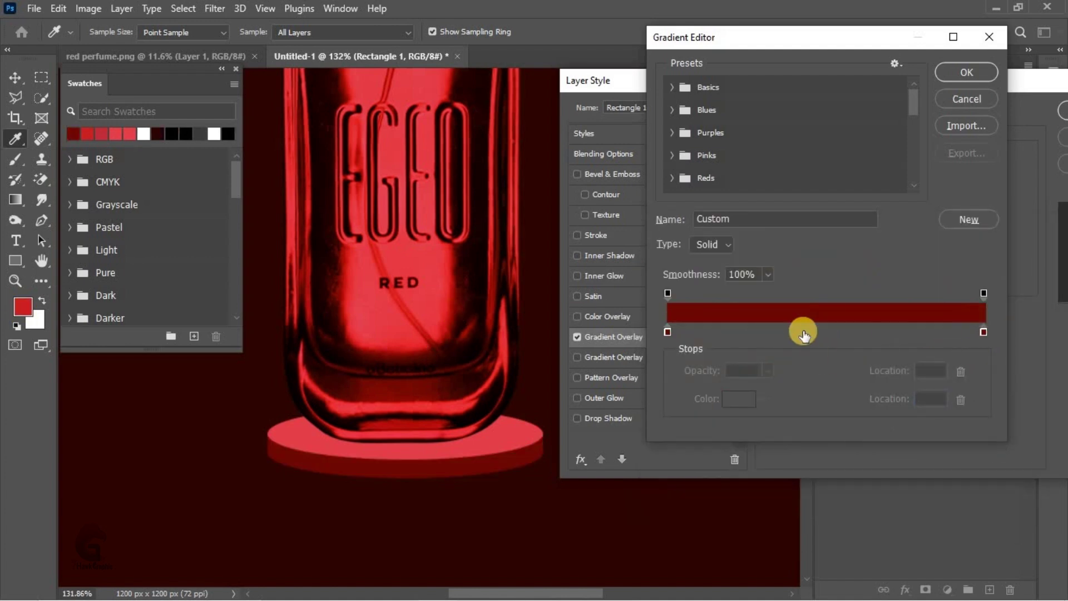
left_click(835, 330)
double_click(836, 330)
left_click(420, 310)
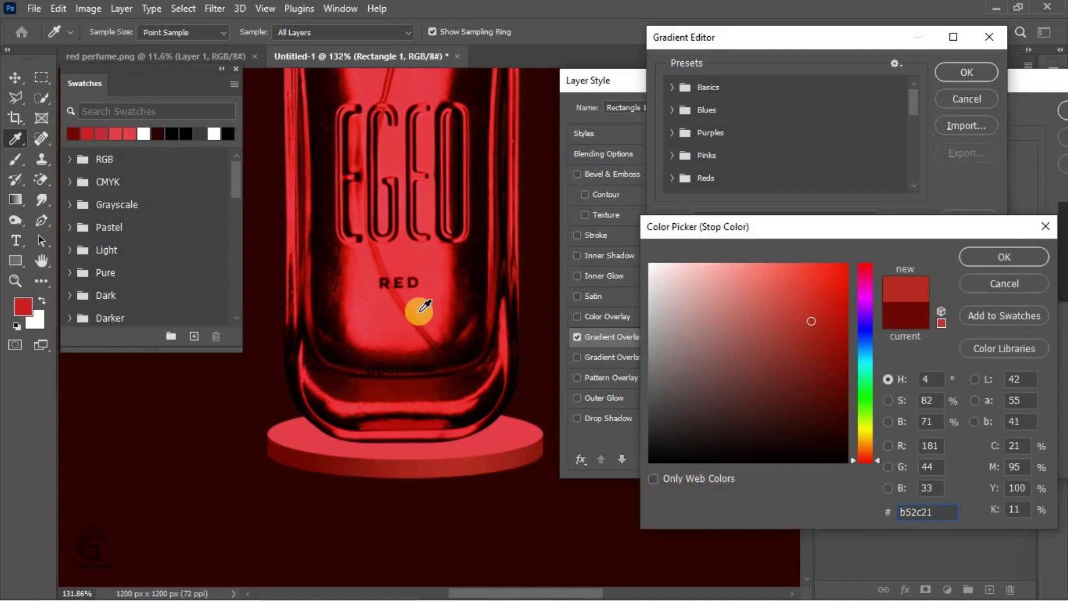
left_click(794, 279)
- Set the end stop to very dark red and save the gradient as a preset
left_click(978, 281)
left_click(735, 398)
left_click(831, 391)
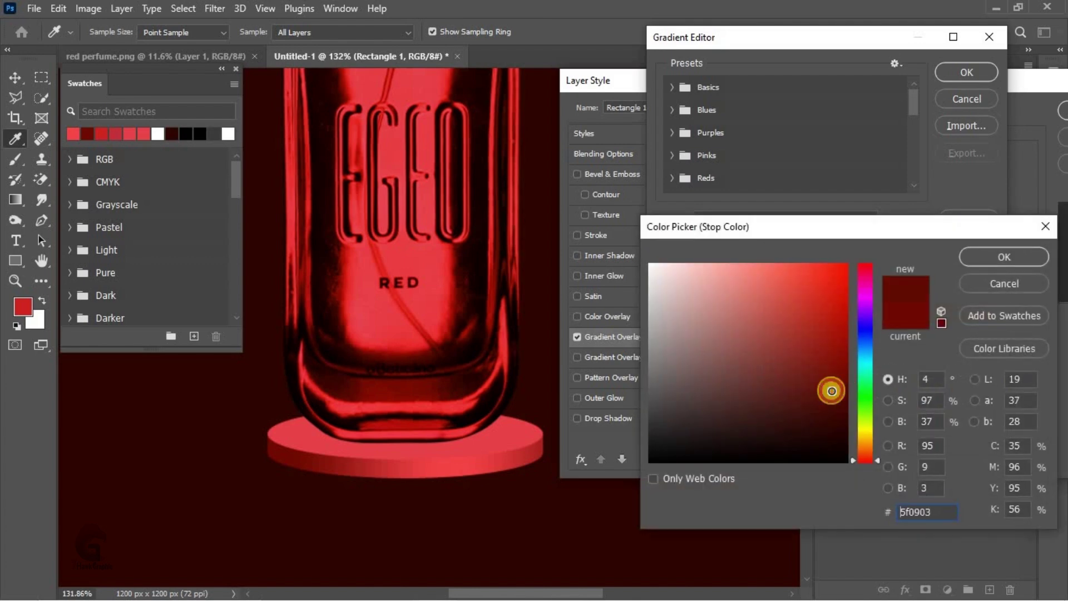
left_click(1004, 257)
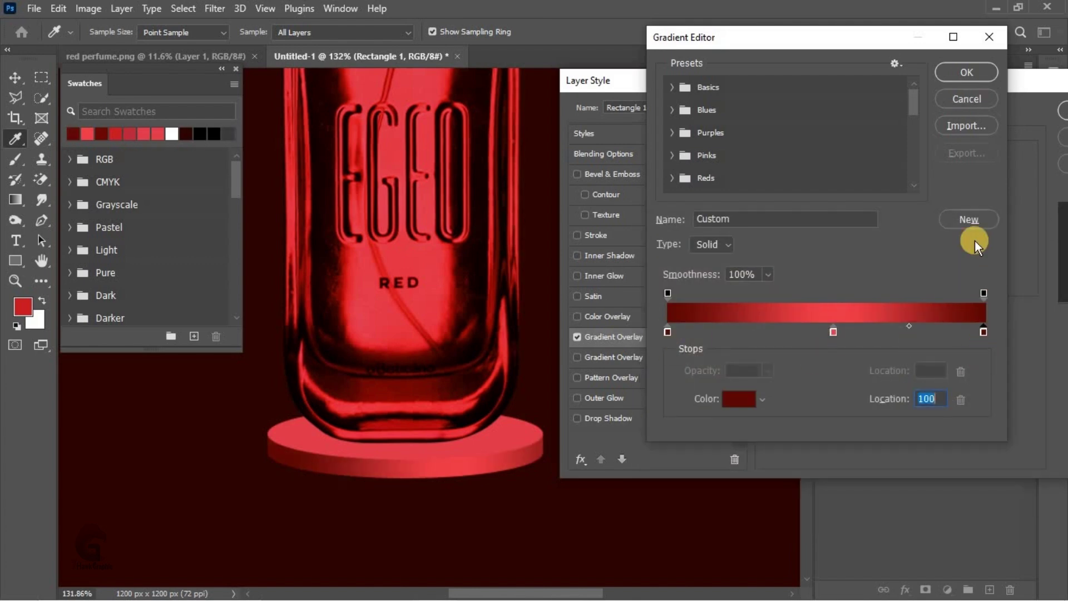
left_click(969, 219)
left_click(993, 54)
- Set gradient scale to about 89%, add a tight, light drop shadow, and apply
left_click_drag(885, 266, 861, 267)
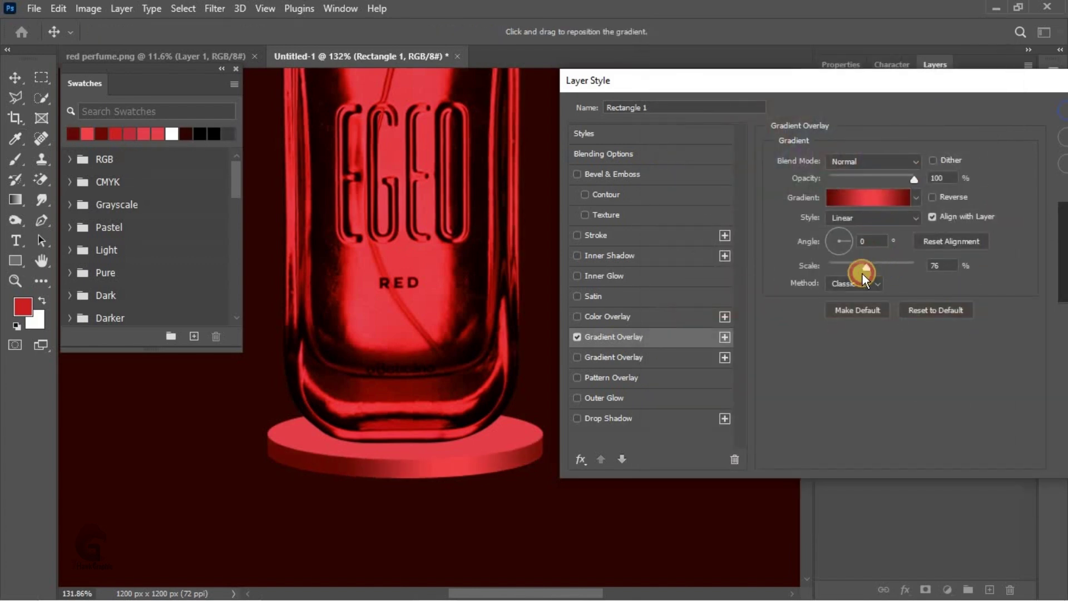
left_click_drag(439, 462, 432, 459)
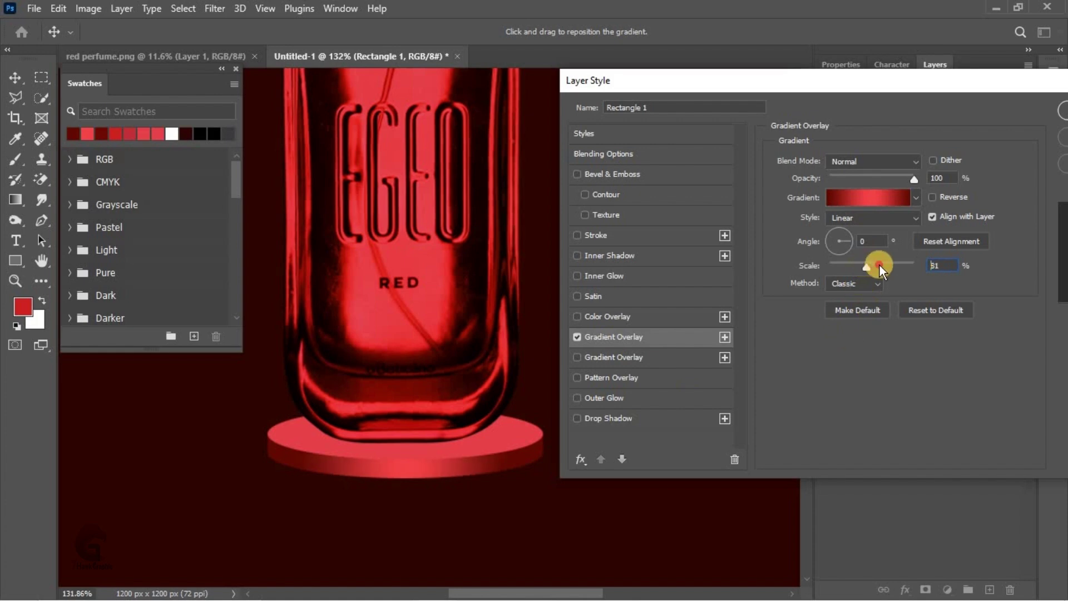
left_click_drag(879, 265, 877, 268)
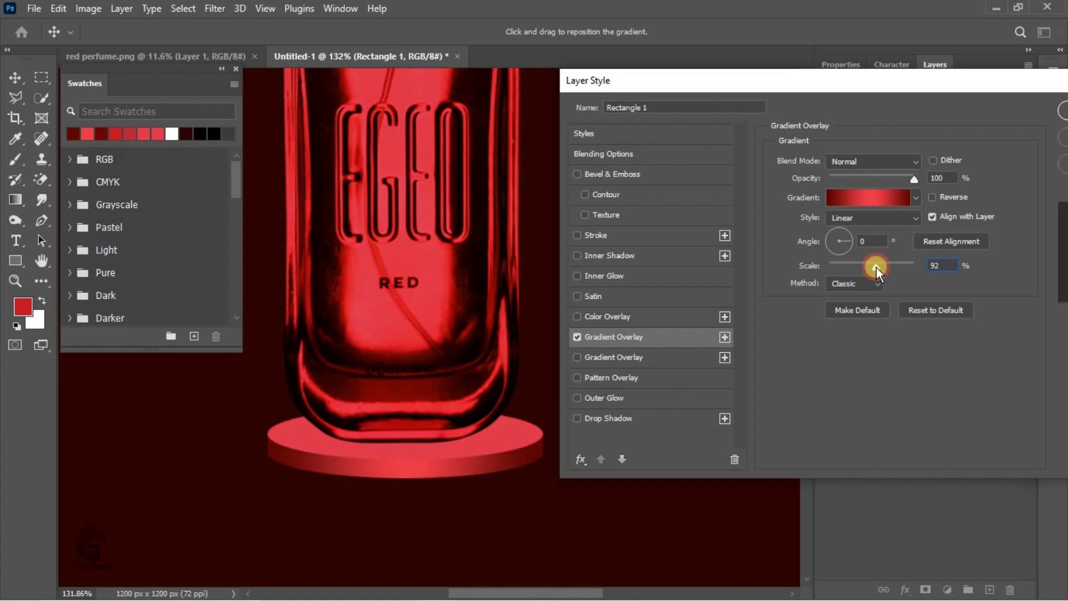
left_click(630, 418)
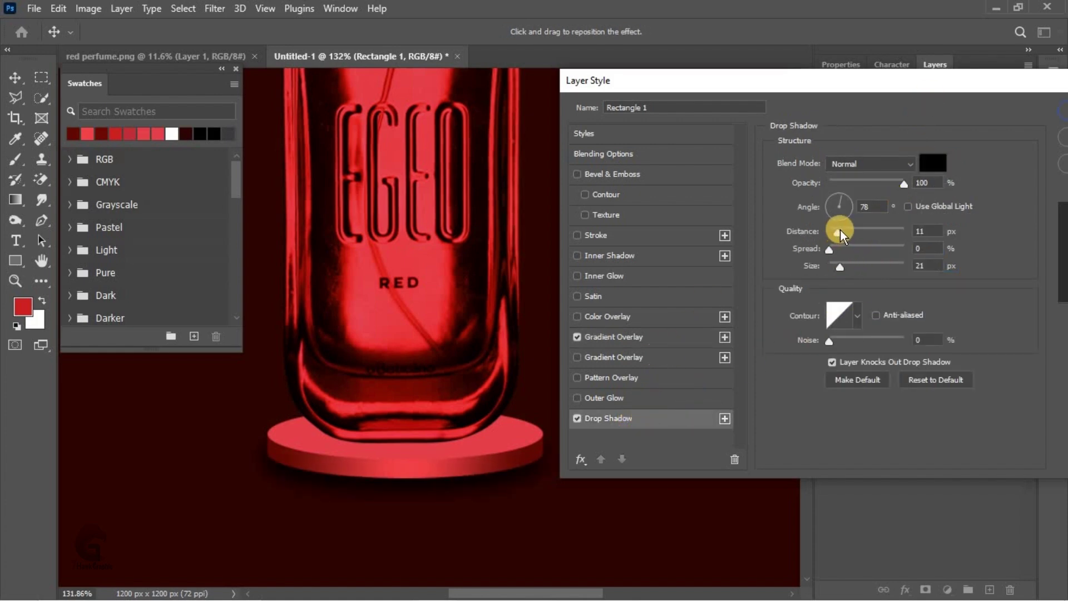
left_click_drag(840, 229, 836, 265)
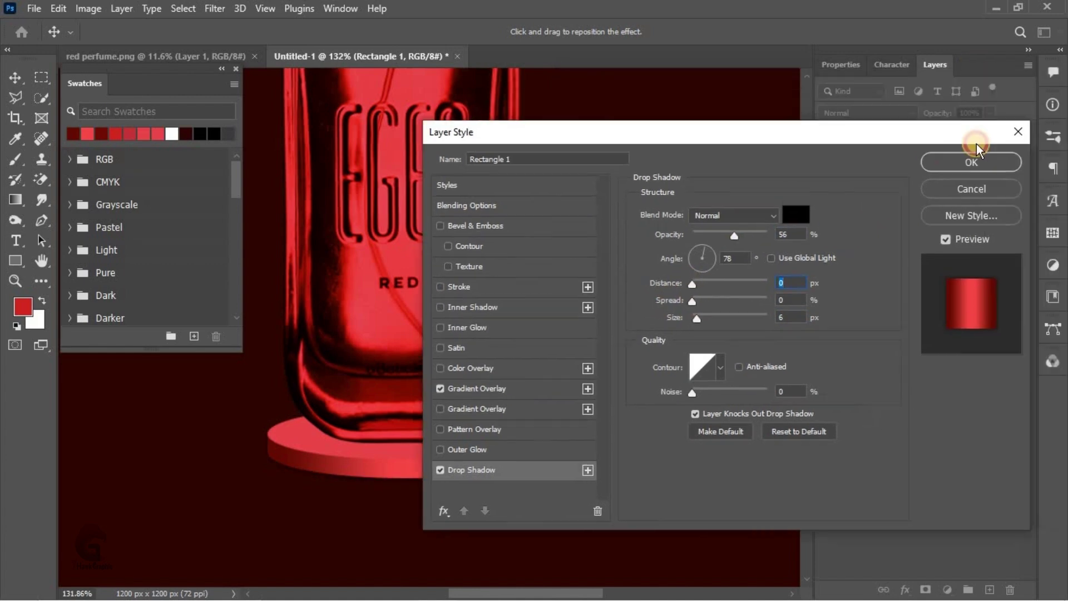
left_click(974, 159)
left_click(526, 485)
scroll(534, 412, "up", 2)
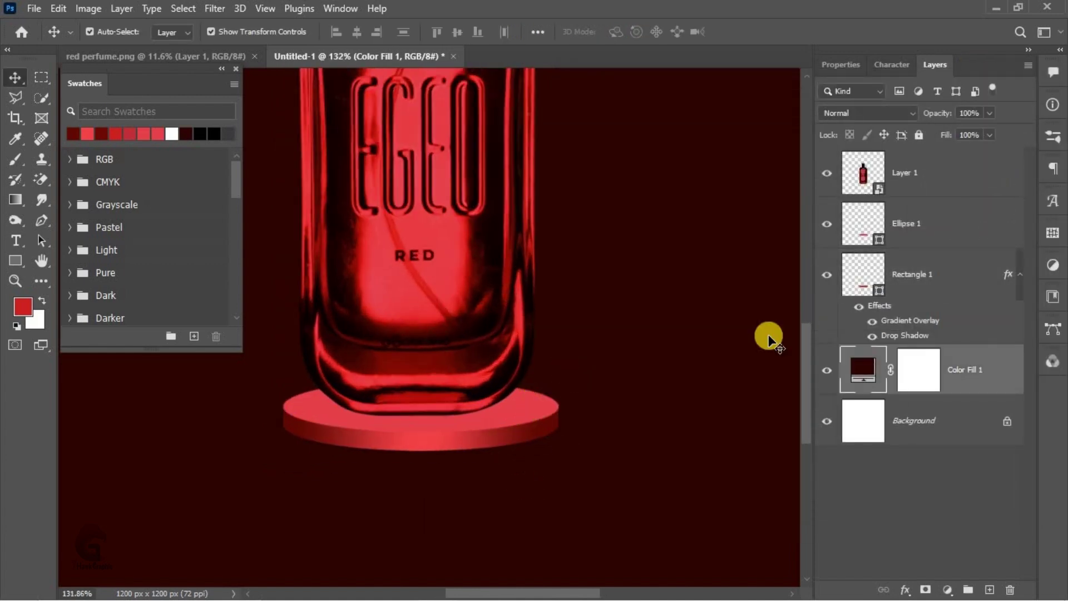
- Copy the gradient overlay onto the podium top disc and switch it to radial
left_click(913, 221)
scroll(520, 398, "up", 1)
scroll(520, 398, "up", 1)
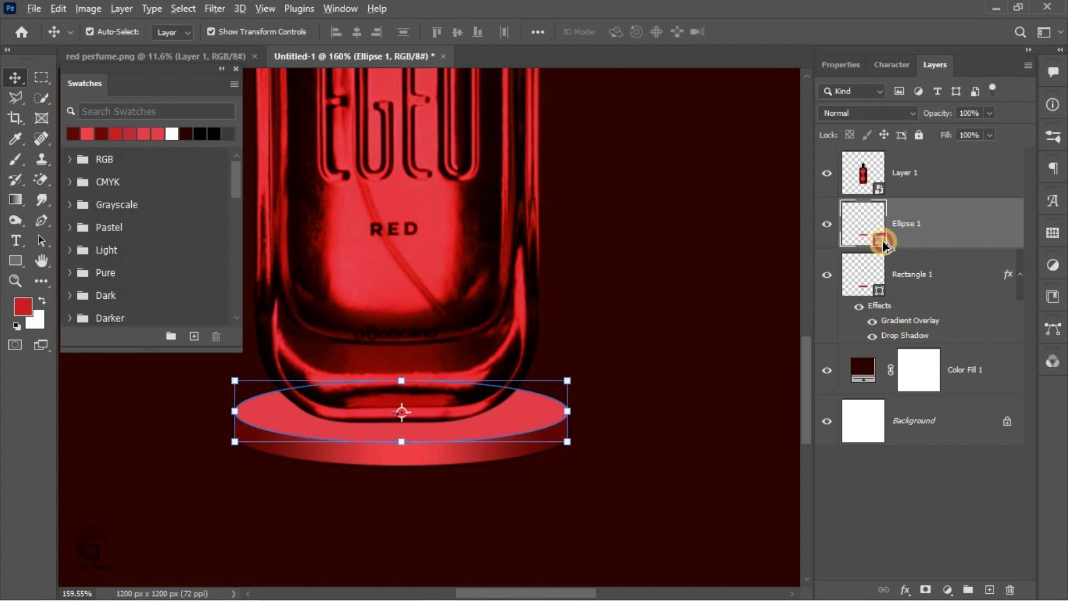
left_click_drag(883, 243, 883, 243)
left_click(470, 535)
scroll(471, 534, "down", 1)
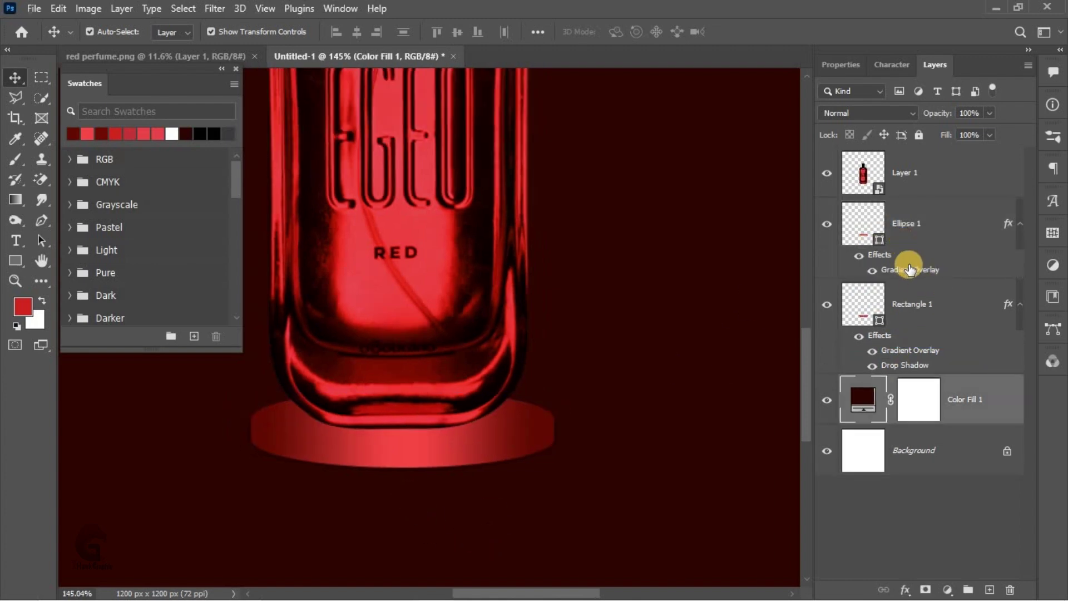
left_click(912, 274)
double_click(910, 270)
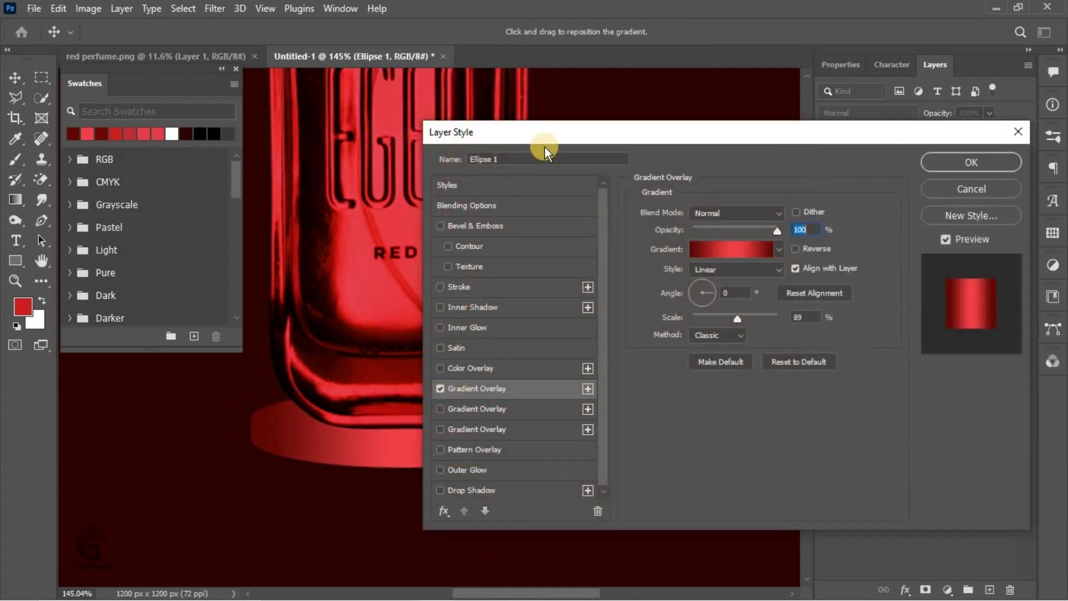
left_click_drag(548, 124, 723, 84)
left_click(919, 234)
left_click(902, 260)
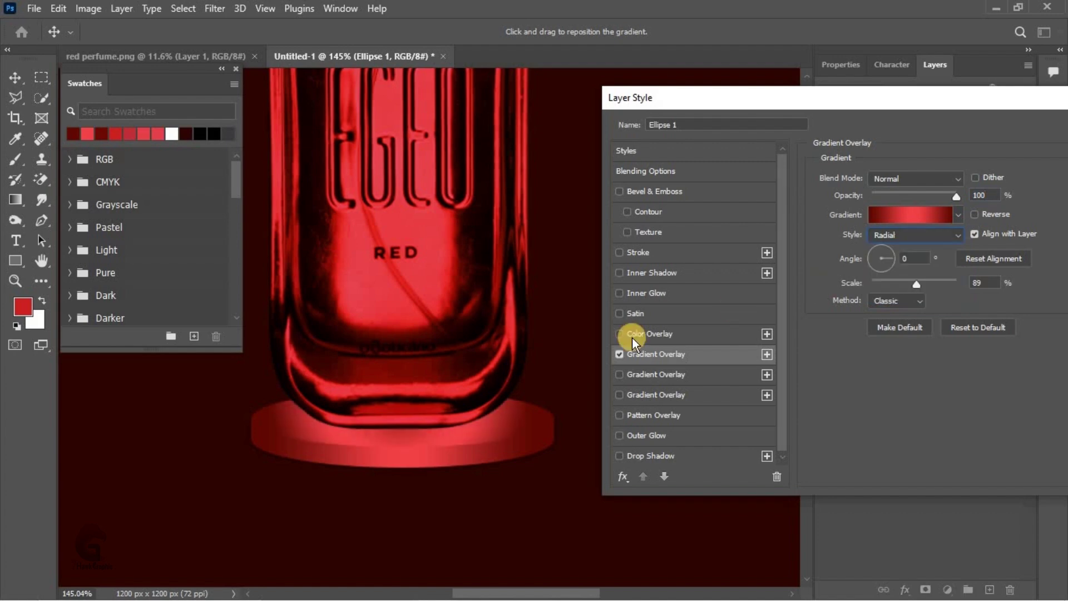
- Start the gradient with red at location 0, recentre it, and scale to 145%
left_click(917, 216)
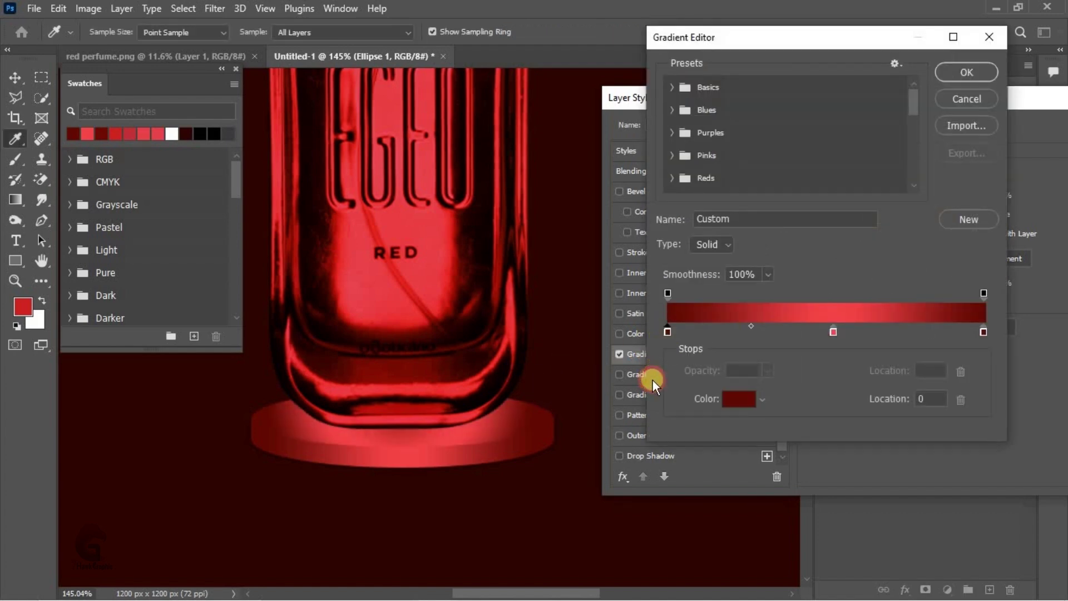
left_click_drag(668, 331, 653, 379)
left_click_drag(822, 329, 645, 324)
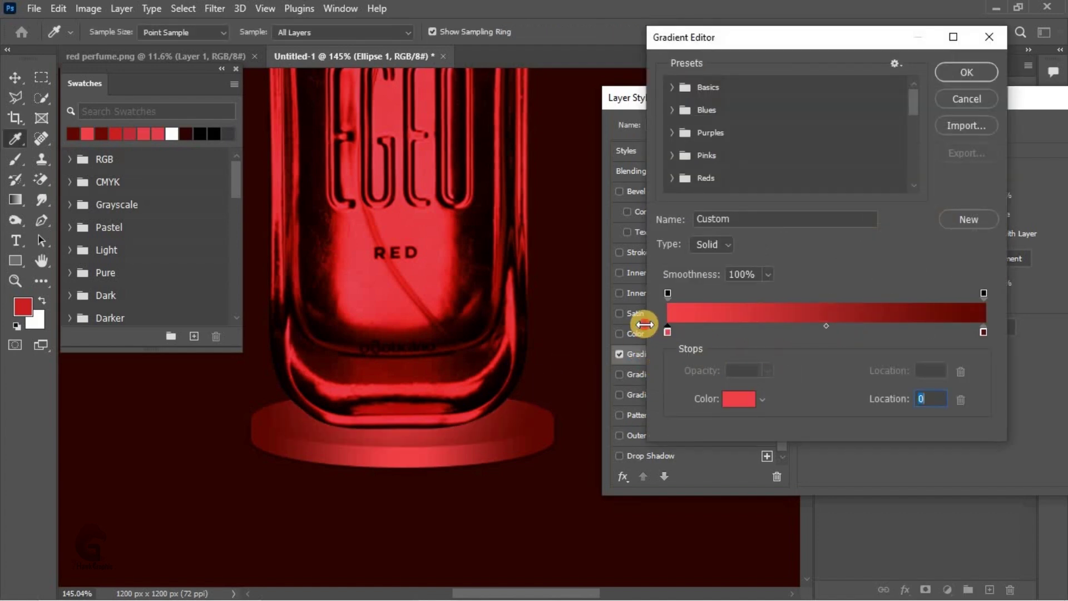
left_click(973, 82)
left_click_drag(382, 386, 377, 380)
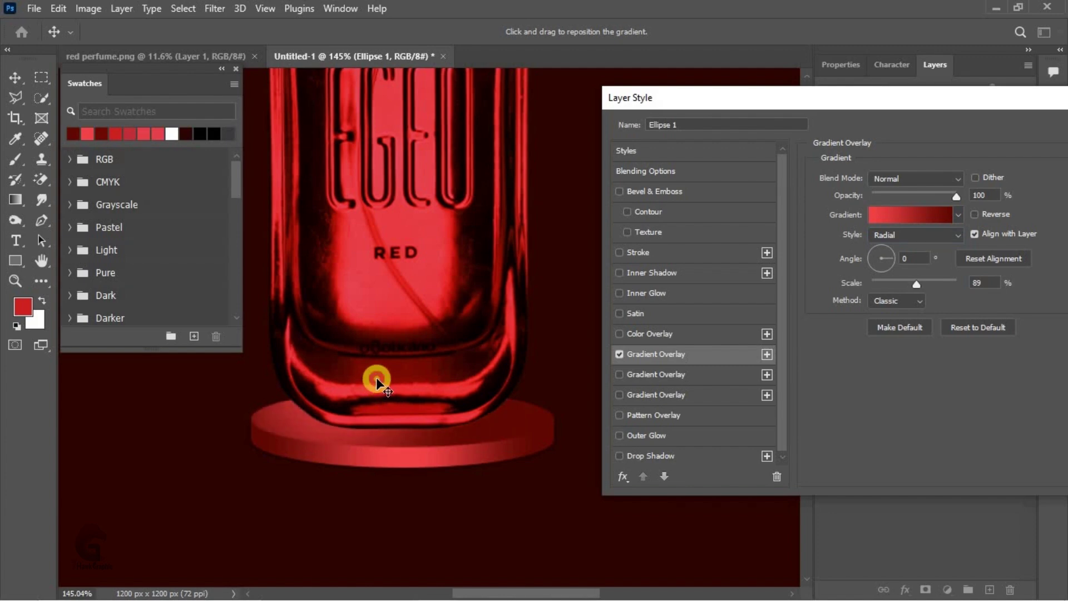
left_click_drag(925, 279, 951, 284)
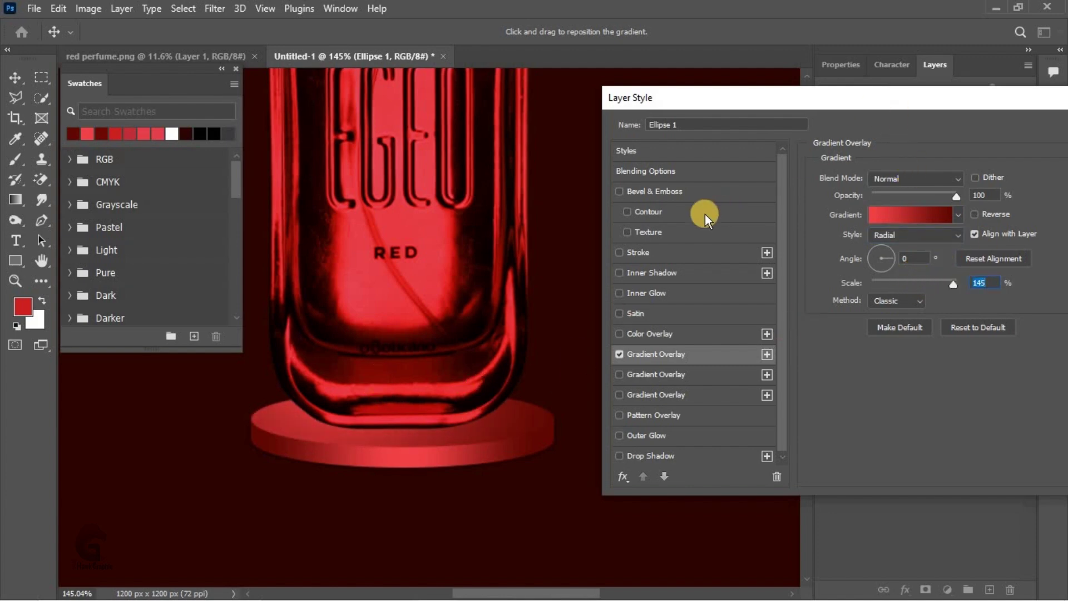
- Add a Bevel & Emboss to the podium's top disc with a Soft Light highlight
left_click(670, 192)
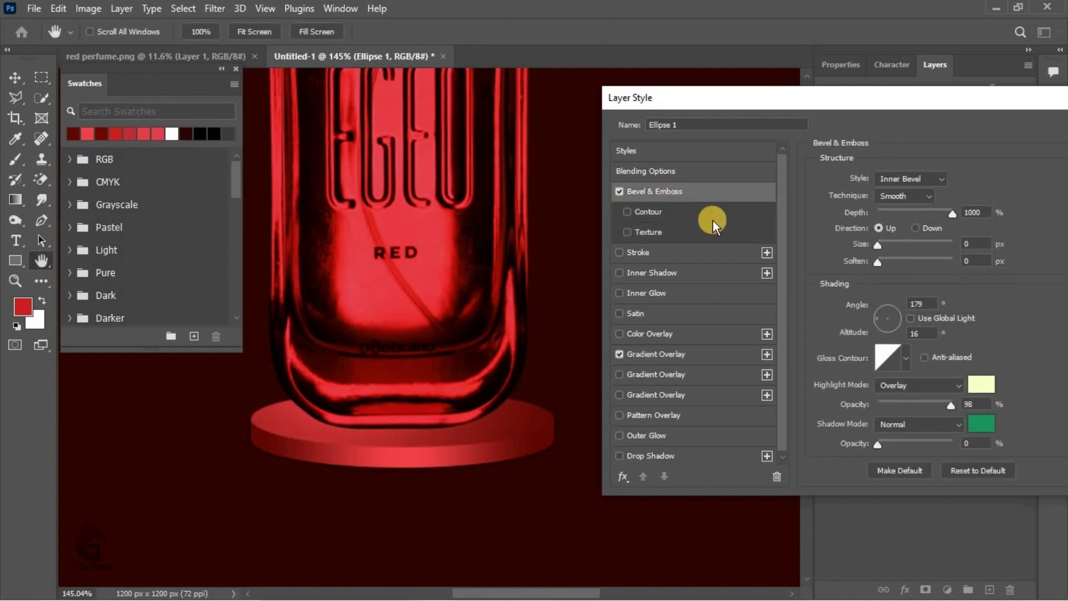
left_click(928, 387)
left_click(895, 225)
left_click_drag(876, 325, 876, 322)
scroll(897, 385, "down", 13)
left_click(913, 301)
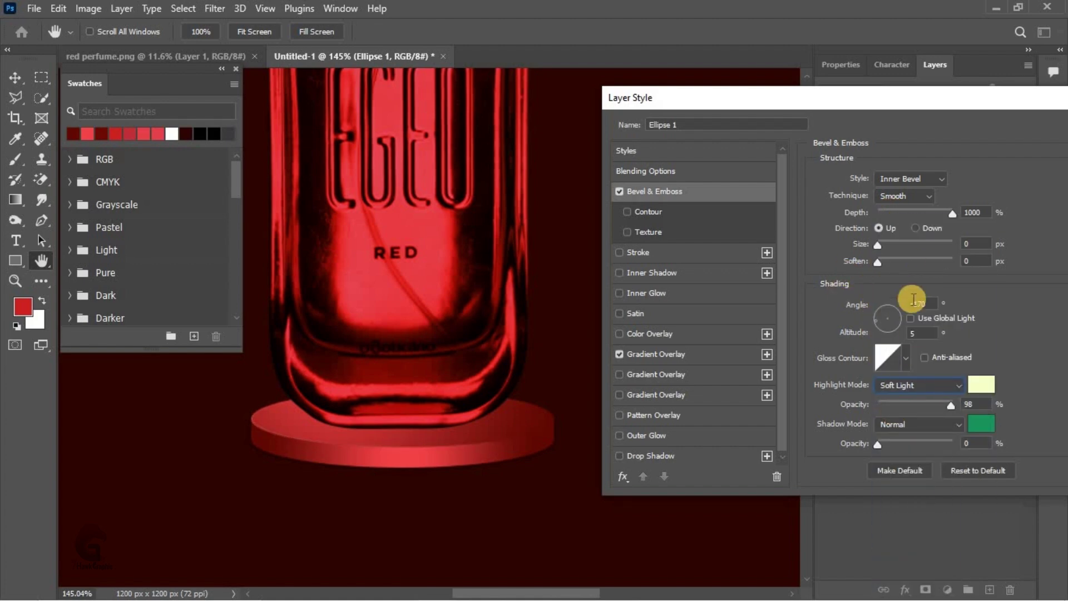
- Give the bevel a dark red Soft Light shadow at about a 138° angle, and apply it
left_click(981, 424)
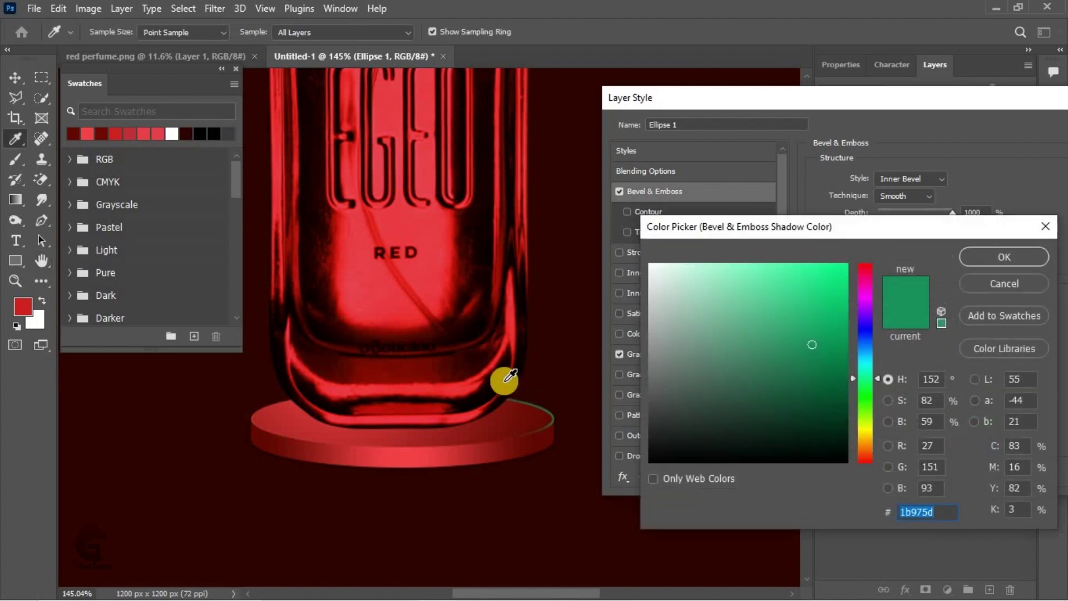
left_click(835, 425)
key("Return")
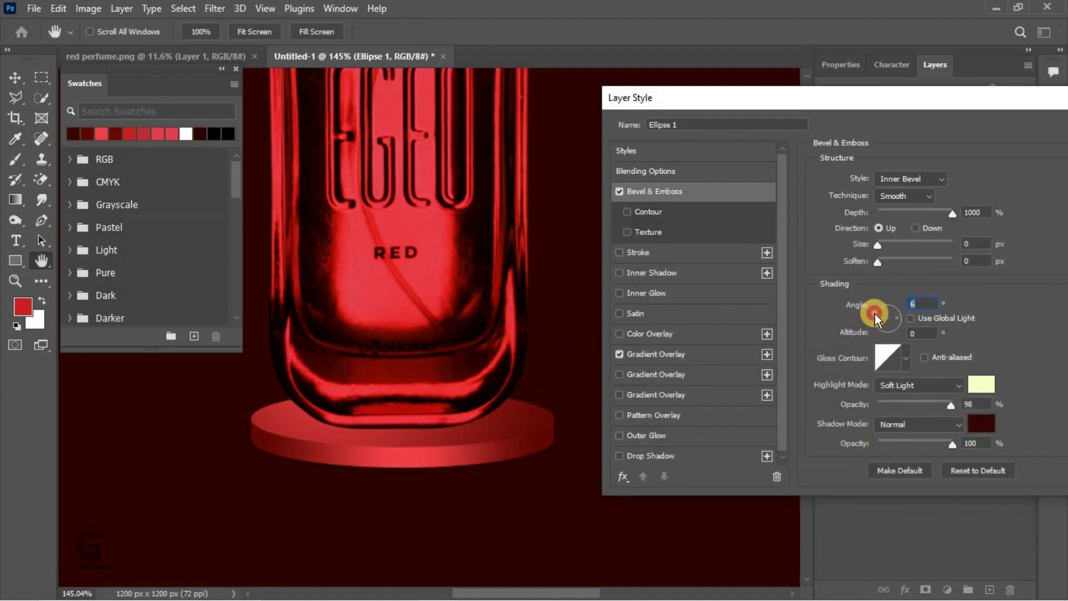
left_click_drag(880, 315, 882, 312)
left_click(917, 385)
left_click(907, 223)
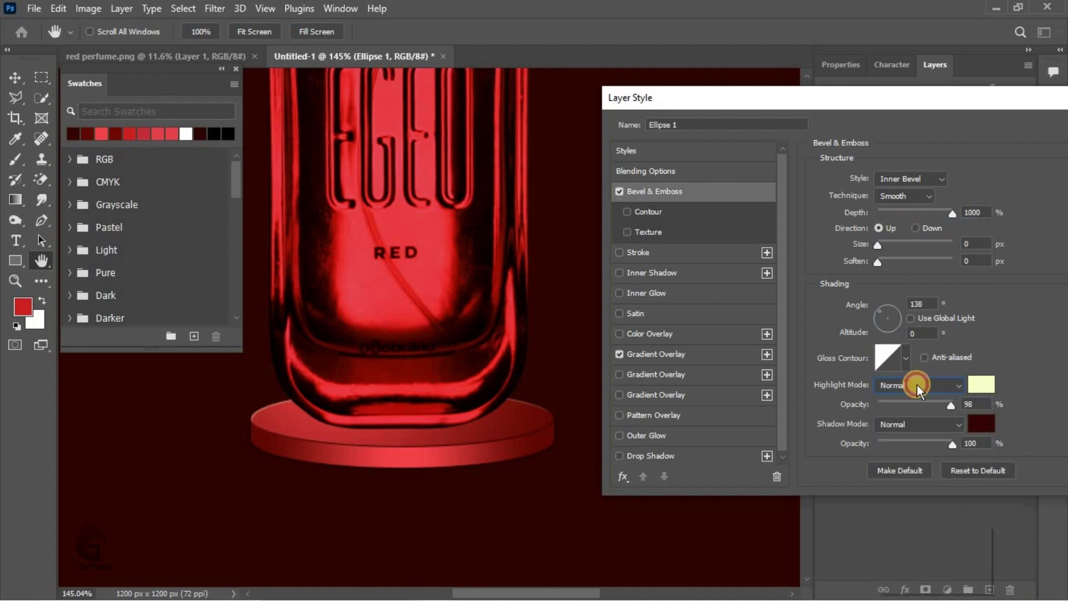
left_click(928, 424)
left_click(919, 423)
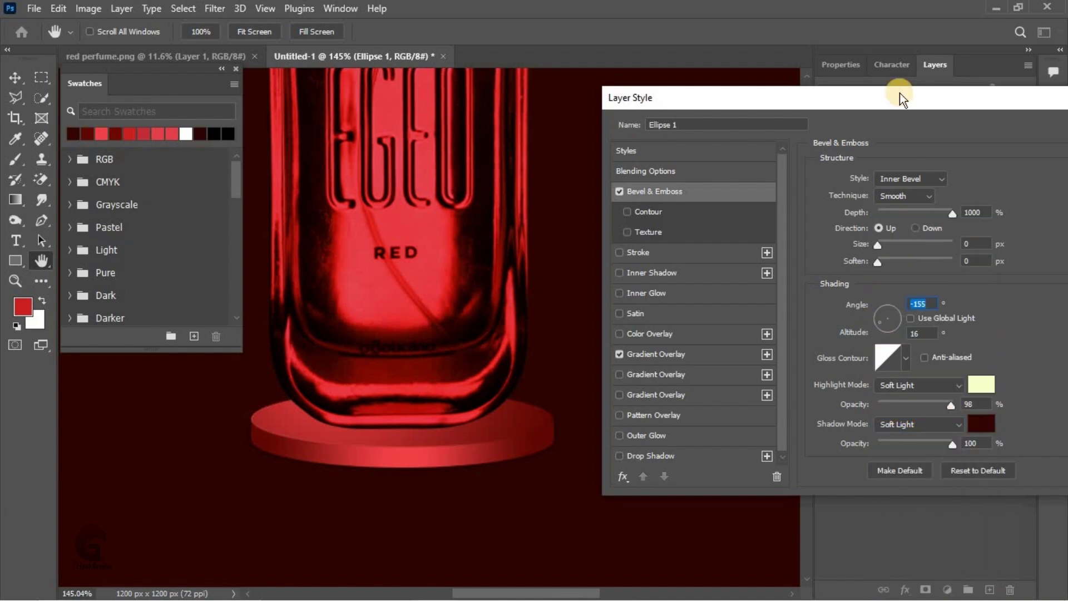
left_click_drag(936, 96, 545, 142)
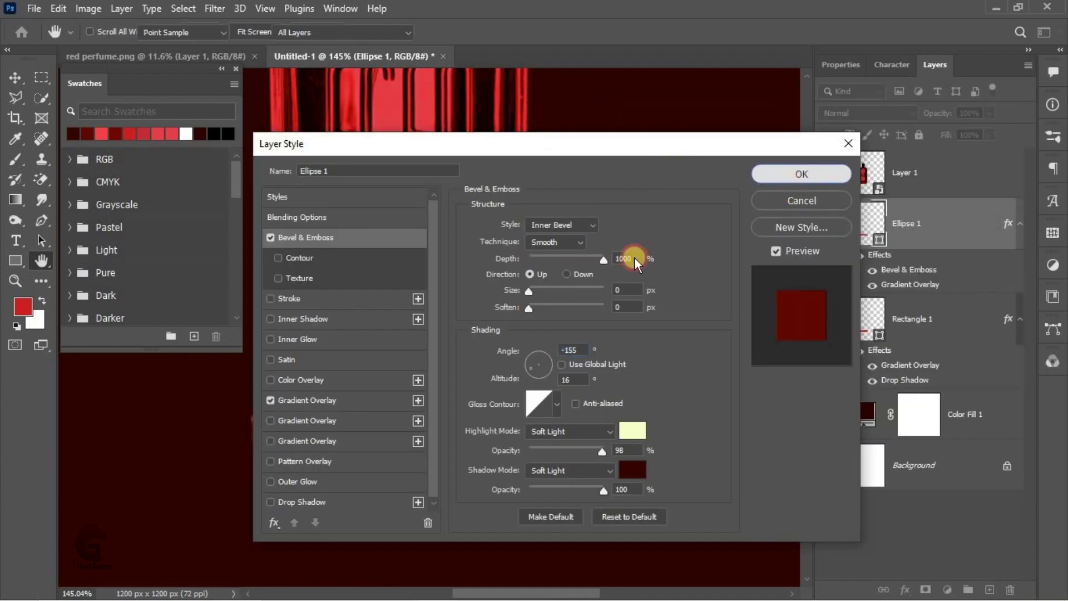
key("Return")
left_click(466, 434)
- Group Ellipse 1 and Rectangle 1, then duplicate the group
left_click(916, 222)
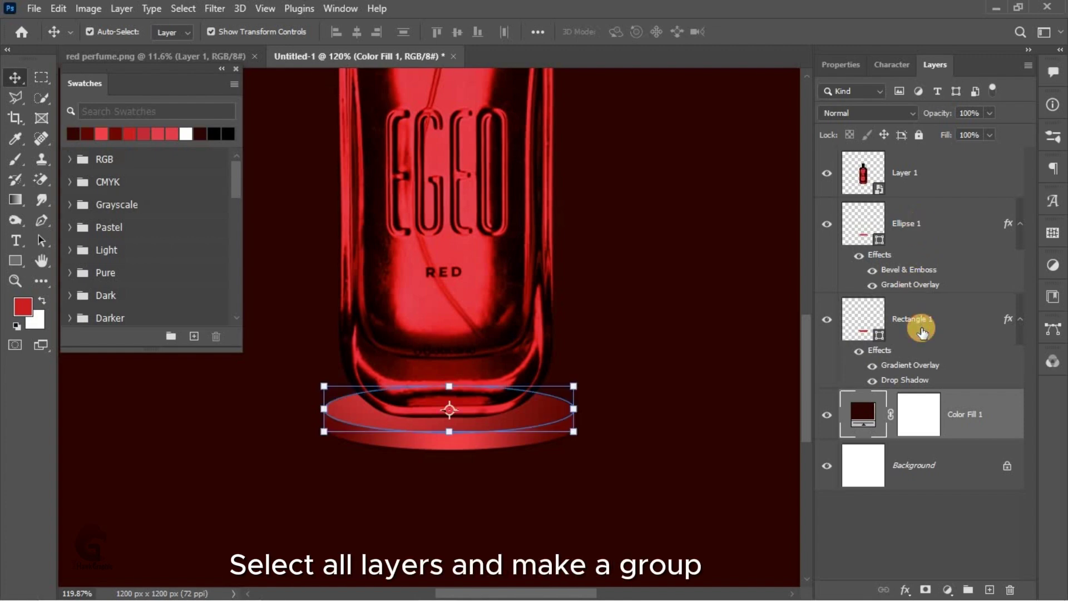
left_click(918, 321, "shift")
key("ctrl+g")
key("ctrl+j")
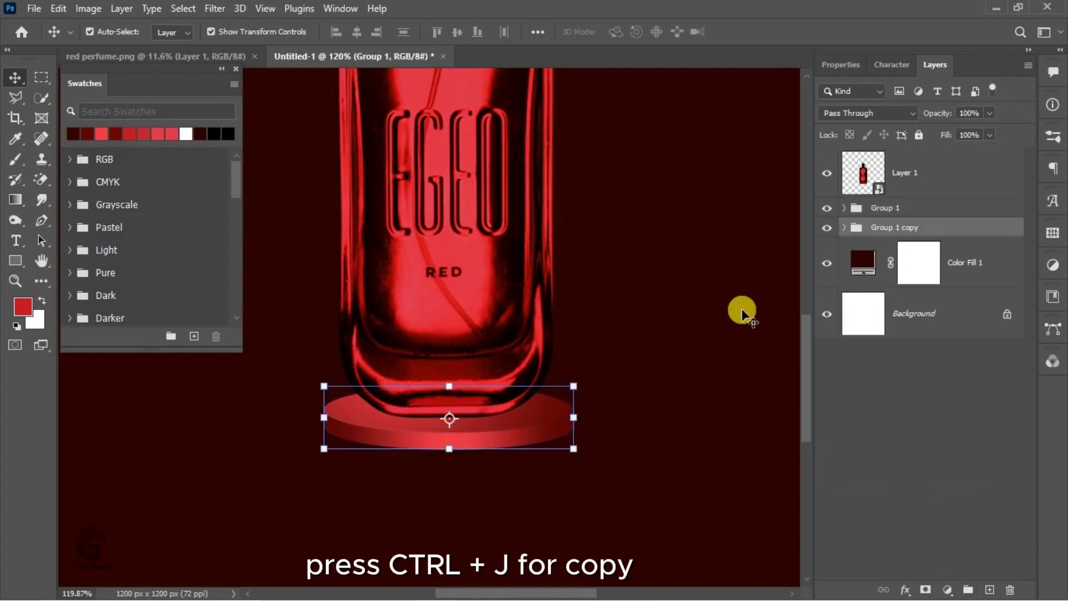
- Scale the group copy to 128% and move it down as a wider lower tier
mouse_move(574, 418)
left_mouse_down()
mouse_move(608, 423)
mouse_move(572, 446)
left_mouse_up()
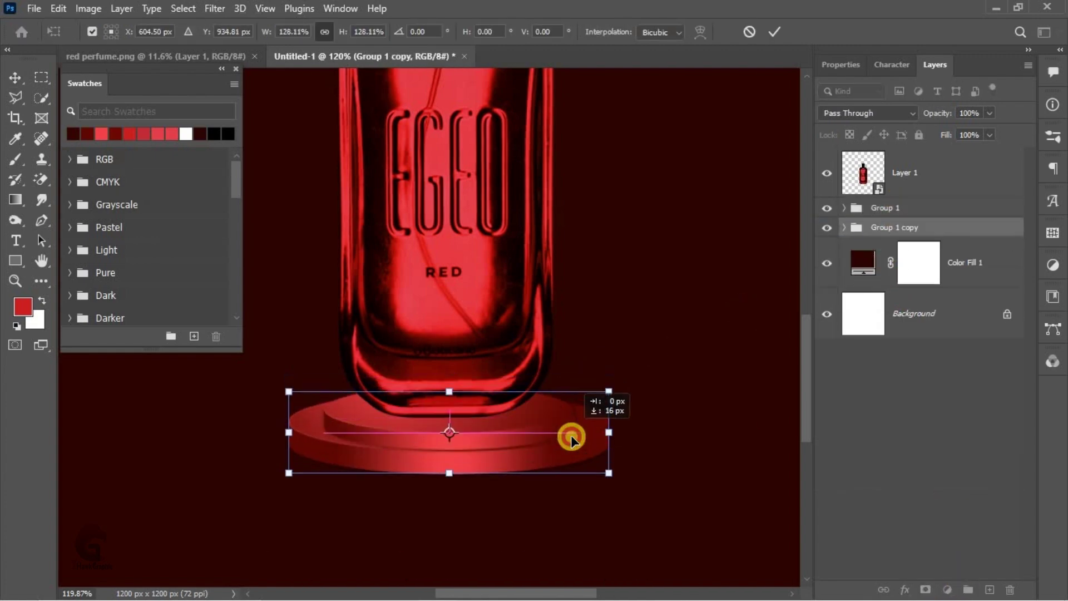
scroll(573, 445, "down", 2)
scroll(560, 433, "down", 2)
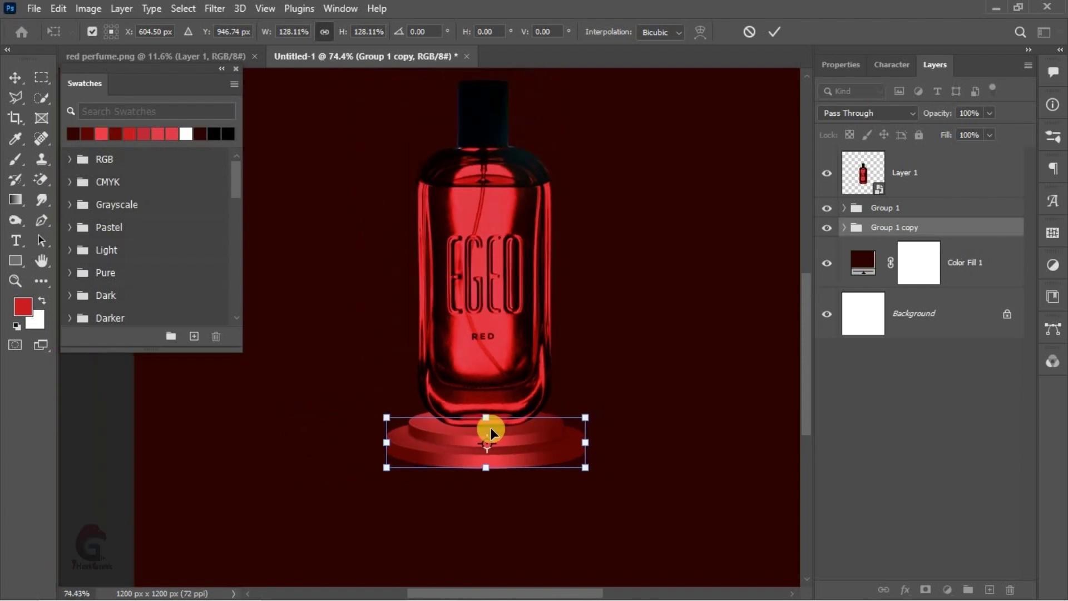
key("Return")
left_click(417, 566)
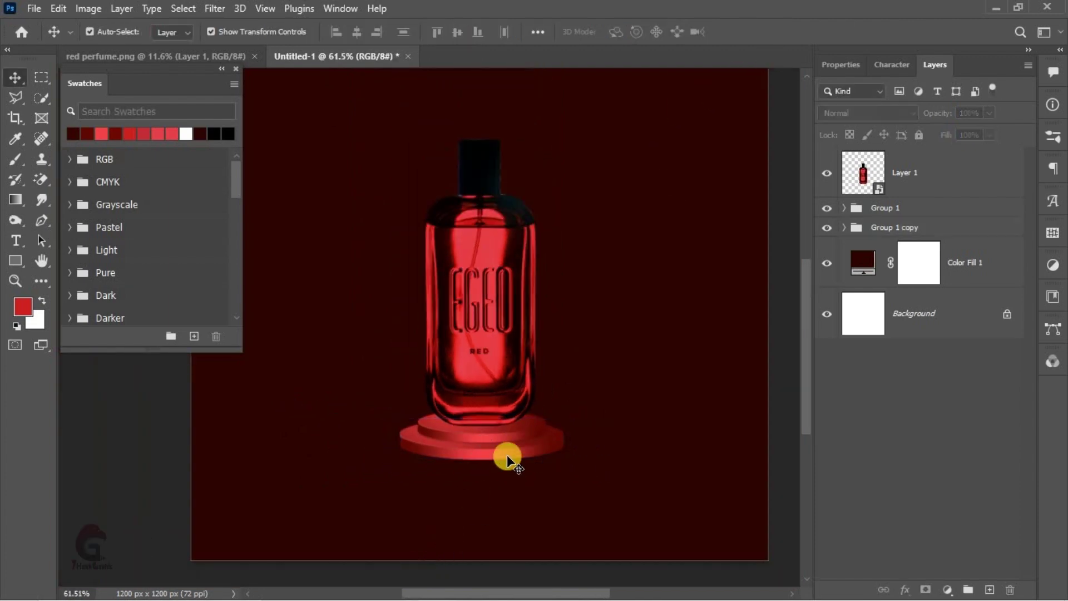
scroll(529, 426, "up", 5)
left_click_drag(529, 426, 566, 488)
scroll(562, 492, "down", 1)
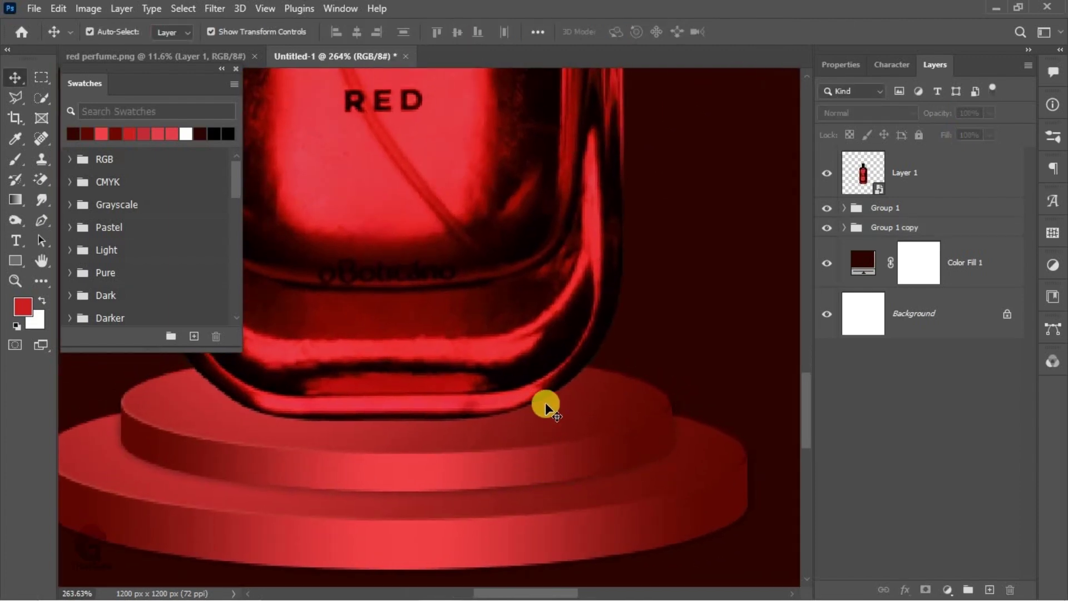
scroll(543, 406, "down", 1)
- Move Rectangle 1's Drop Shadow effect onto Group 1
left_click(845, 228)
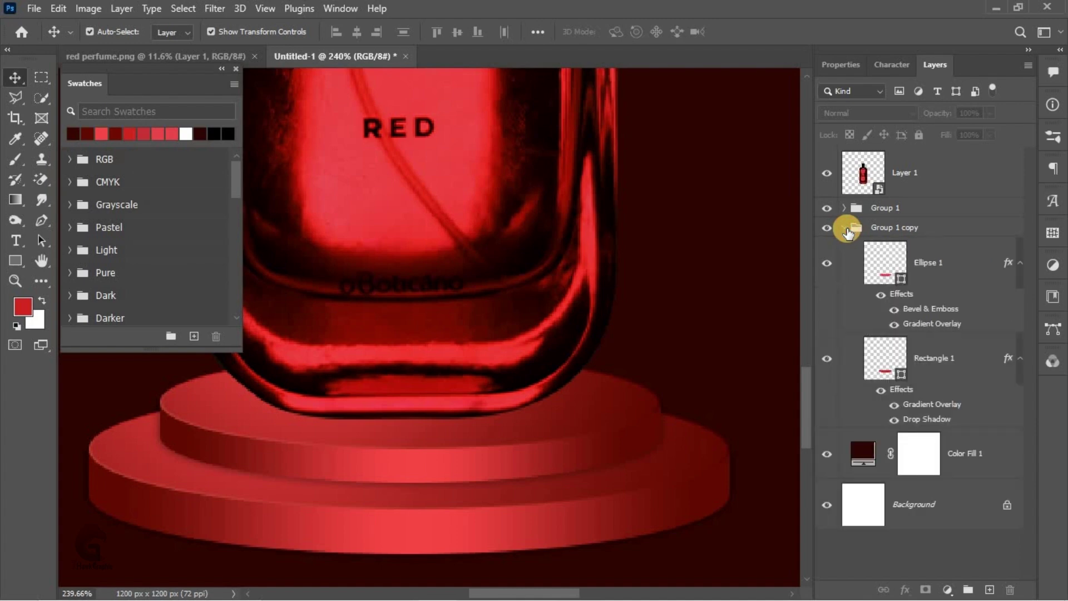
left_click(844, 207)
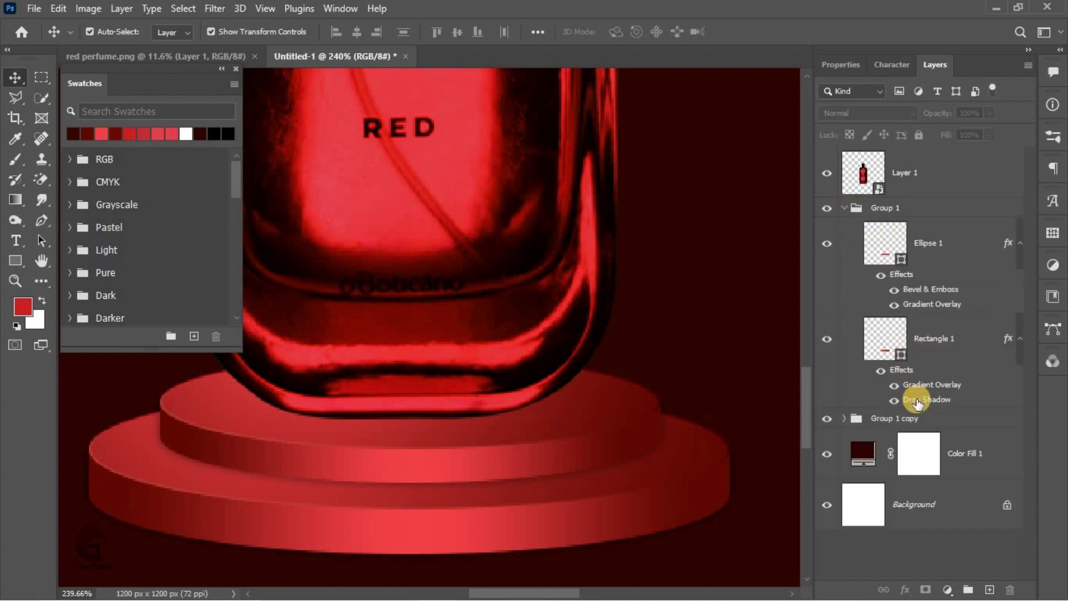
left_click_drag(919, 402, 874, 213)
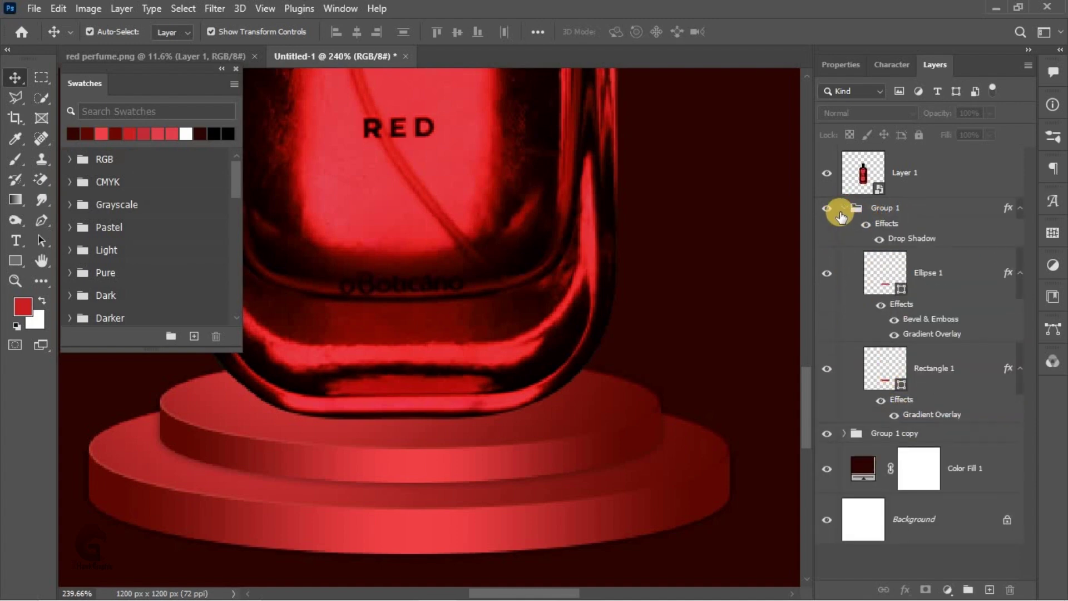
left_click(844, 208)
left_click(908, 239)
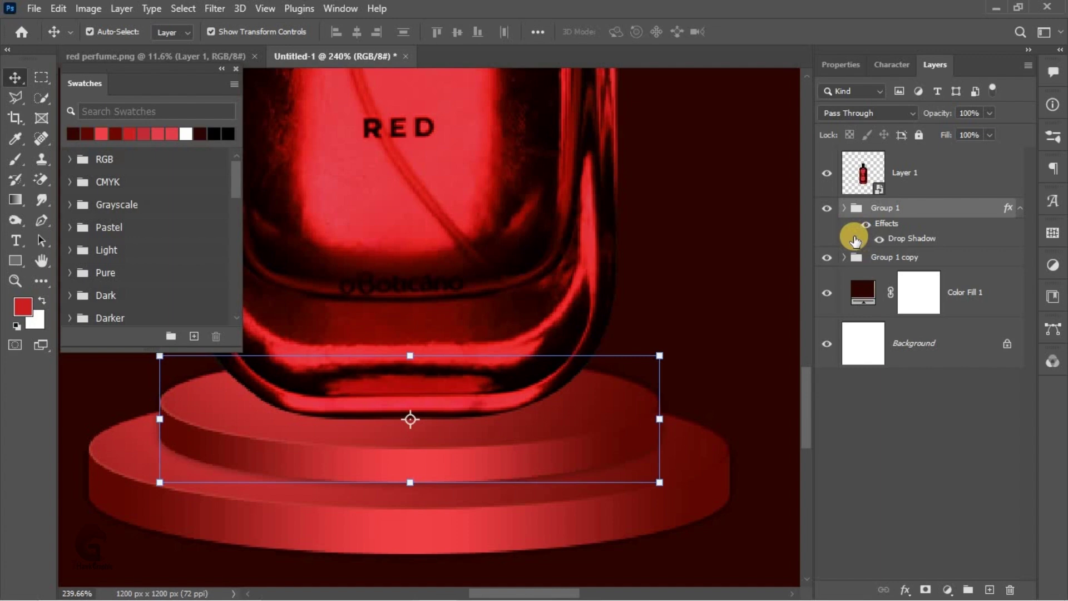
- Set Group 1's drop shadow to Distance 2, Size 7 and a dark red colour
double_click(912, 238)
left_click_drag(333, 148, 600, 82)
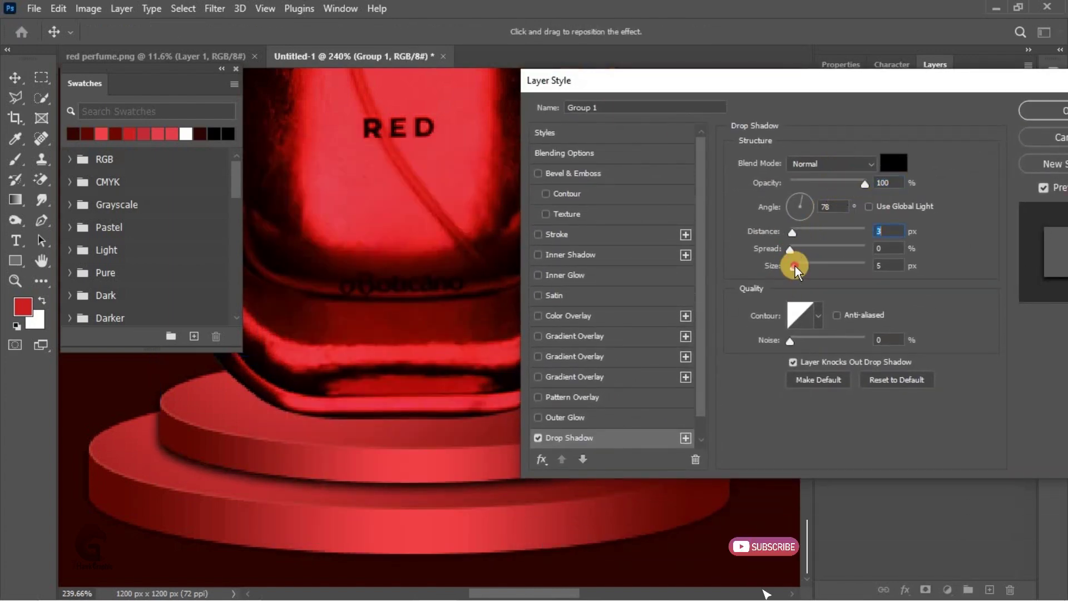
mouse_move(796, 266)
left_mouse_down()
mouse_move(796, 234)
mouse_move(795, 266)
left_mouse_up()
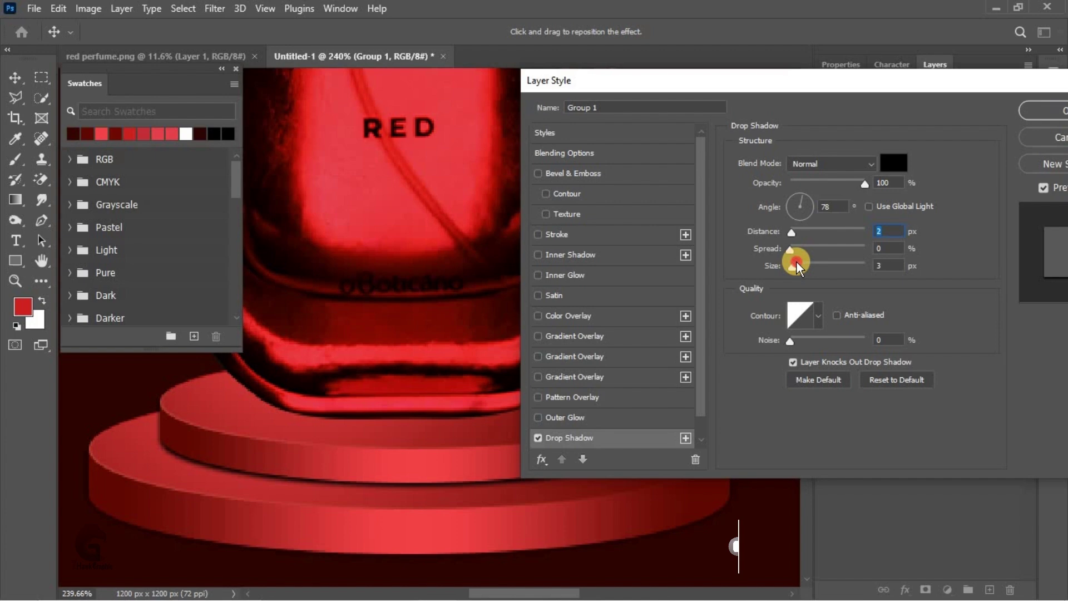
left_click(846, 163)
left_click(818, 370)
left_click(894, 162)
left_click(501, 473)
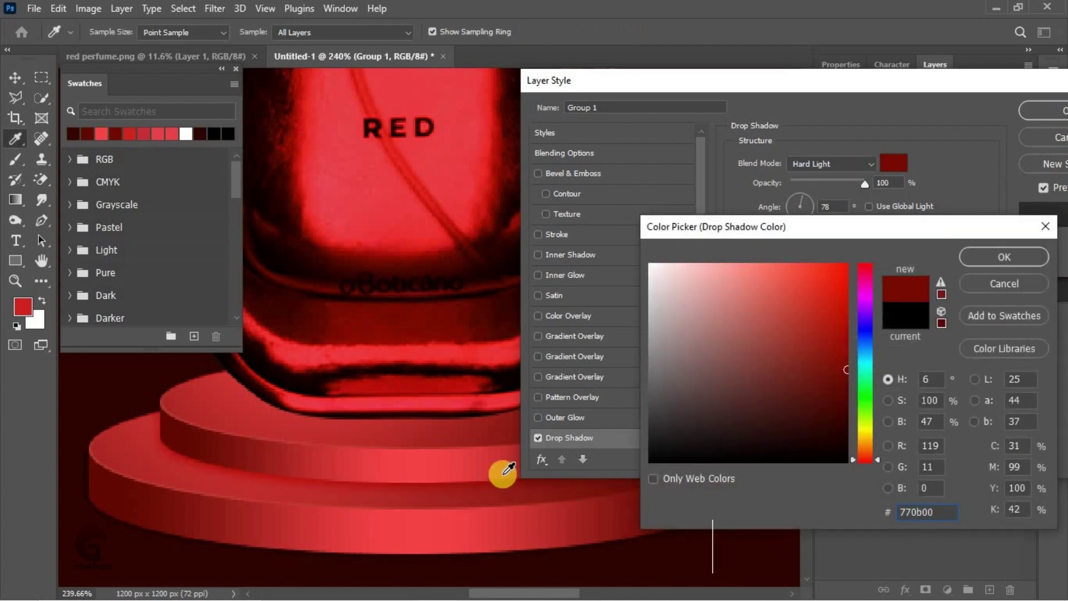
left_click_drag(840, 405, 846, 429)
left_click(983, 284)
left_click(866, 184)
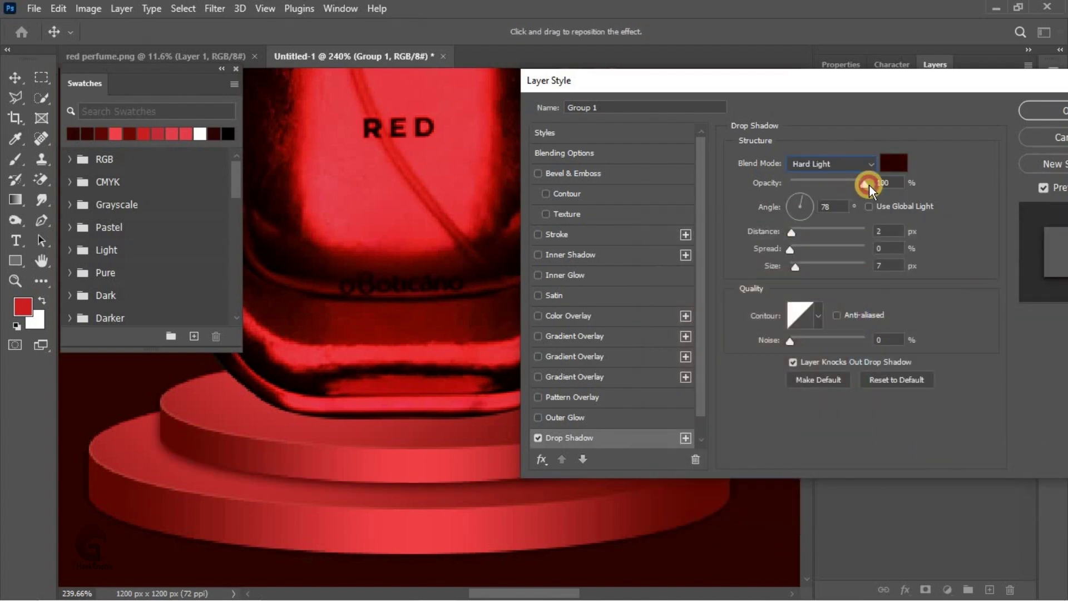
left_click(1038, 112)
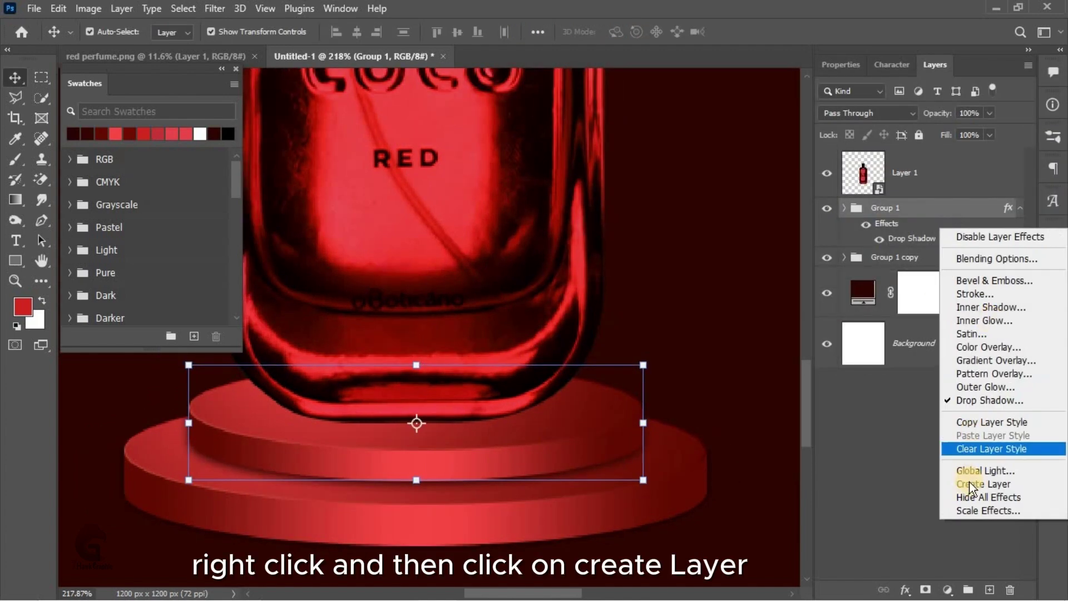
- Split Group 1's drop shadow onto its own layer and select it
left_click(983, 484)
key("Return")
left_click(871, 252)
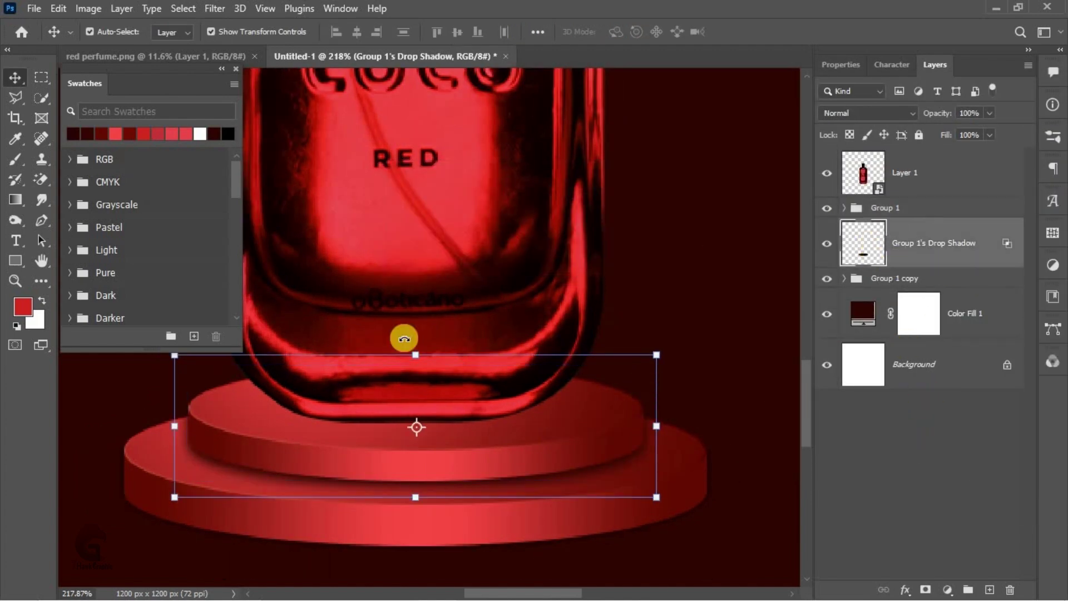
- Mask the shadow layer to a rectangular selection across the lower podium
left_click(40, 78)
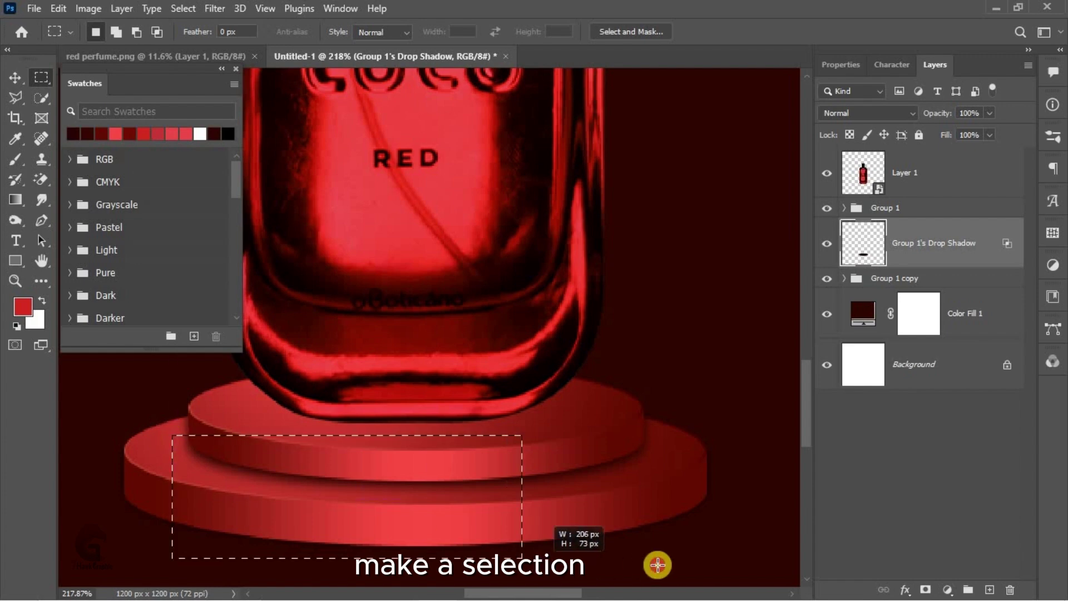
left_click_drag(172, 437, 666, 541)
left_click(919, 590)
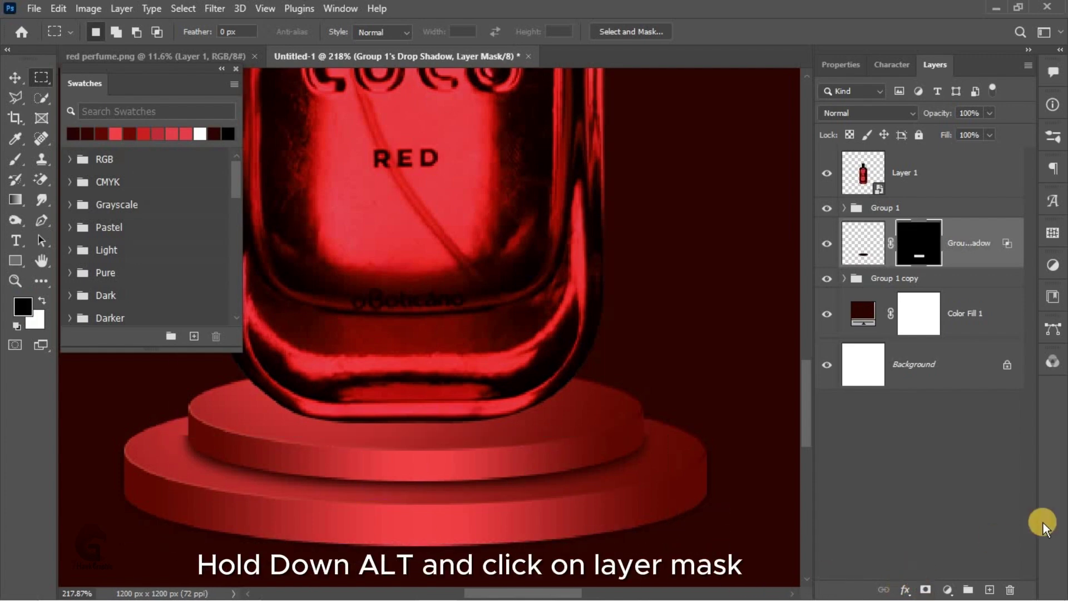
double_click(919, 243)
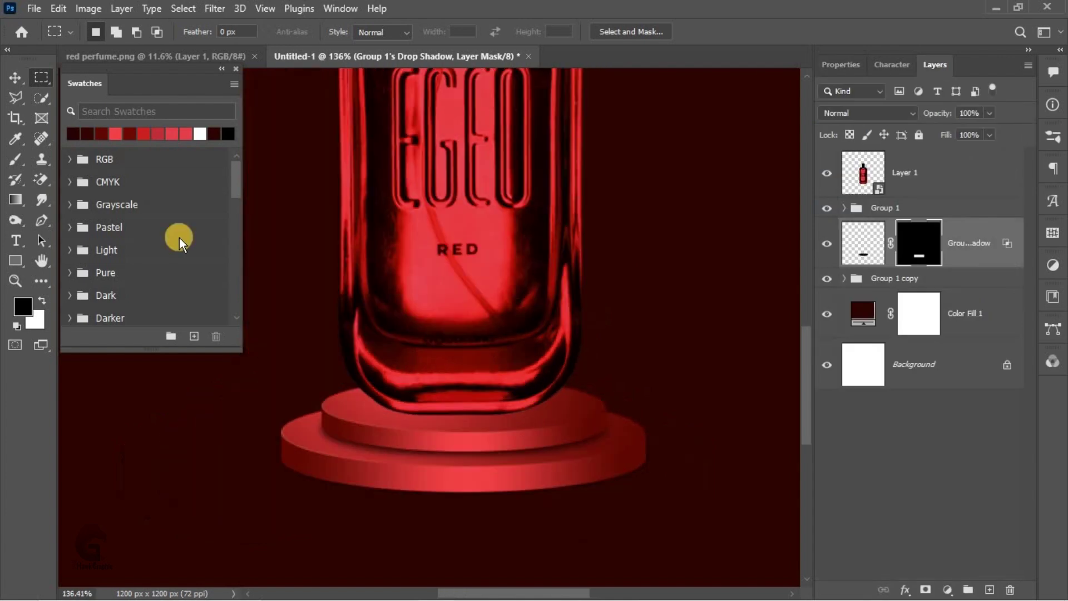
left_click(15, 79)
scroll(605, 378, "down", 2)
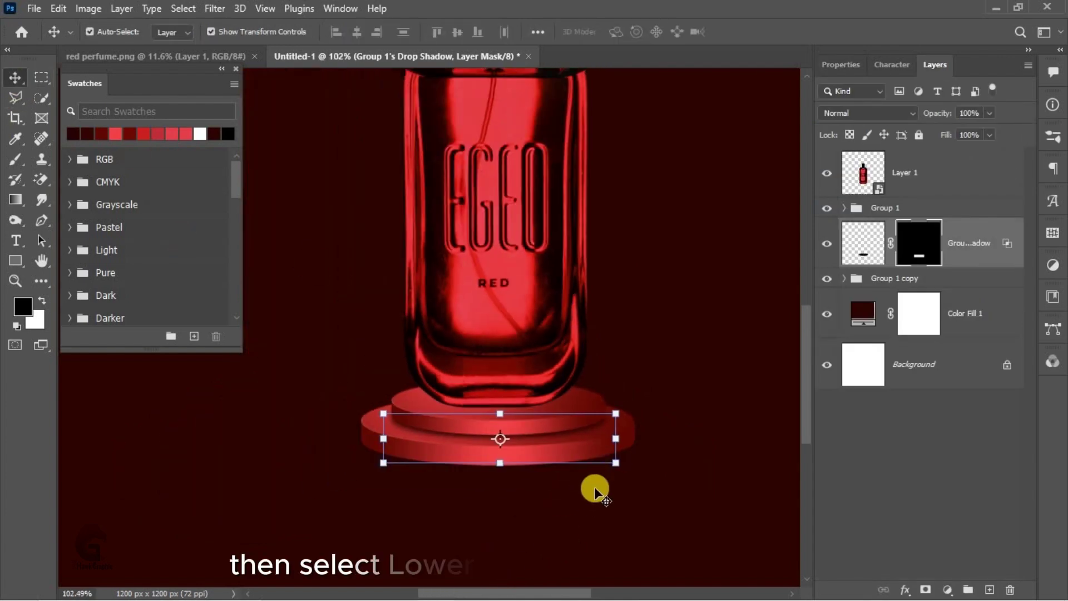
- Give Group 1 copy a dark drop shadow with Distance 12 and Size 27
left_click(916, 284)
right_click(916, 281)
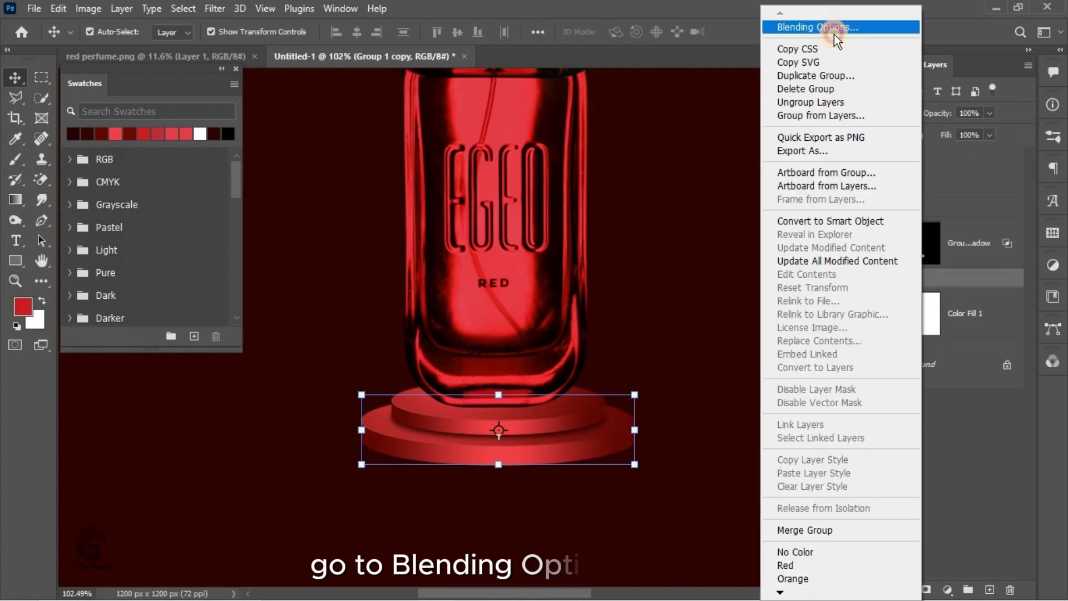
left_click(833, 29)
left_click_drag(557, 85, 710, 74)
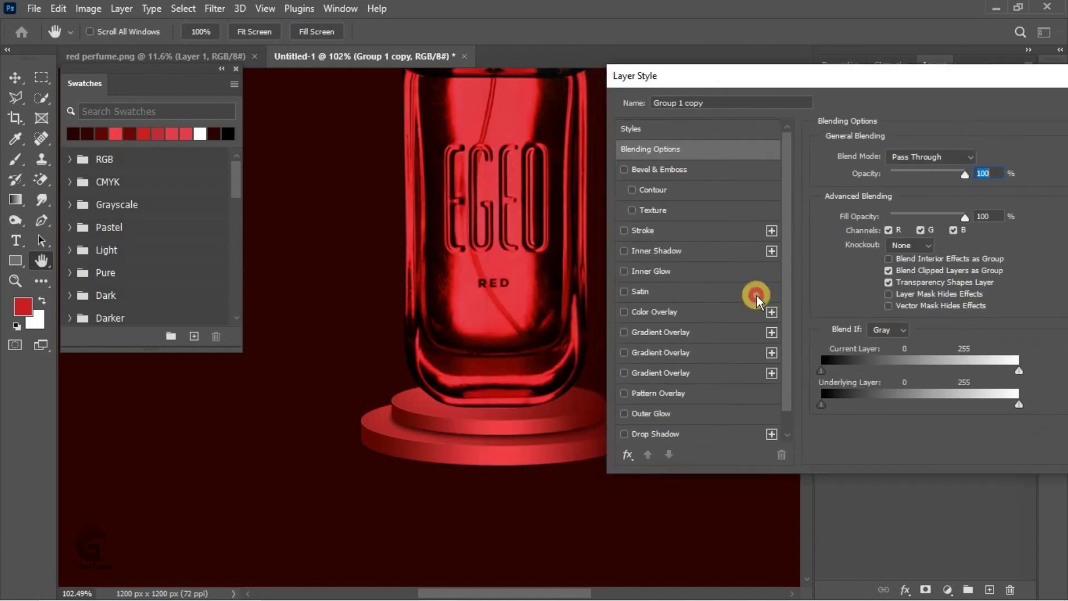
scroll(669, 431, "down", 1)
left_click(685, 412)
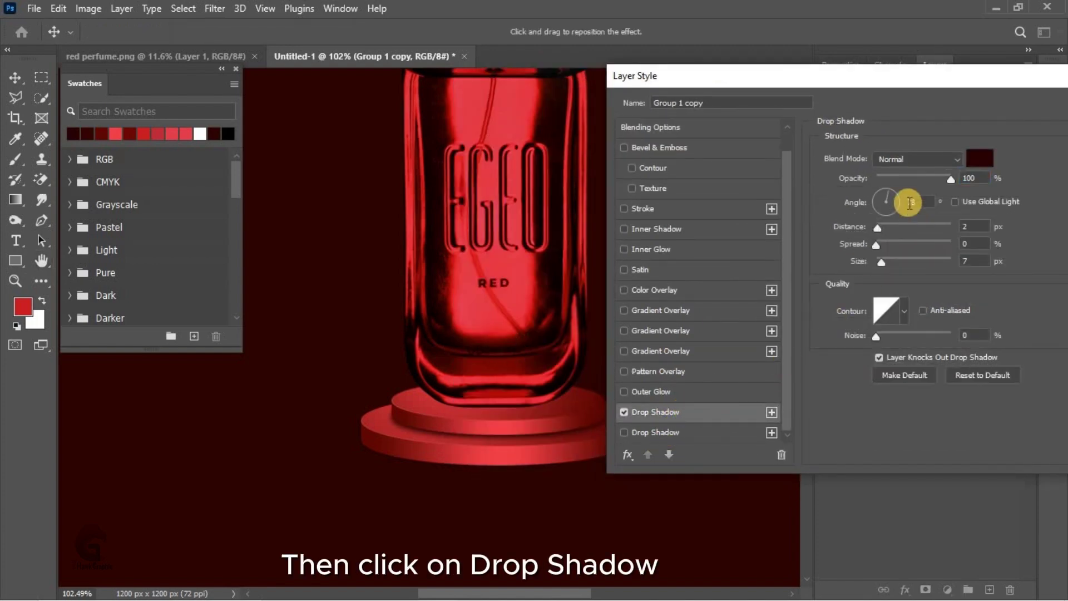
left_click_drag(882, 229, 889, 262)
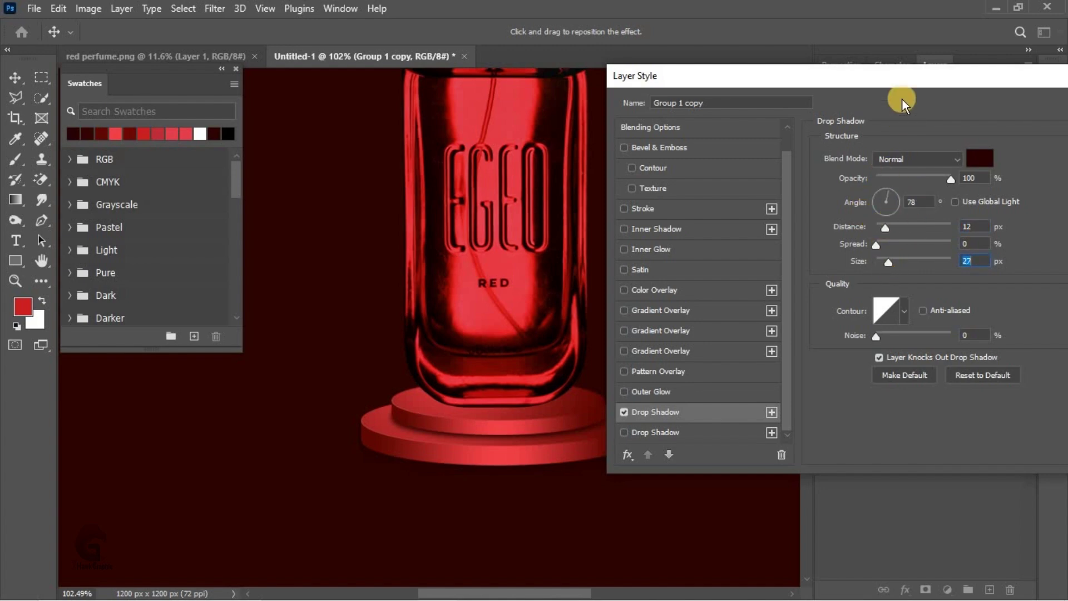
left_click(951, 147)
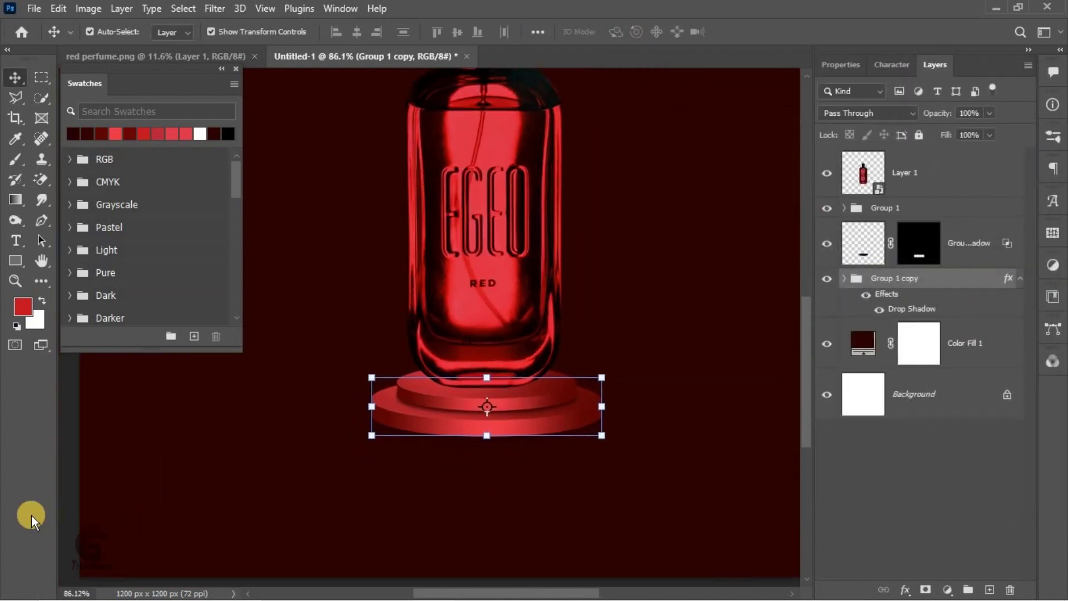
left_click(603, 339)
scroll(556, 458, "down", 3)
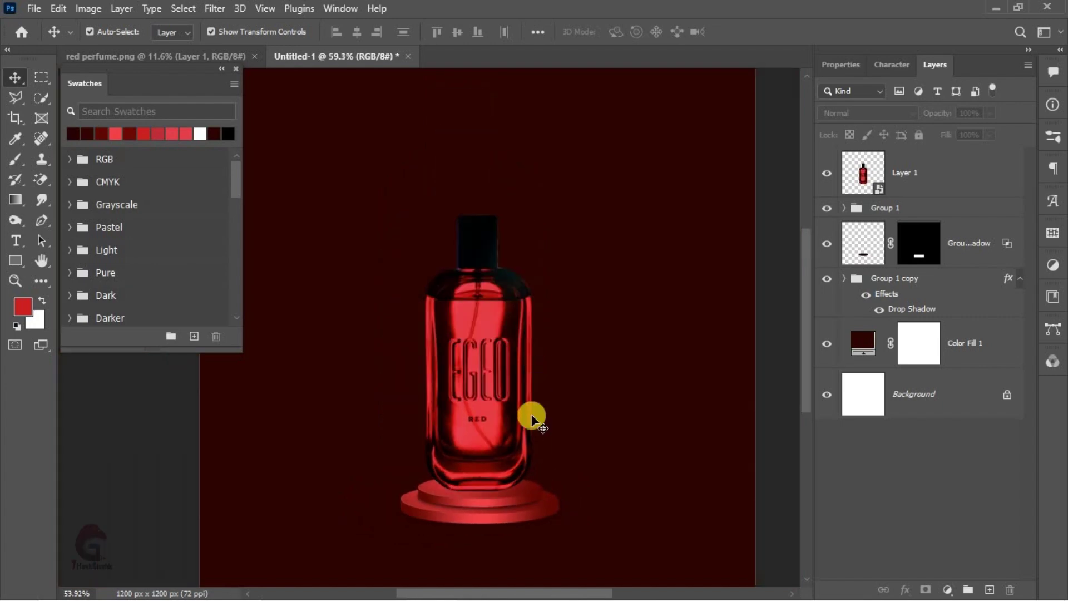
- Scale Group 1 and Group 1 copy together to about 118% wider
scroll(501, 493, "up", 2)
left_click(935, 209)
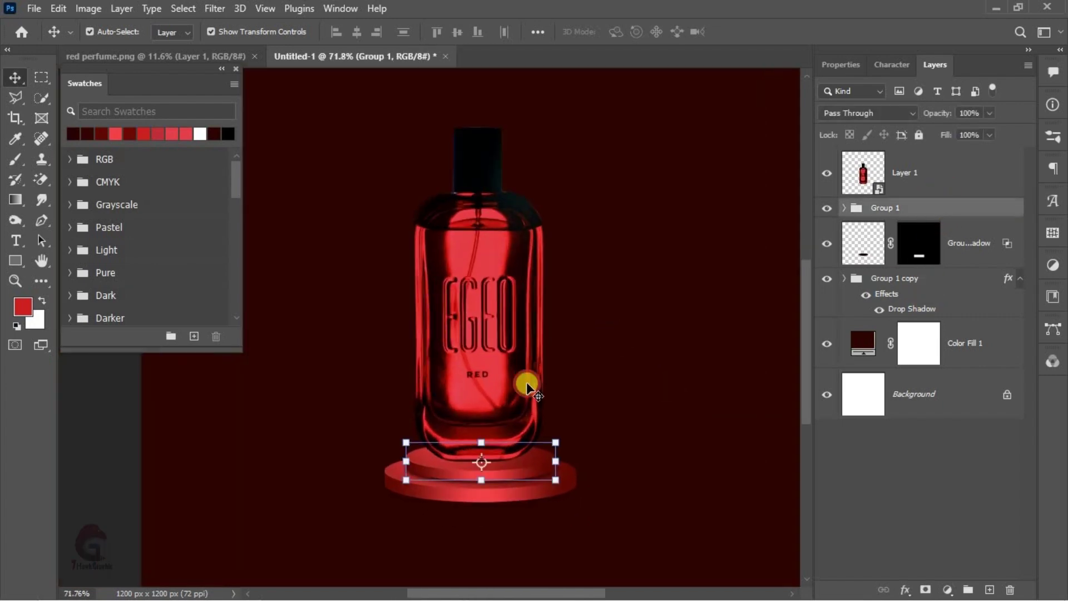
left_click(562, 490, "shift")
left_click_drag(577, 472, 594, 472)
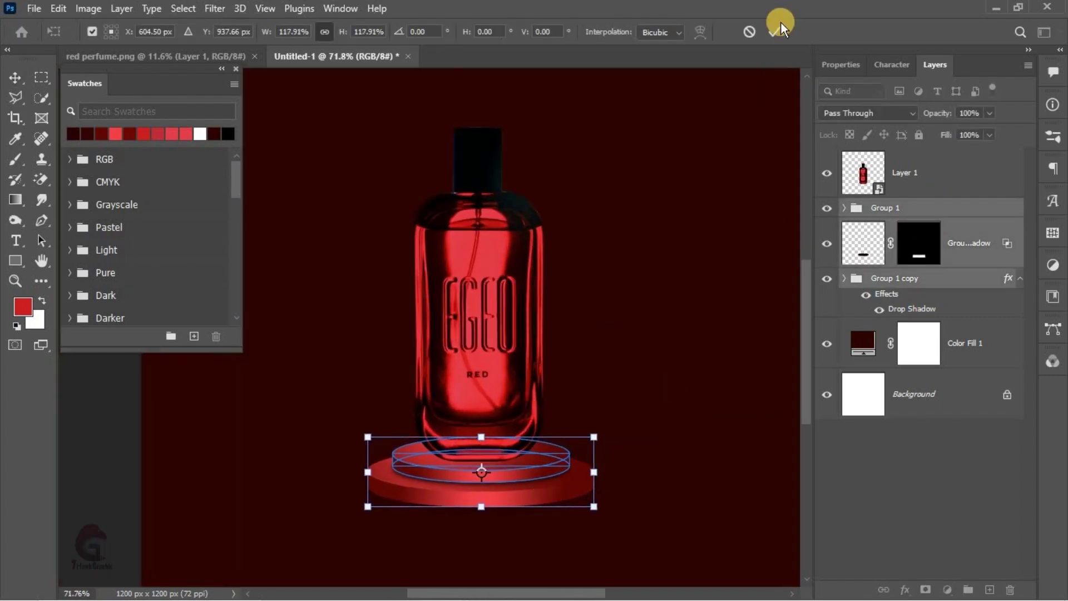
left_click(643, 358)
left_click(572, 449)
scroll(512, 484, "up", 2)
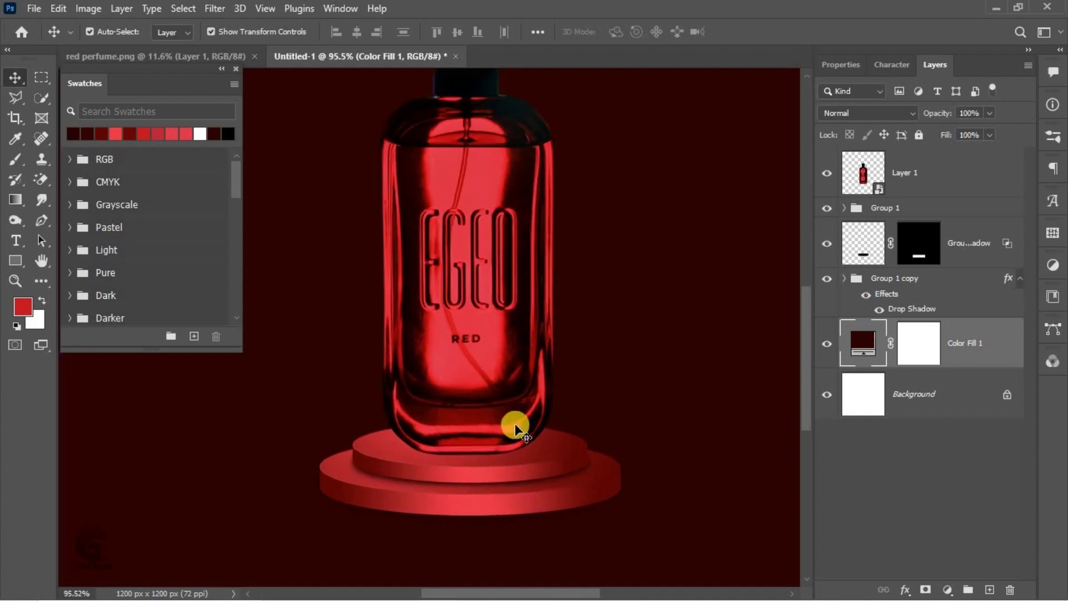
scroll(501, 433, "up", 2)
- Give the bottle's Layer 1 a drop shadow with Distance 4 and Size 7
left_click(931, 178)
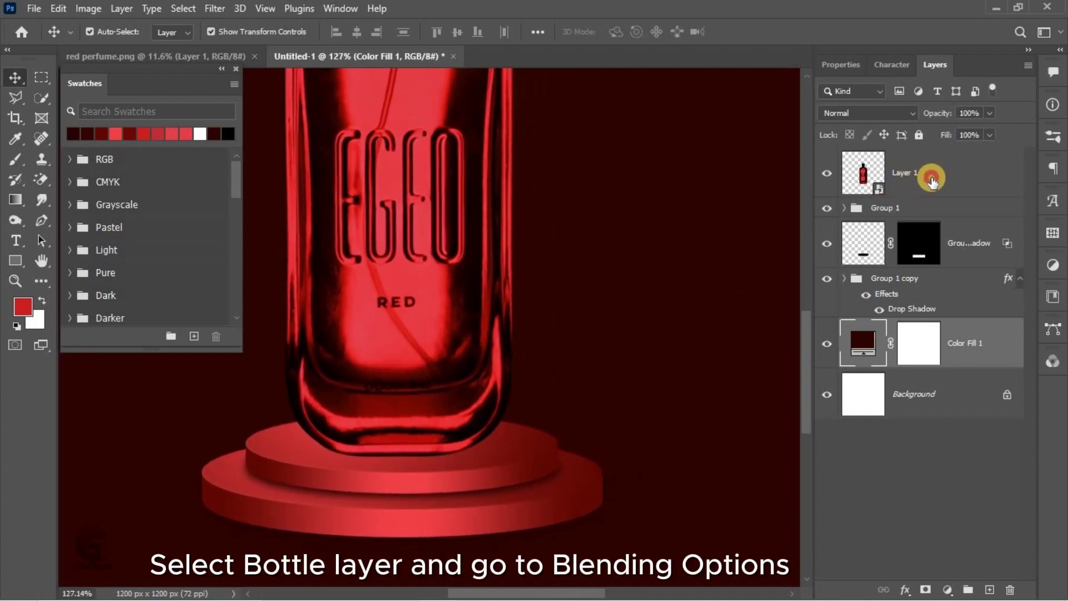
right_click(931, 179)
left_click(815, 26)
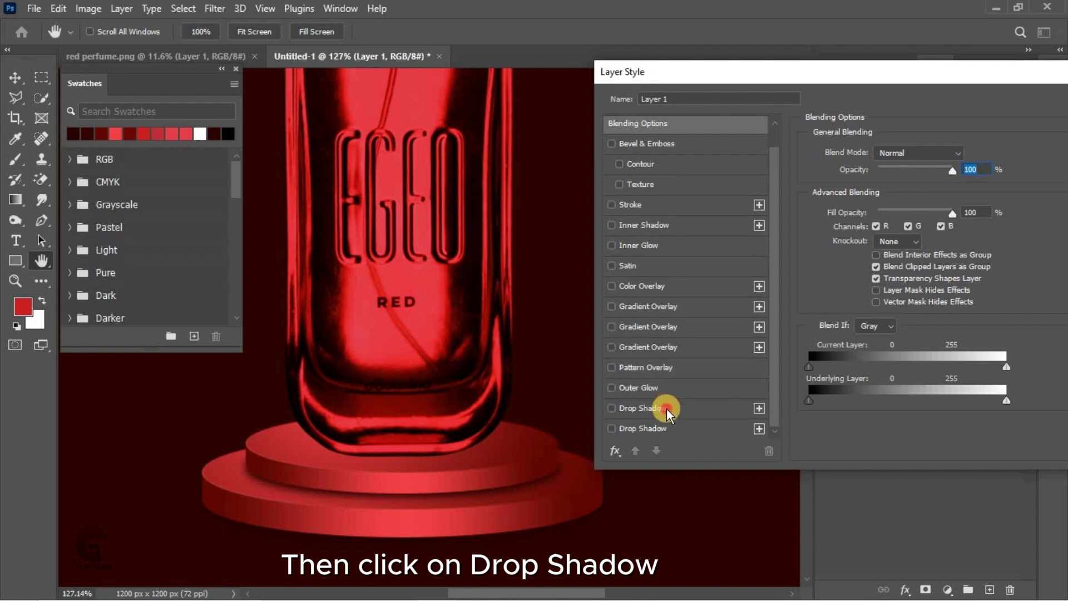
left_click(666, 408)
left_click_drag(877, 258, 864, 228)
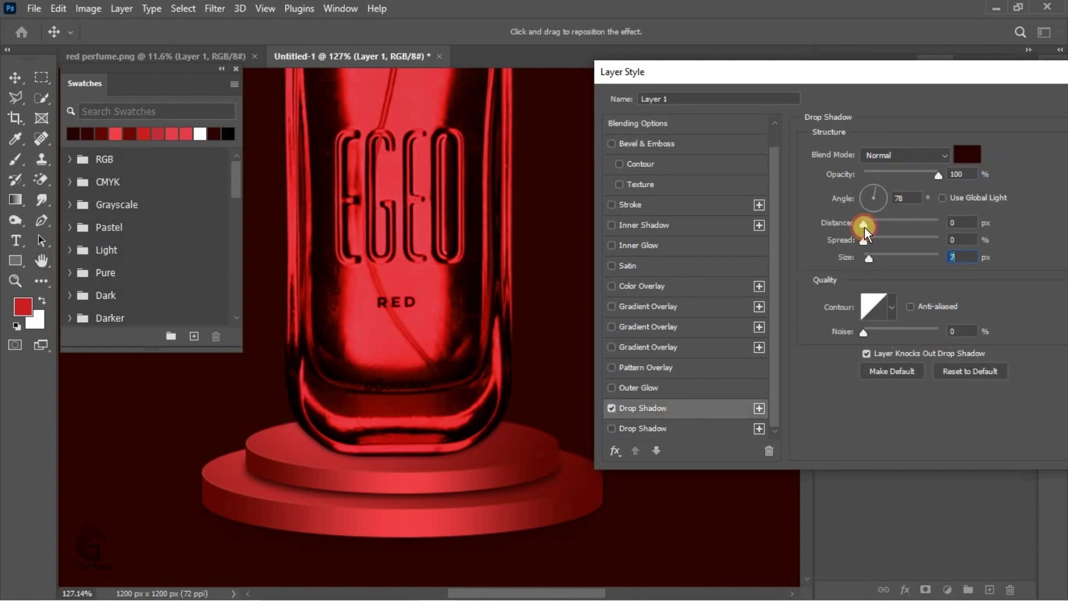
left_click_drag(937, 79, 961, 92)
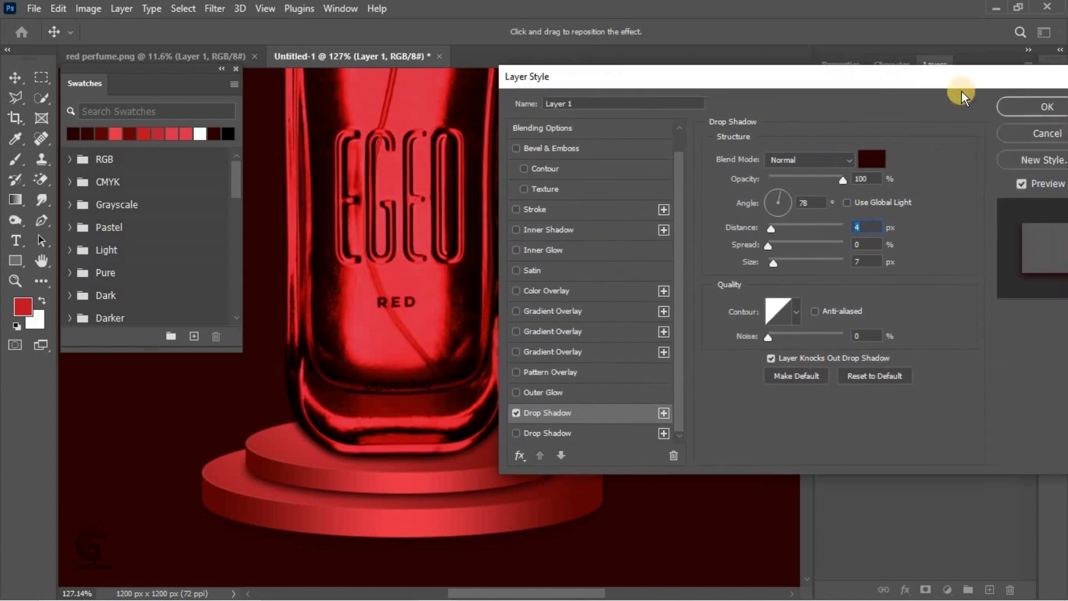
key("Return")
- Split the bottle's drop shadow onto its own layer
right_click(952, 212)
left_click(970, 463)
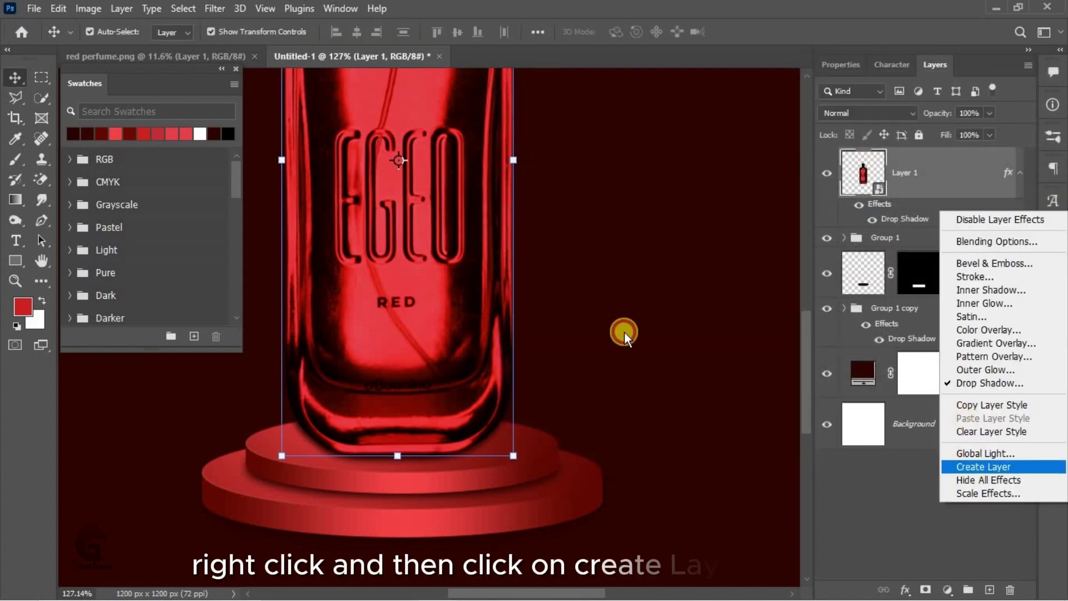
left_click(480, 240)
- Add a hide-all mask to Layer 1's Drop Shadow layer
left_click(358, 470)
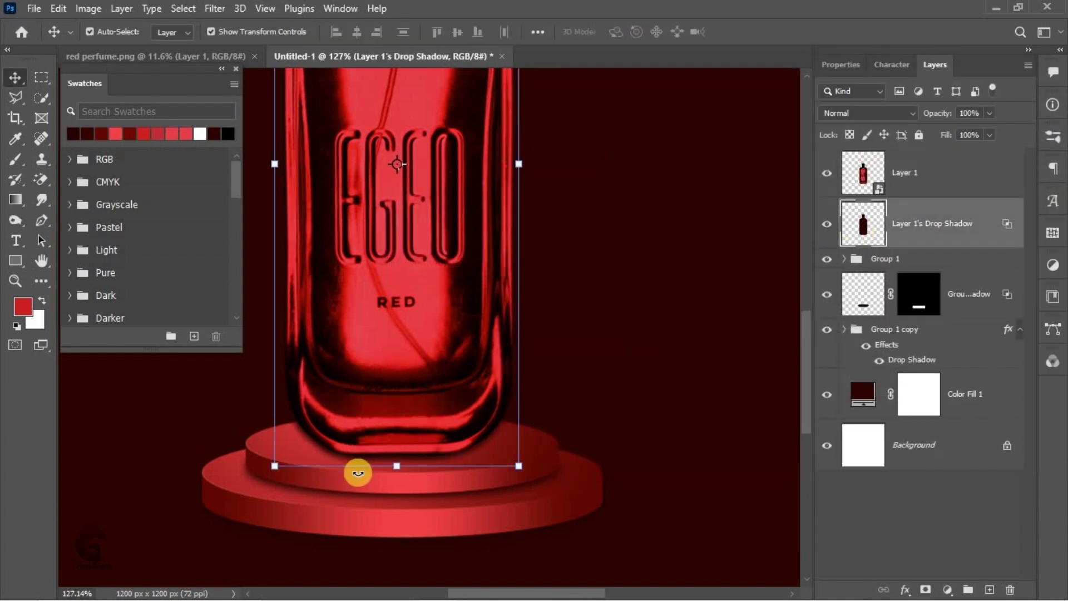
scroll(358, 470, "up", 3)
left_click(926, 590, "alt")
scroll(429, 446, "up", 2)
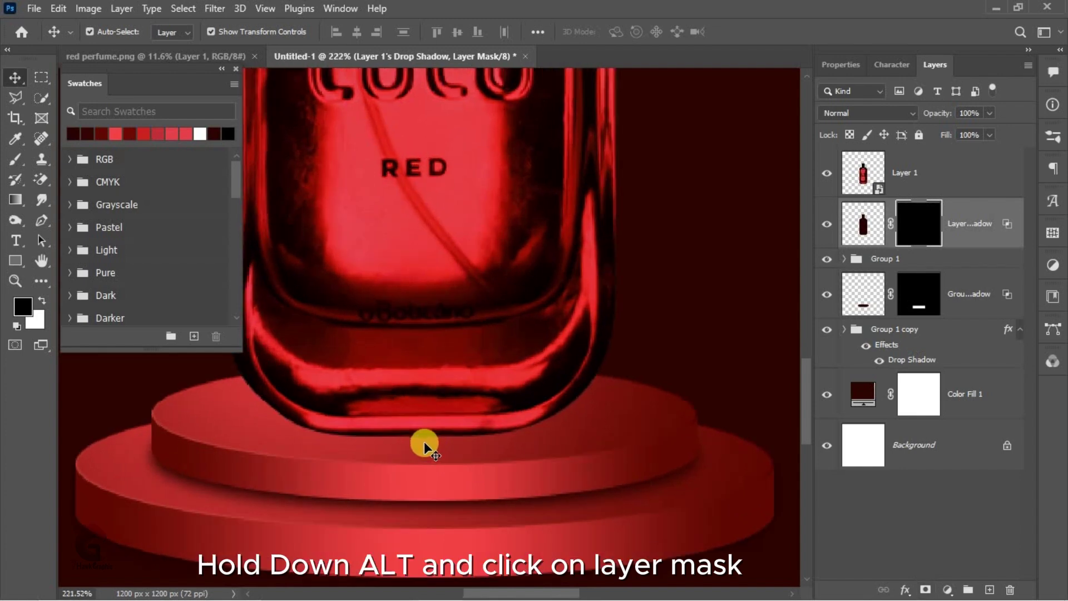
- Paint white on the mask to reveal the shadow strip under the bottle's base
key("b")
right_click(453, 434, "alt")
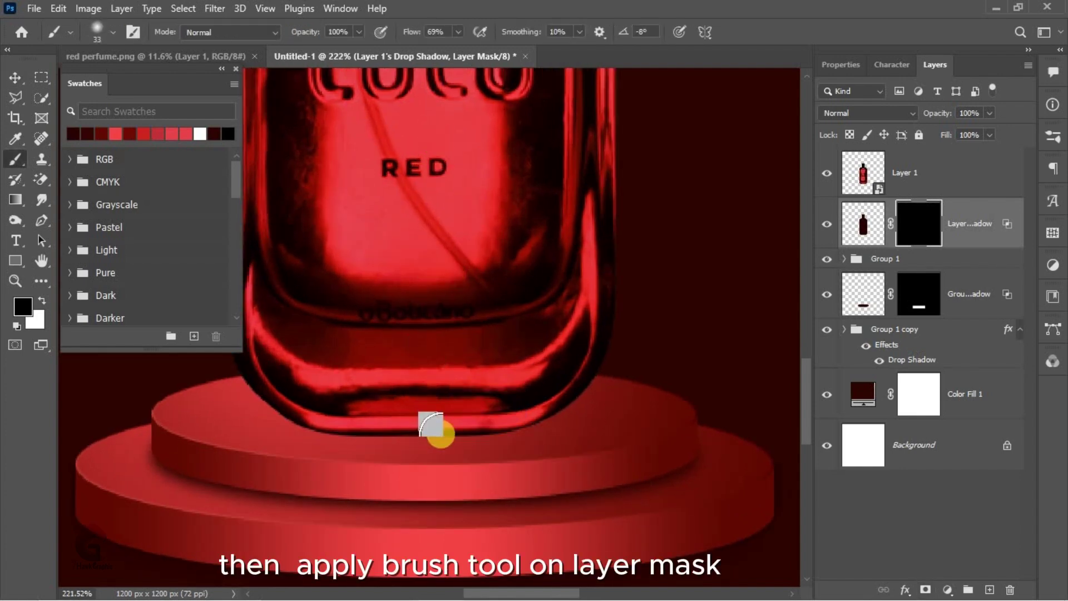
key("x")
left_click_drag(278, 450, 331, 444)
scroll(299, 431, "down", 2)
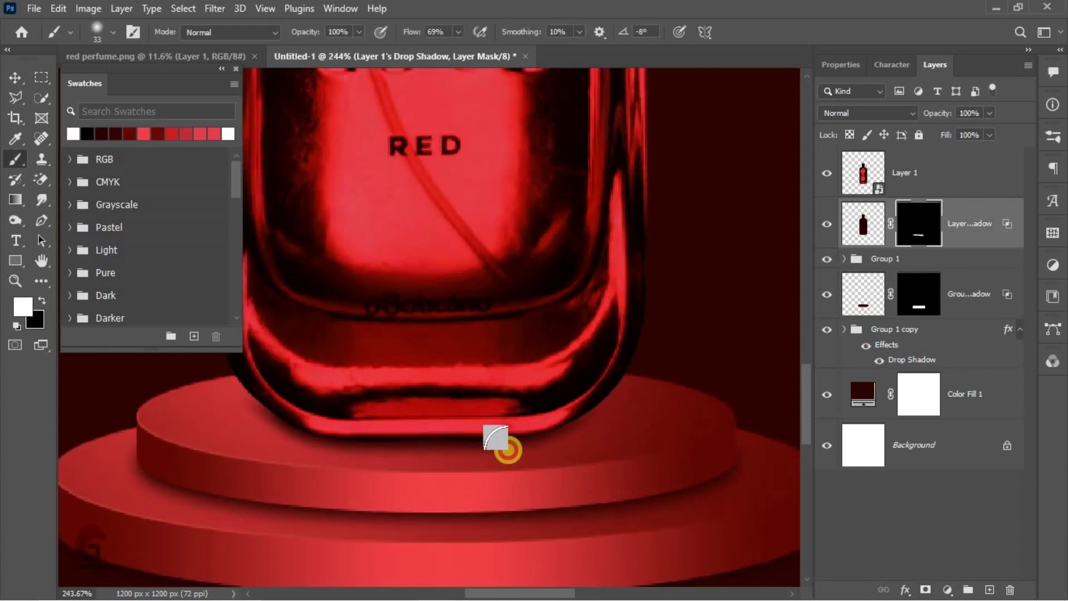
scroll(563, 455, "up", 2)
key("x")
scroll(448, 434, "down", 2)
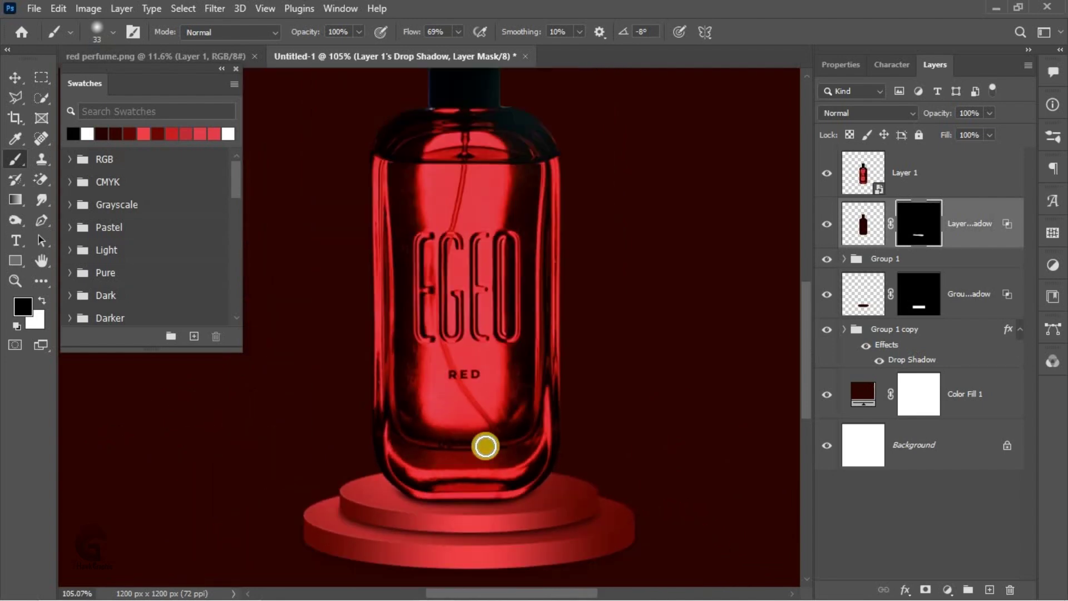
scroll(484, 443, "down", 1)
left_click(16, 77)
scroll(495, 381, "down", 2)
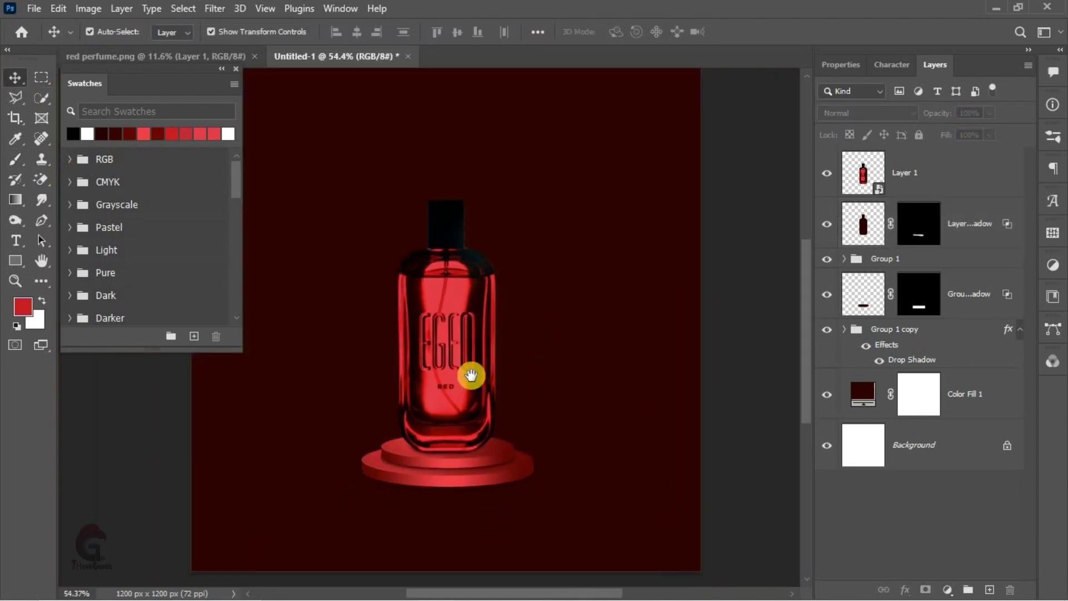
left_click_drag(510, 400, 504, 394)
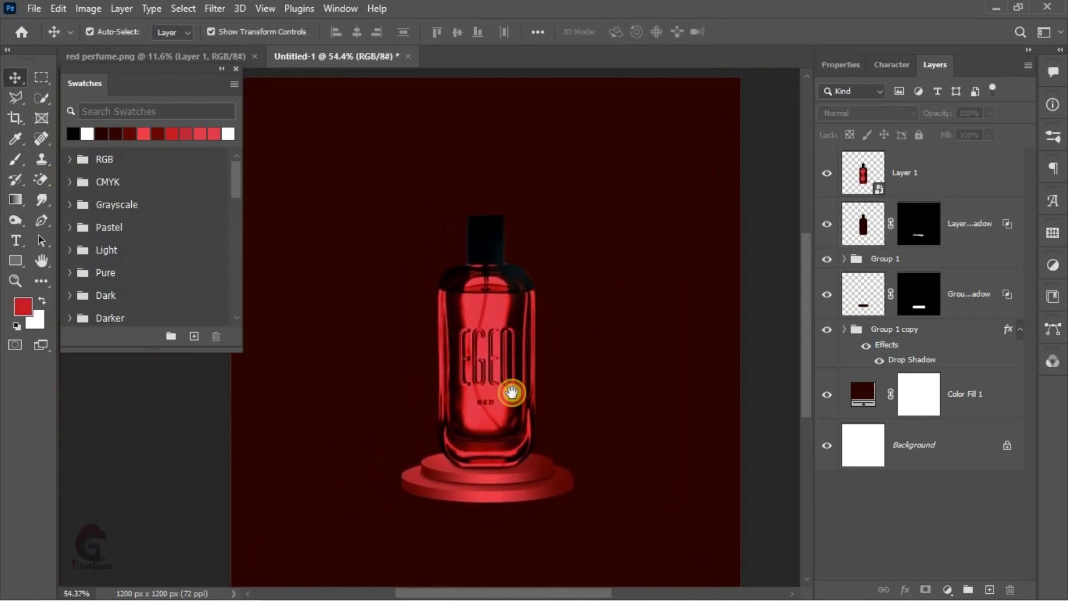
- Add an empty Layer 2 above the bottle layer
left_click(966, 399)
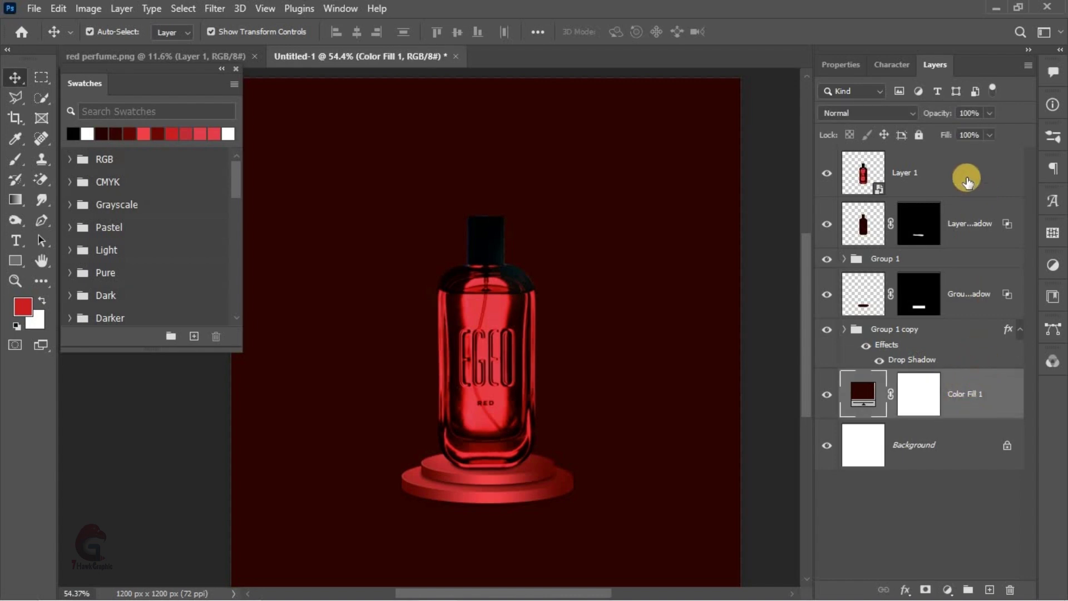
left_click(968, 180)
left_click(989, 588)
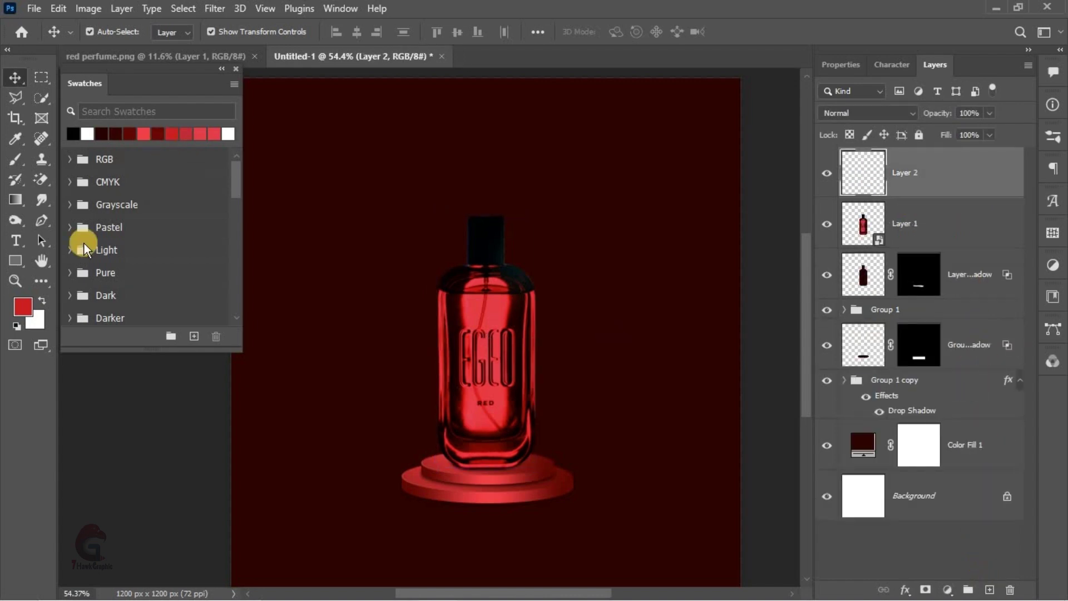
- Draw a hollow square over the bottle with a white 8.92 px stroke
left_click(15, 260)
scroll(508, 281, "down", 2)
scroll(390, 223, "down", 1)
left_click_drag(357, 201, 627, 515)
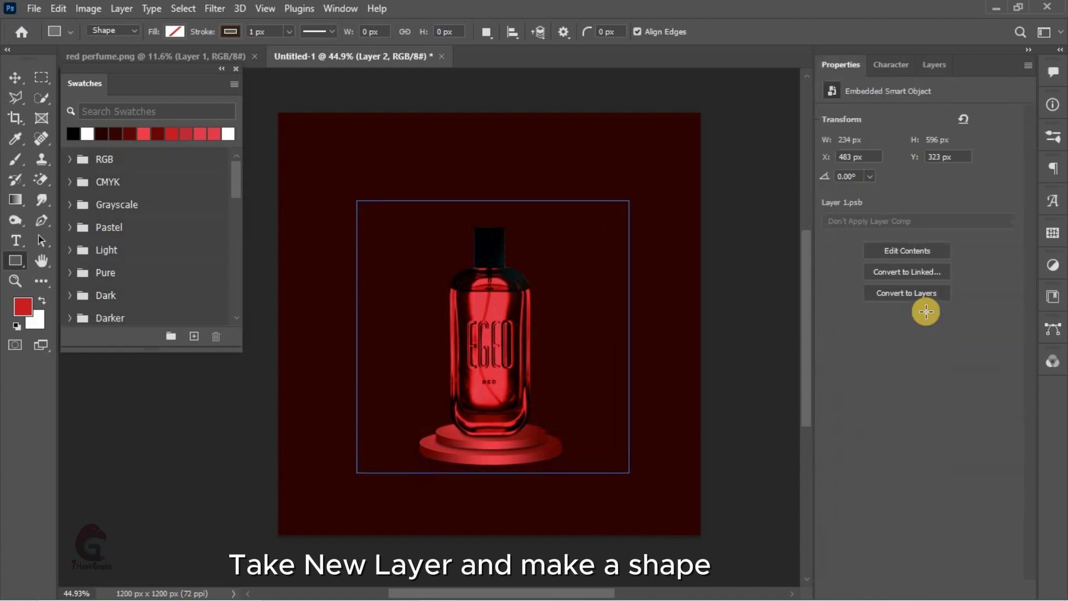
left_click(864, 269)
left_click(848, 335)
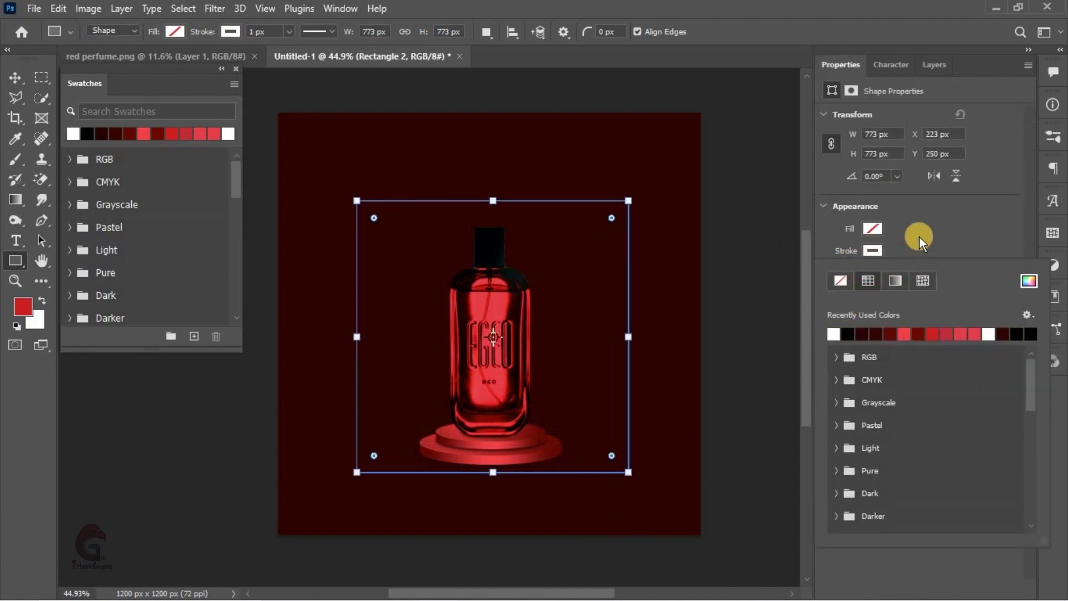
left_click(920, 236)
left_click(888, 280)
left_click_drag(892, 291, 916, 287)
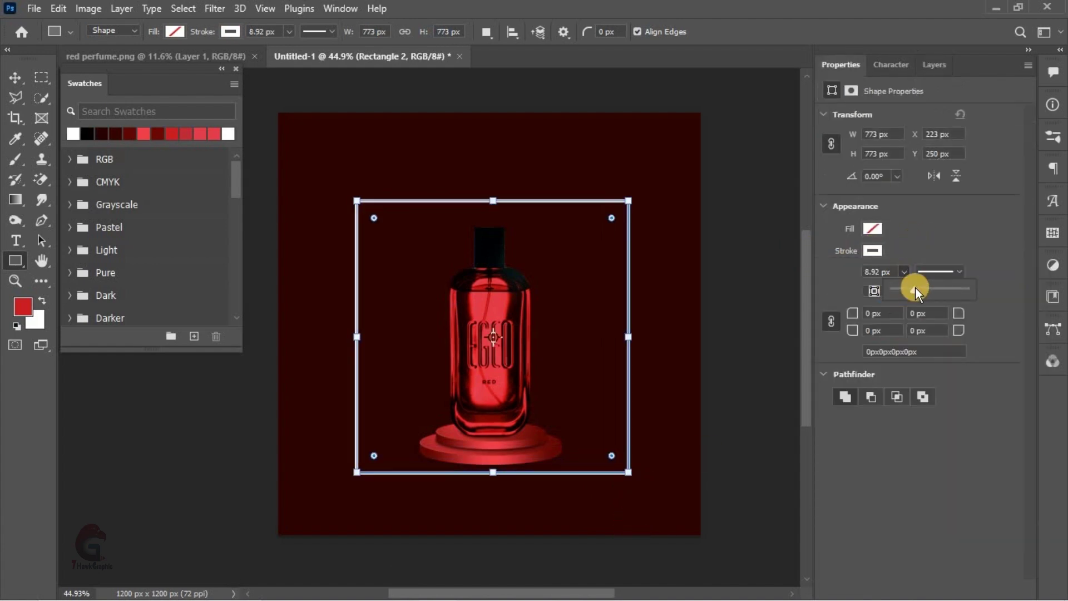
- Rotate the square 45° into a diamond
left_click(916, 73)
left_click(15, 77)
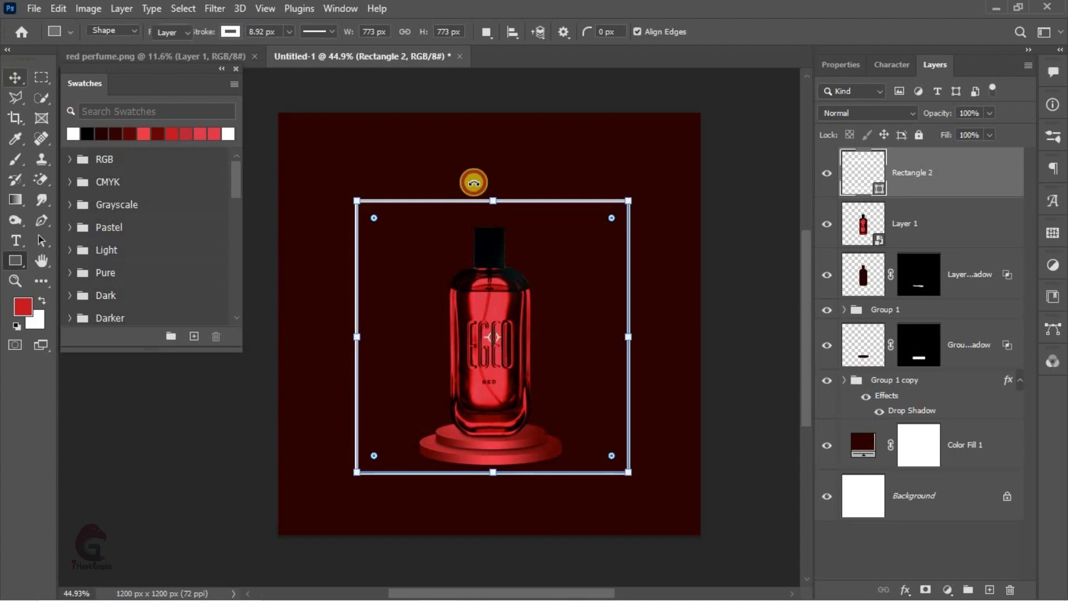
left_click_drag(636, 193, 709, 341)
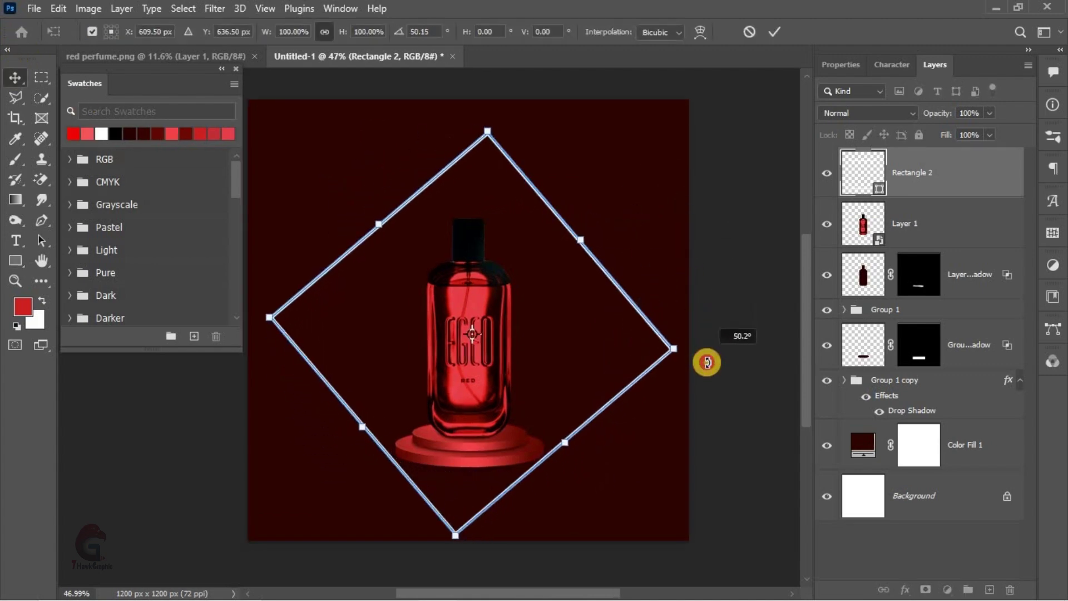
- Commit the rotation and add an Outer Glow to Rectangle 2
left_click(803, 115)
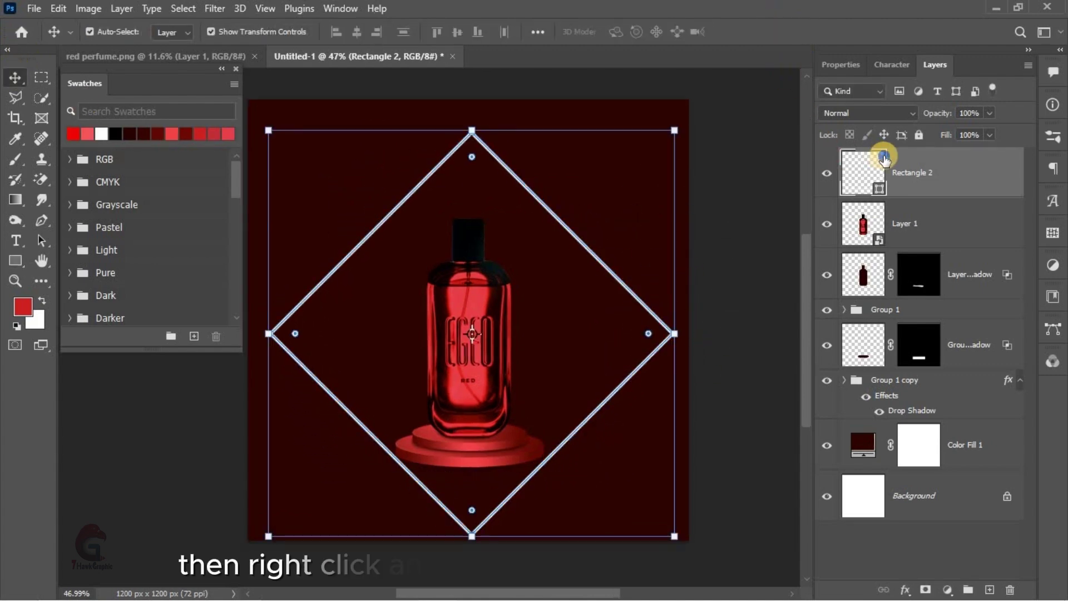
right_click(870, 147)
left_click(896, 167)
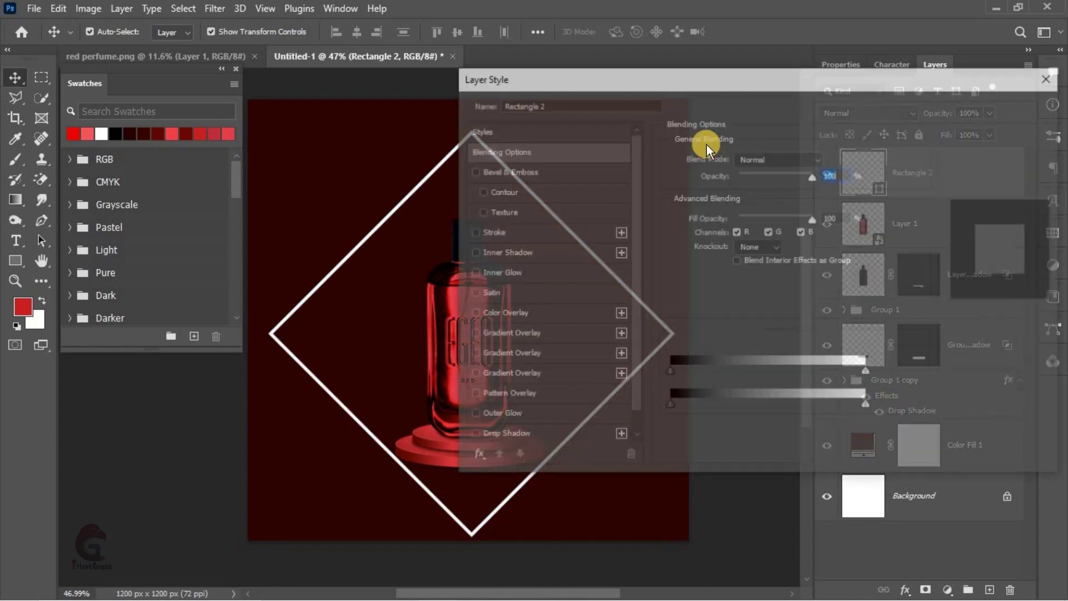
left_click_drag(640, 75, 782, 44)
left_click(654, 362)
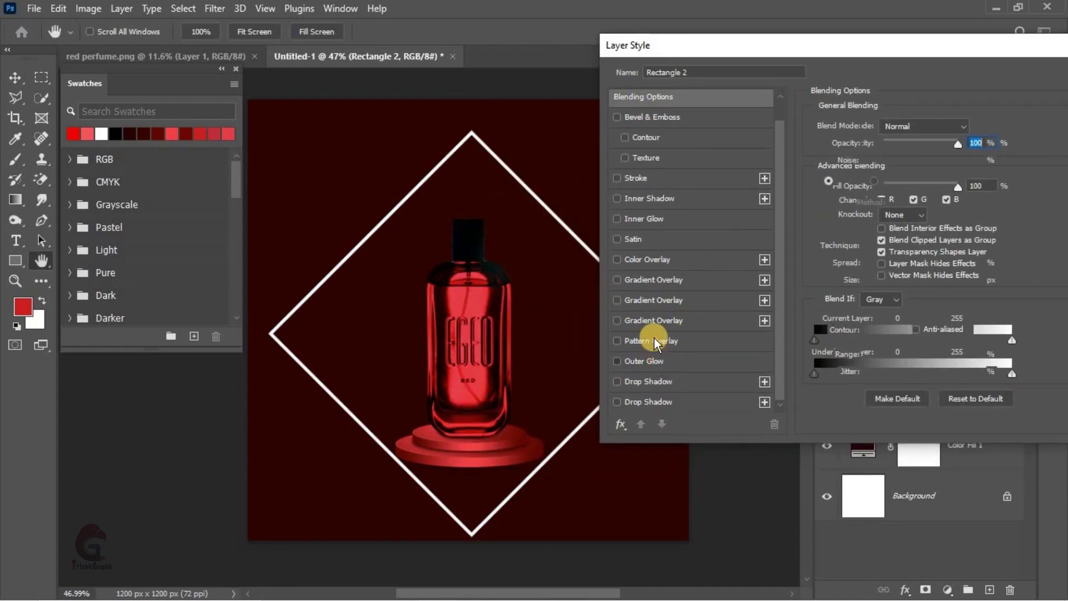
- Set the outer glow colour to red (ff3b3b)
left_click(862, 179)
left_click(716, 269)
left_click(770, 267)
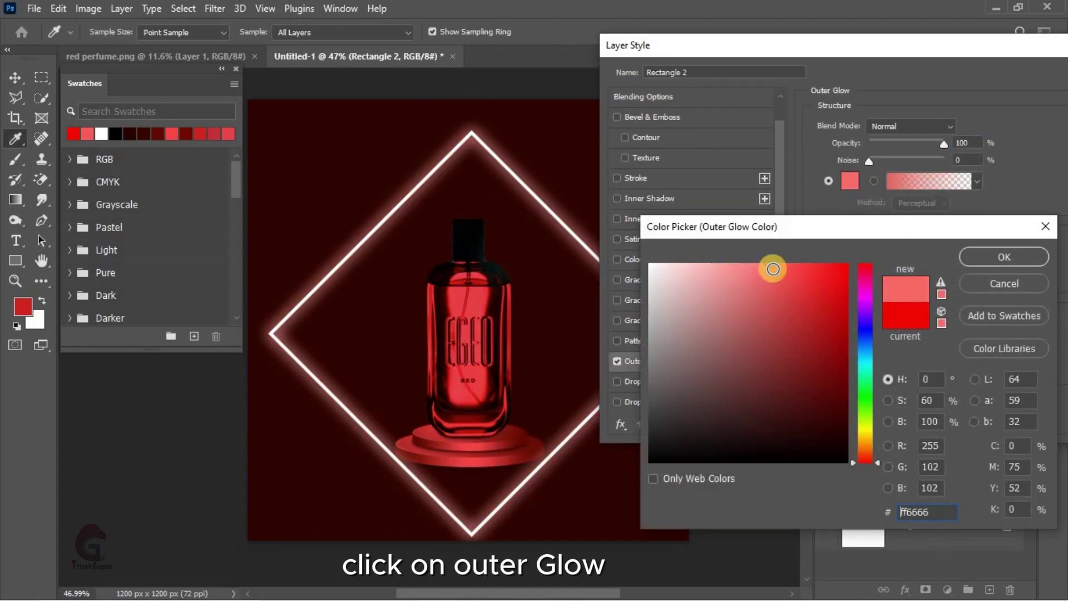
left_click(634, 251)
left_click(778, 264)
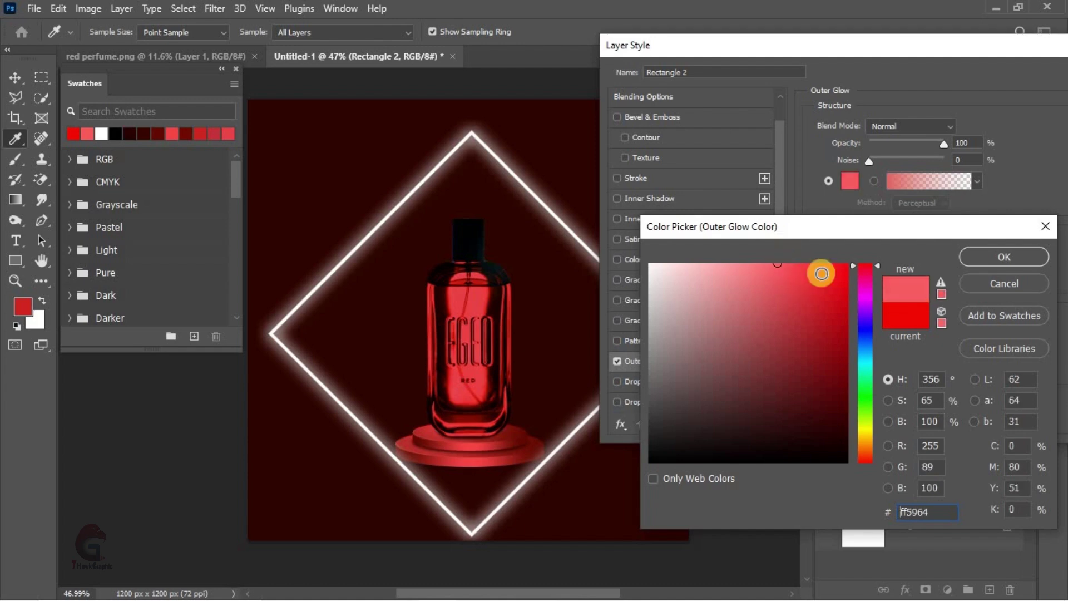
left_click_drag(865, 310, 853, 467)
left_click_drag(794, 265, 798, 250)
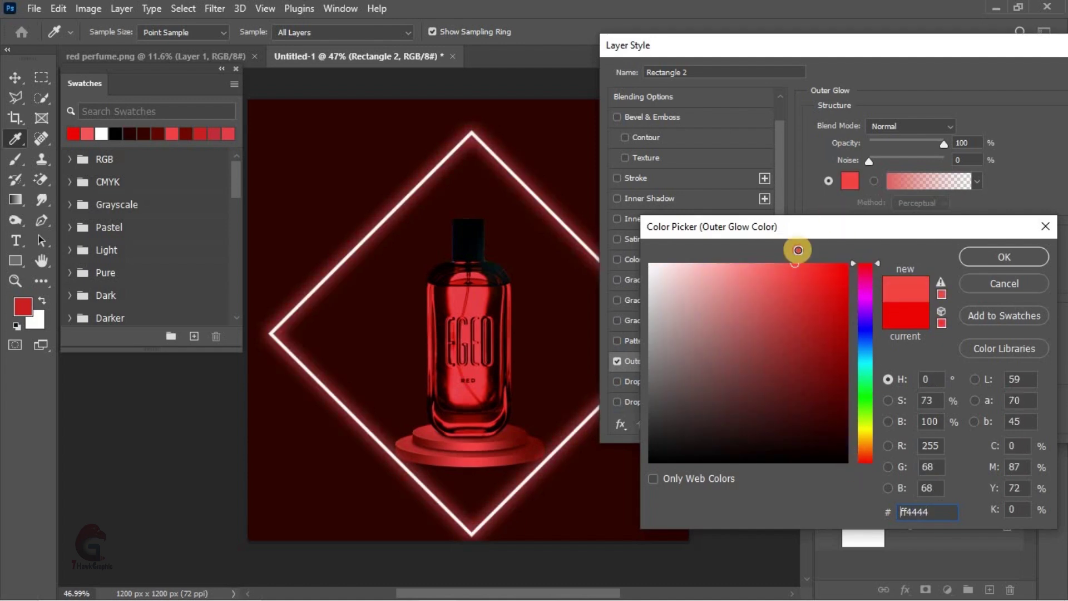
left_click(945, 254)
- Set the glow Spread to 10% and Size to 38 px, and apply it
left_click(875, 260)
left_click(886, 279)
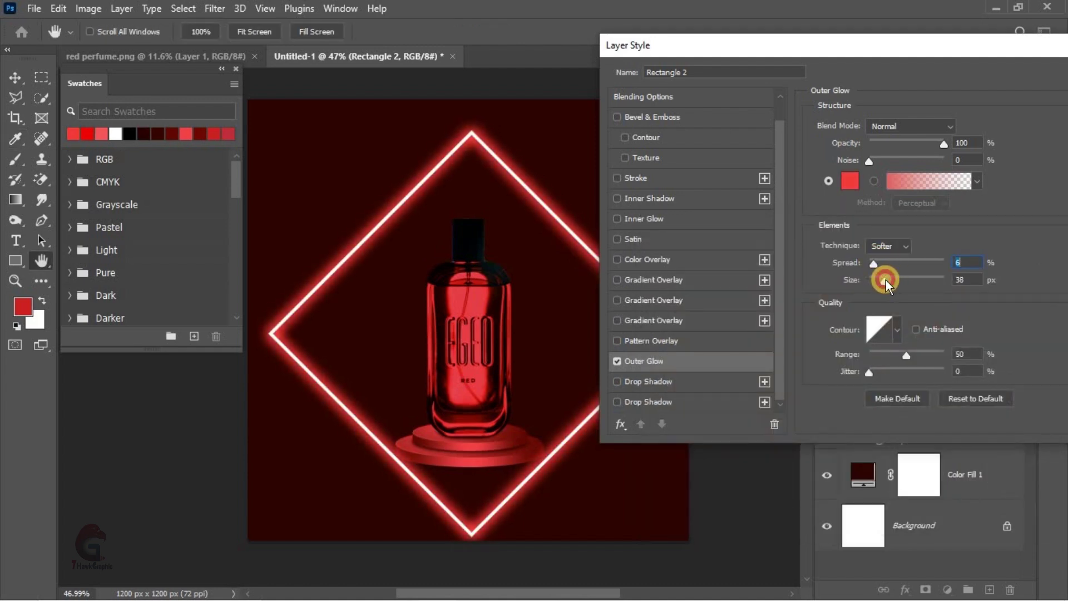
left_click_drag(873, 259, 889, 283)
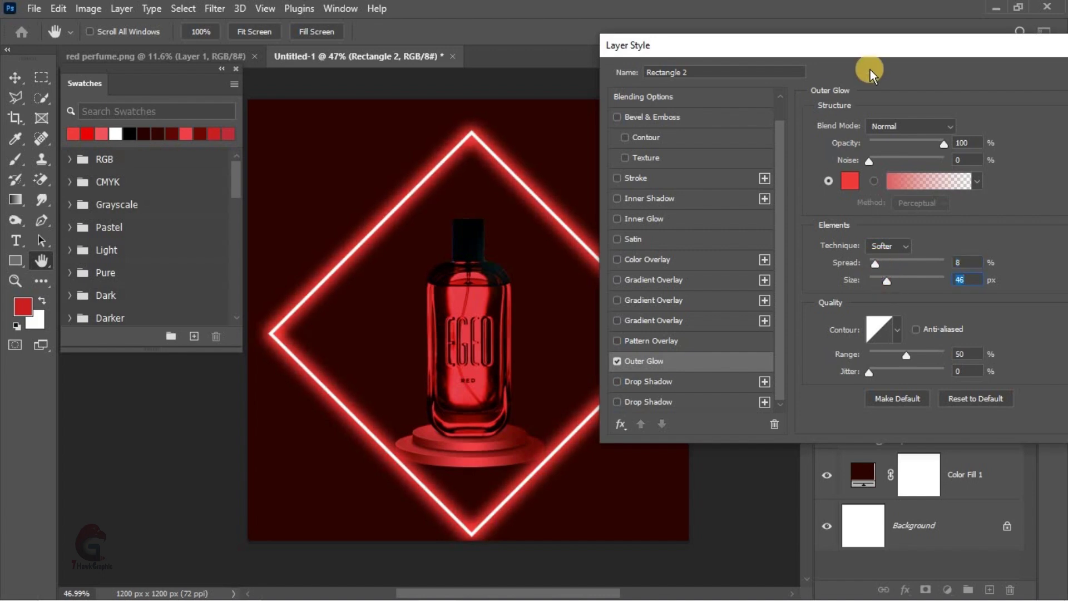
mouse_move(874, 46)
left_mouse_down()
mouse_move(810, 65)
mouse_move(846, 61)
left_mouse_up()
left_click_drag(823, 278, 828, 278)
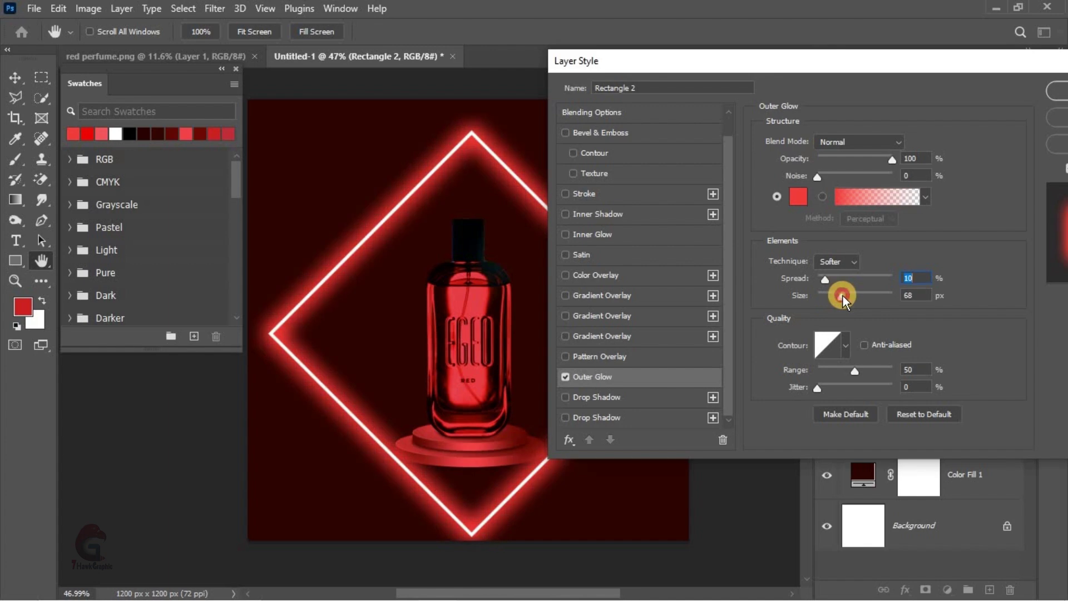
left_click_drag(842, 296, 834, 296)
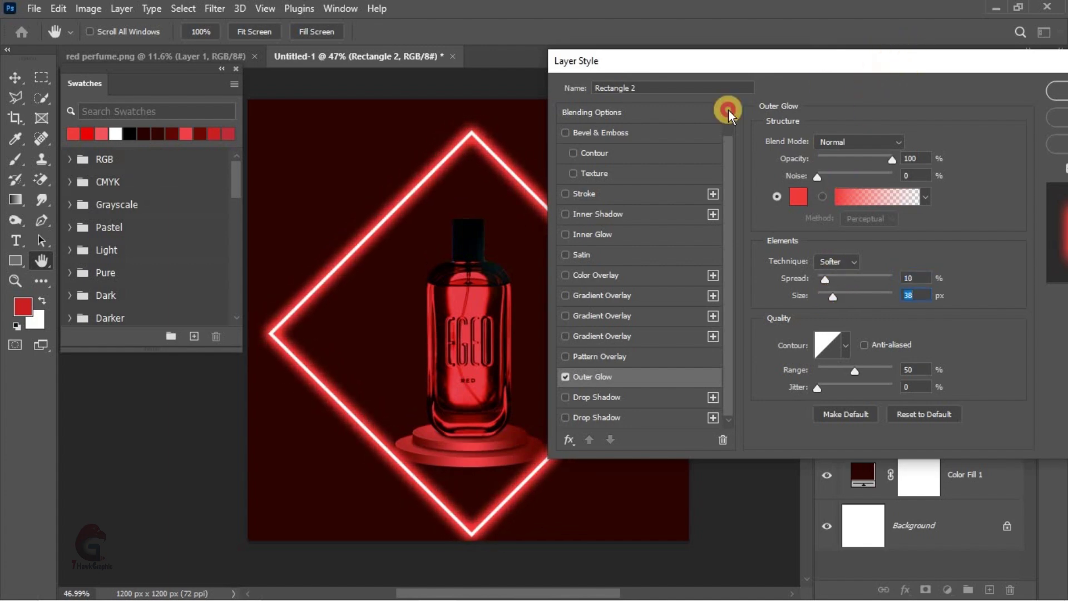
left_click_drag(729, 109, 545, 161)
left_click(887, 143)
key("v")
scroll(652, 255, "up", 1)
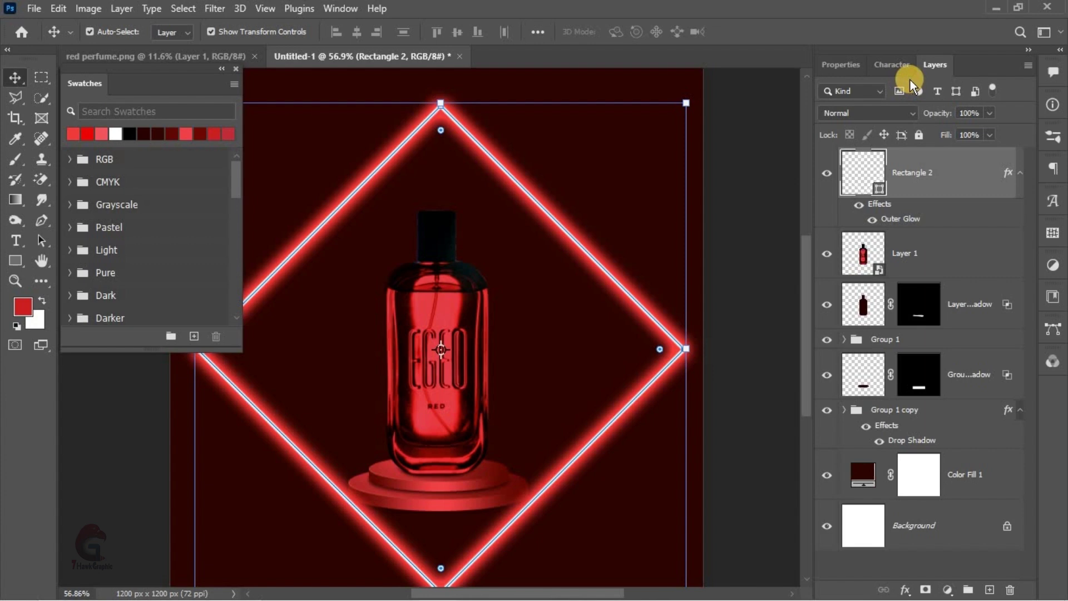
- Adjust the Rectangle 2 diamond's outline stroke width in Properties, then return to Layers
left_click(834, 65)
mouse_move(907, 289)
left_mouse_down()
mouse_move(926, 289)
mouse_move(907, 290)
left_mouse_up()
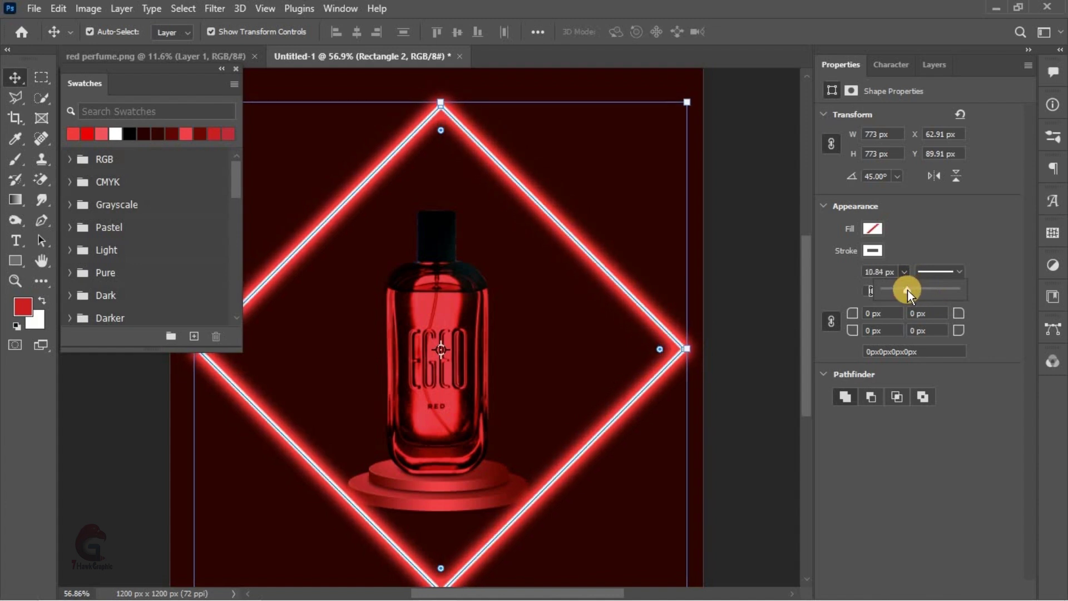
left_click(782, 274)
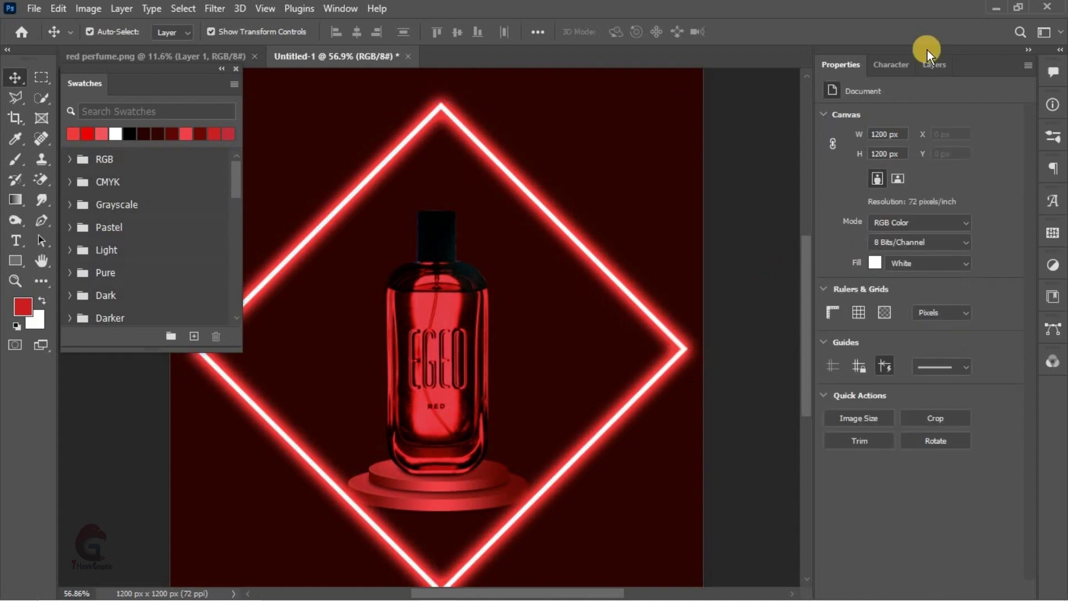
left_click(920, 71)
scroll(616, 285, "up", 1)
scroll(616, 284, "up", 1)
- Edit Rectangle 2's Outer Glow to Spread 18% and Size 40 px, and apply it
scroll(613, 250, "up", 1)
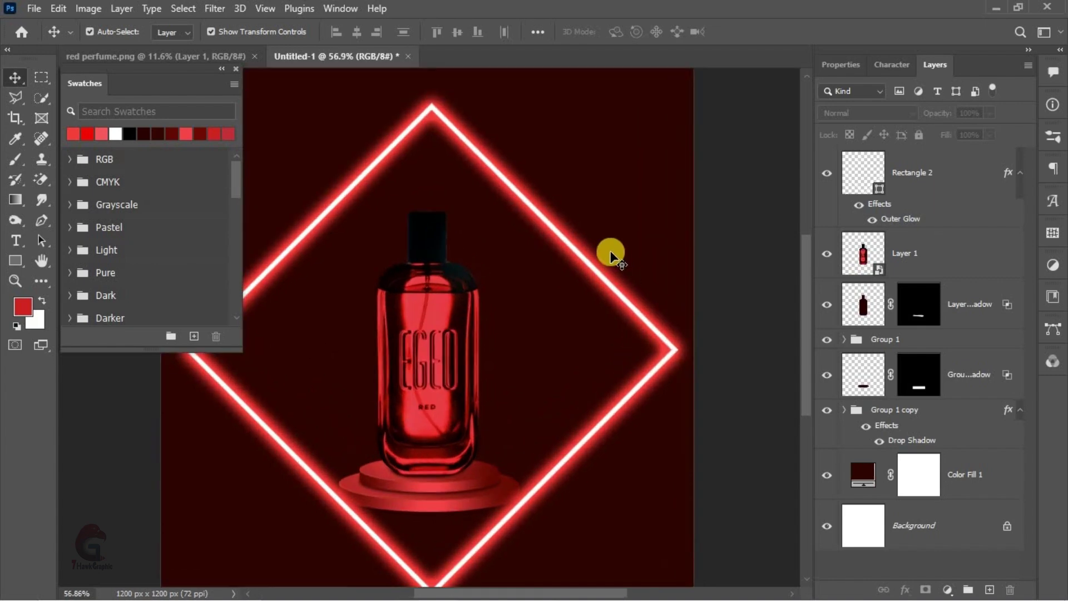
scroll(423, 354, "up", 2)
scroll(619, 311, "down", 2)
scroll(613, 337, "up", 3)
left_click(880, 189)
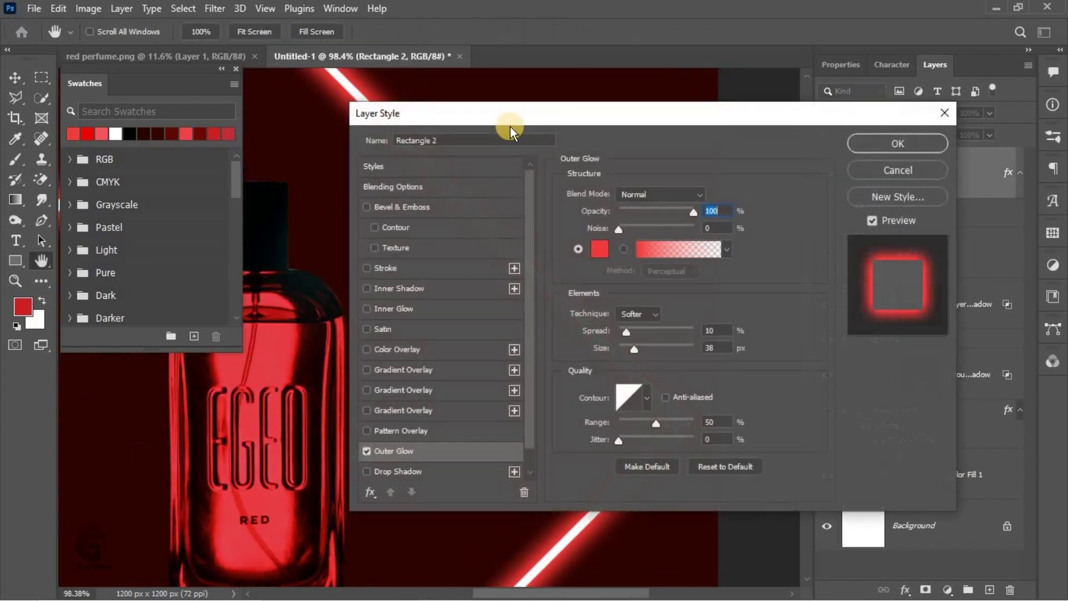
left_click_drag(510, 127, 690, 84)
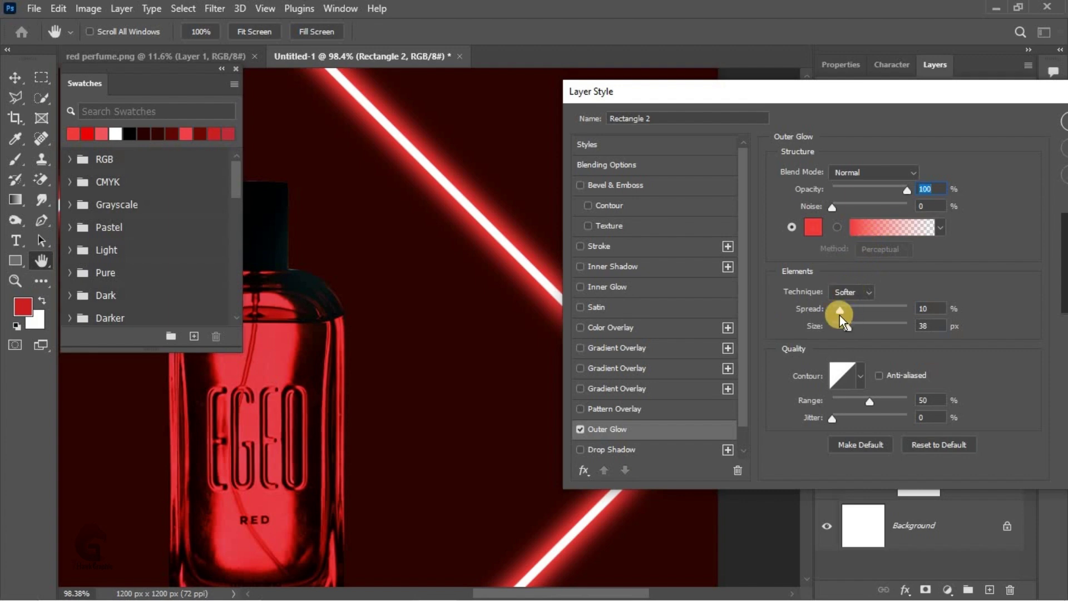
mouse_move(841, 315)
left_mouse_down()
mouse_move(843, 328)
mouse_move(846, 310)
left_mouse_up()
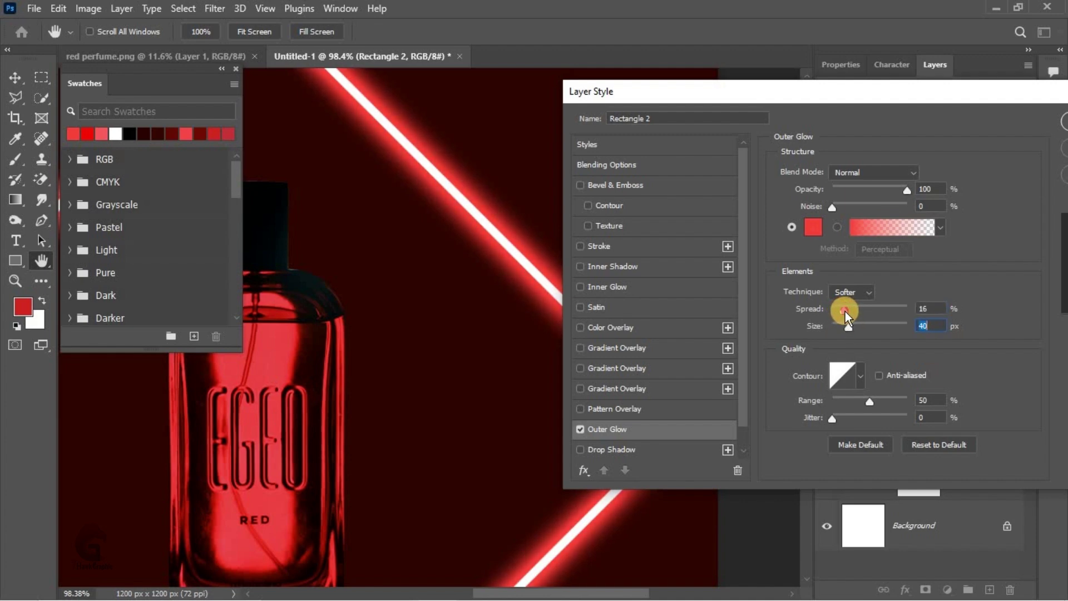
left_click_drag(846, 311, 846, 312)
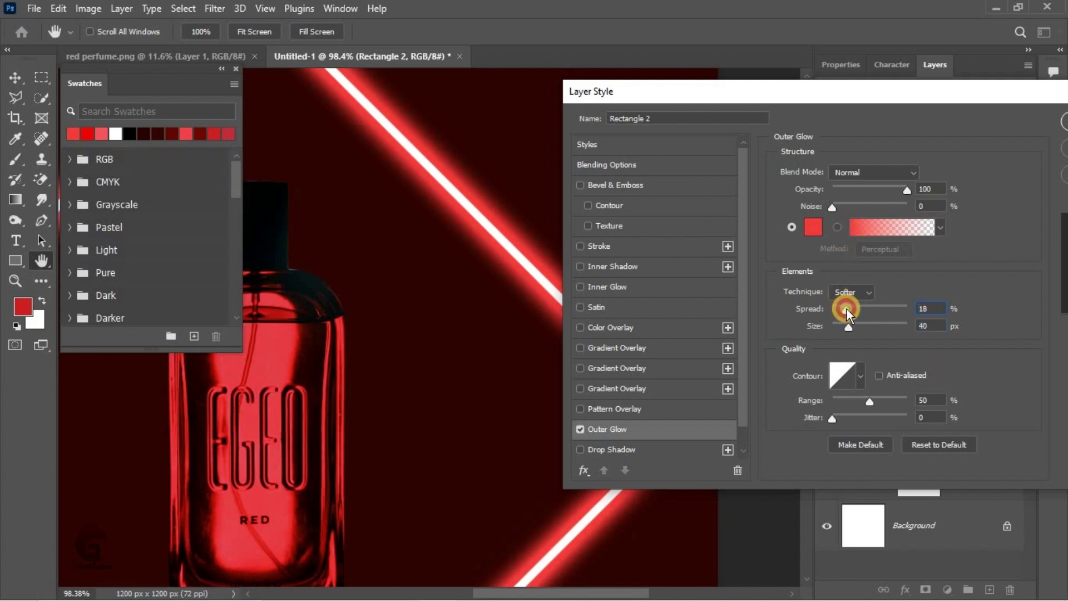
left_click_drag(896, 95, 795, 131)
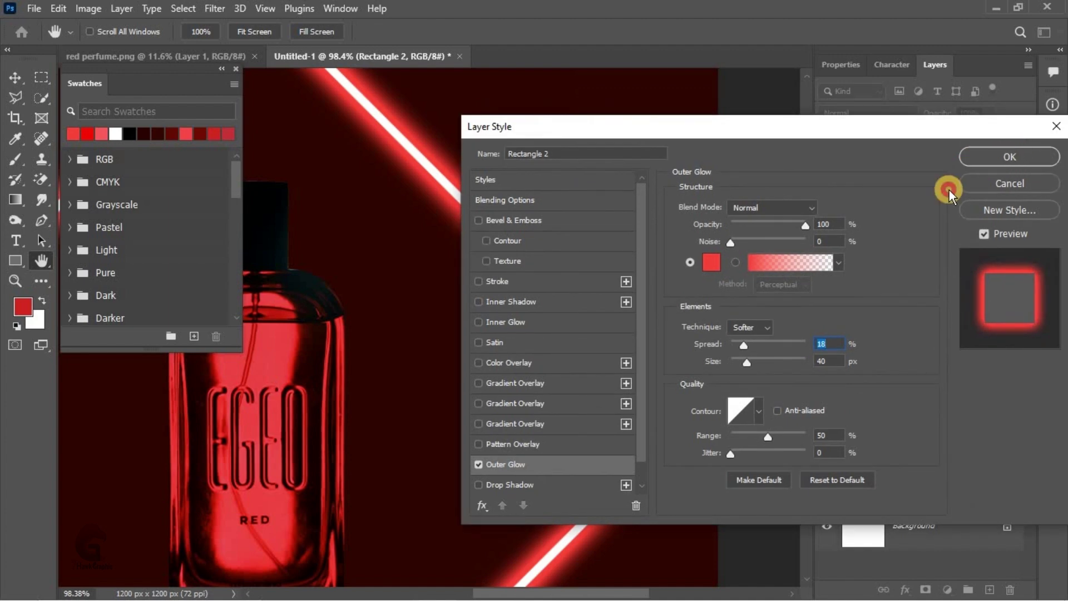
key("Return")
key("v")
scroll(762, 336, "down", 3)
scroll(640, 343, "down", 3)
- Scale the glowing diamond to about half size and move it down around the podium
scroll(591, 362, "down", 1)
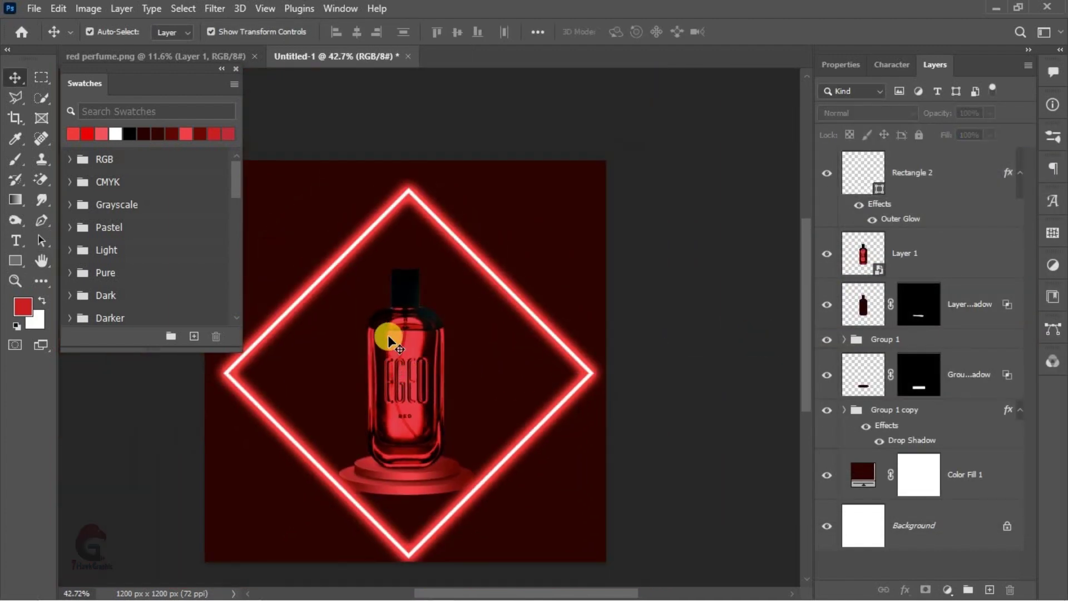
scroll(388, 335, "up", 1)
scroll(423, 261, "up", 1)
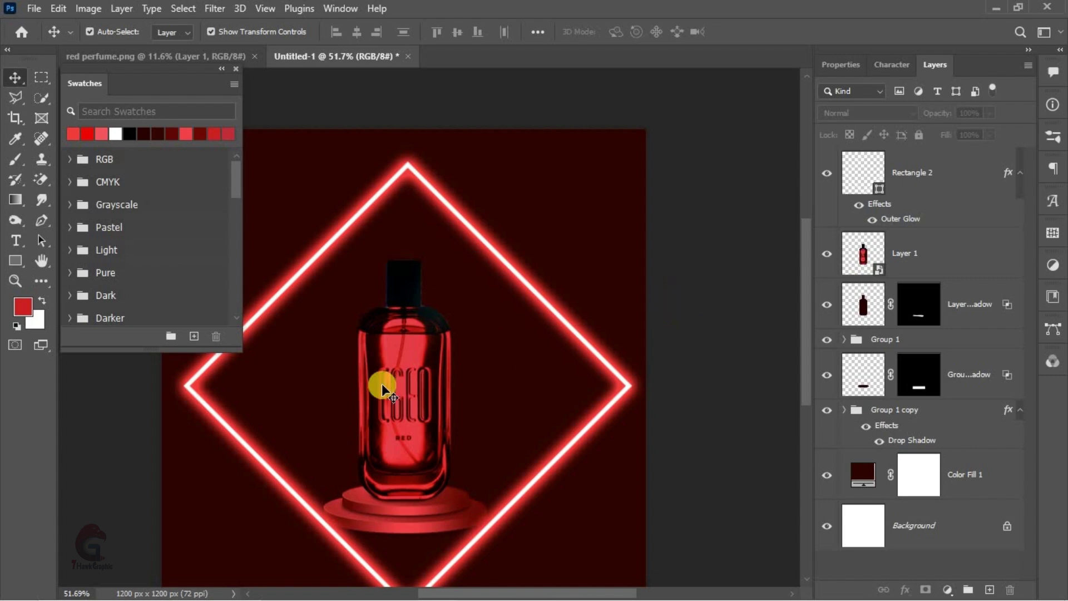
scroll(460, 365, "left", 3)
scroll(508, 303, "down", 1)
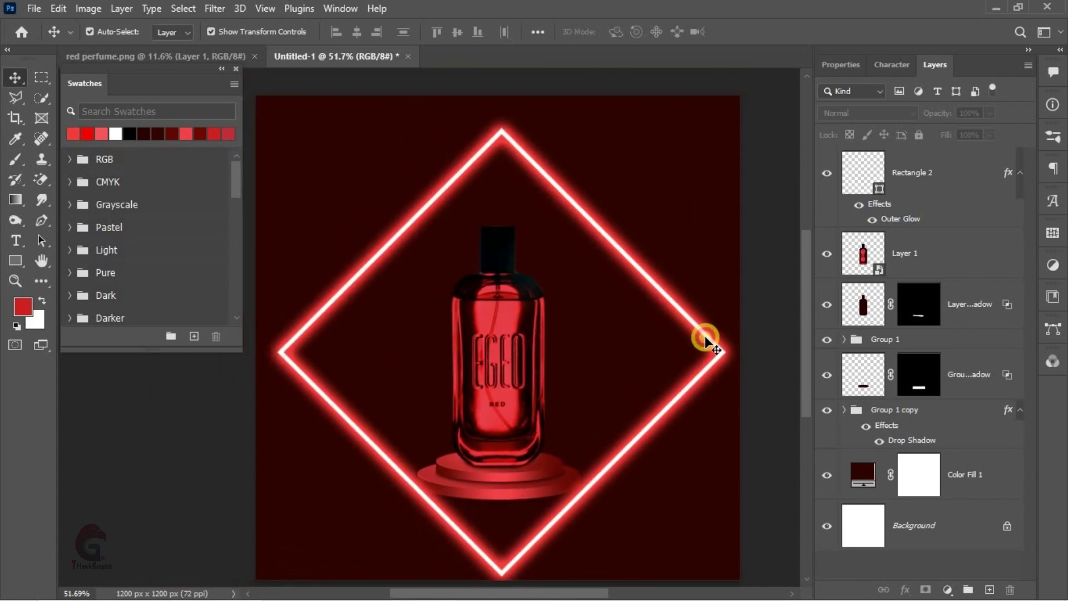
left_click(705, 340)
key("ctrl+t")
left_click_drag(739, 136, 615, 230)
left_click_drag(555, 340, 557, 438)
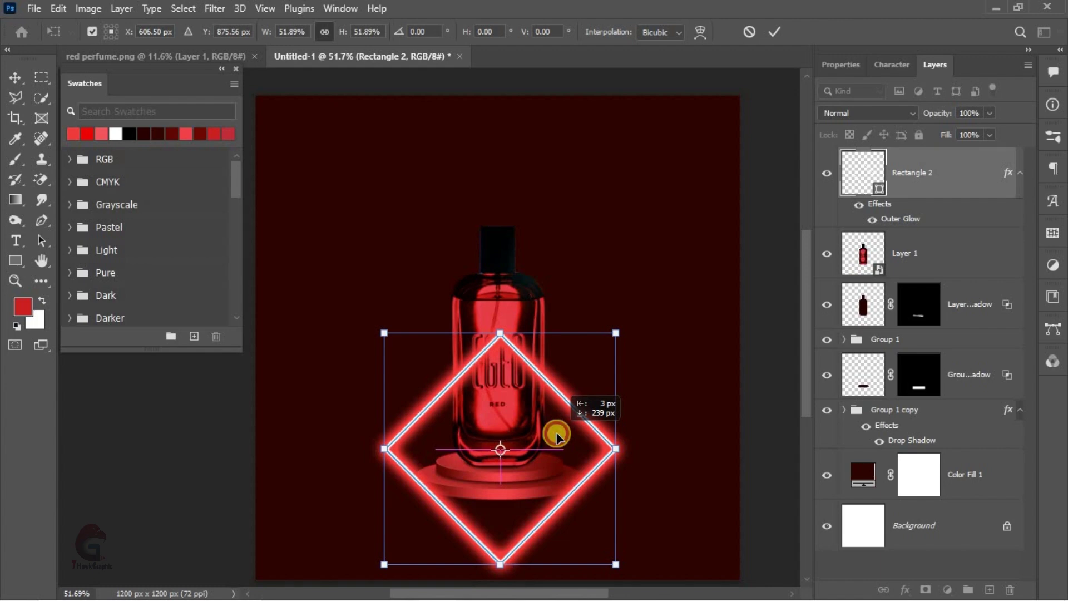
left_click(773, 31)
- Move the diamond layer below the bottle layers in the stack
left_click(754, 215)
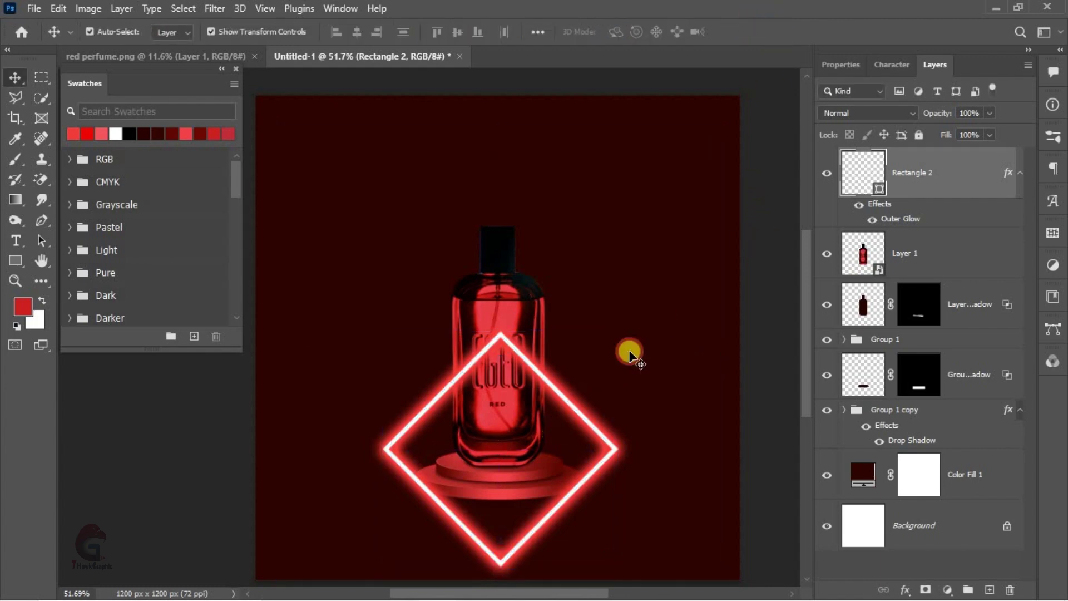
left_click(527, 367)
left_click(612, 445)
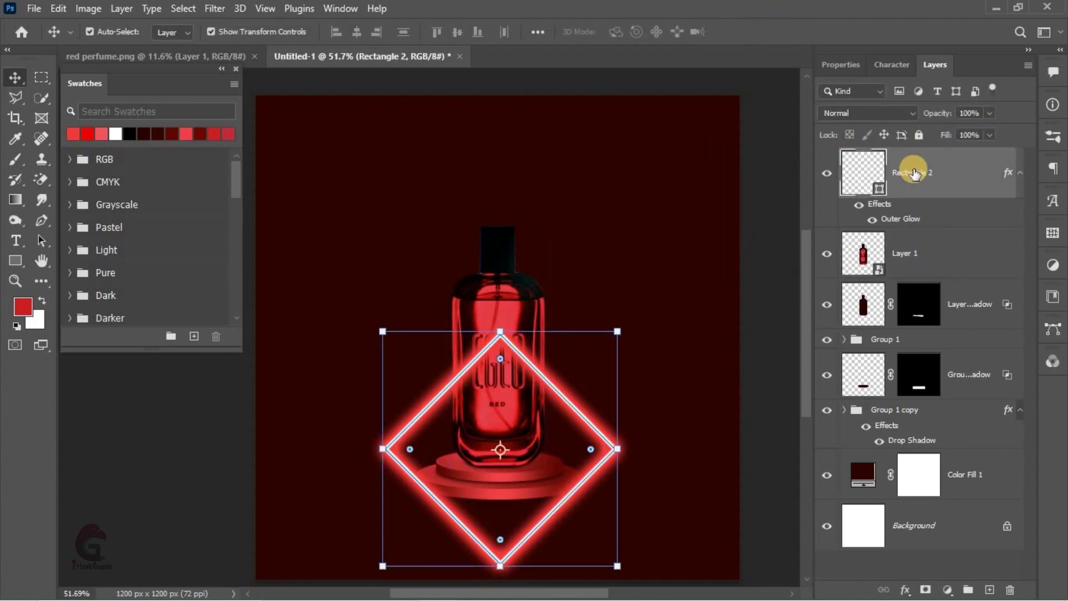
left_click_drag(918, 169, 884, 398)
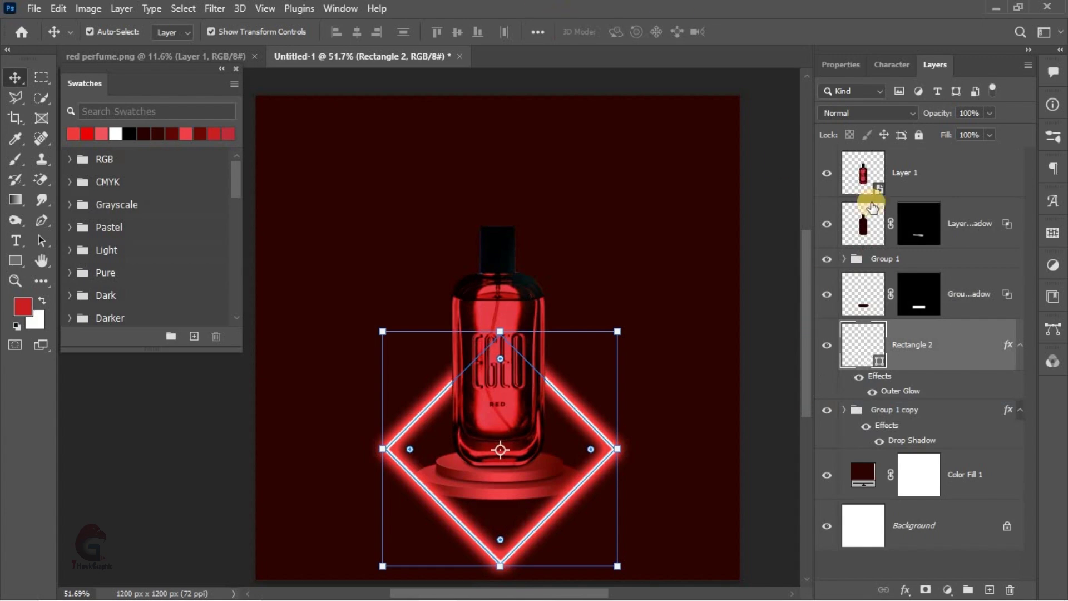
- Place the diamond just below the bottle layers and add two progressively larger copies
left_click_drag(905, 342, 890, 242)
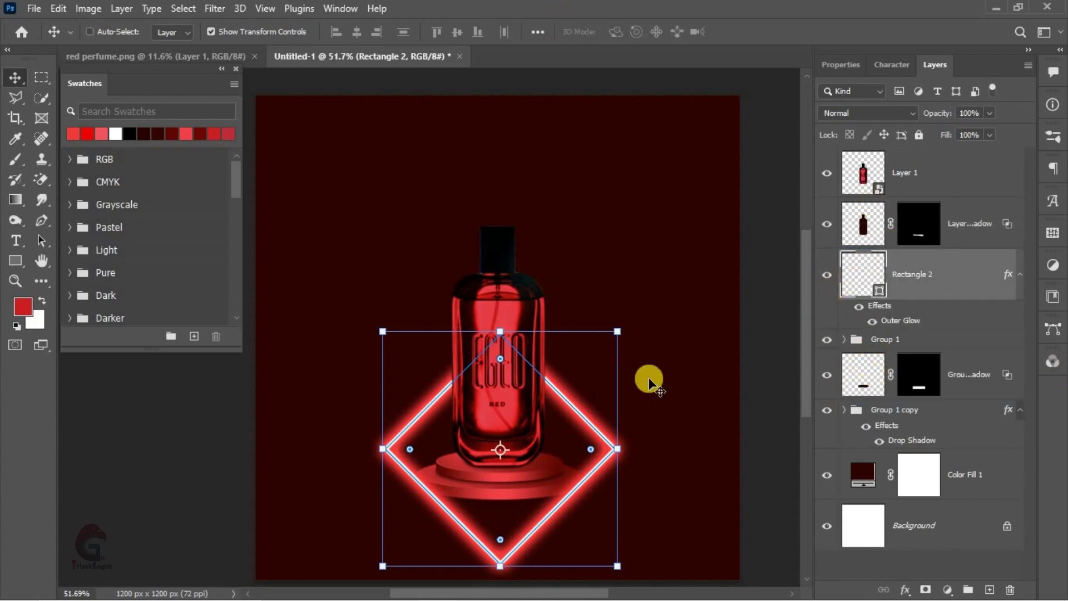
key("ctrl+j")
left_click_drag(615, 334, 680, 260)
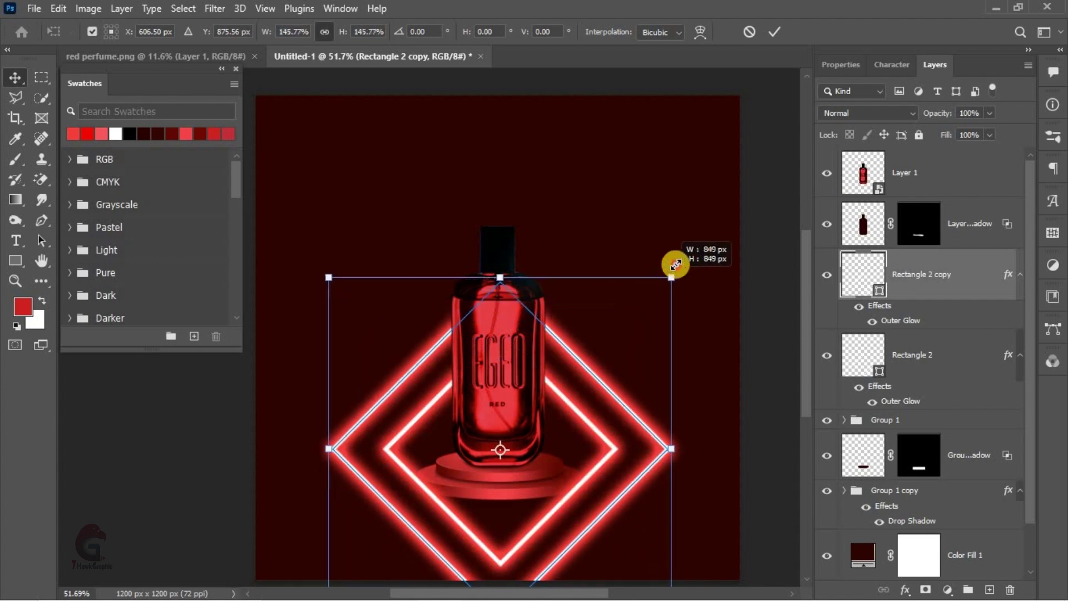
left_click(775, 32)
key("ctrl+j")
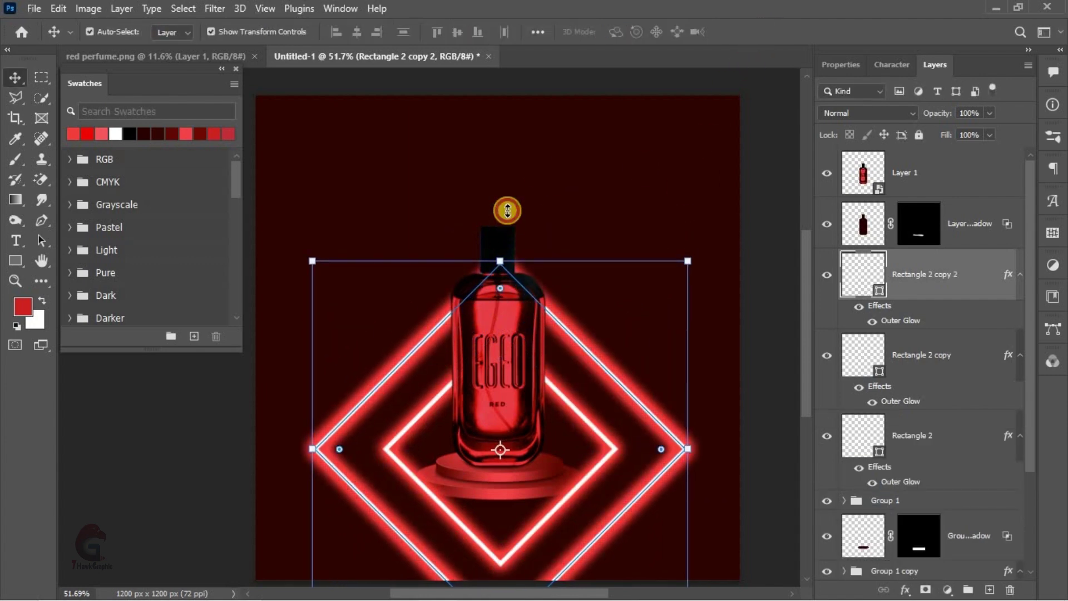
left_click_drag(501, 260, 512, 179)
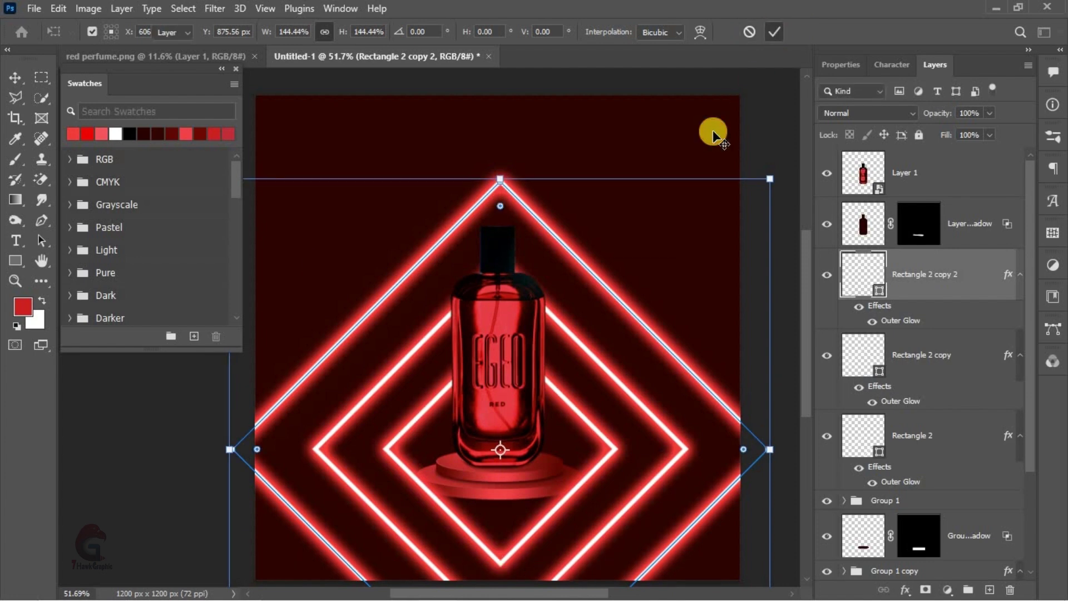
key("Return")
- Add two more enlarged diamond copies reaching past the canvas edges around the bottle
key("ctrl+j")
left_click_drag(495, 158, 500, 82)
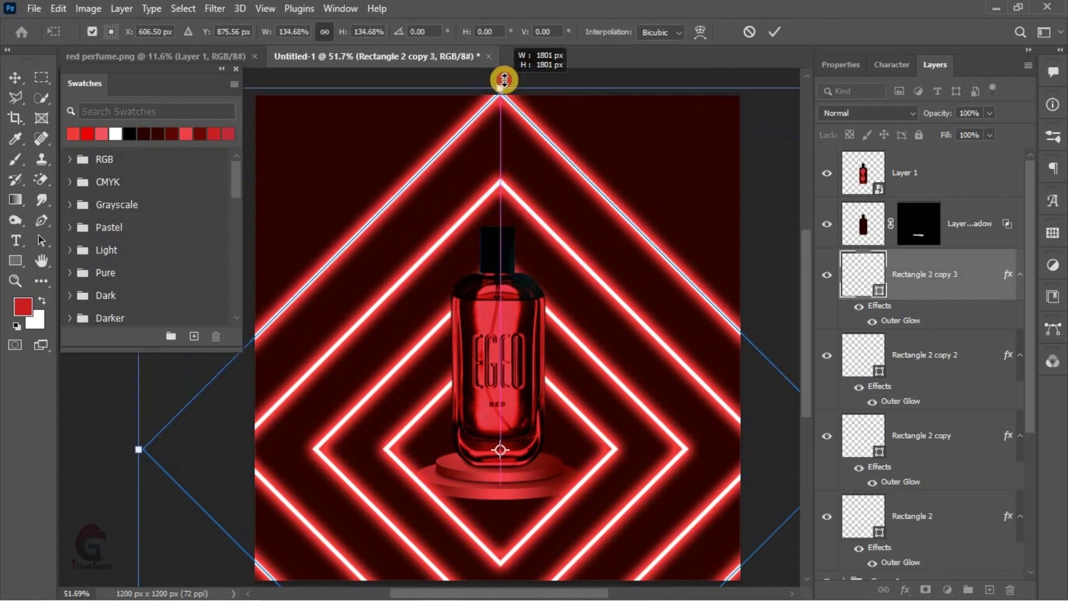
left_click(761, 40)
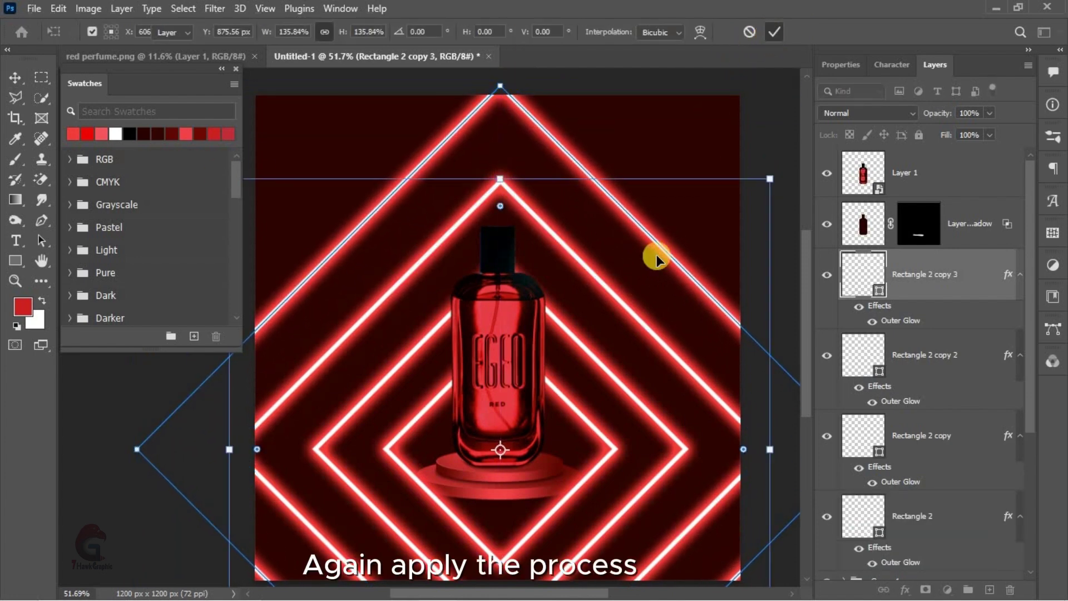
key("ctrl+j")
scroll(430, 346, "down", 2)
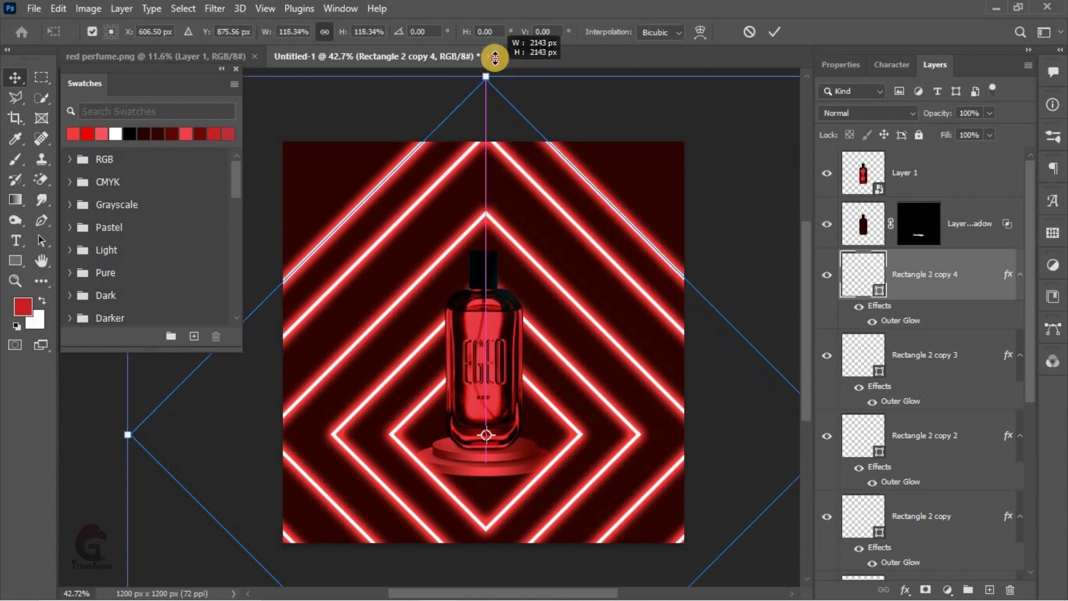
mouse_move(486, 128)
left_mouse_down()
mouse_move(494, 56)
mouse_move(486, 82)
left_mouse_up()
left_click(774, 32)
- Select all the neon rectangle layers together for grouping
scroll(969, 445, "down", 3)
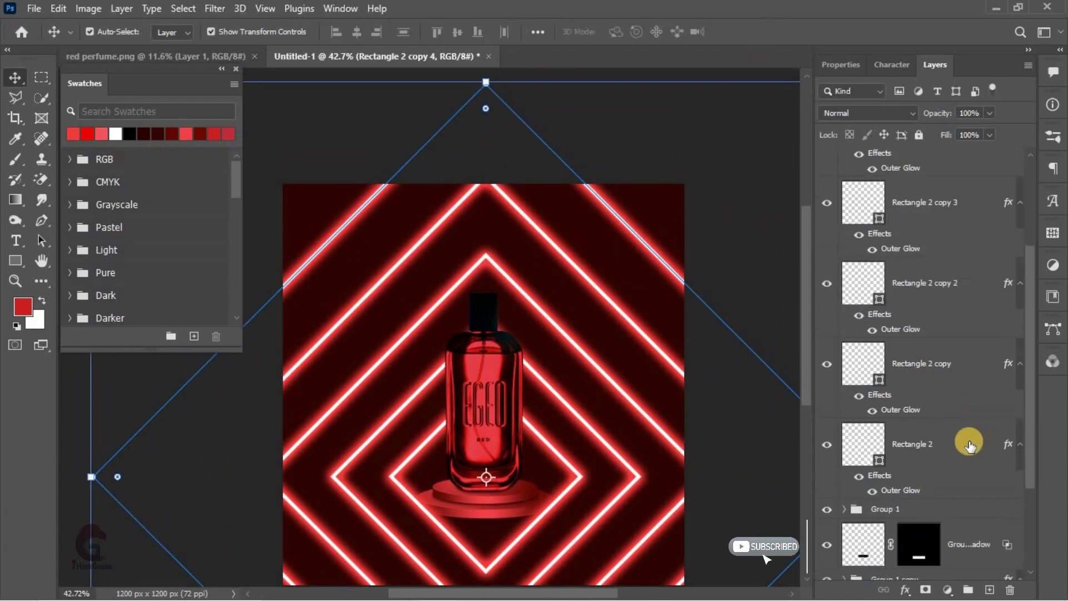
scroll(969, 446, "down", 2)
left_click(942, 350, "shift")
left_click(968, 590)
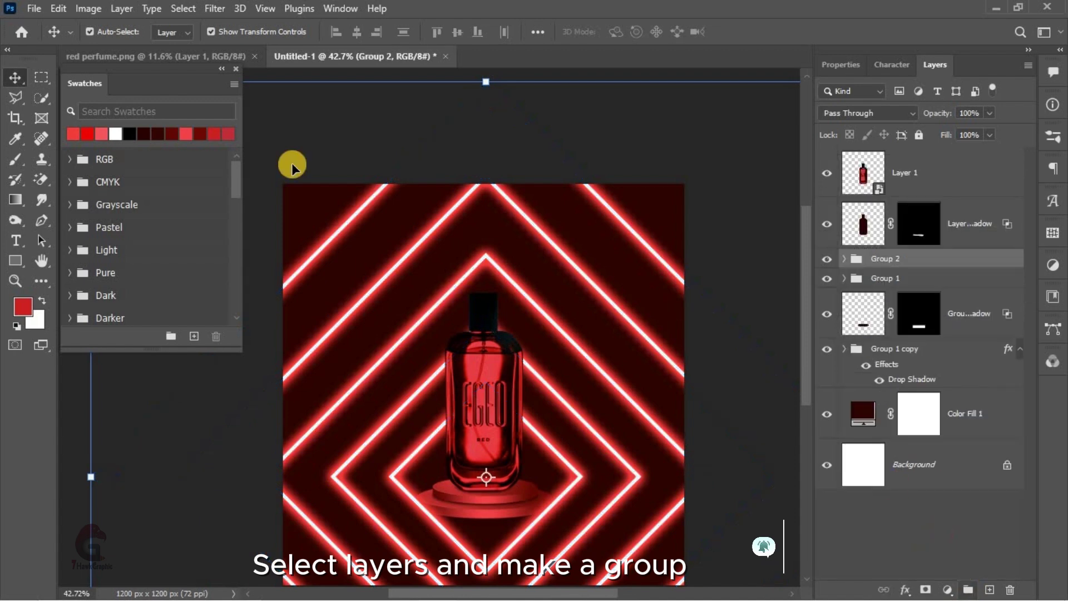
- Mask Group 2 to a rectangular selection of the upper area down to the podium
key("m")
key("ctrl+0")
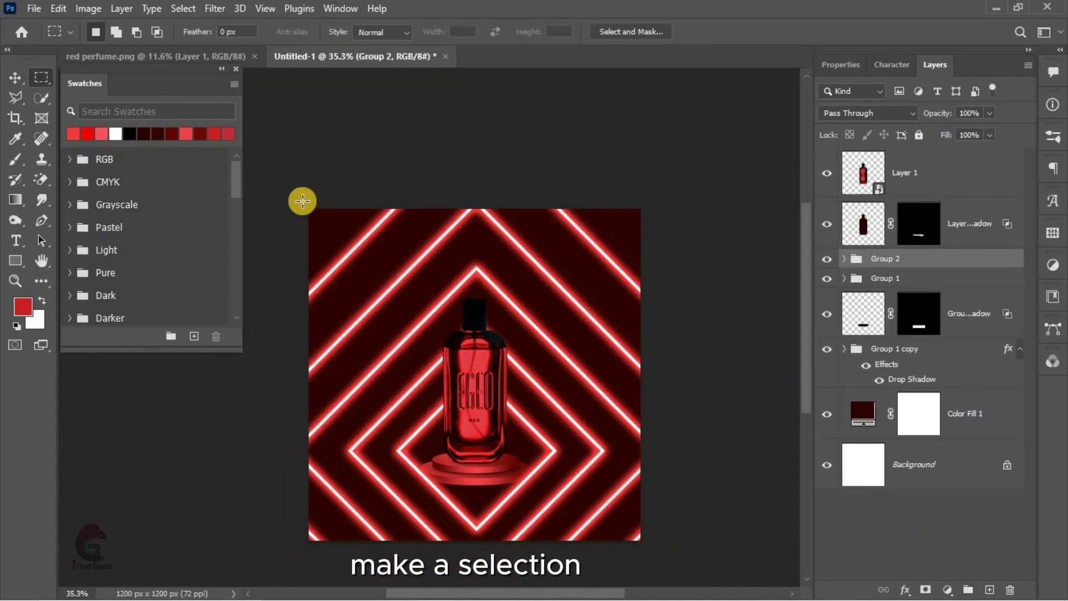
mouse_move(309, 209)
left_mouse_down()
mouse_move(602, 430)
mouse_move(677, 449)
left_mouse_up()
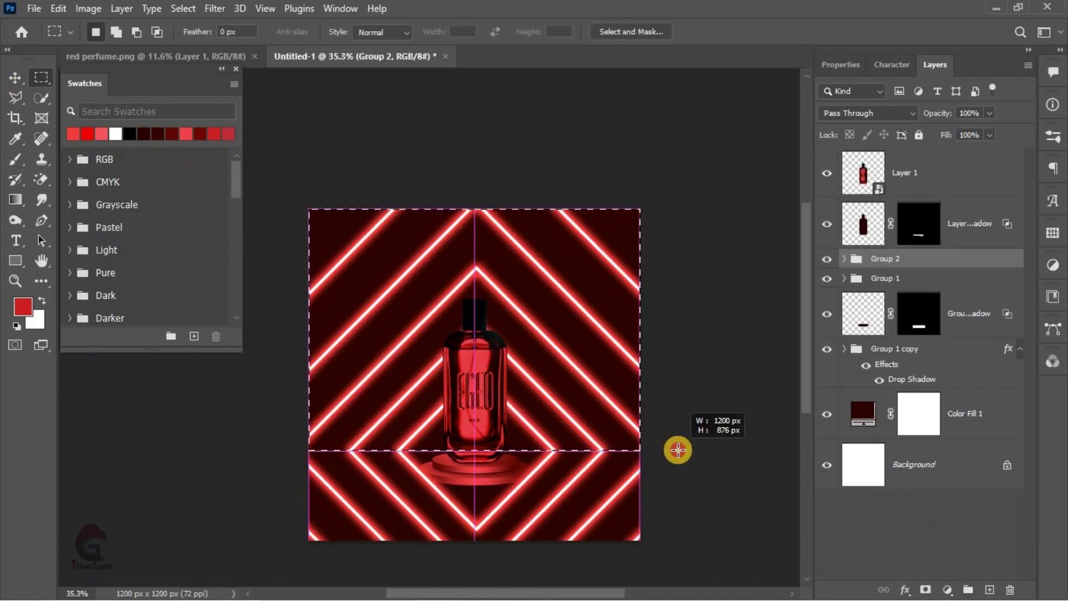
left_click(926, 590)
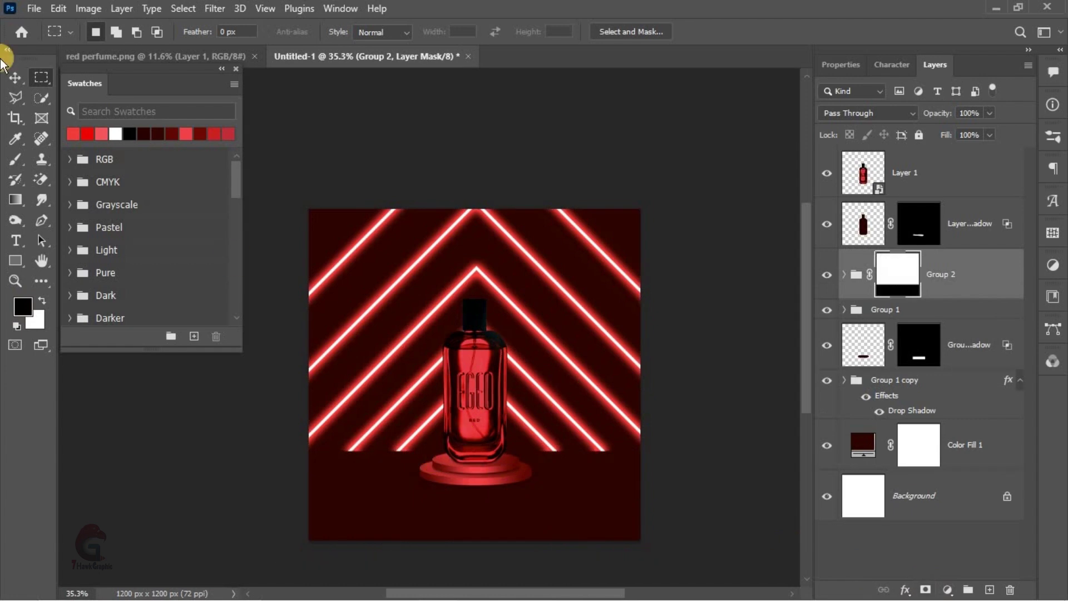
- Duplicate Group 2, invert its mask to keep the lower part, and convert it to a smart object
left_click(15, 77)
mouse_move(453, 434)
left_mouse_down()
mouse_move(567, 485)
mouse_move(543, 460)
left_mouse_up()
left_click_drag(923, 279, 949, 256)
left_click(893, 333)
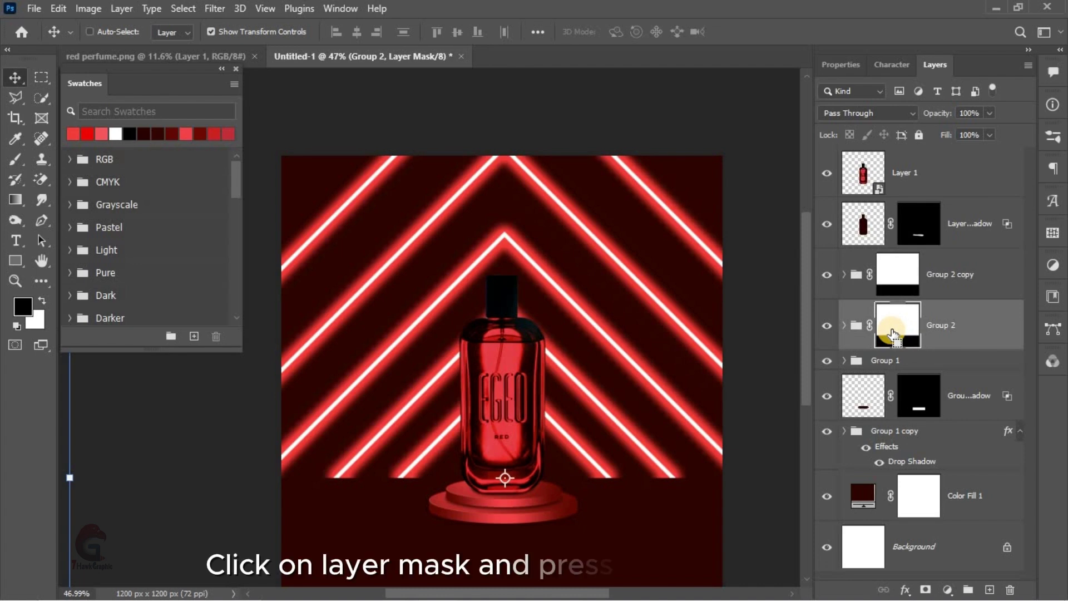
key("ctrl+i")
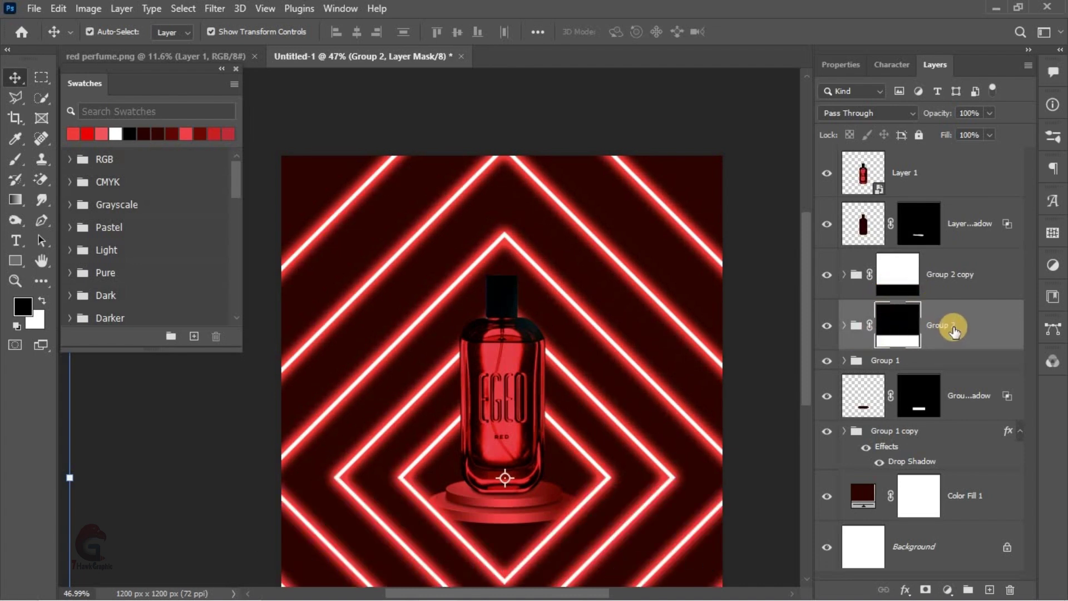
right_click(954, 332)
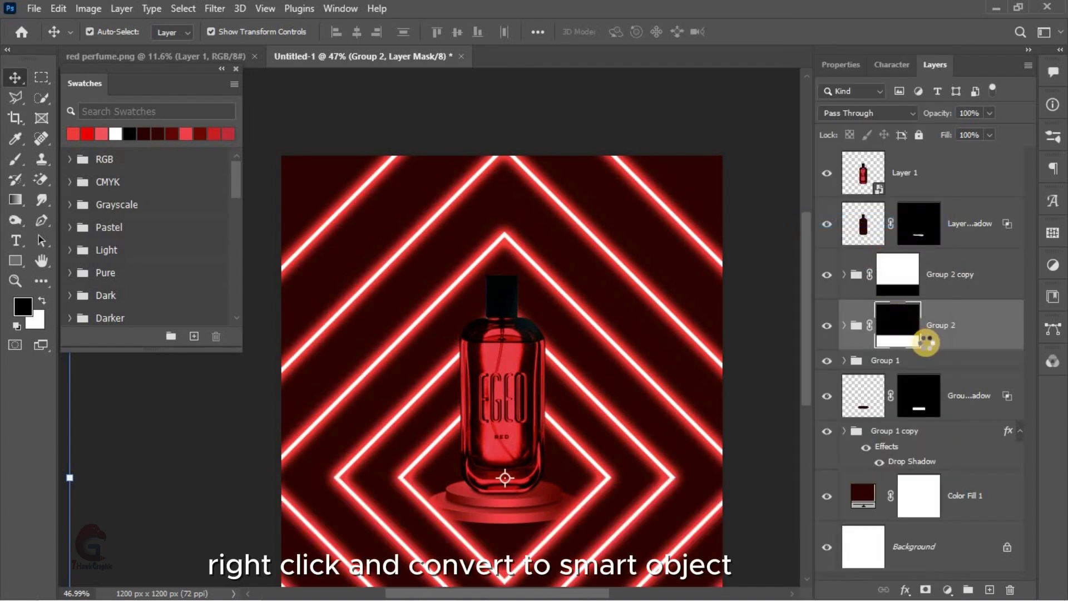
- Apply a Motion Blur with angle 87 and distance 17 to Group 2
left_click(215, 8)
left_click(445, 300)
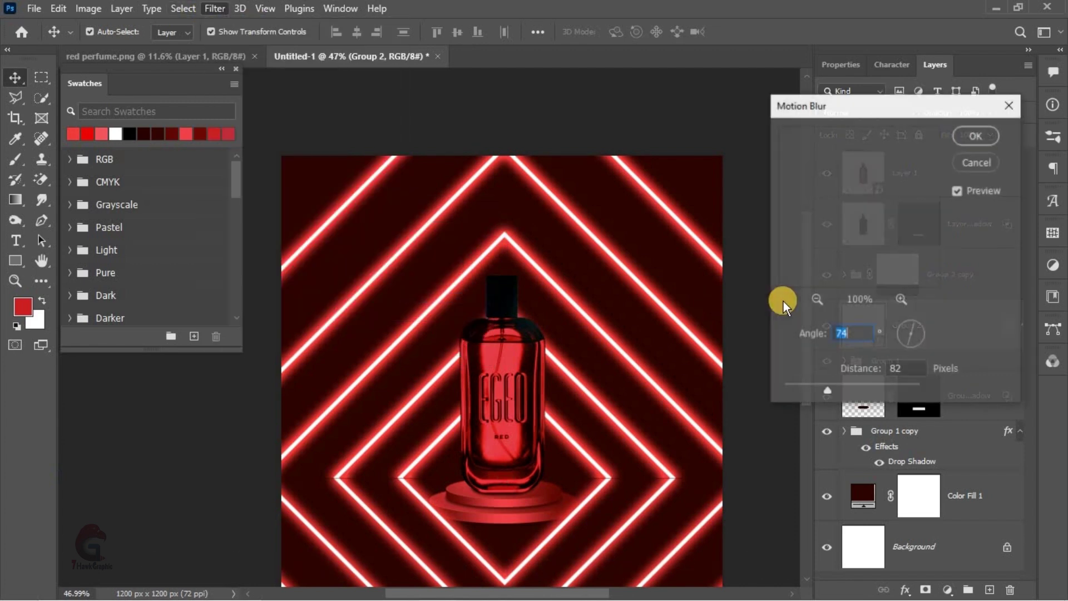
left_click_drag(903, 343, 910, 348)
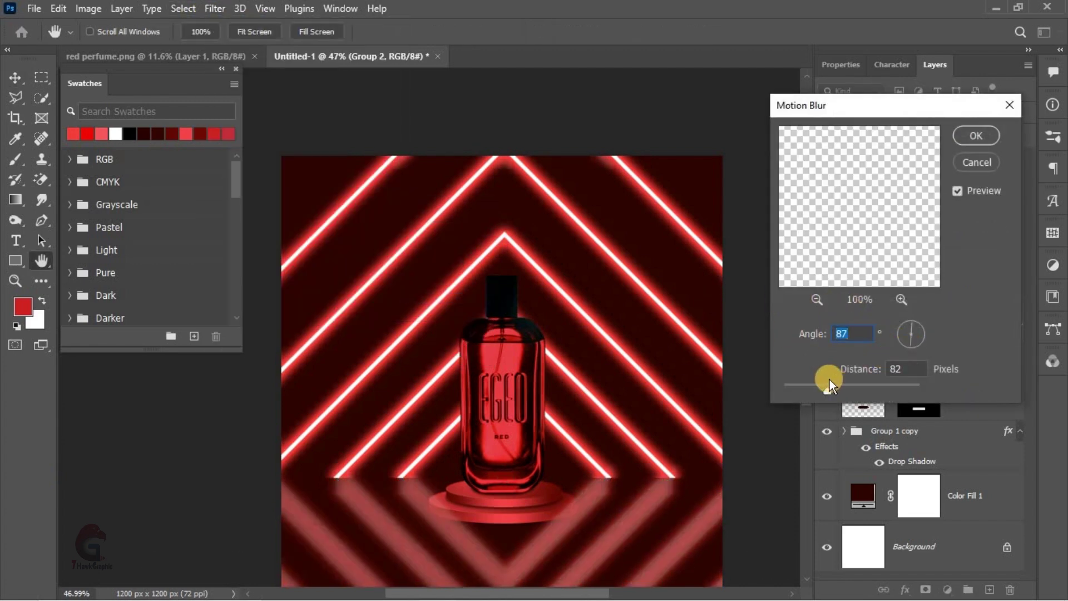
left_click_drag(827, 390, 797, 389)
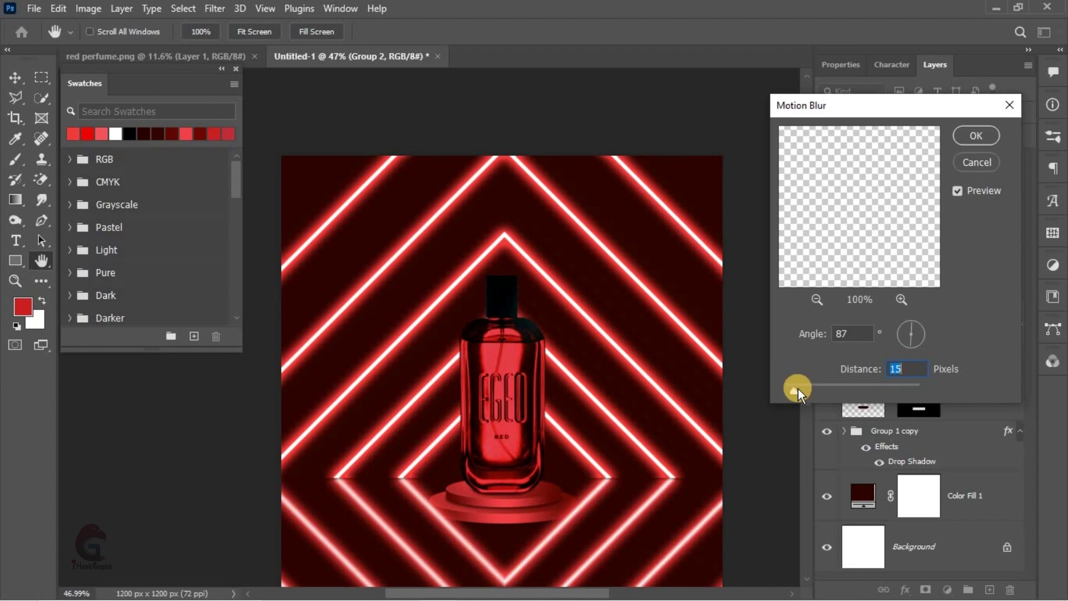
left_click(977, 139)
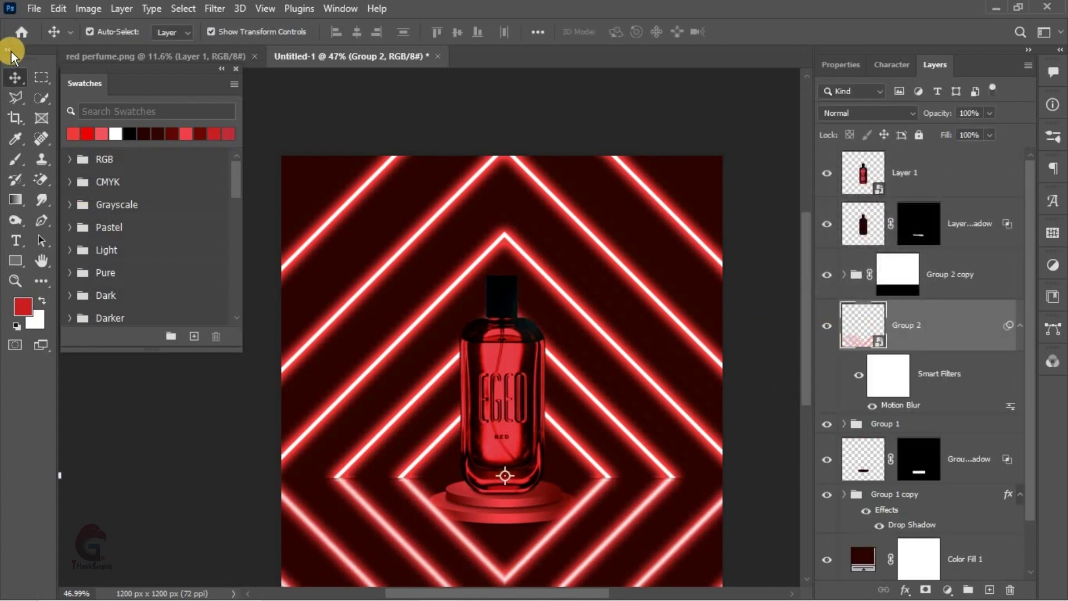
scroll(632, 422, "down", 1)
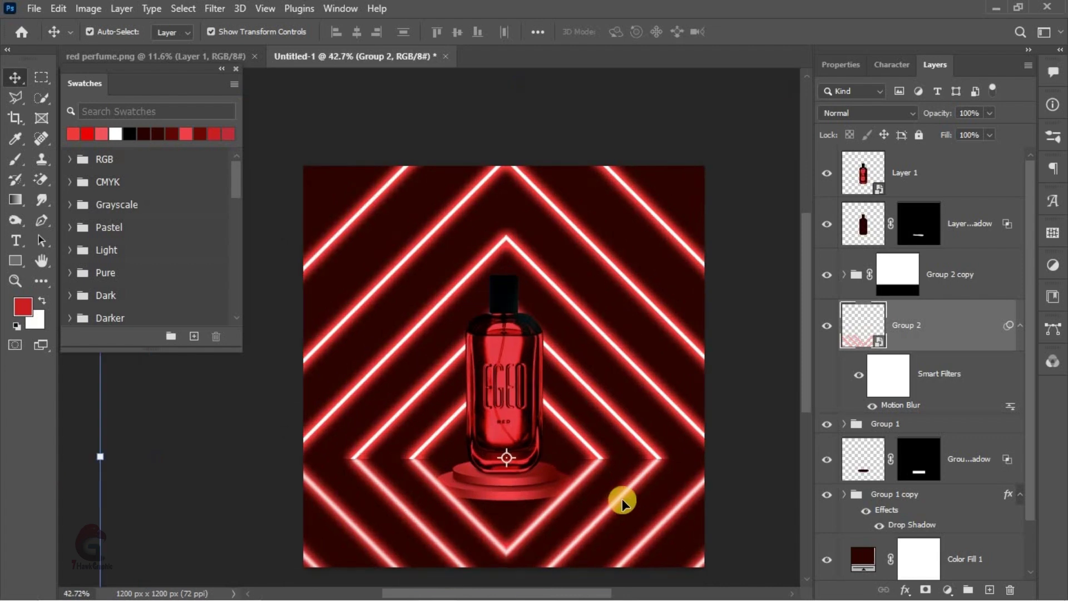
- Add a black mask to Group 2 and reveal the reflection with a white foreground-to-transparent gradient
left_click(925, 590, "alt")
key("g")
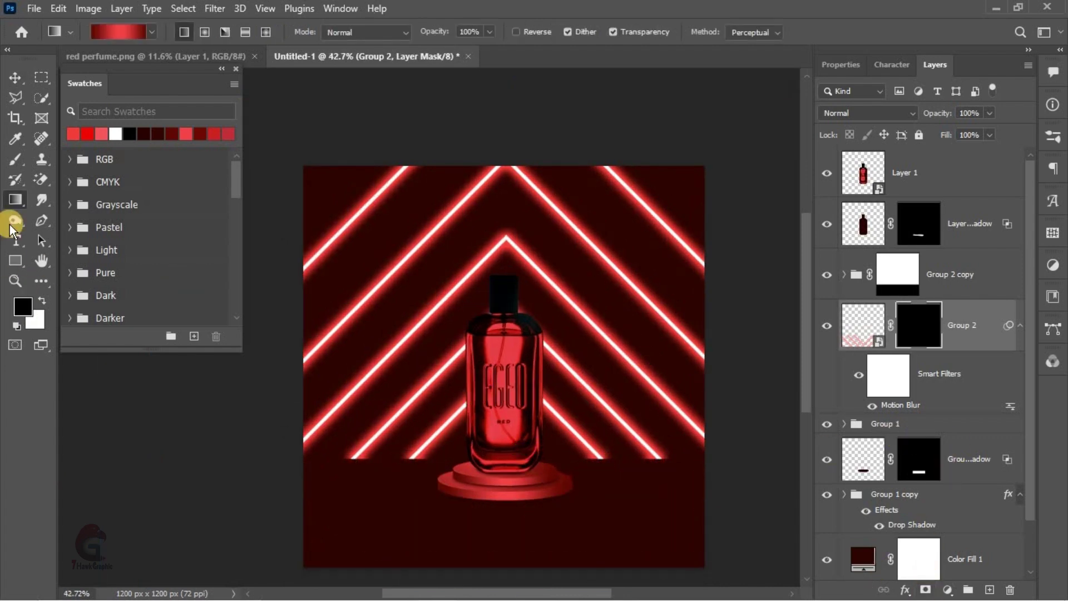
left_click(112, 32)
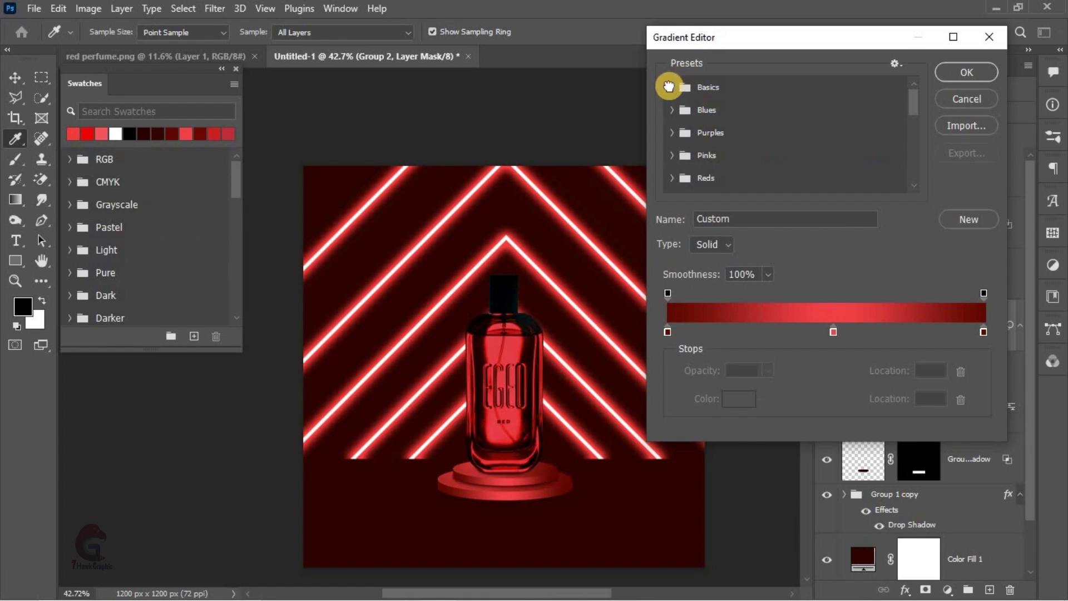
left_click(669, 87)
left_click(720, 108)
left_click(946, 72)
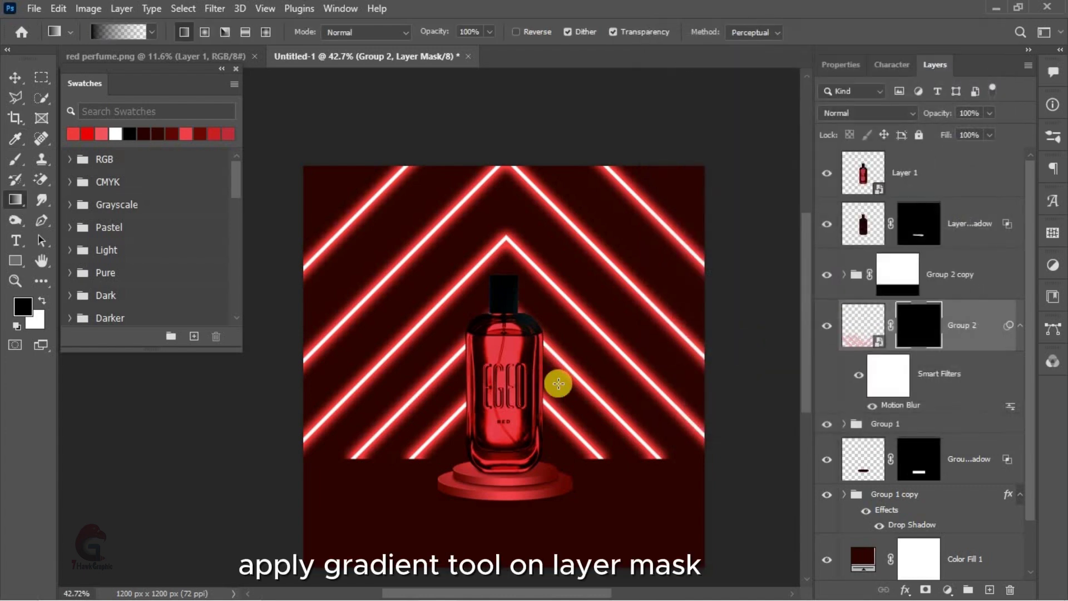
key("x")
left_click_drag(503, 460, 502, 593)
scroll(489, 537, "down", 1)
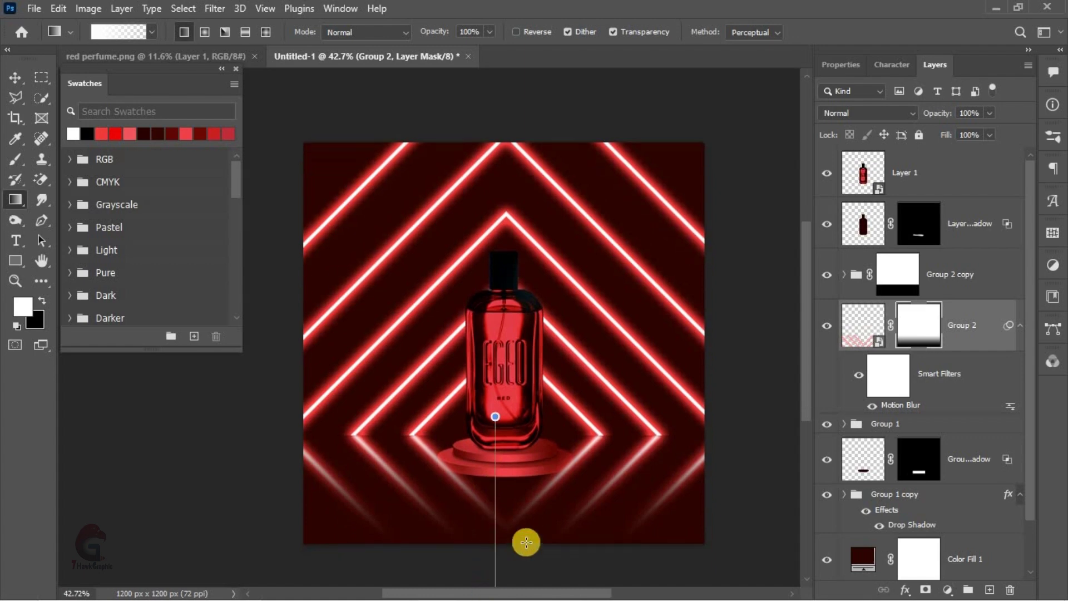
- Lower Group 2's opacity to 85%
left_click(15, 78)
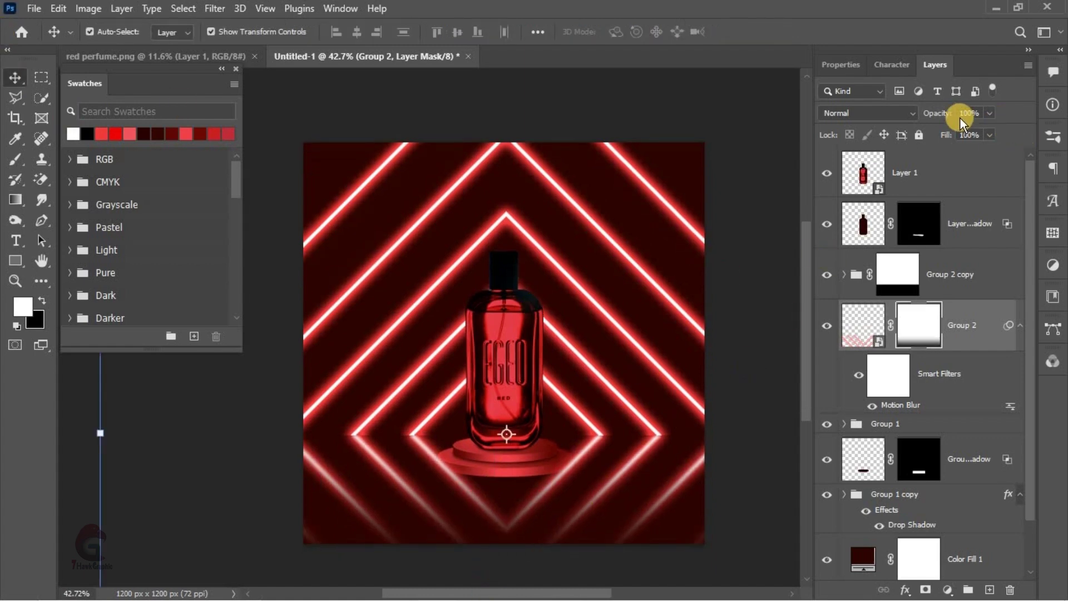
left_click_drag(937, 119, 938, 119)
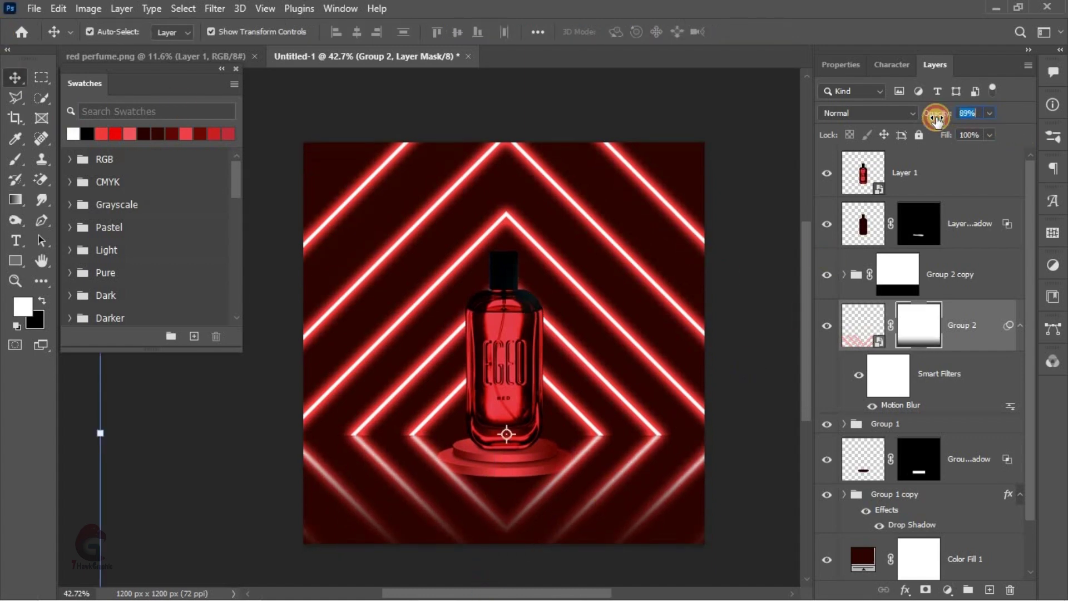
left_click(745, 407)
scroll(577, 492, "up", 3)
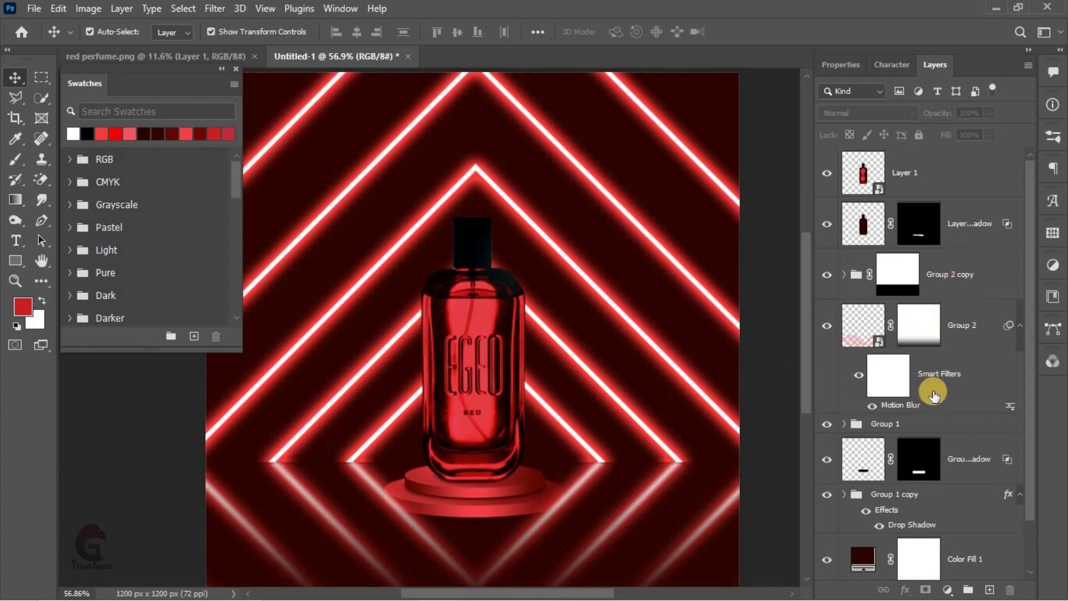
- Add a new Layer 2 above Group 2 copy and paint a soft dark spot on it
left_click(967, 286)
left_click(989, 590)
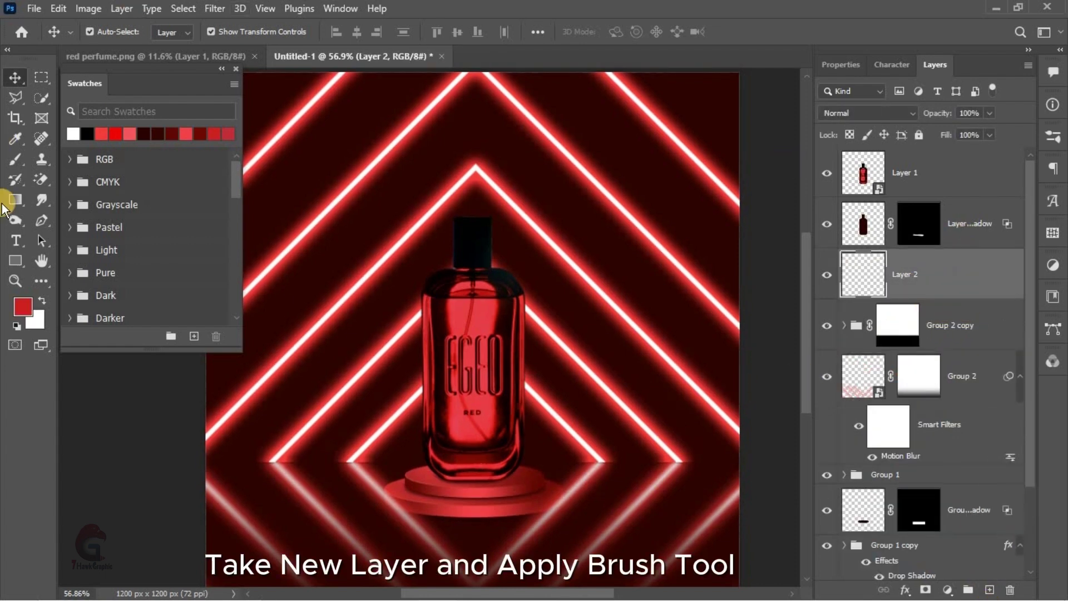
left_click(15, 166)
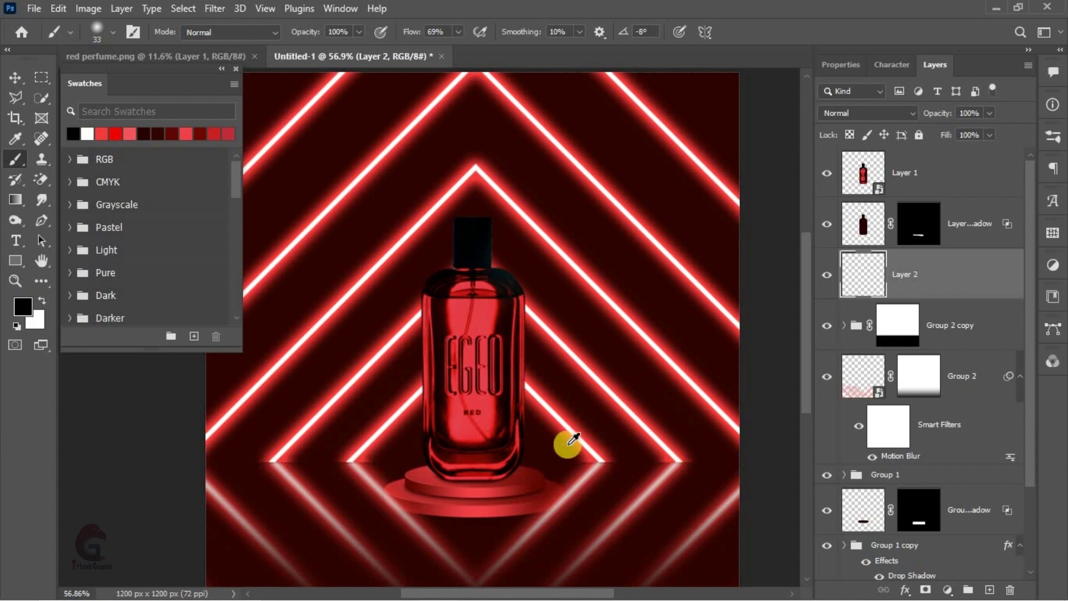
mouse_move(560, 411)
left_mouse_down()
mouse_move(603, 466)
mouse_move(653, 461)
left_mouse_up()
- Squash the dark spot into a thin strip and position it along the floor horizon
key("v")
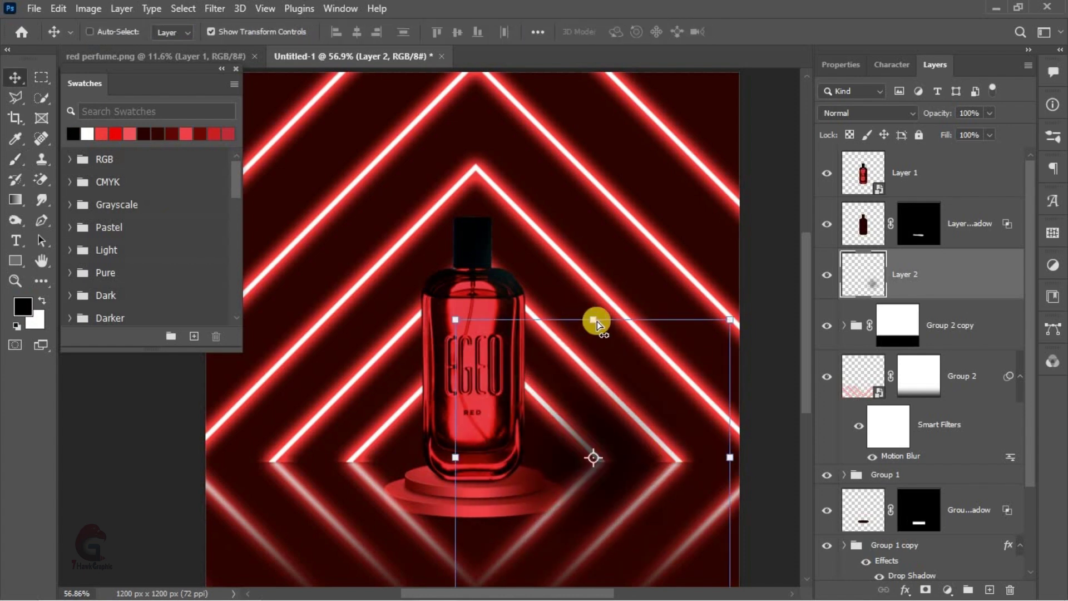
mouse_move(594, 321)
left_mouse_down()
mouse_move(611, 580)
mouse_move(623, 459)
mouse_move(661, 461)
left_mouse_up()
scroll(661, 461, "up", 5)
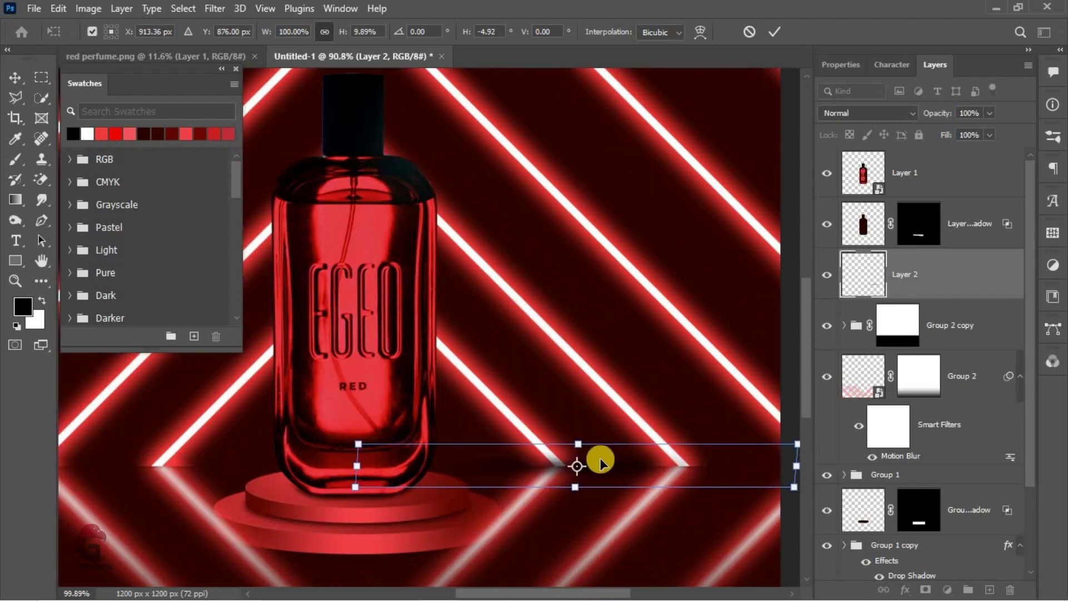
scroll(601, 462, "up", 2)
left_click_drag(579, 441, 591, 476)
key("Up")
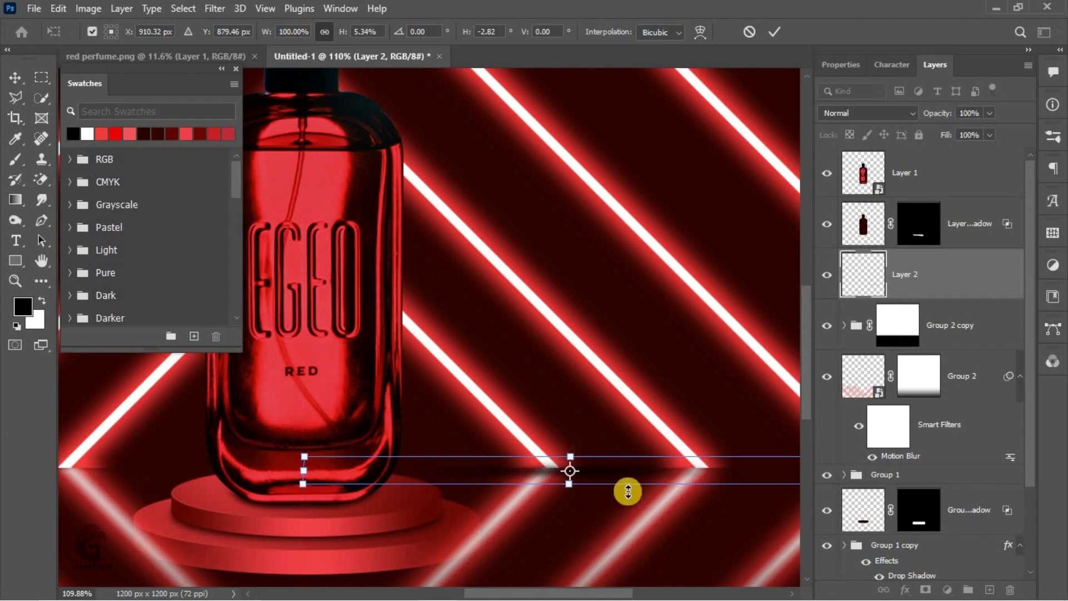
key("Up")
key("Up")
key("Up")
key("Return")
scroll(556, 412, "down", 2)
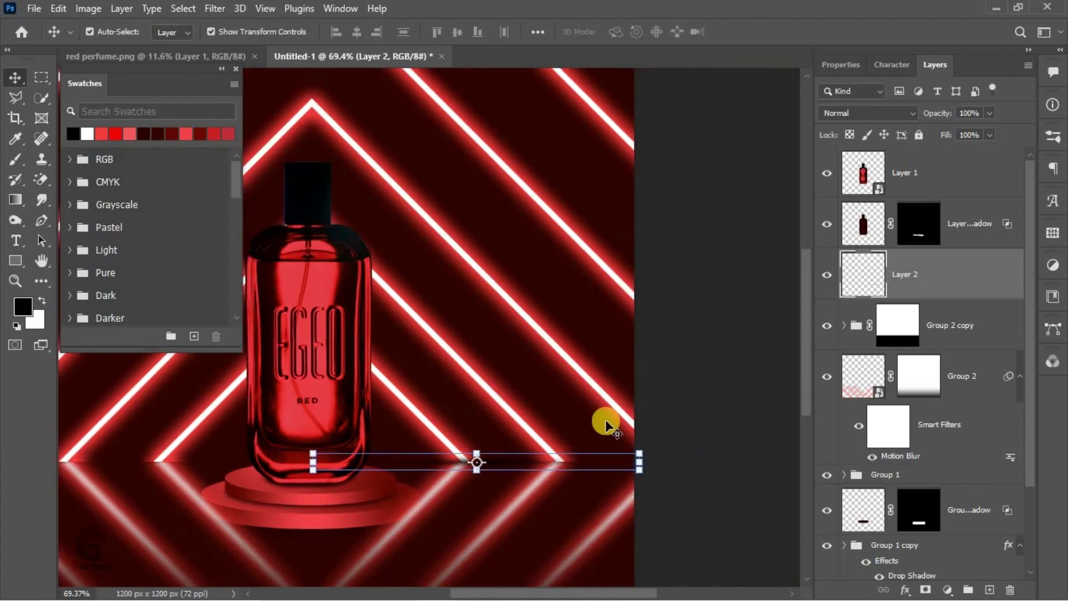
scroll(445, 445, "down", 2)
scroll(440, 451, "up", 2)
scroll(452, 466, "up", 2)
mouse_move(451, 466)
left_mouse_down()
mouse_move(434, 464)
mouse_move(634, 465)
left_mouse_up()
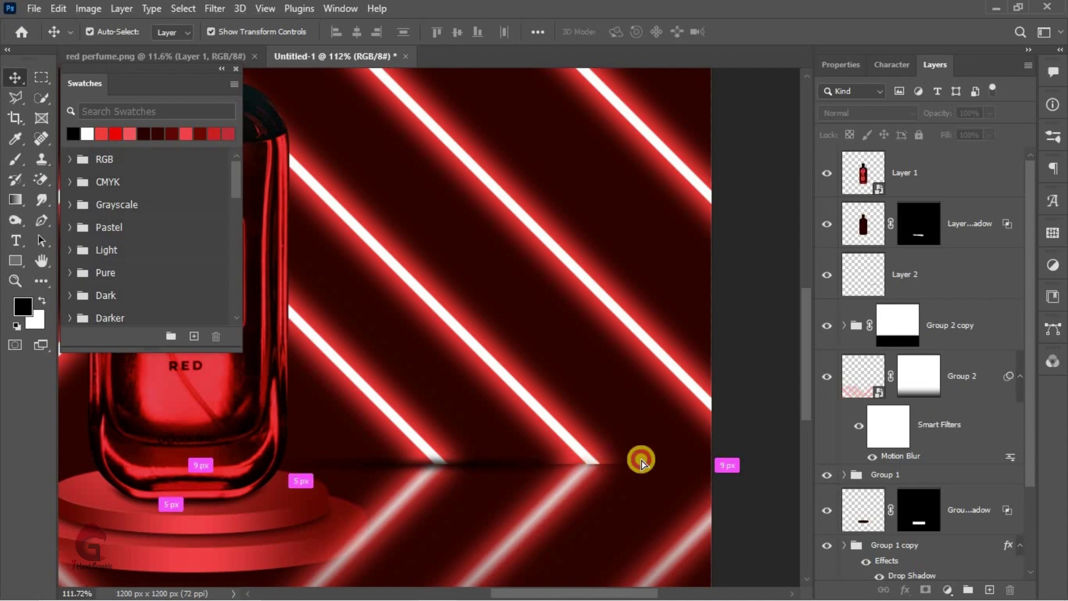
- Make three copies of the floor line spread along the horizon, then select all four
key("ctrl+j")
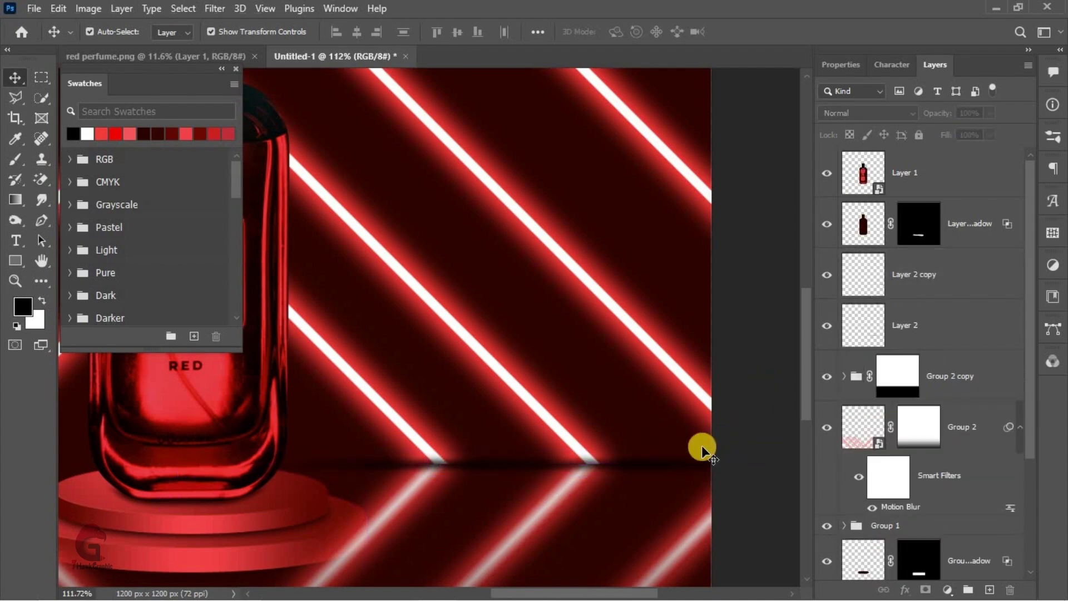
scroll(592, 491, "down", 2)
scroll(612, 484, "down", 2)
left_click_drag(516, 472, 460, 472)
key("ctrl+j")
scroll(136, 518, "down", 2)
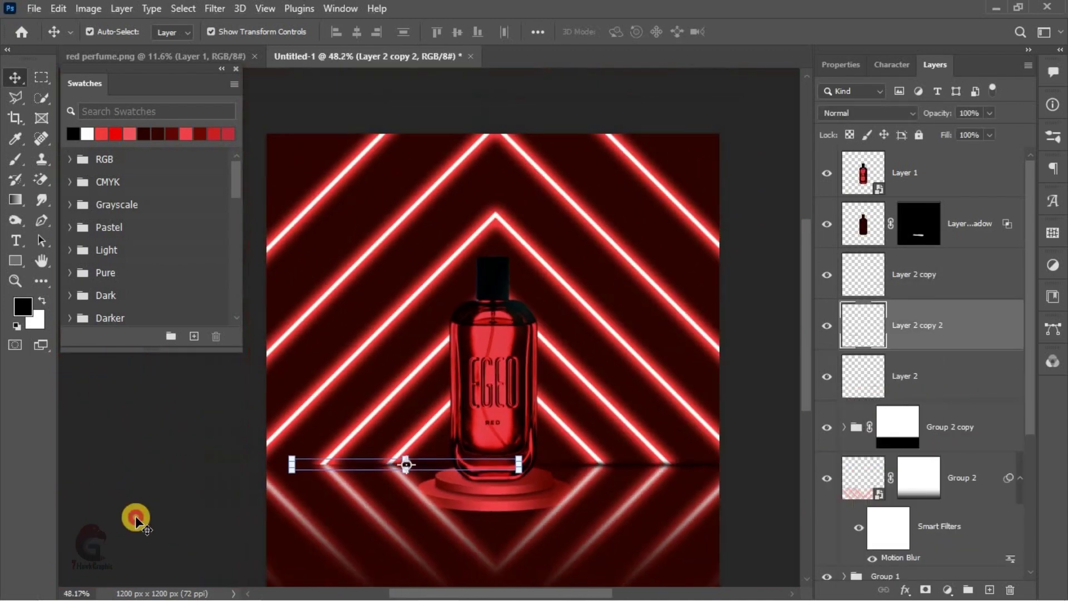
scroll(417, 453, "up", 4)
mouse_move(317, 467)
left_mouse_down()
mouse_move(432, 465)
mouse_move(267, 465)
left_mouse_up()
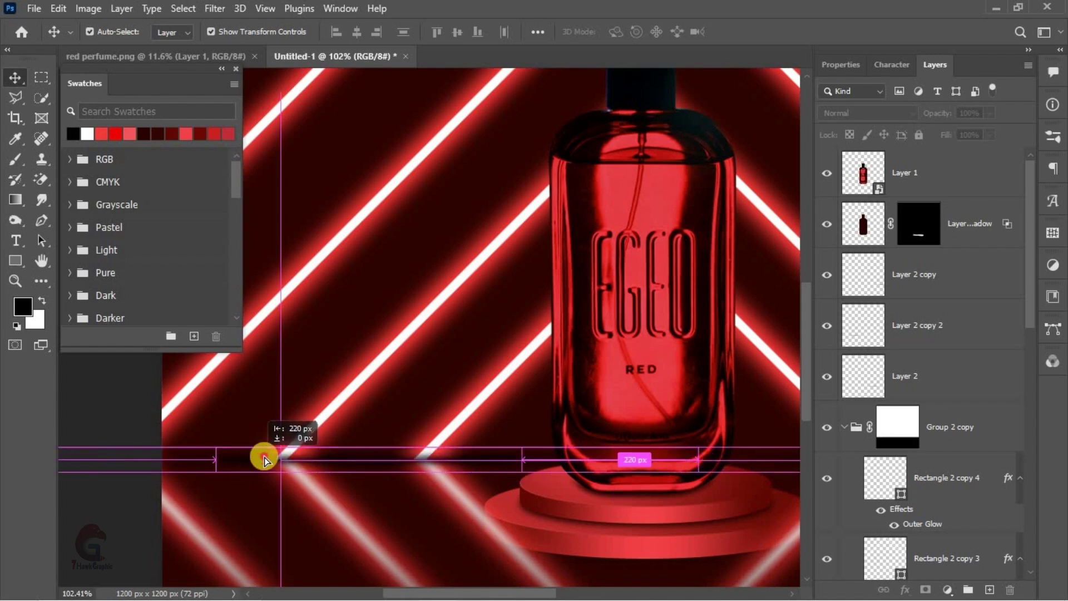
key("ctrl+j")
scroll(269, 473, "down", 3)
left_click(921, 275)
left_click(927, 422, "shift")
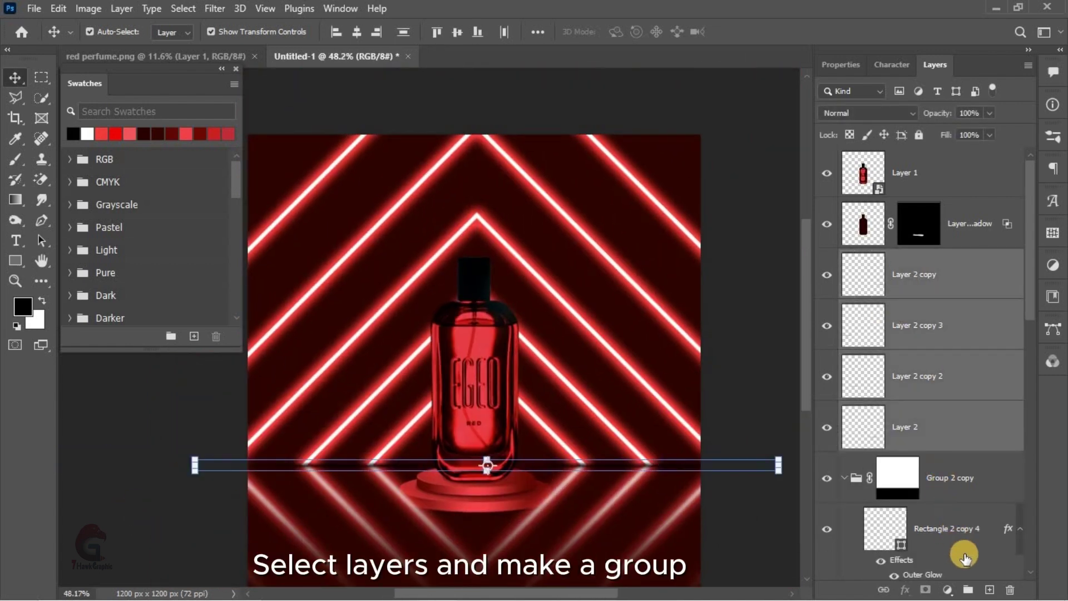
- Group the four horizon line layers and collapse the Group 2 copy folder
key("ctrl+g")
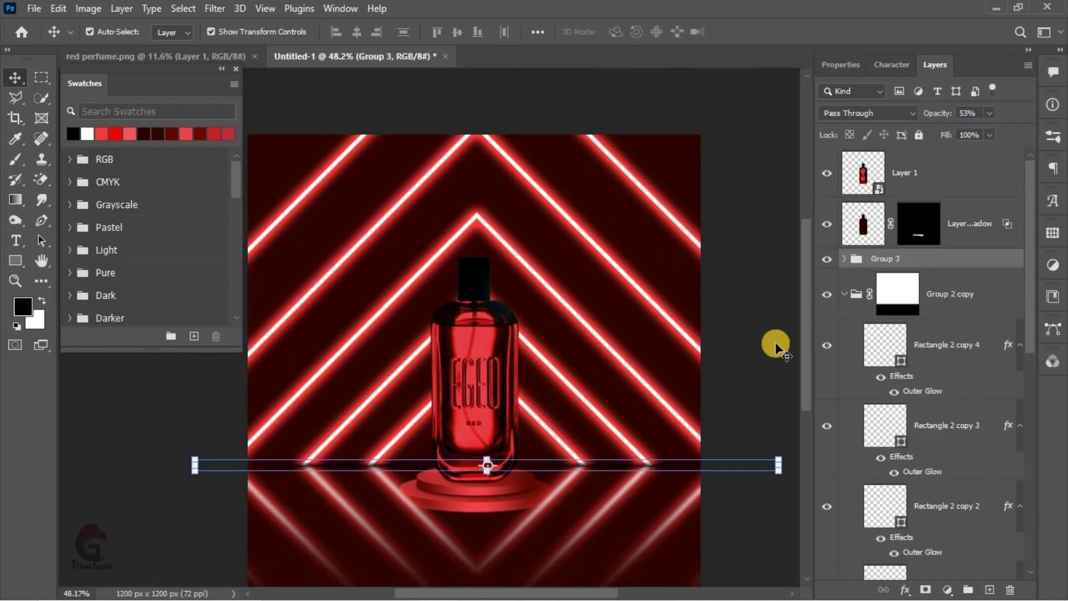
left_click(768, 436)
scroll(578, 437, "down", 2)
scroll(579, 437, "up", 2)
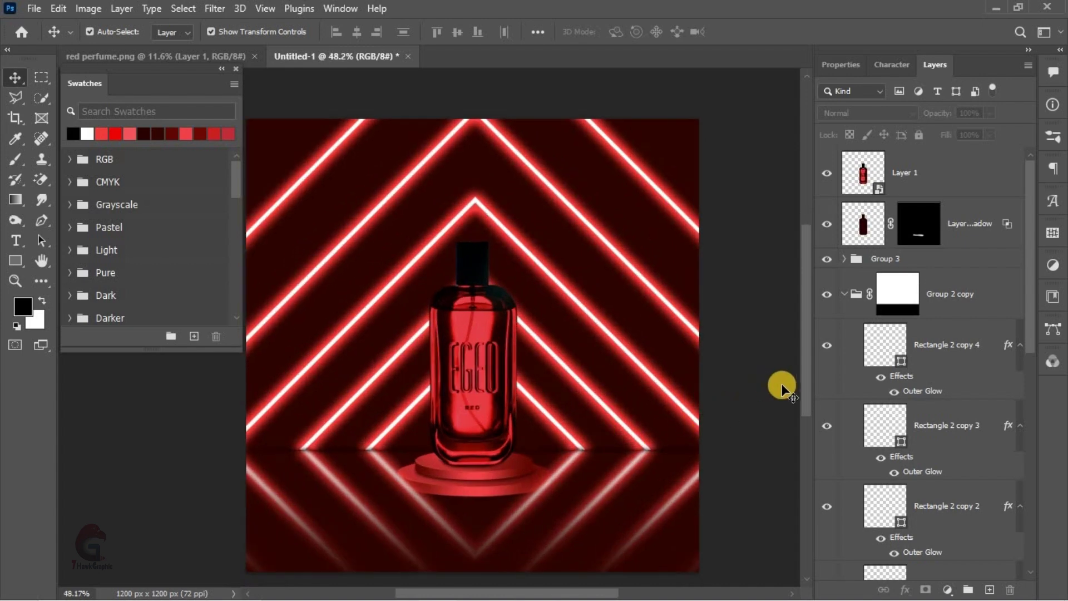
left_click(941, 261)
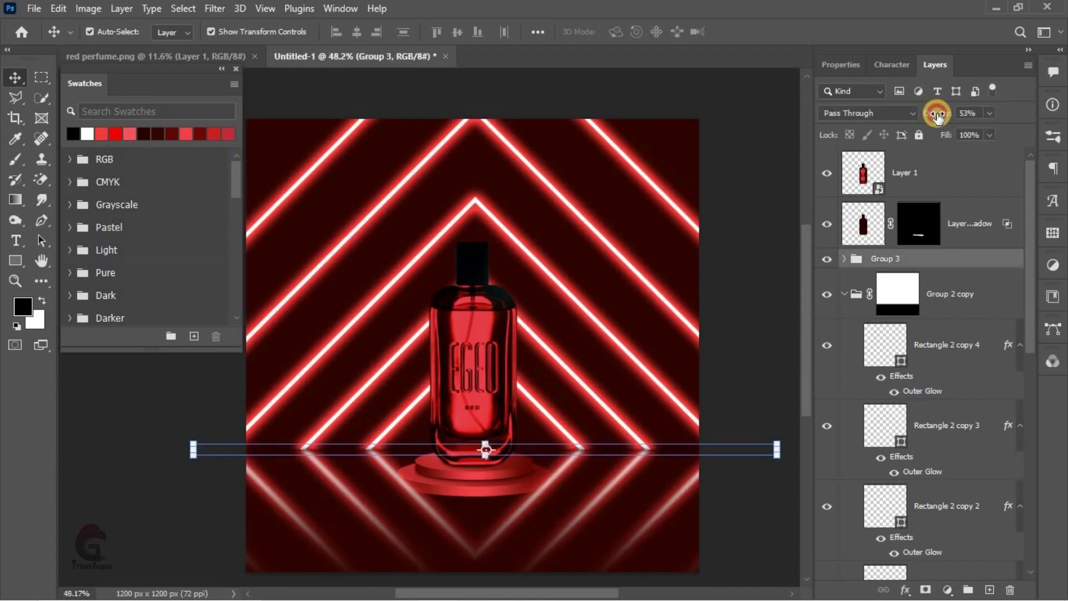
left_click(781, 313)
left_click(844, 294)
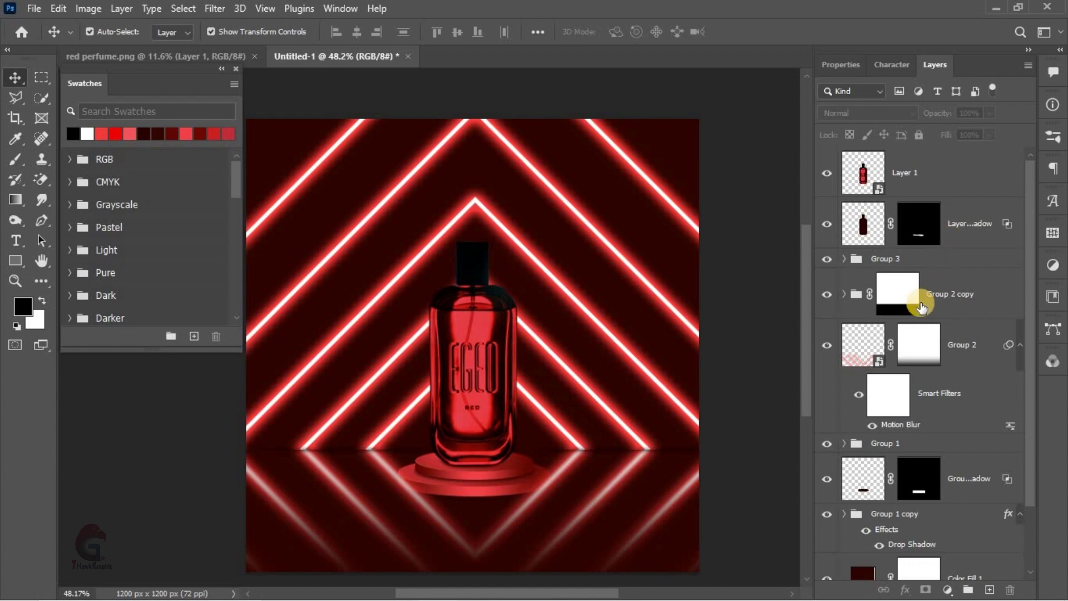
- Move both podium groups, Group 1 and Group 1 copy, above the line group
left_click(915, 445)
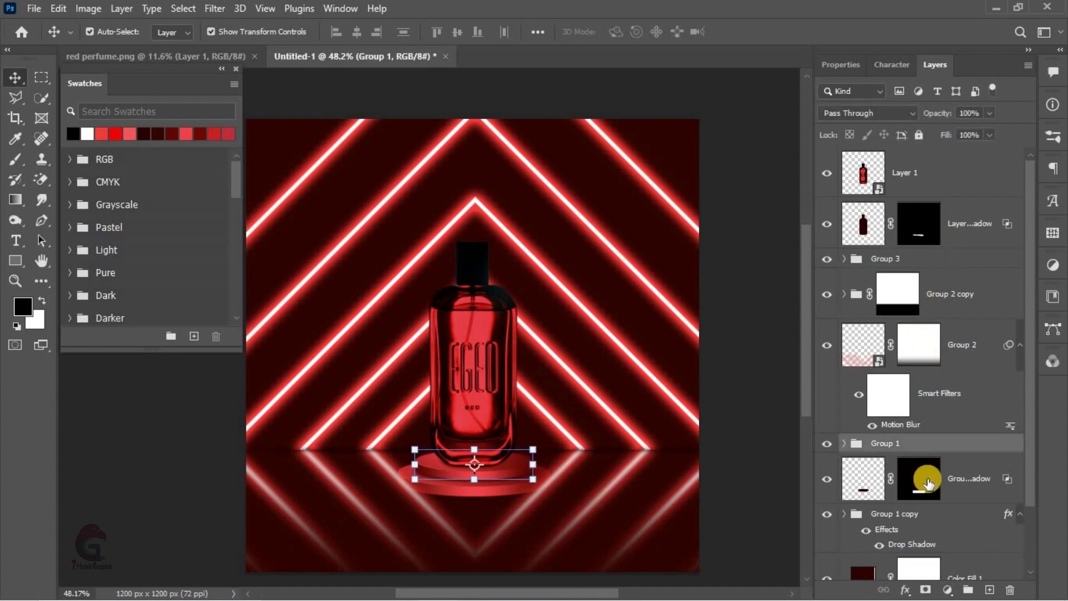
left_click(943, 518, "shift")
left_click_drag(926, 448, 914, 252)
scroll(482, 502, "up", 1)
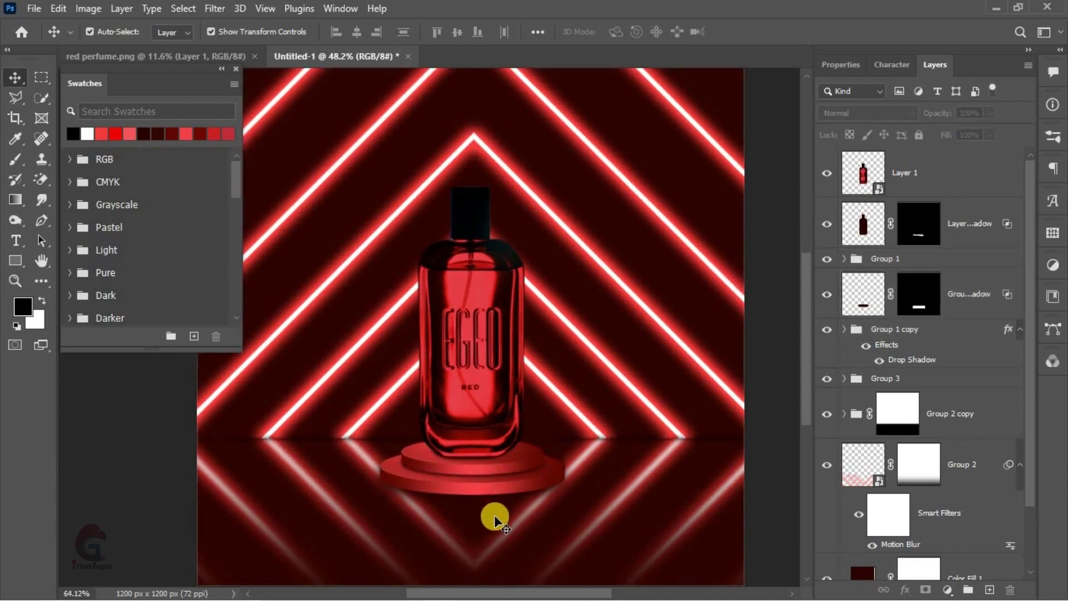
scroll(498, 445, "up", 1)
scroll(502, 431, "down", 1)
scroll(520, 453, "down", 1)
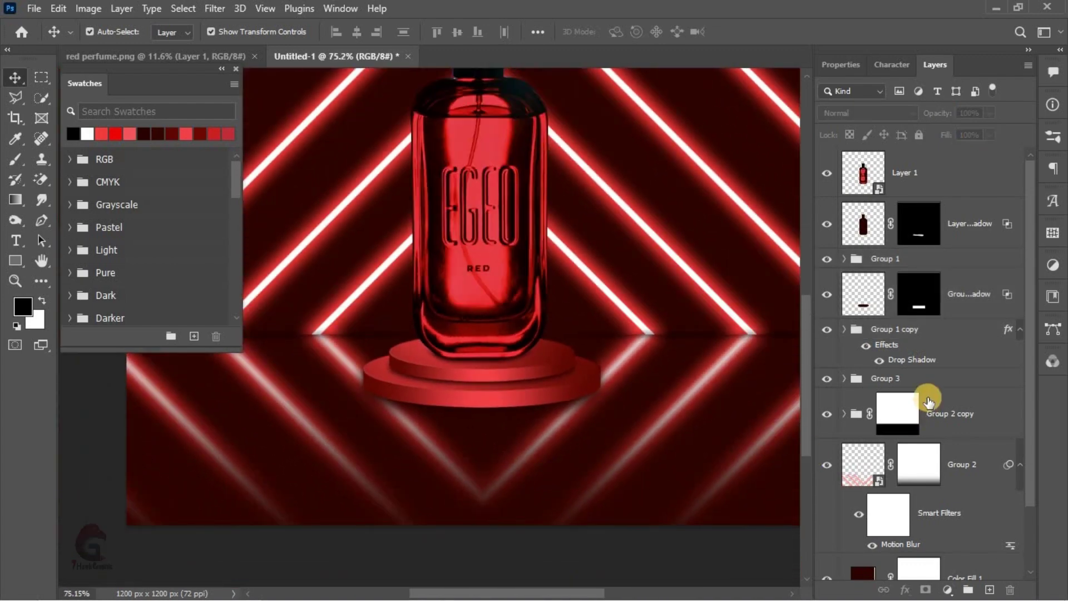
- Paint black on Group 2's mask to hide the floor reflection under the podium
left_click(912, 448)
key("b")
key("x")
scroll(560, 399, "down", 1)
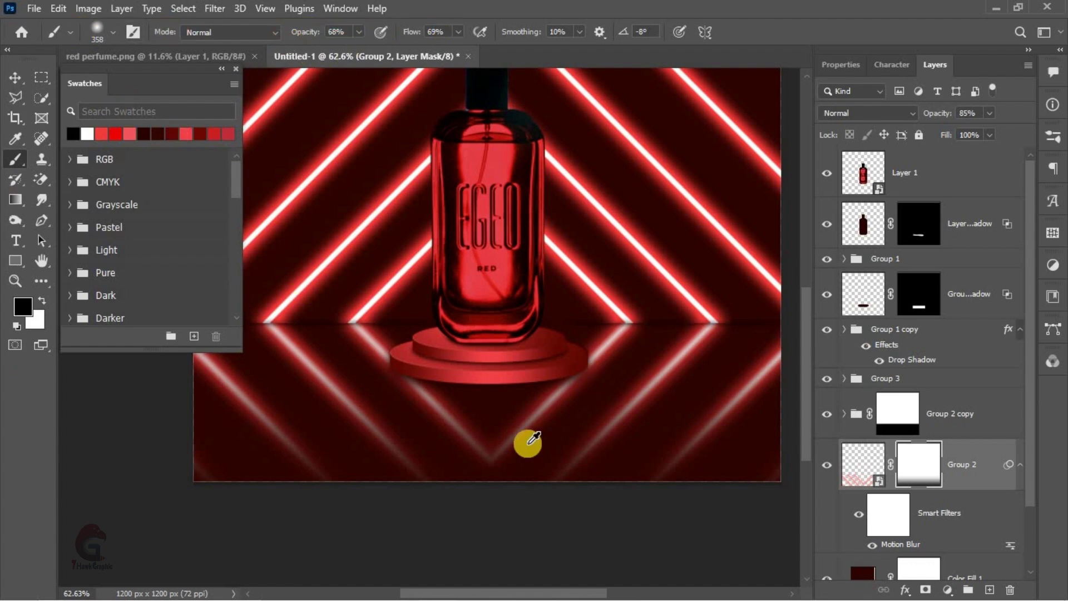
left_click_drag(528, 443, 418, 382)
scroll(520, 382, "up", 1)
left_click_drag(588, 370, 601, 367)
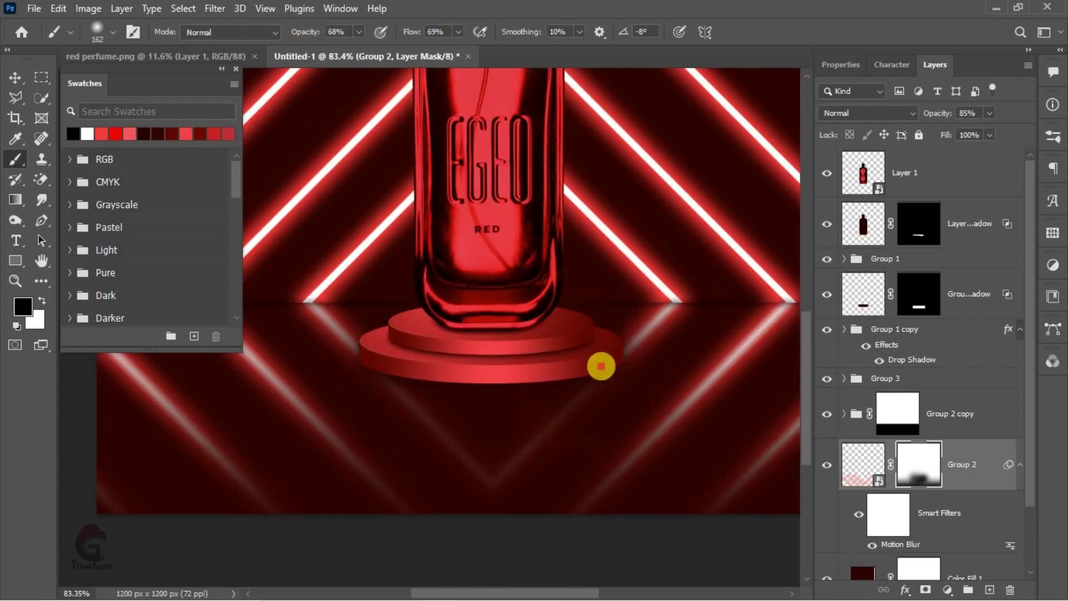
left_click_drag(550, 410, 491, 462)
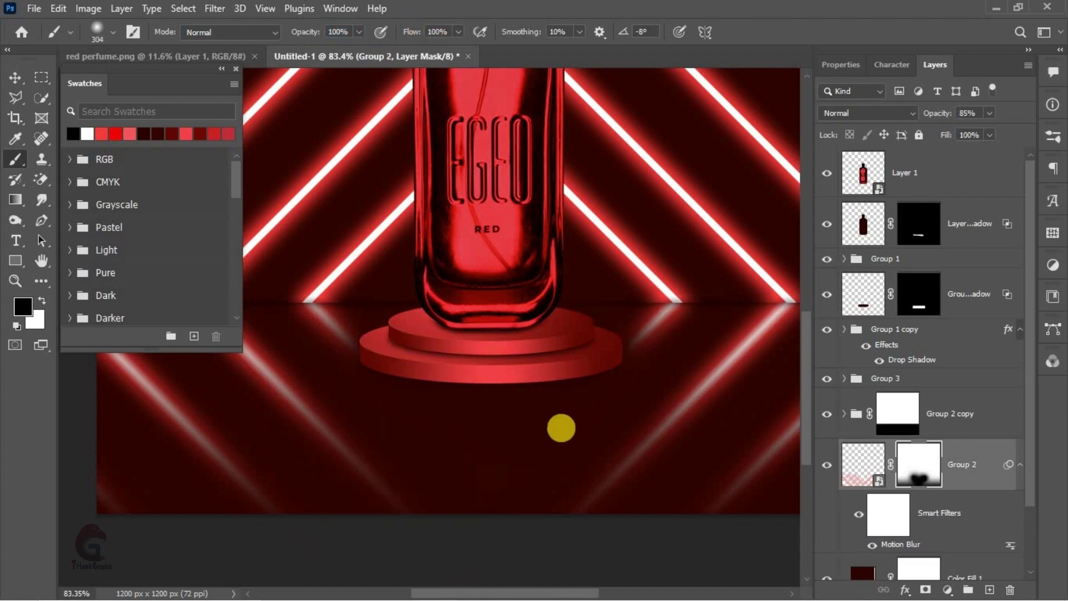
scroll(560, 427, "down", 3)
- Select the podium layer and its Group 1 copy, and fit the canvas on screen
left_click(15, 77)
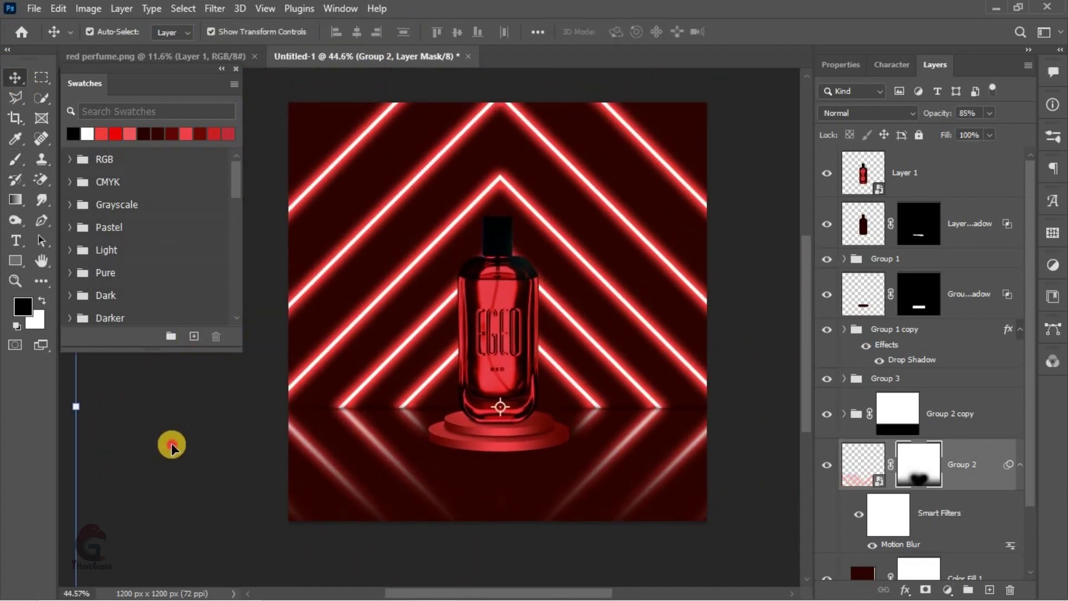
left_click(172, 443)
scroll(520, 384, "up", 1)
left_click(966, 236)
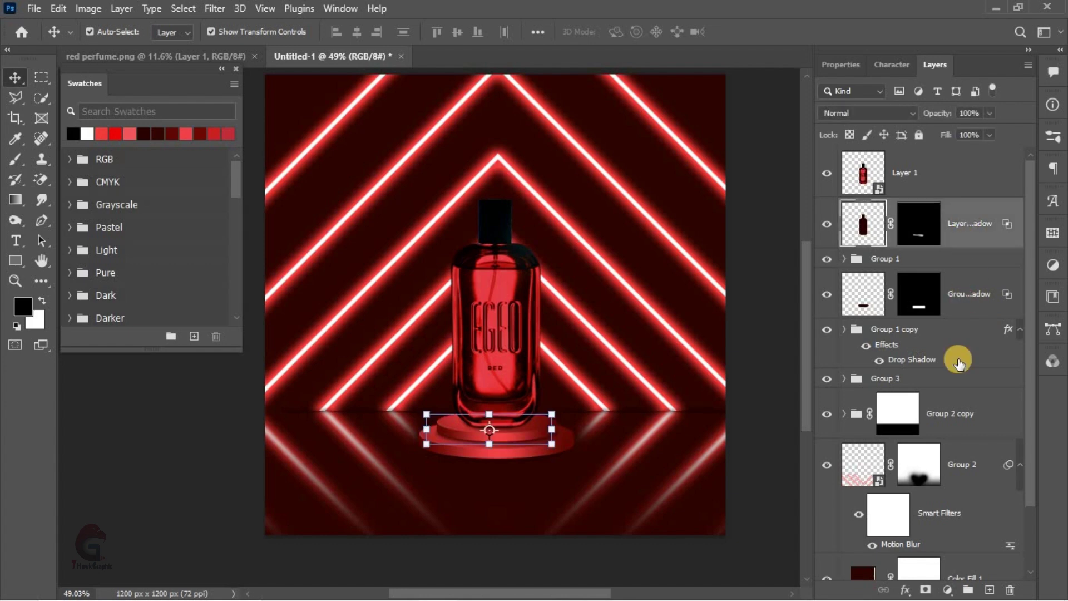
left_click(979, 334)
key("ctrl+0")
scroll(971, 468, "down", 2)
scroll(966, 459, "up", 2)
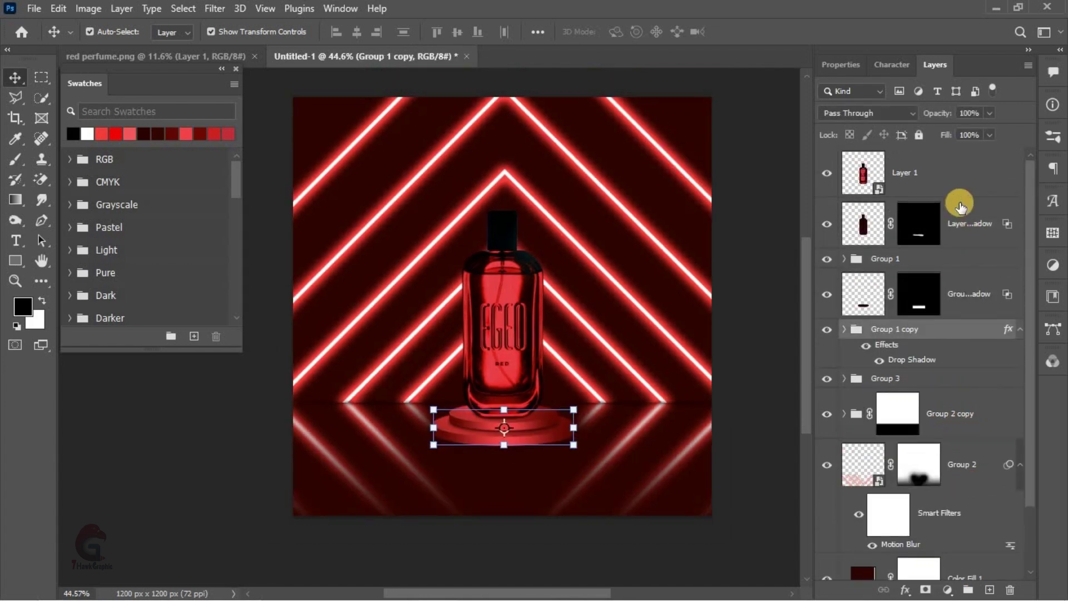
- Scale the selected bottle and podium layers to about 120% and move them up
left_click(942, 175, "shift")
left_click_drag(508, 200, 507, 178)
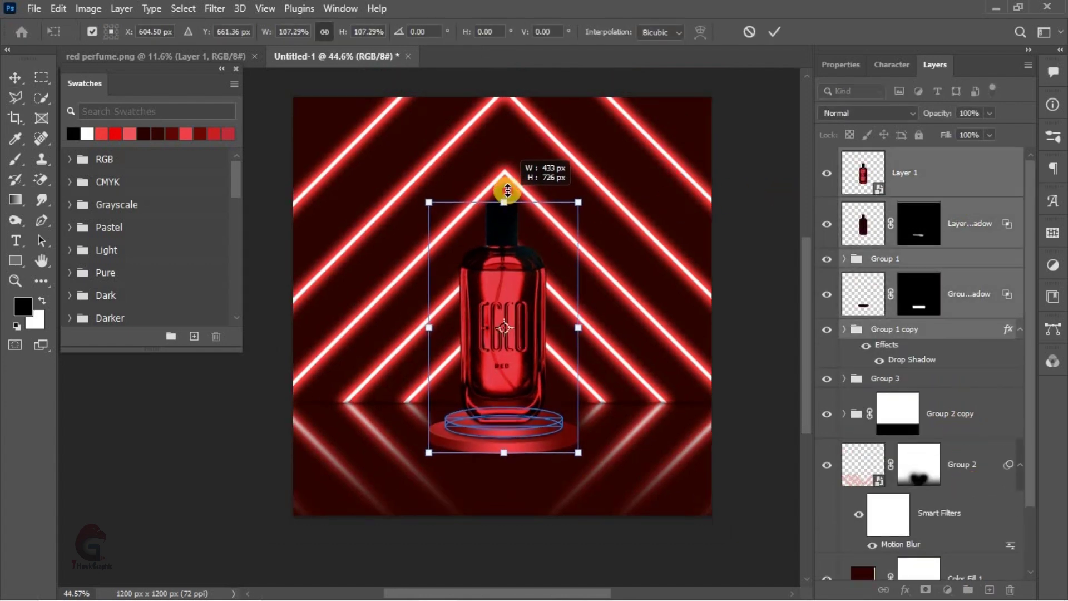
left_click_drag(489, 447, 487, 432)
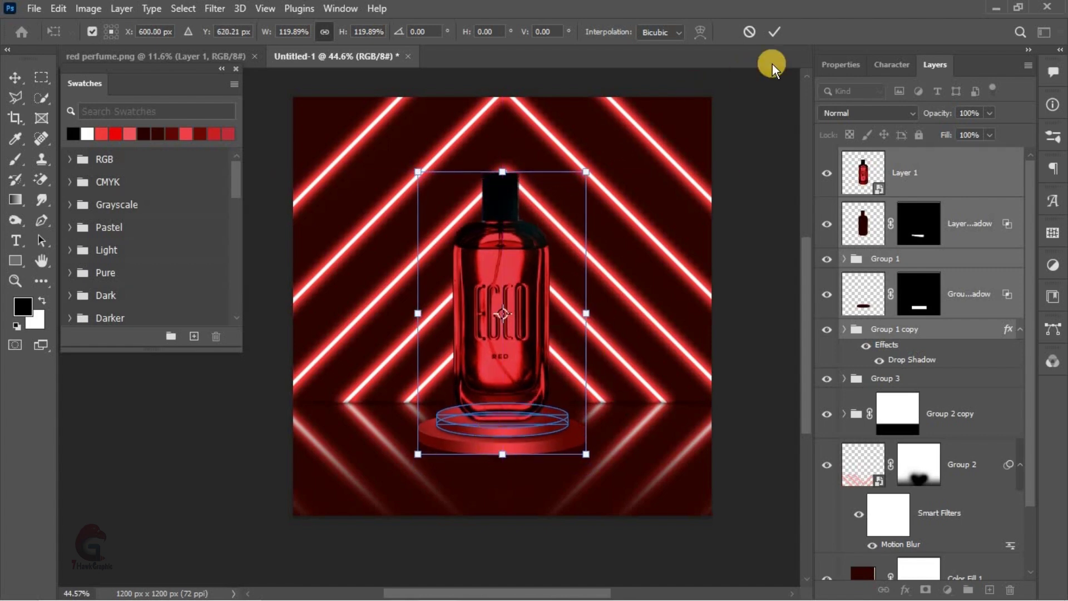
left_click(763, 136)
- Add a new empty Layer 3 above the bottle layer
scroll(521, 289, "up", 2)
scroll(503, 365, "up", 2)
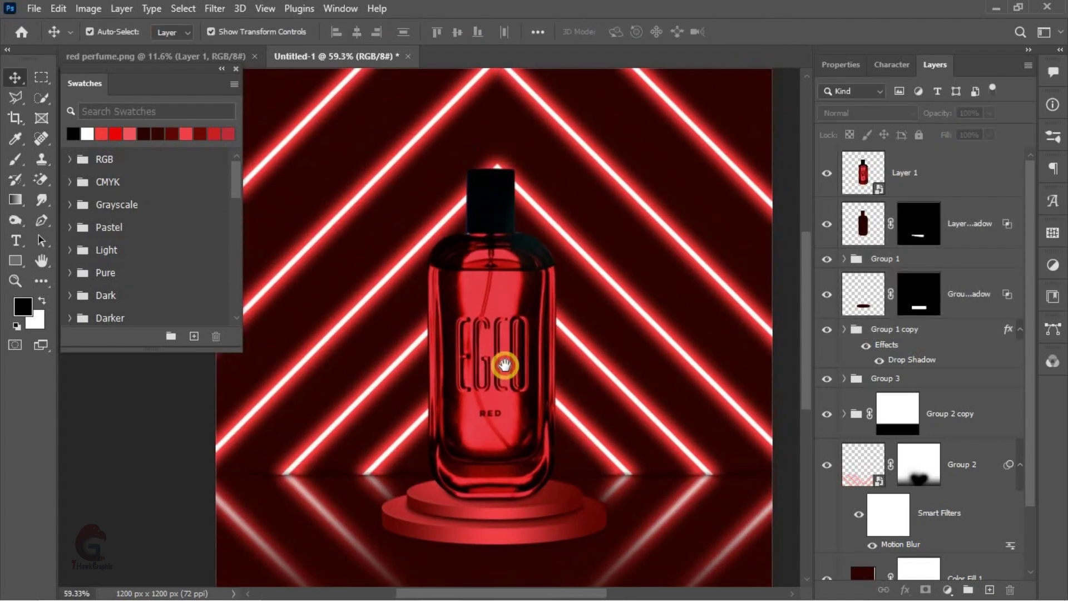
scroll(508, 365, "up", 2)
left_click_drag(484, 388, 476, 394)
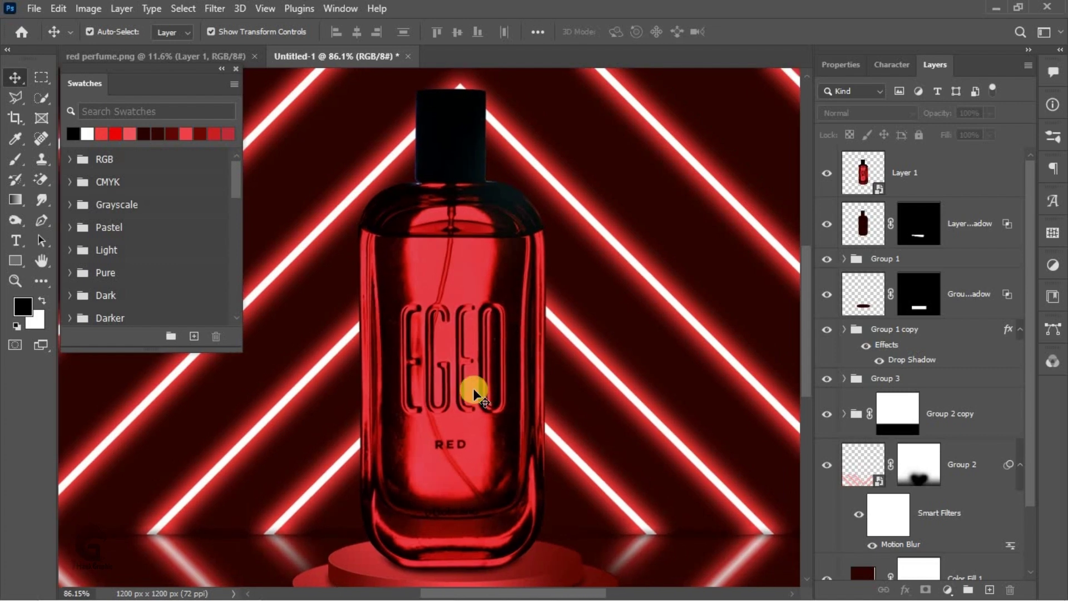
left_click(468, 359)
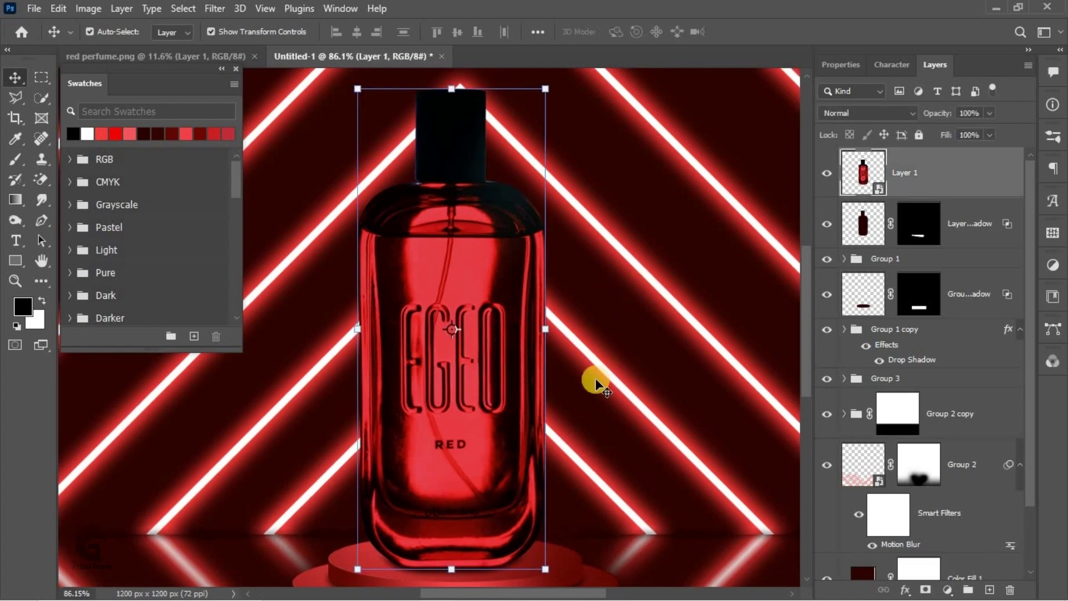
left_click(990, 589)
- Clip Layer 3 to the bottle and set up a white brush for highlights
right_click(918, 178)
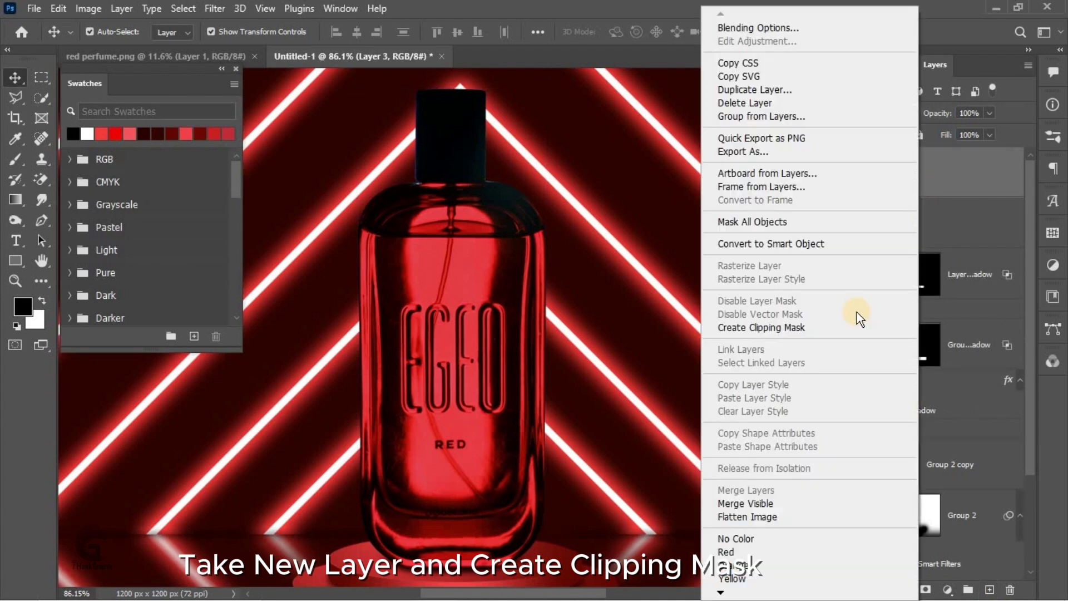
left_click(756, 327)
left_click(6, 167)
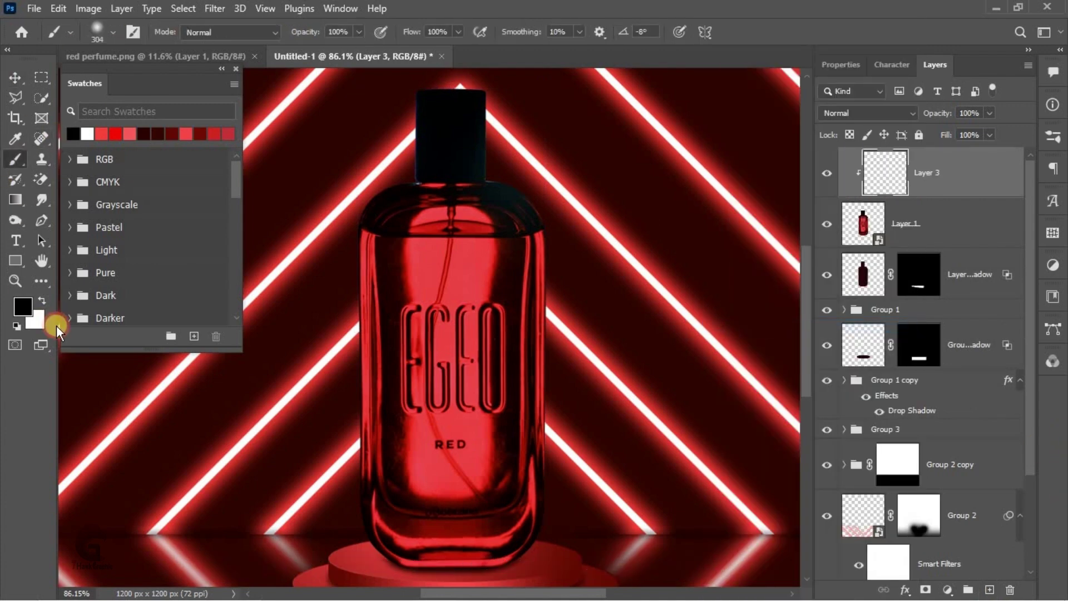
left_click(47, 303)
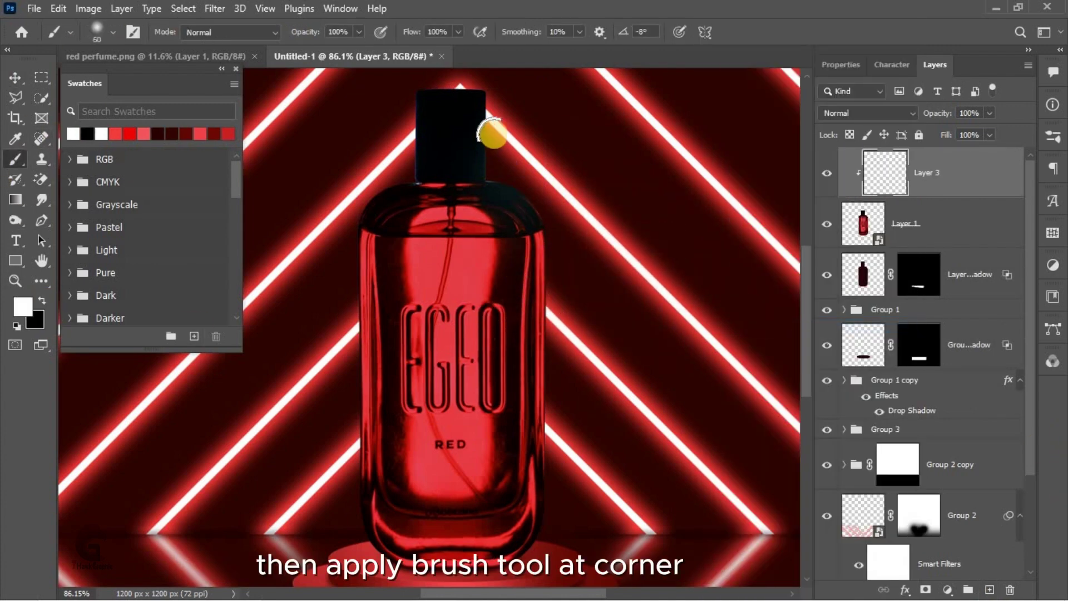
scroll(543, 220, "up", 3)
scroll(543, 220, "down", 2)
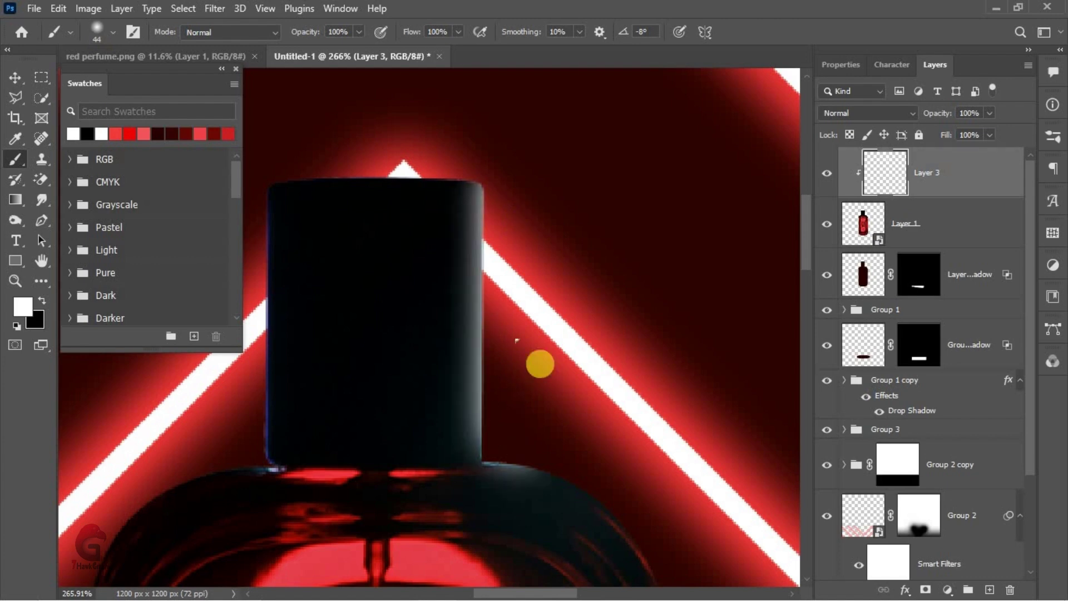
scroll(540, 363, "up", 3)
scroll(416, 152, "up", 1)
scroll(392, 192, "up", 1)
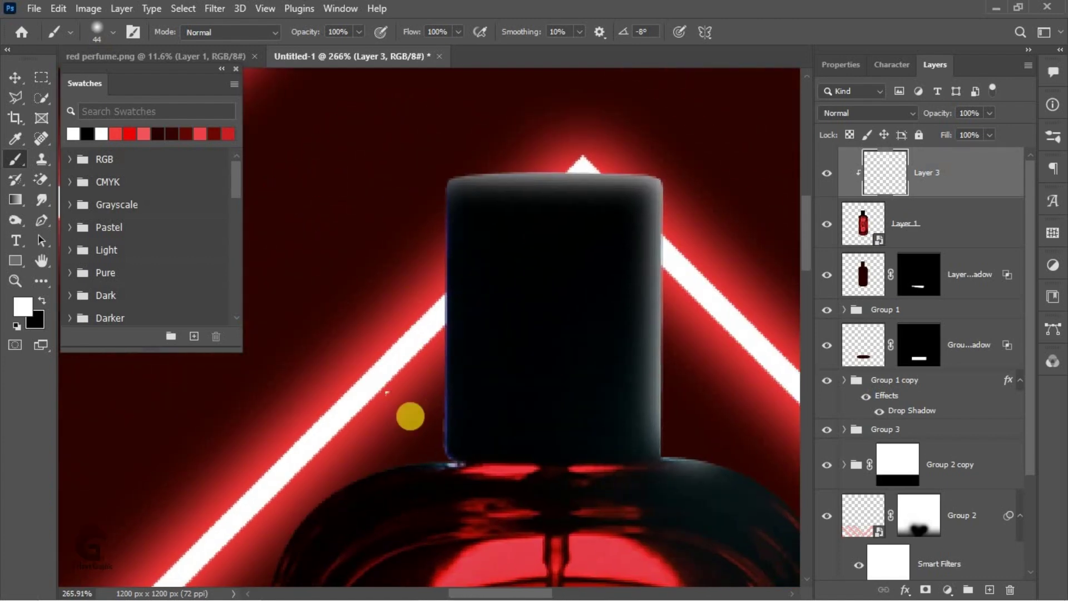
scroll(410, 288, "down", 2)
scroll(539, 277, "down", 1)
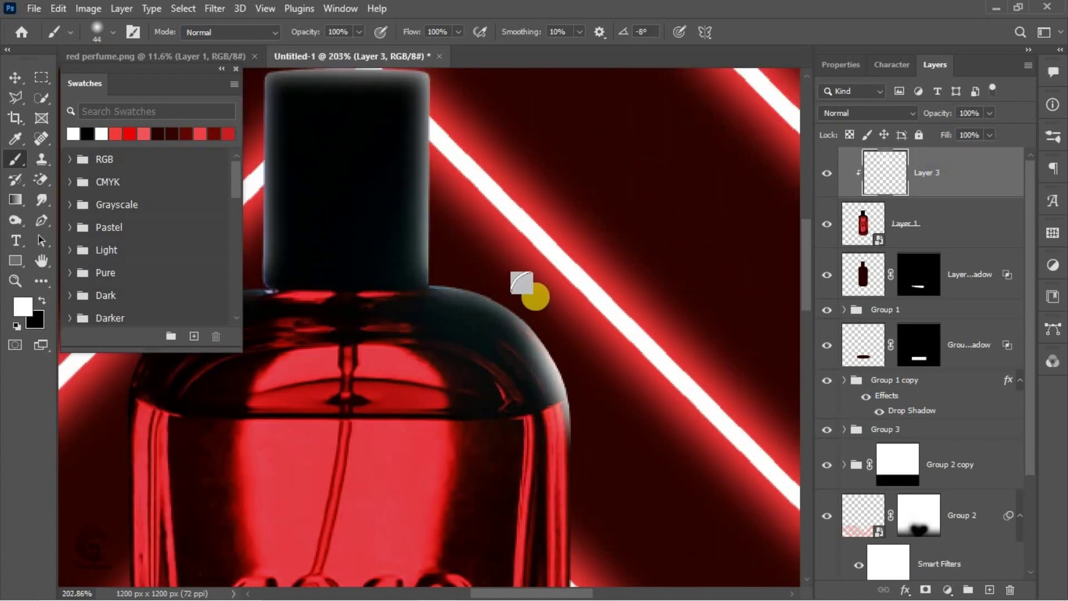
scroll(566, 160, "down", 1)
scroll(582, 478, "down", 1)
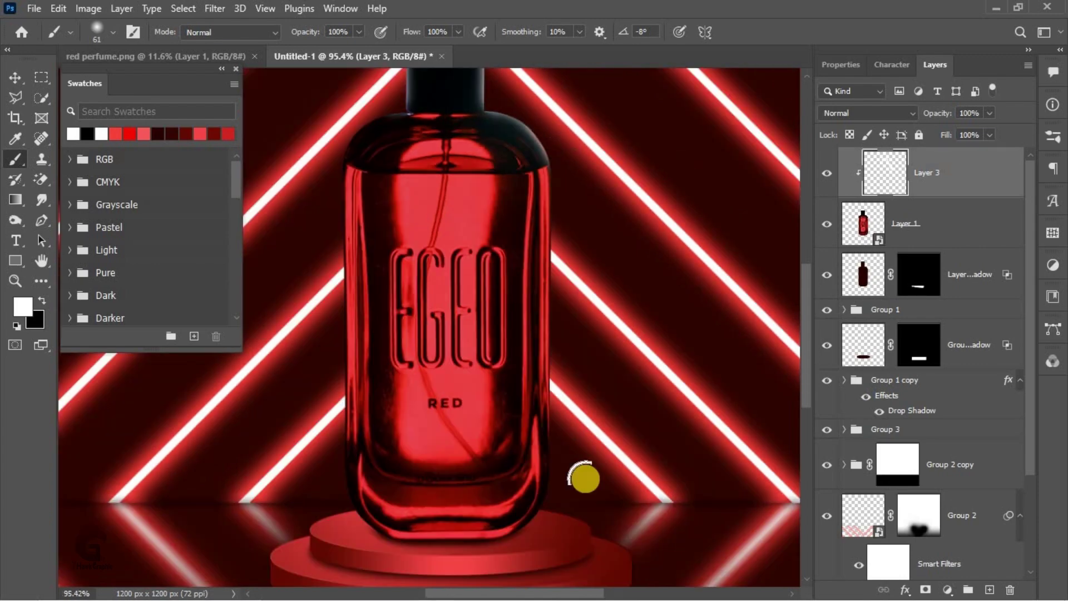
scroll(503, 361, "up", 2)
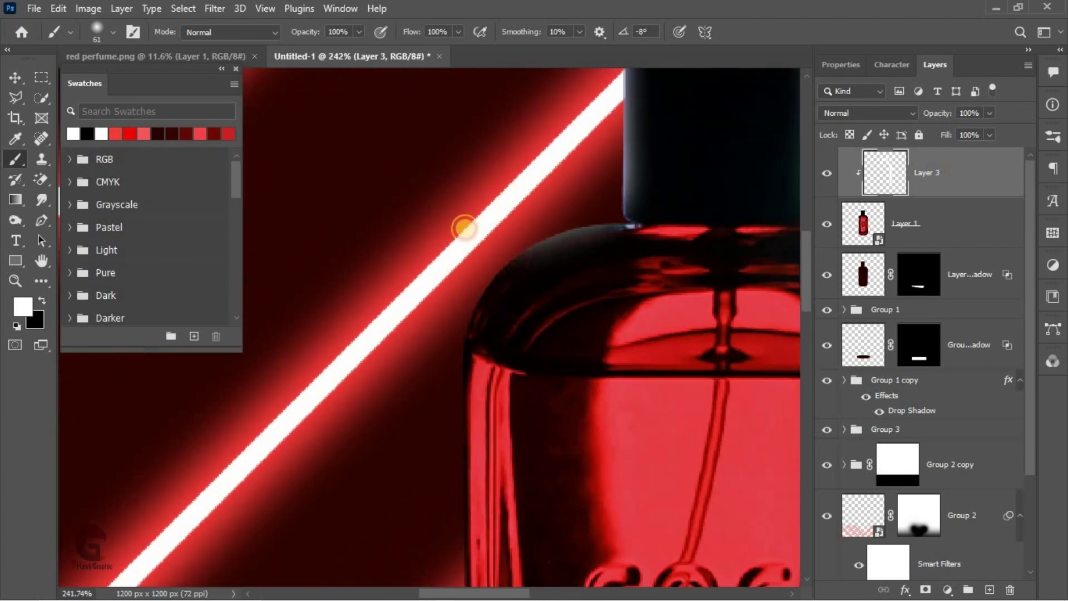
scroll(500, 197, "down", 2)
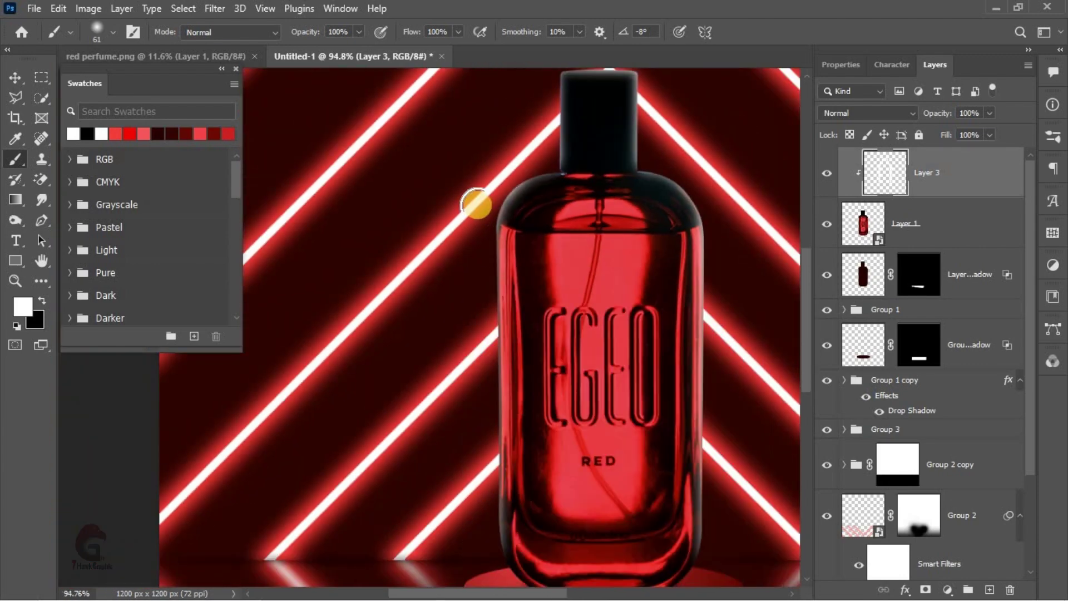
scroll(487, 449, "down", 1)
scroll(530, 336, "down", 1)
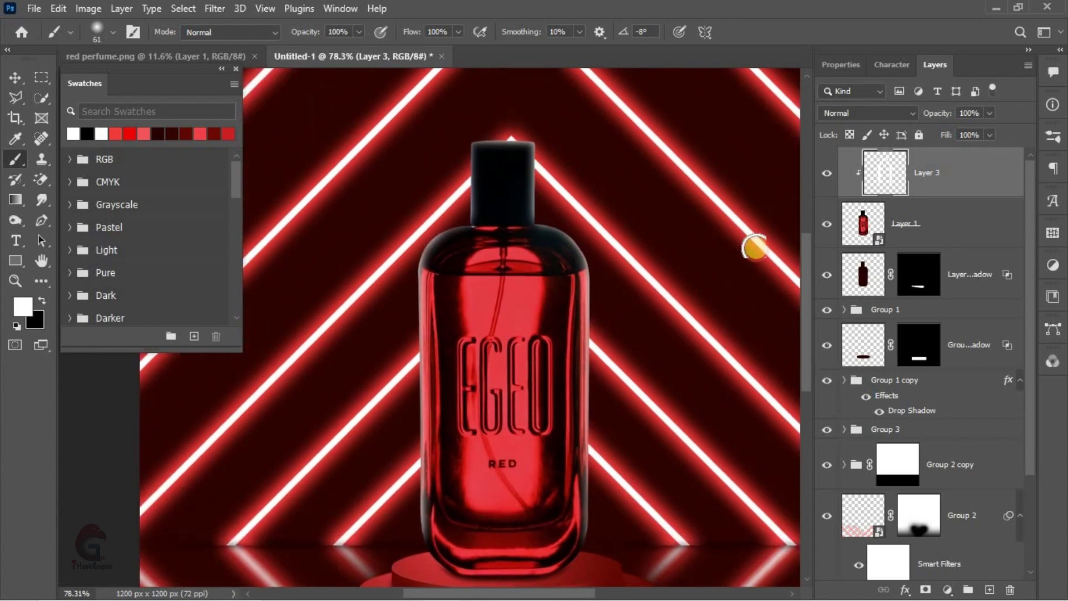
- Set Layer 3's blend mode to Screen
left_click(847, 112)
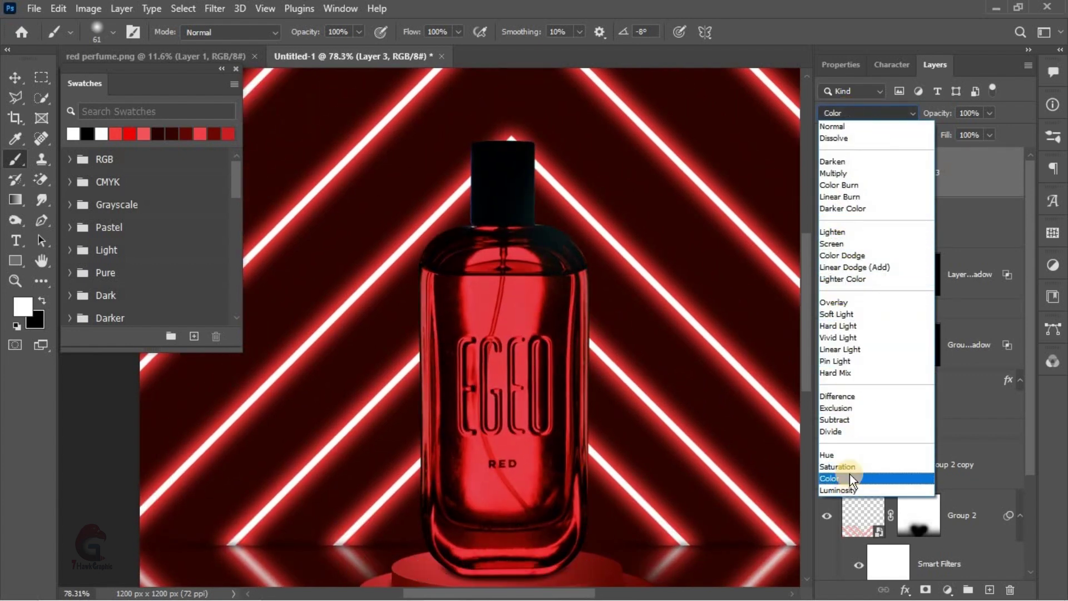
left_click(835, 244)
left_click_drag(554, 349, 412, 259)
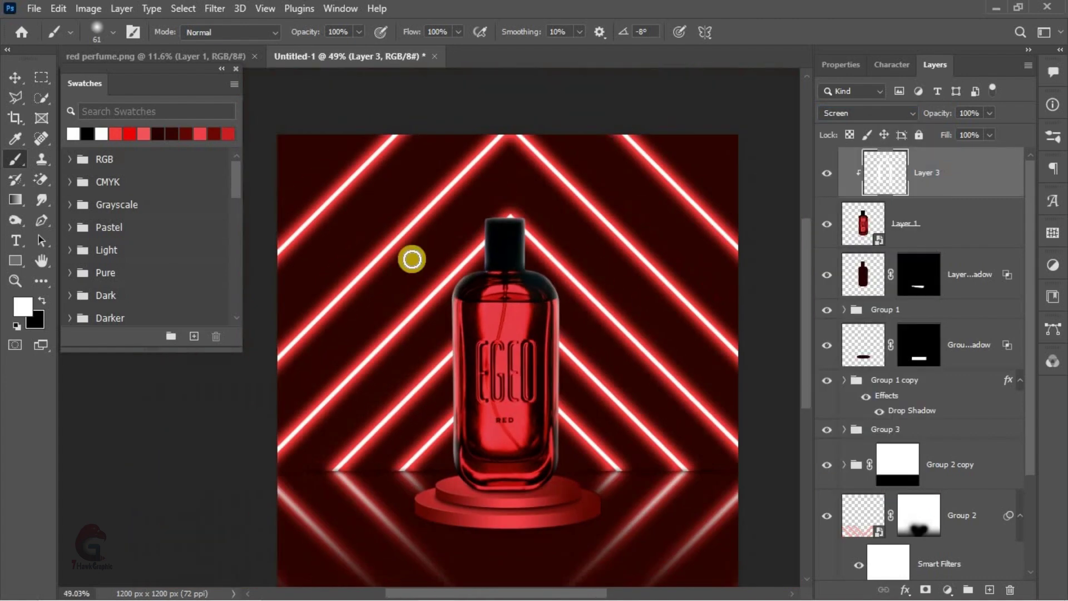
left_click(21, 83)
left_click_drag(491, 429, 579, 305)
- Duplicate Layer 3, set the copy to Soft Light, and place it above Layer 3
key("ctrl+j")
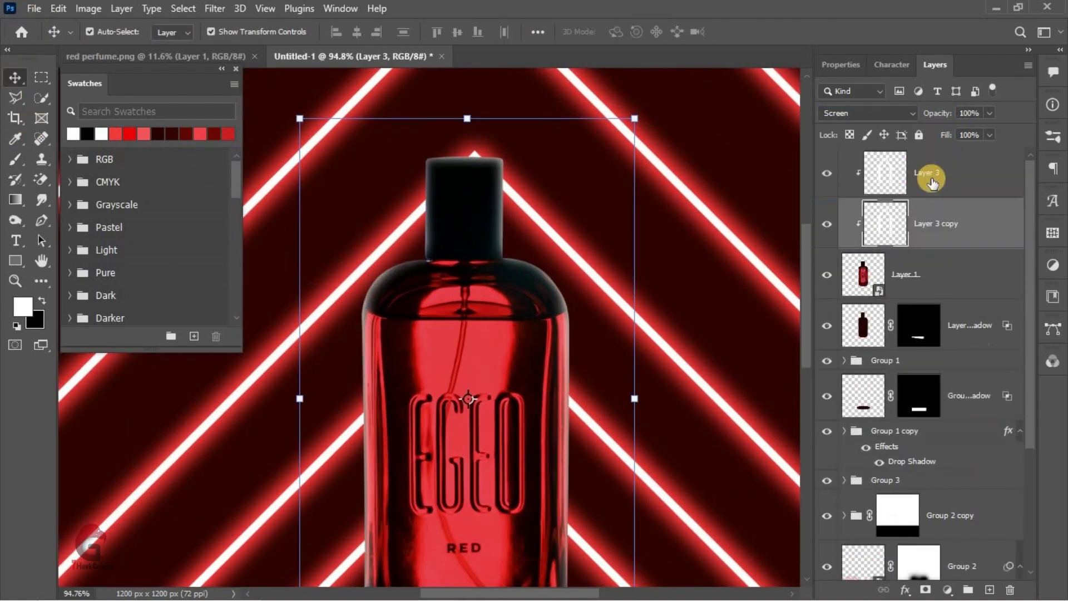
left_click(870, 241)
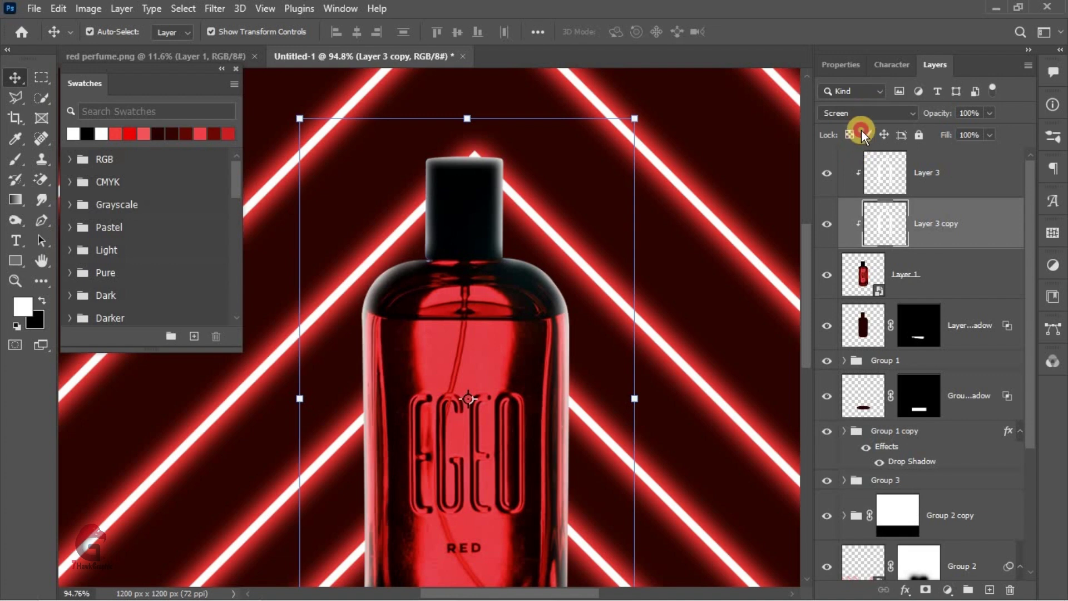
left_click(862, 114)
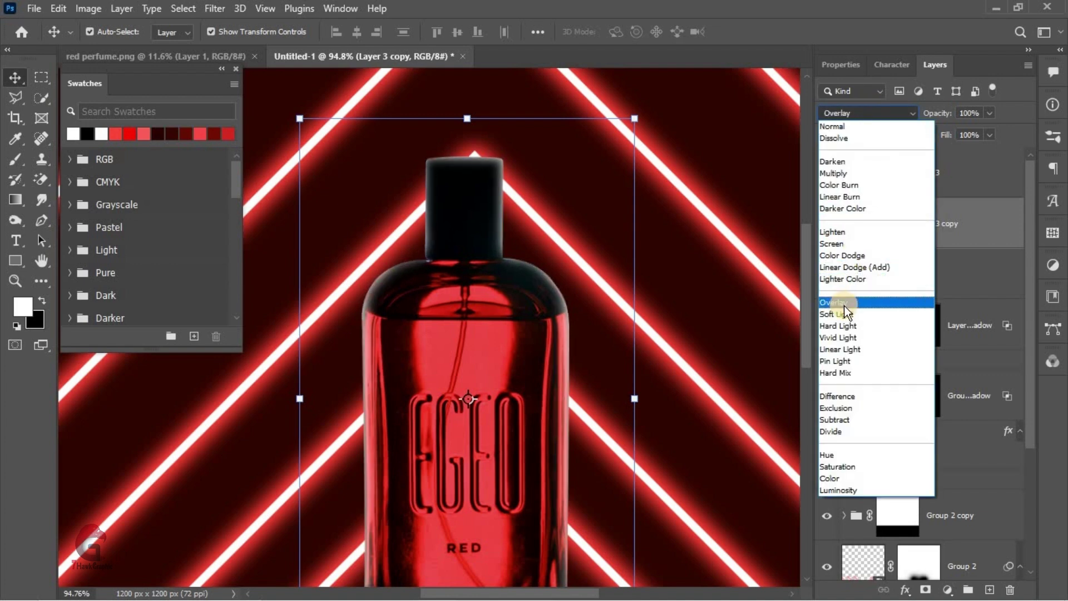
left_click(847, 314)
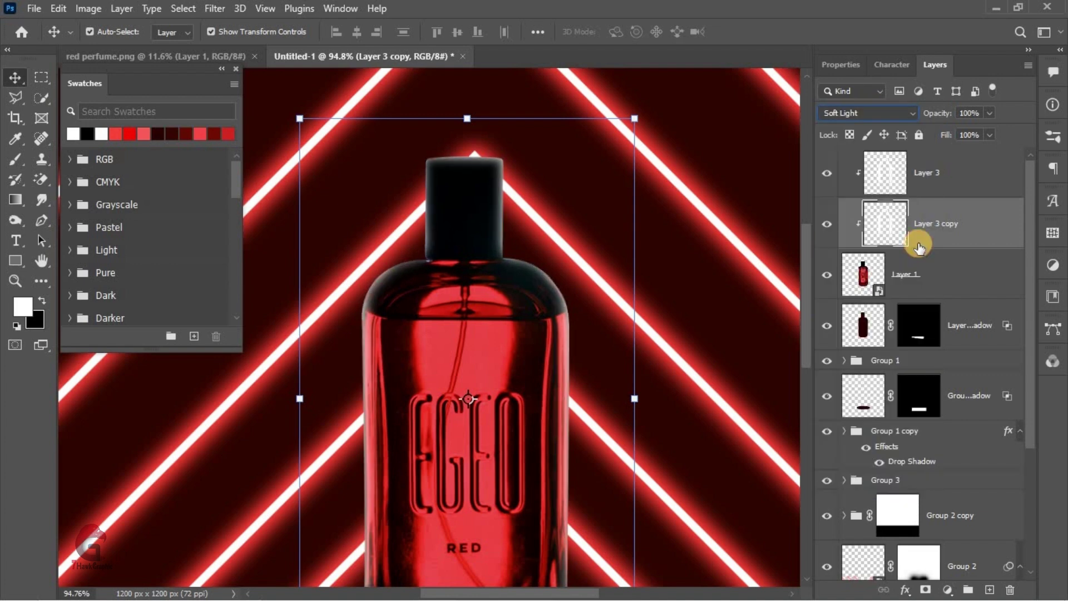
left_click_drag(925, 152, 918, 204)
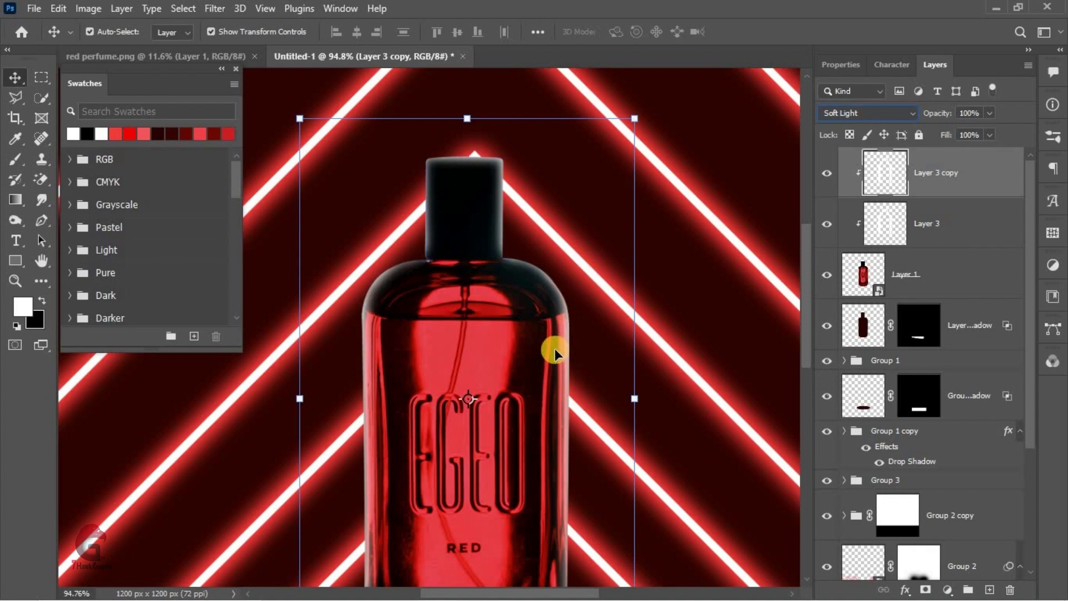
scroll(535, 328, "down", 1)
scroll(331, 388, "down", 2)
scroll(534, 334, "down", 1)
scroll(577, 354, "up", 1)
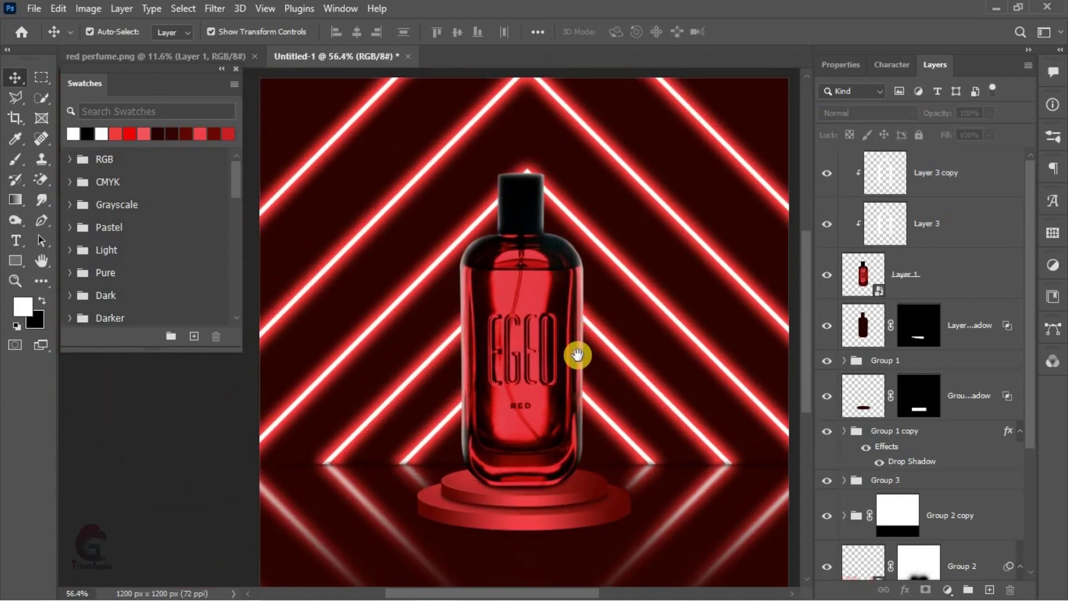
scroll(577, 355, "down", 1)
scroll(555, 374, "up", 1)
scroll(470, 422, "up", 2)
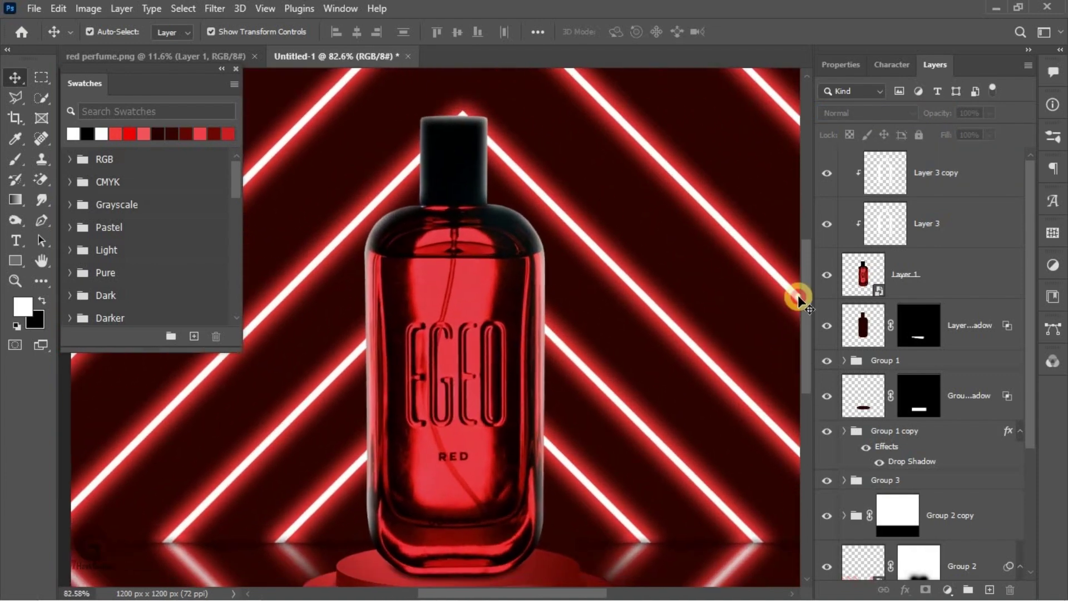
- Add a Layer 4 clipped to the bottle, filled with 50% Gray, blending as Overlay
left_click(890, 278)
left_click(989, 589)
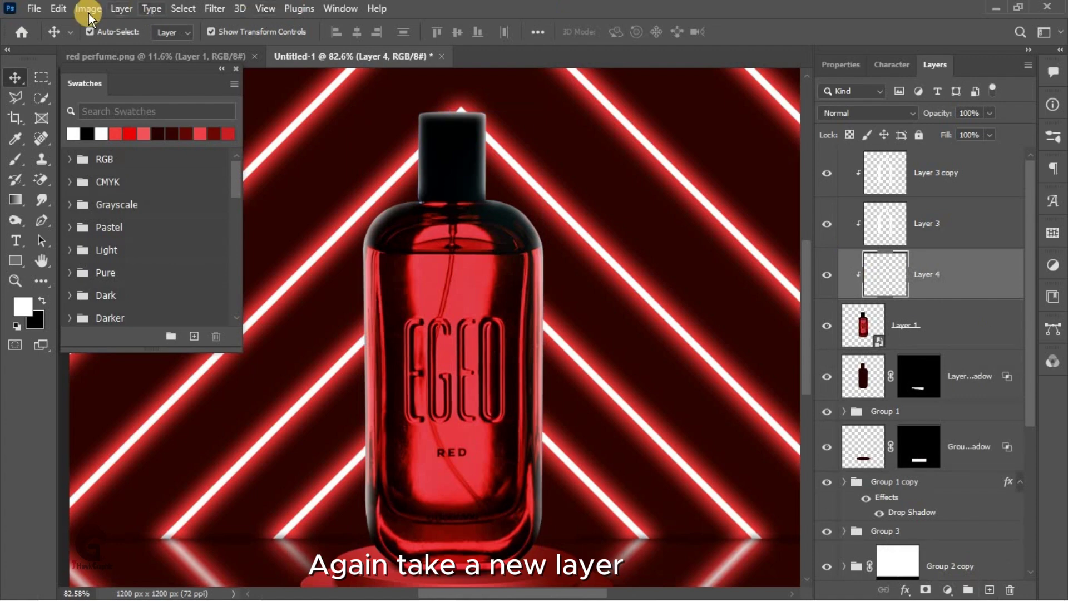
left_click(58, 9)
left_click(95, 248)
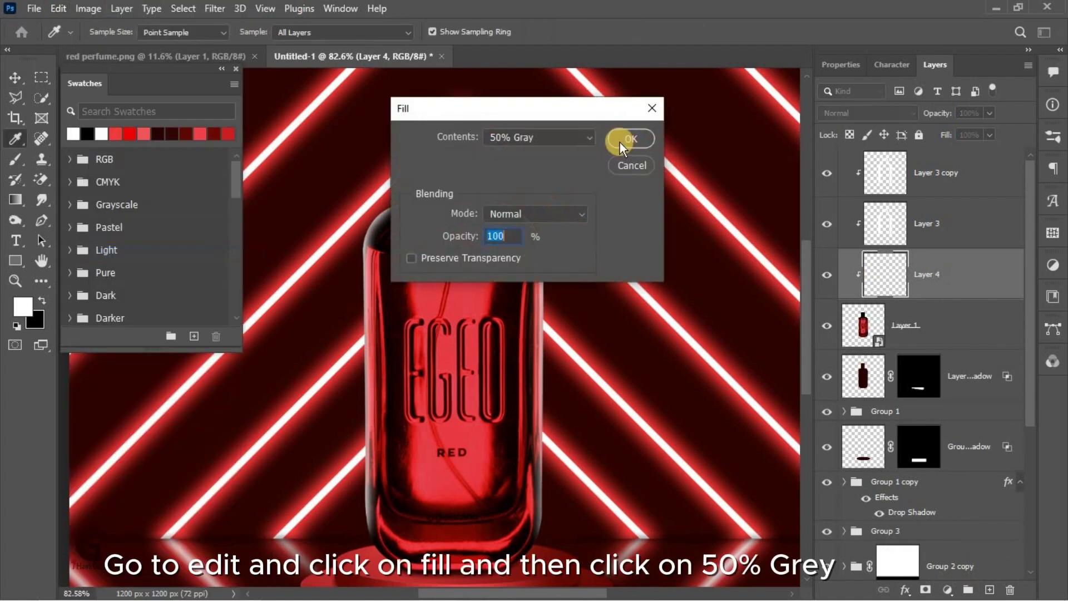
left_click(628, 137)
left_click(863, 114)
left_click(868, 300)
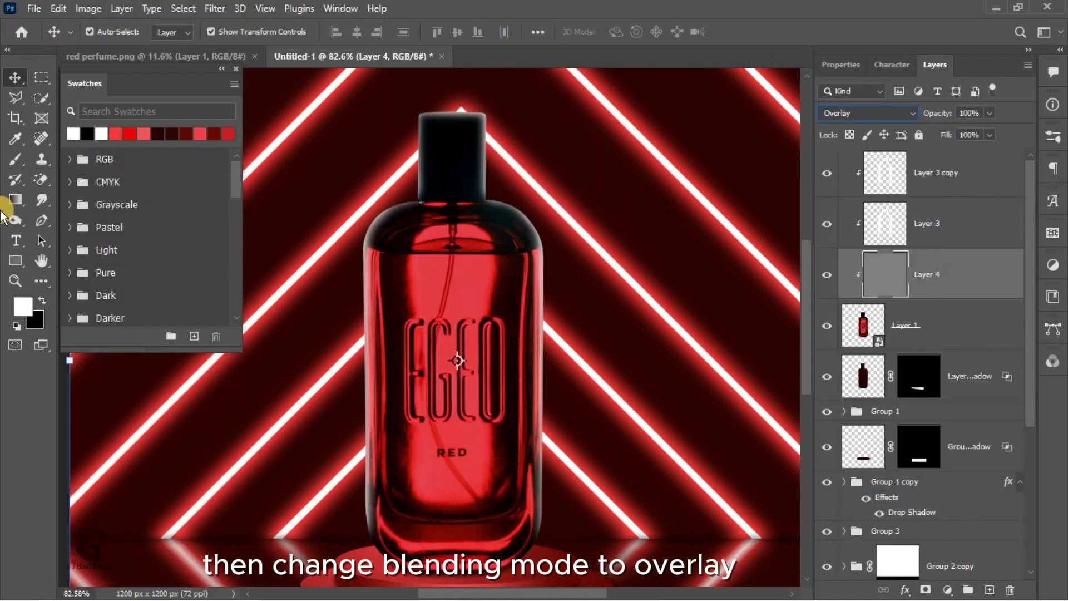
- Dodge bright strips along the bottle's lower part with a ~10 px brush, comparing with Layer 4 hidden
left_click(13, 219)
scroll(401, 155, "up", 3)
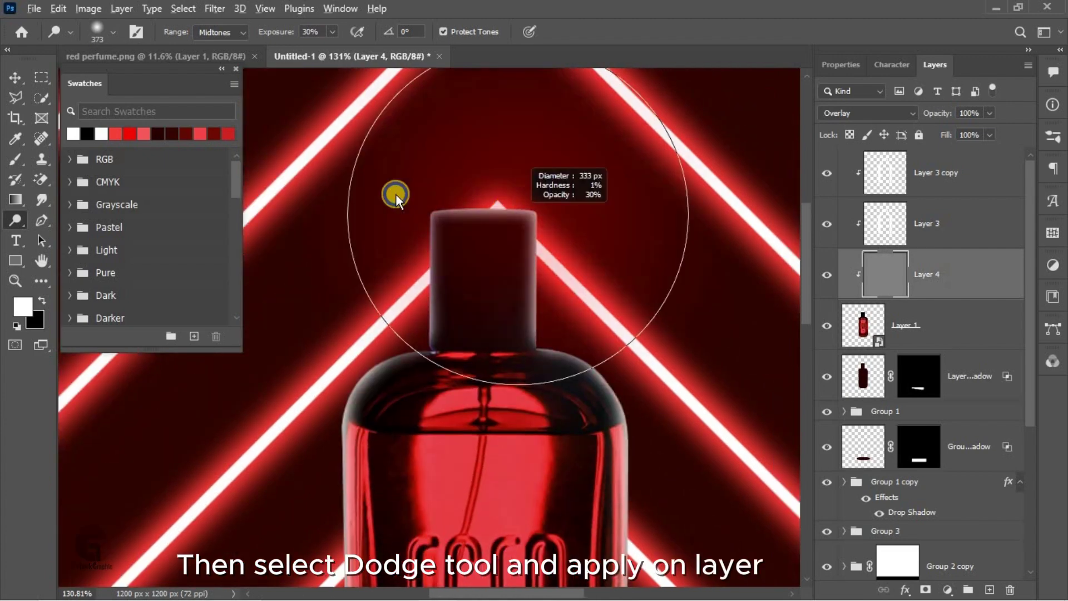
scroll(492, 179, "up", 2)
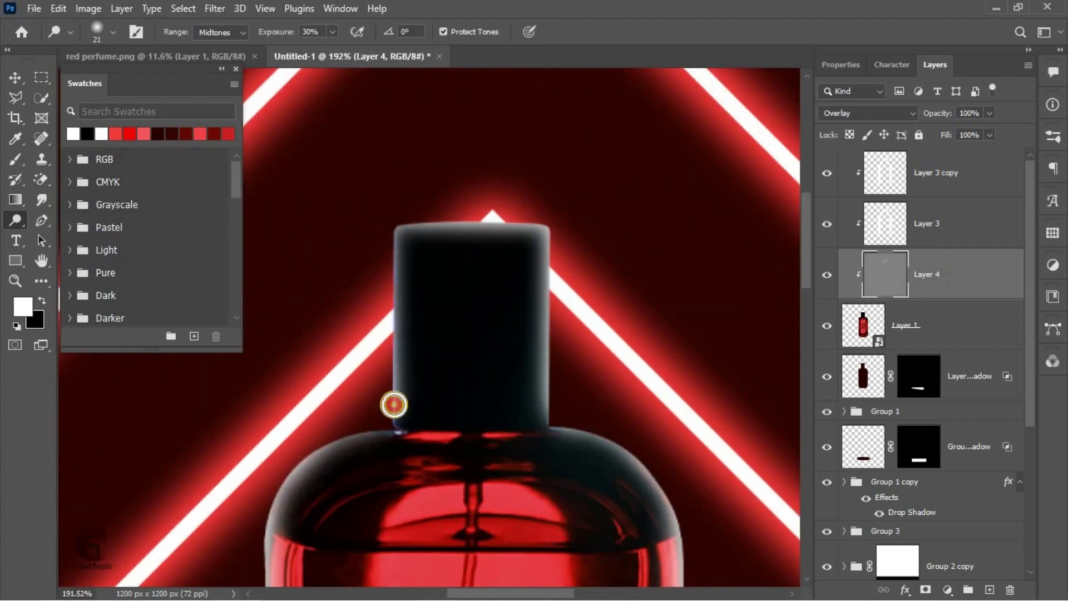
scroll(336, 321, "up", 2)
scroll(525, 300, "down", 1)
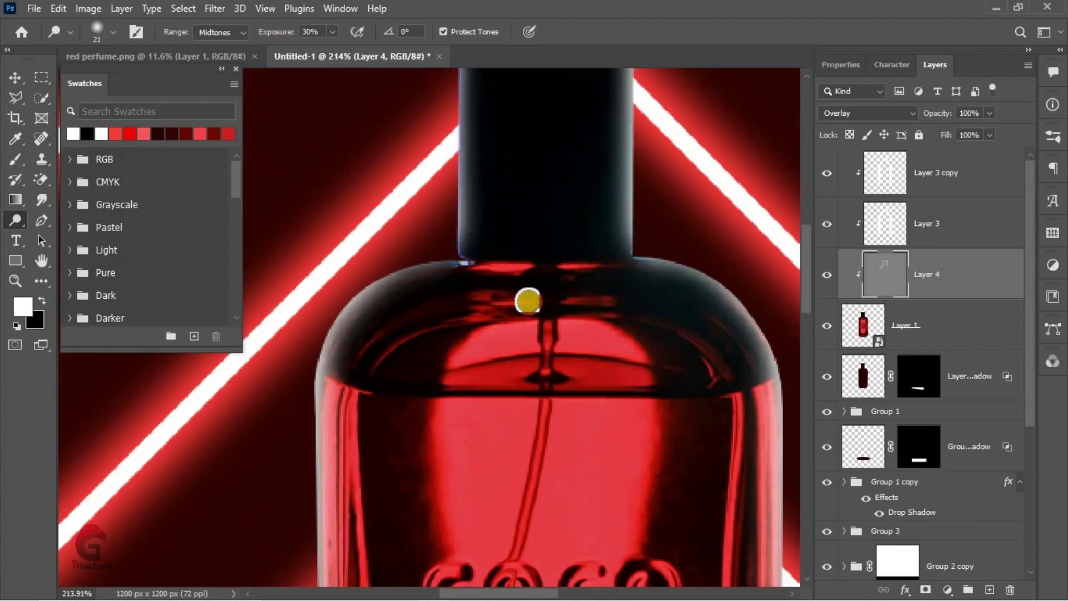
scroll(609, 218, "down", 1)
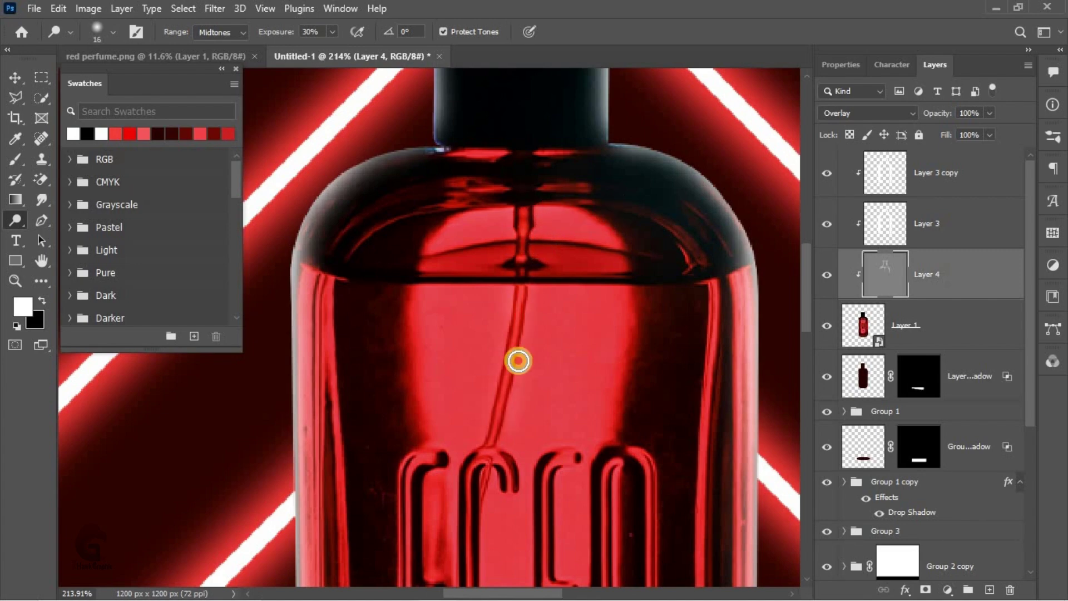
scroll(545, 311, "down", 1)
scroll(310, 274, "down", 1)
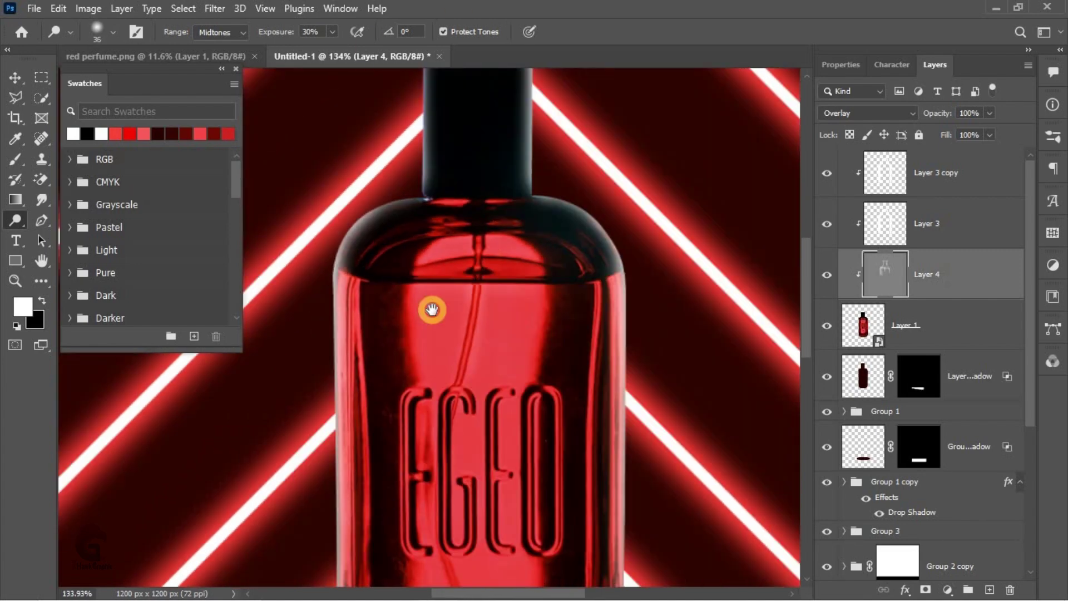
scroll(431, 310, "down", 5)
scroll(401, 433, "up", 2)
left_click_drag(524, 222, 472, 207)
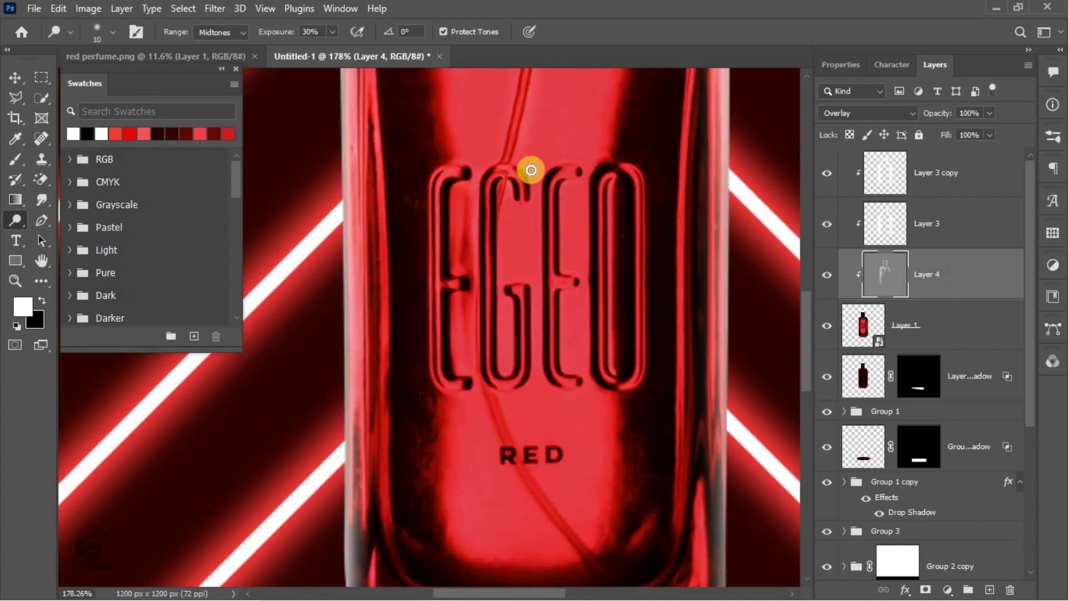
scroll(645, 280, "down", 1)
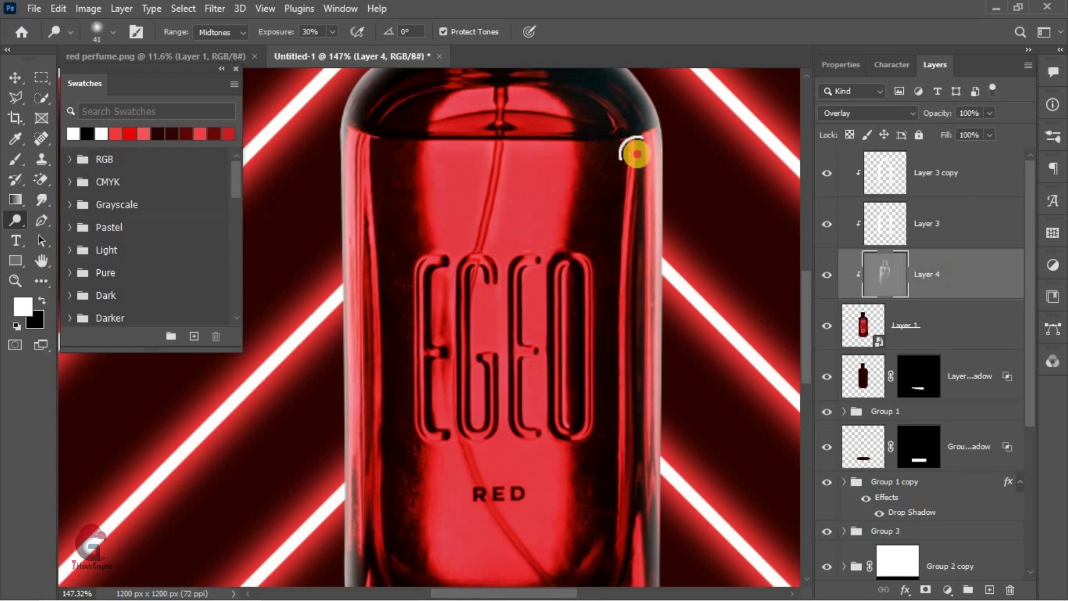
scroll(584, 267, "down", 5)
scroll(605, 310, "up", 2)
scroll(605, 310, "down", 2)
scroll(605, 310, "left", 2)
mouse_move(341, 410)
left_mouse_down()
mouse_move(395, 381)
mouse_move(588, 341)
mouse_move(335, 480)
left_mouse_up()
scroll(603, 410, "down", 3)
scroll(603, 411, "down", 1)
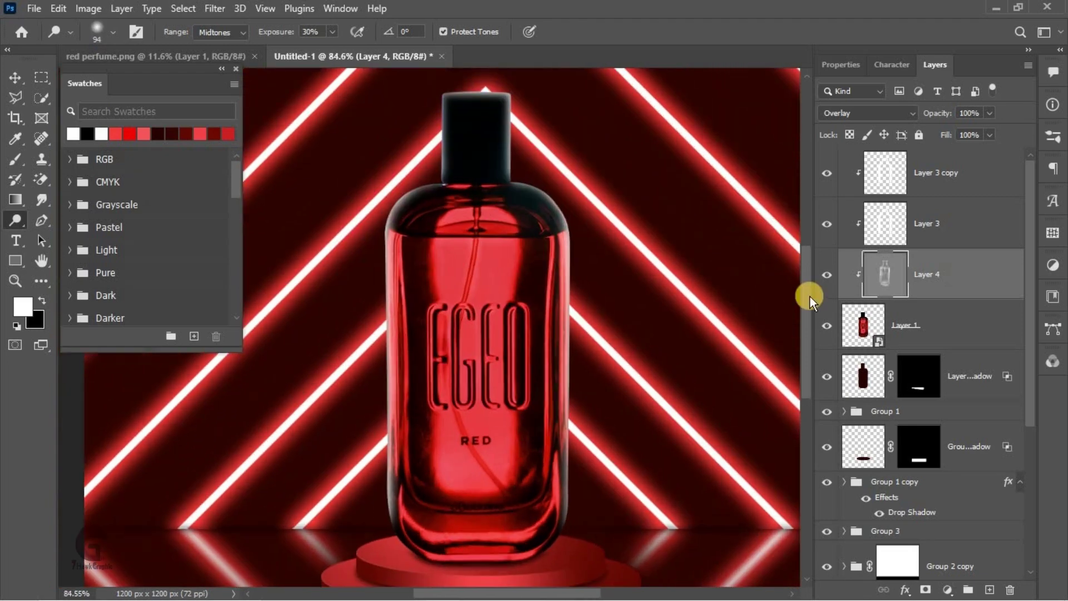
left_click(827, 275)
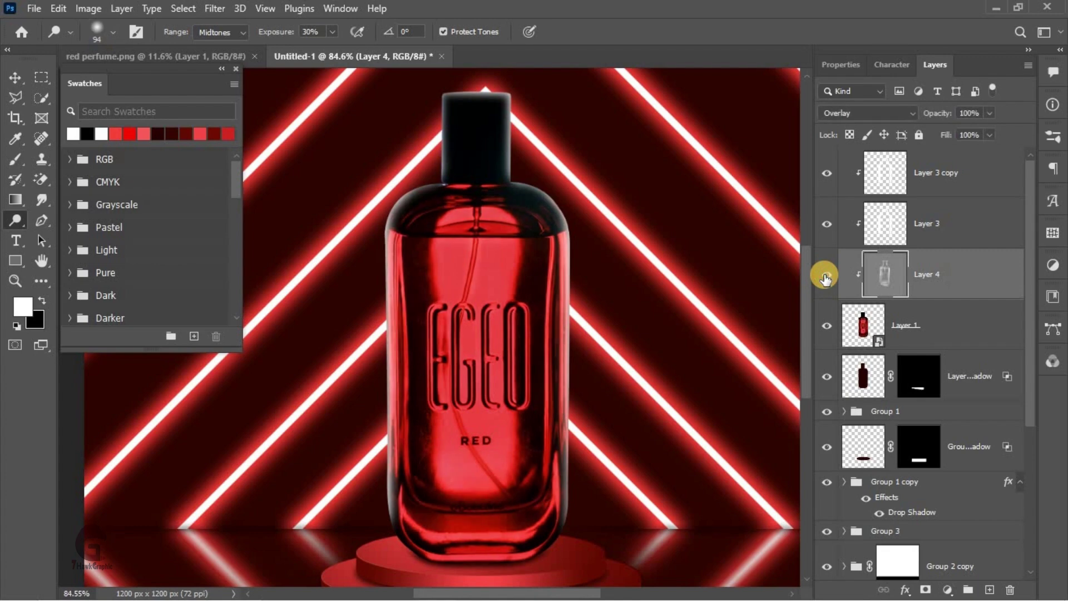
left_click(827, 276)
- Switch to the Burn tool and bring the bottle cap into view for darkening
right_click(20, 231)
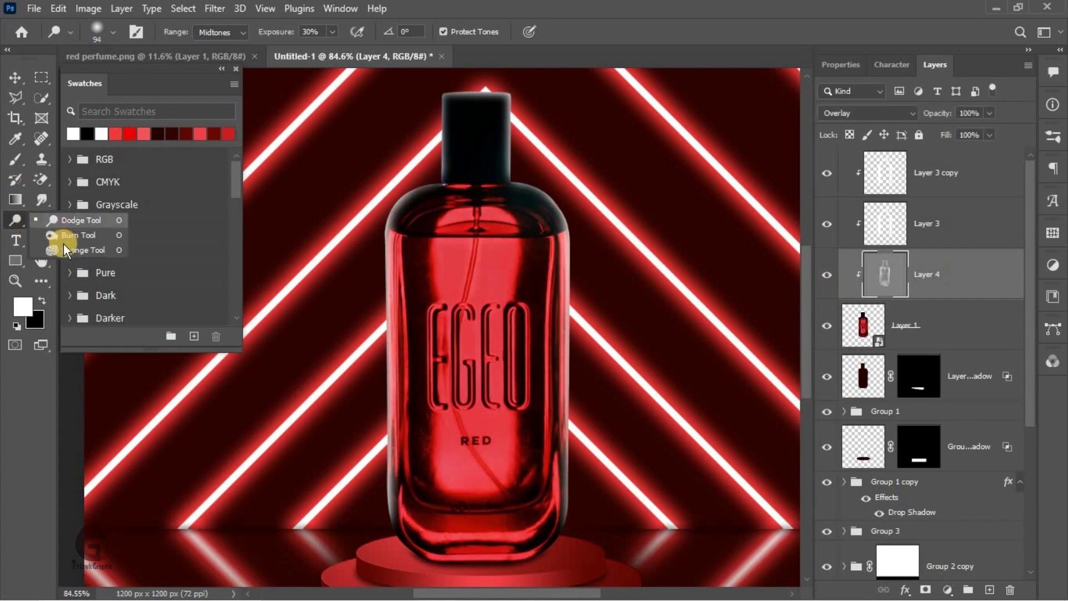
left_click(72, 233)
scroll(490, 431, "up", 3)
scroll(526, 464, "up", 2)
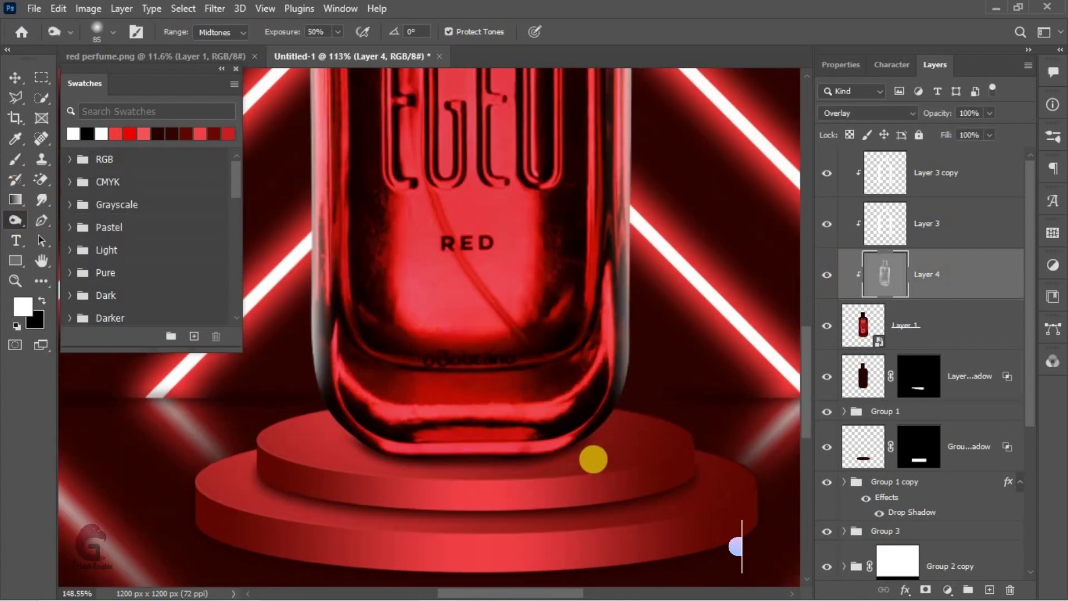
scroll(592, 458, "up", 2)
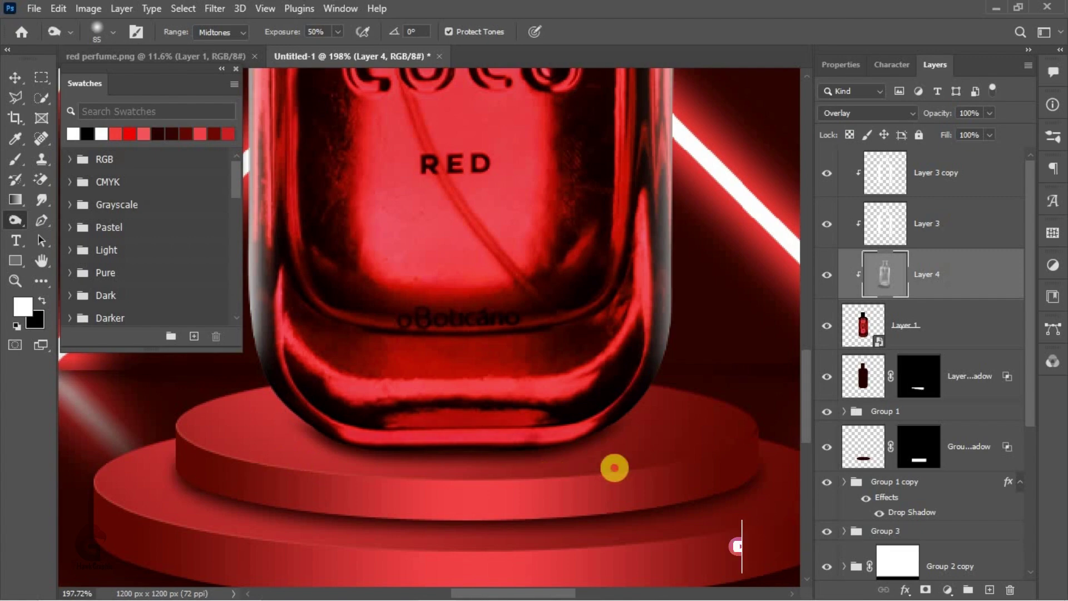
scroll(546, 445, "down", 2)
scroll(475, 307, "down", 2)
left_click_drag(474, 307, 486, 477)
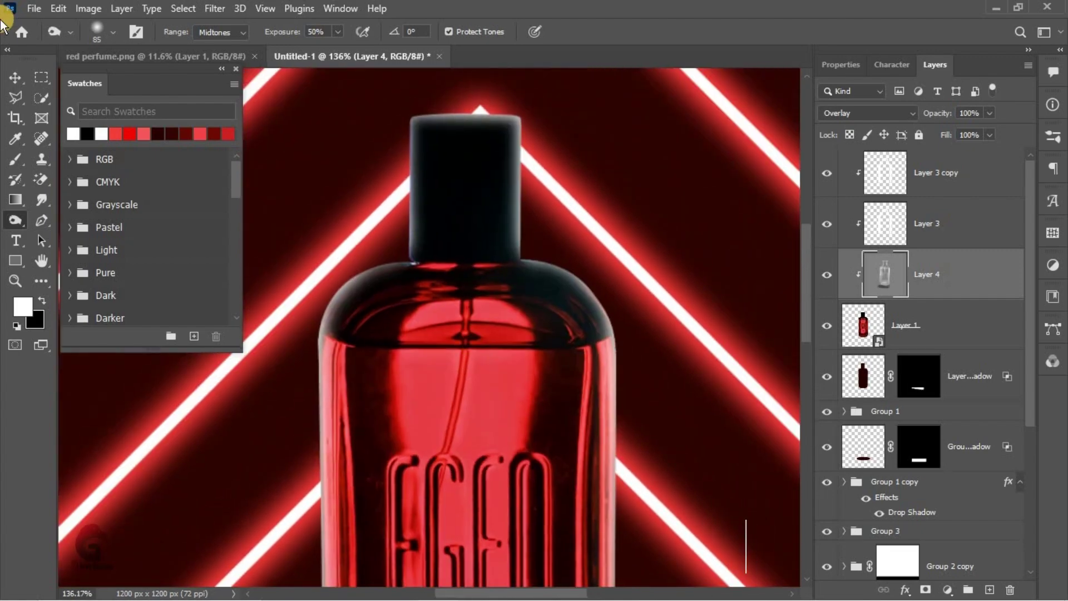
- Add a Curves adjustment layer and raise the curve to brighten the image
left_click(14, 78)
scroll(620, 362, "down", 1)
scroll(525, 379, "down", 2)
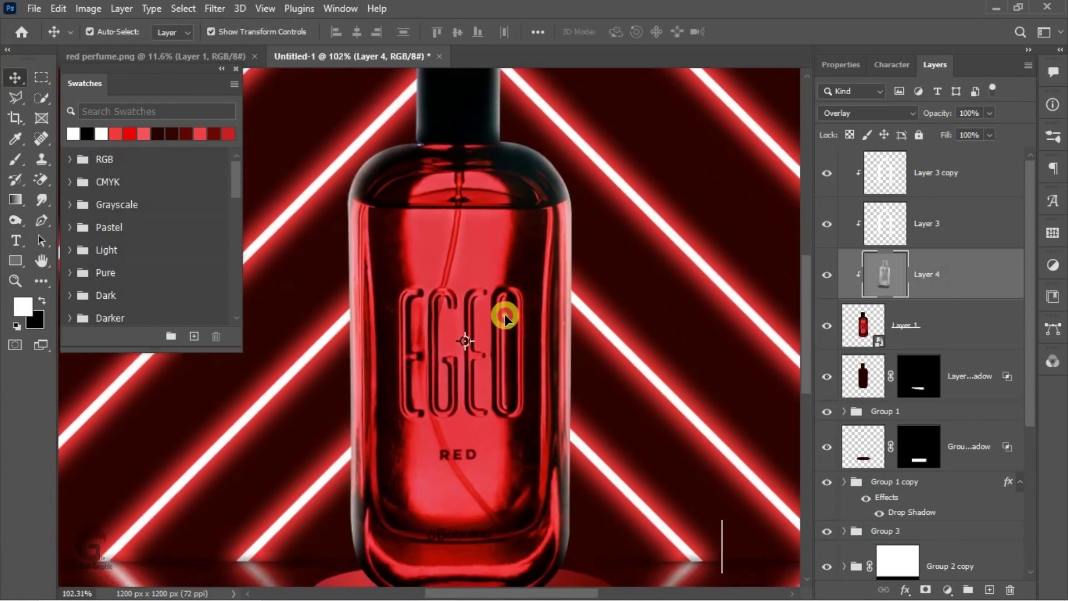
scroll(501, 309, "down", 2)
left_click(948, 590)
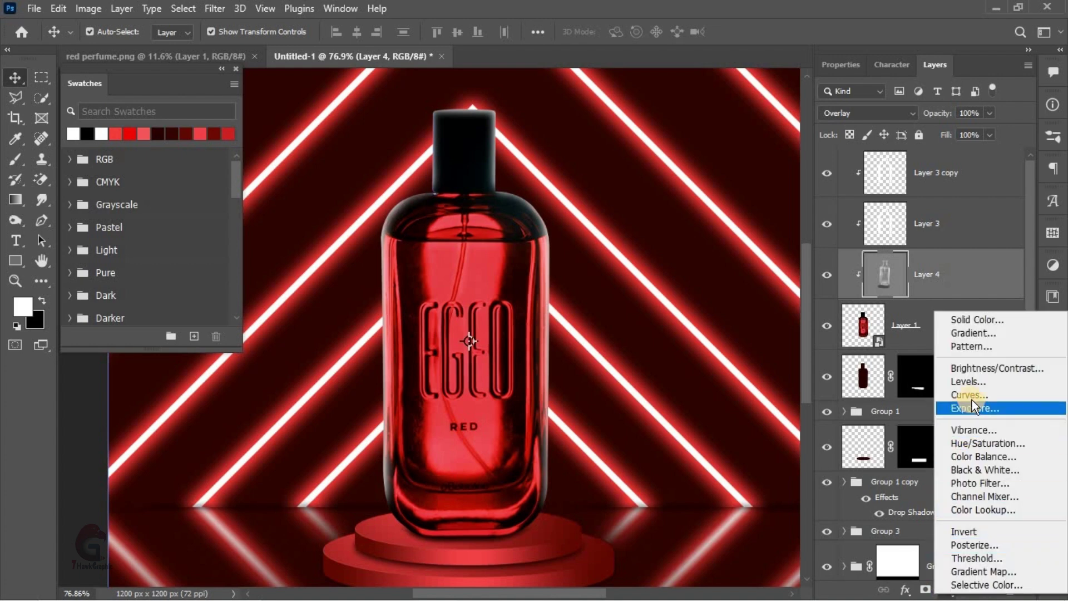
left_click(973, 400)
left_click(971, 179)
left_click_drag(971, 179, 964, 156)
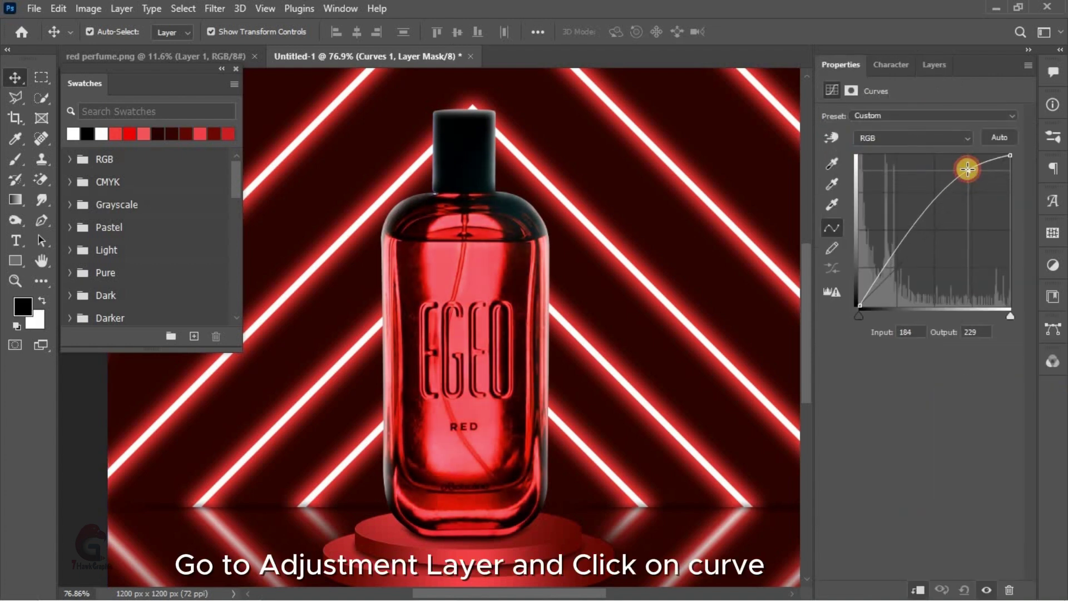
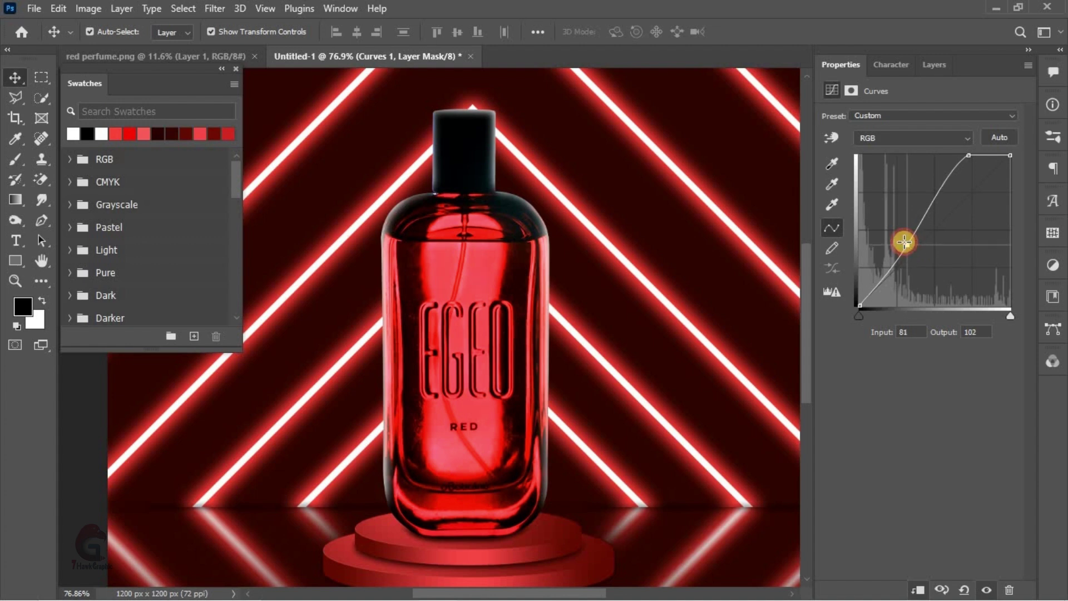
- Raise the Curves point to brighten, then invert the Curves mask to hide it
left_click_drag(904, 242, 902, 239)
left_click(940, 64)
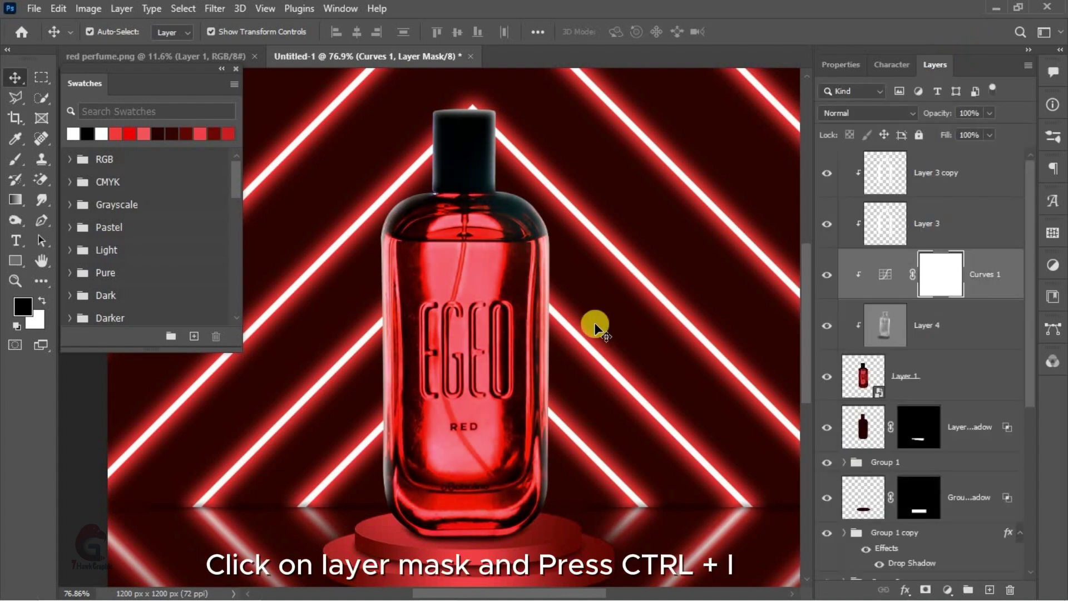
key("ctrl+i")
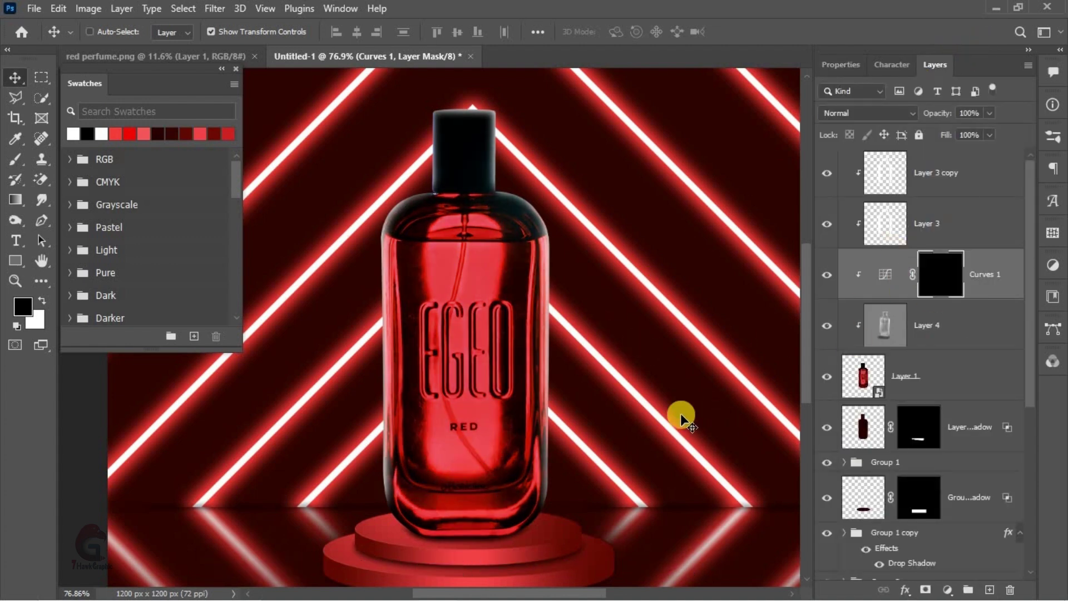
- Paint white on the Curves mask along the bottle's edges and cap
left_click(15, 159)
scroll(562, 178, "up", 3)
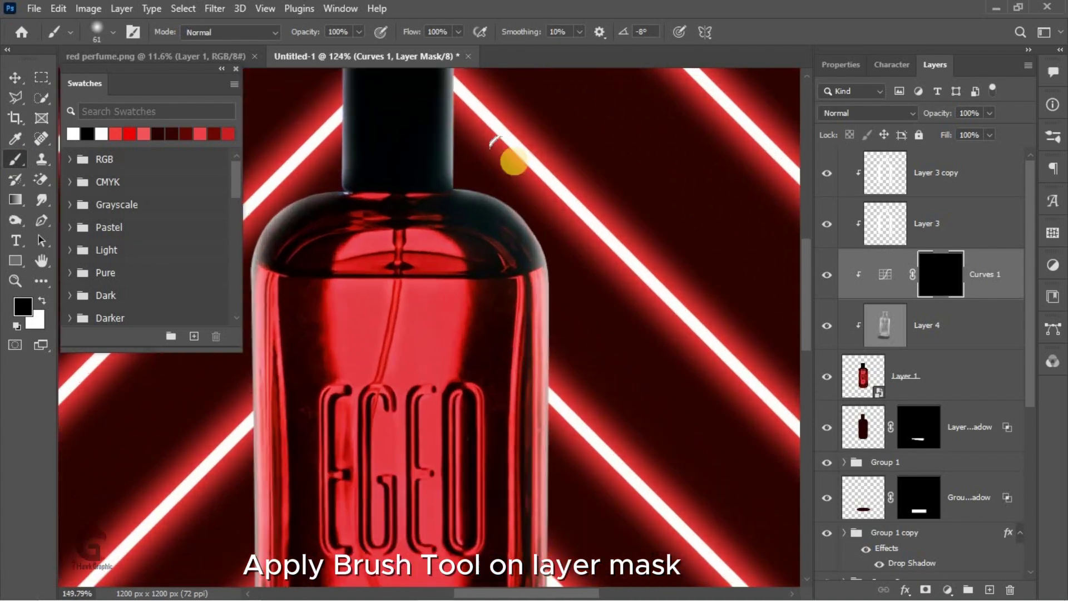
scroll(500, 156, "up", 2)
left_click_drag(540, 182, 550, 390)
scroll(559, 255, "down", 2)
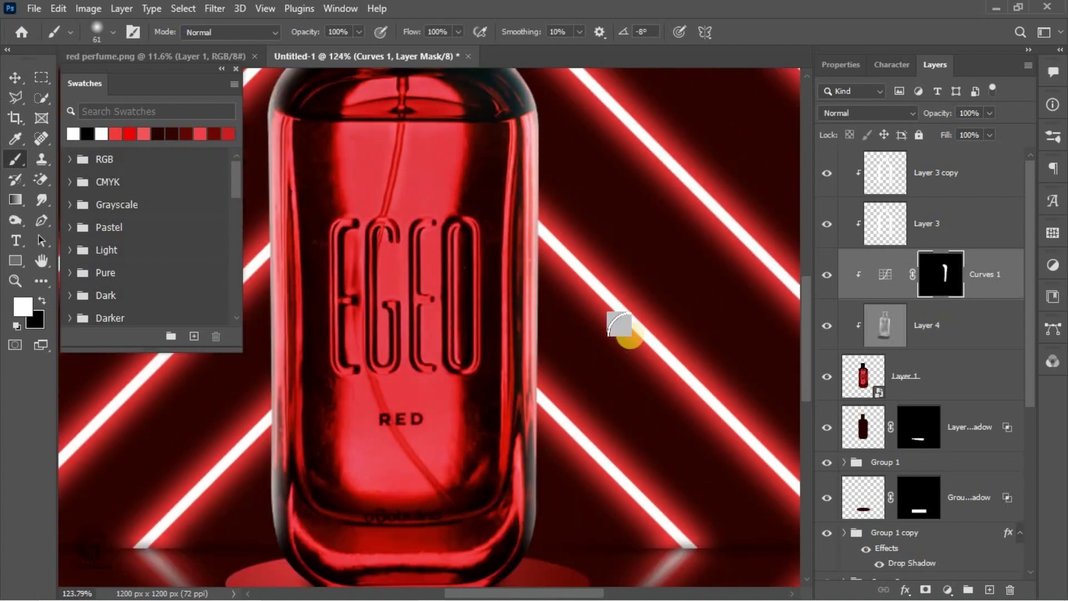
left_click_drag(393, 210, 409, 457)
- Paint the brightening back along the bottle base, then deselect the layer
scroll(412, 459, "up", 5)
scroll(454, 292, "up", 2)
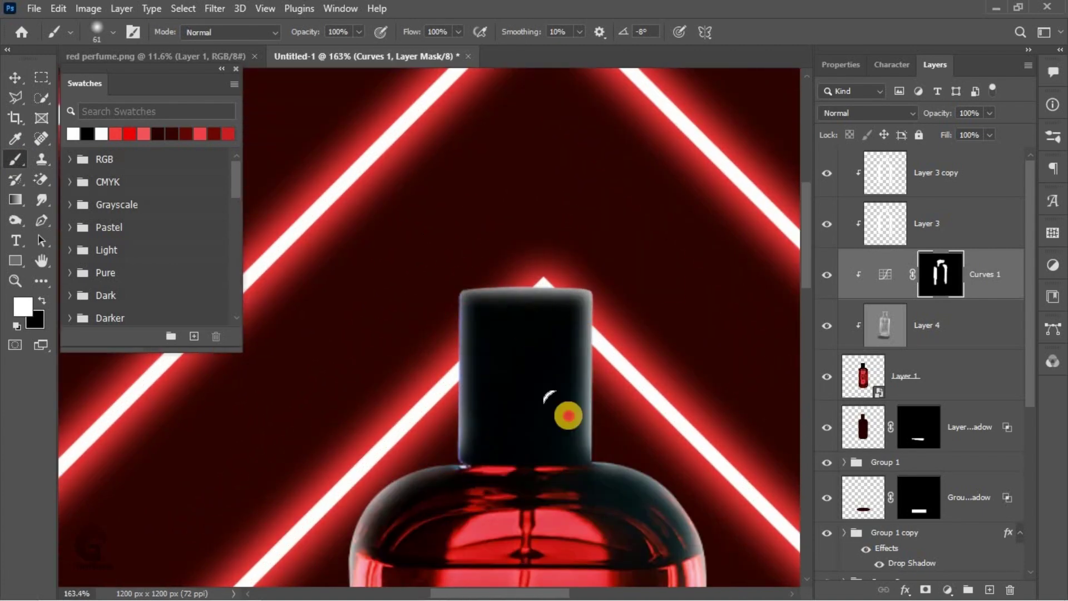
scroll(568, 416, "down", 5)
scroll(508, 241, "down", 3)
scroll(551, 295, "down", 3)
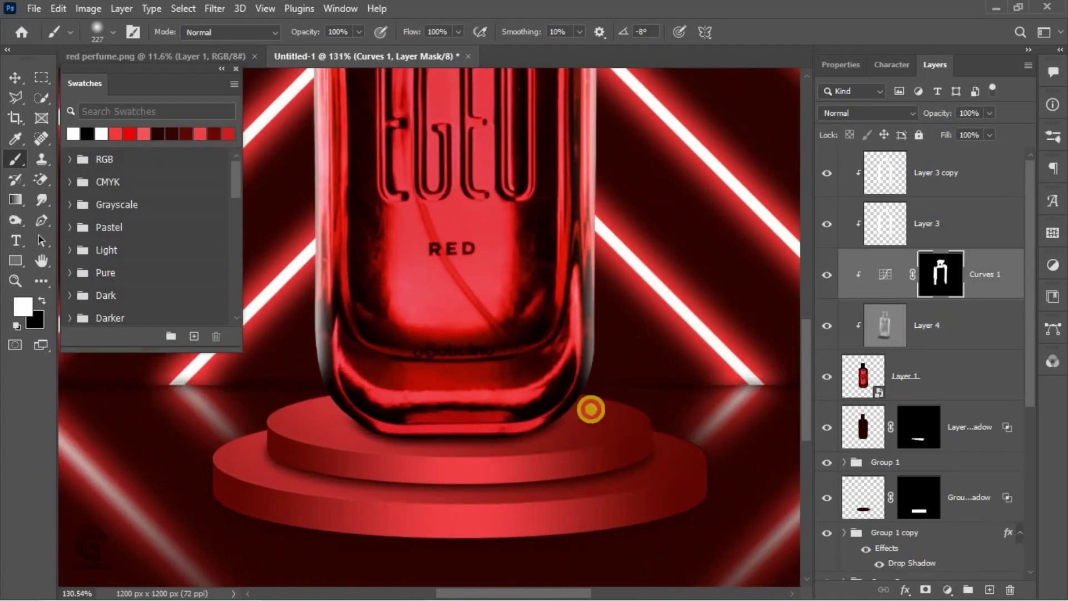
left_click_drag(591, 409, 393, 401)
scroll(410, 334, "down", 4)
scroll(566, 477, "down", 1)
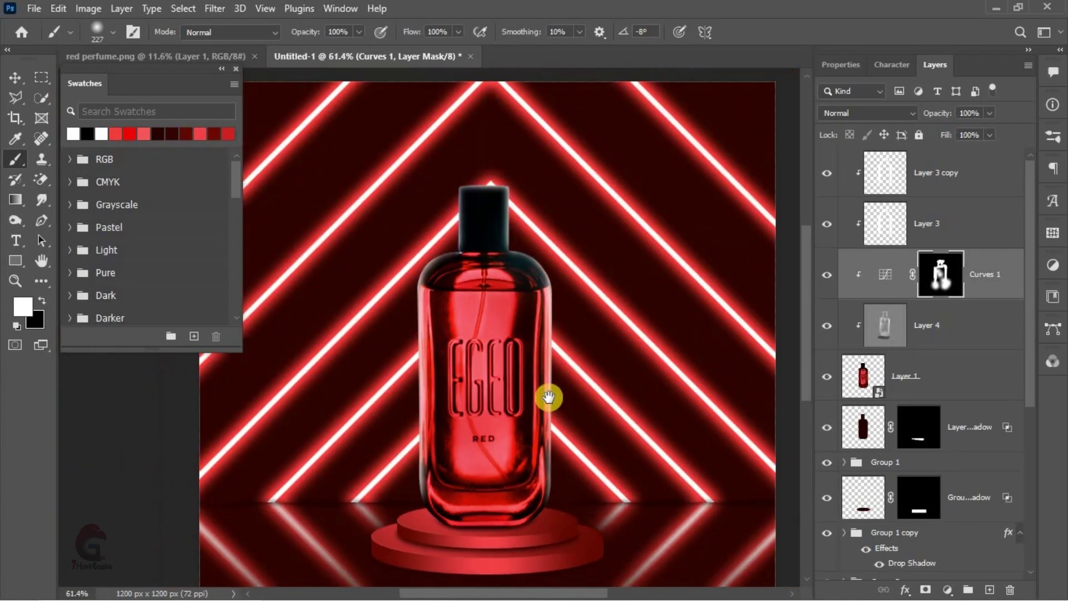
left_click(15, 77)
left_click(501, 436)
- Select the top layer, Layer 3 copy, and add a new empty layer above it
scroll(503, 355, "down", 1)
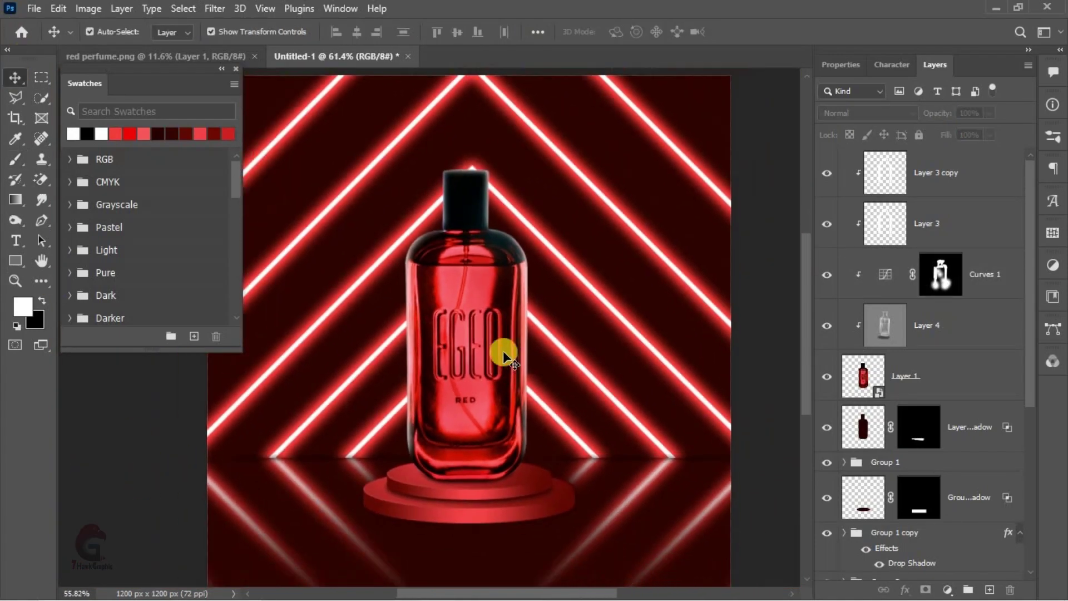
scroll(522, 439, "down", 1)
left_click_drag(522, 443, 528, 455)
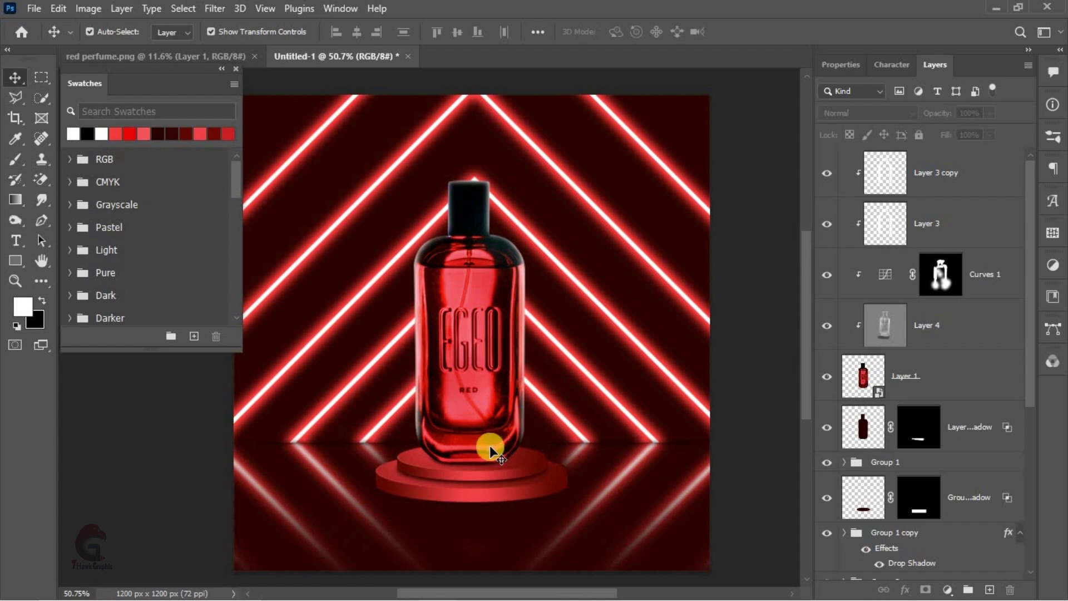
scroll(490, 445, "up", 3)
scroll(392, 469, "up", 1)
scroll(394, 471, "up", 3)
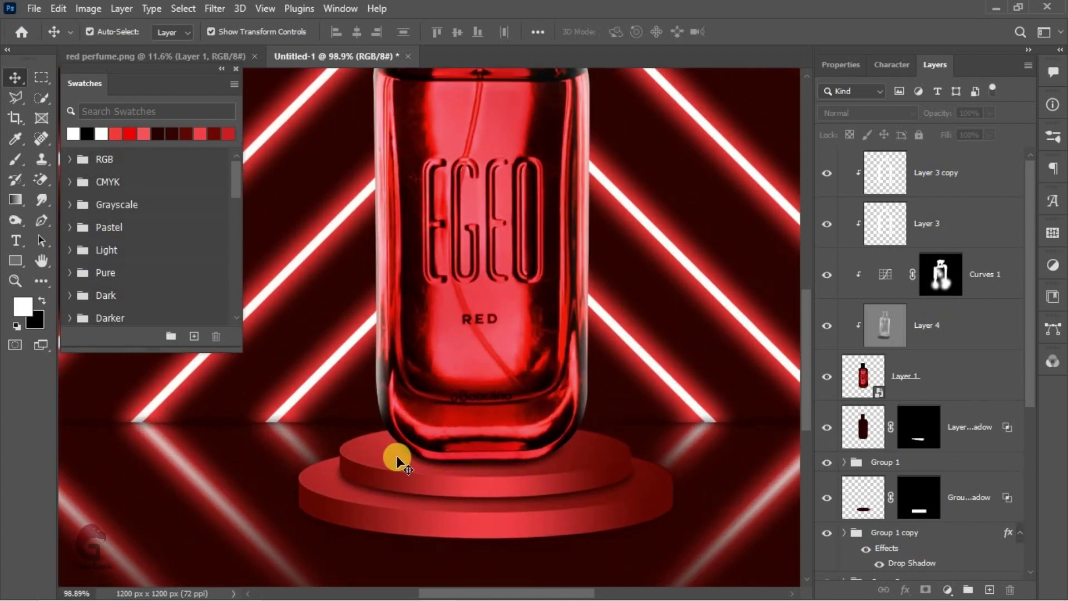
left_click(388, 458)
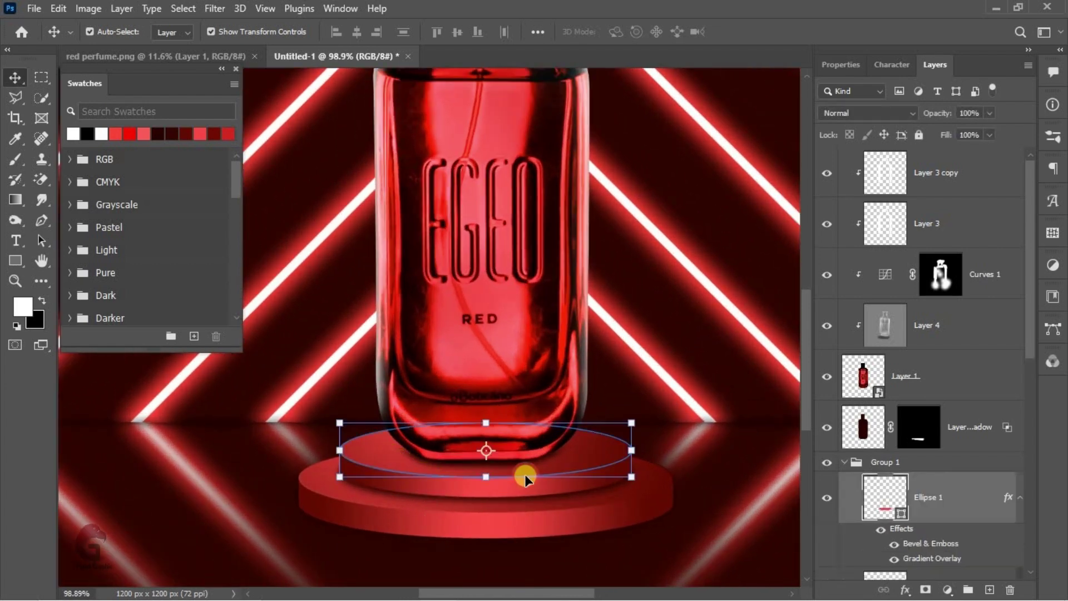
left_click(966, 430)
left_click(945, 192)
left_click(989, 590)
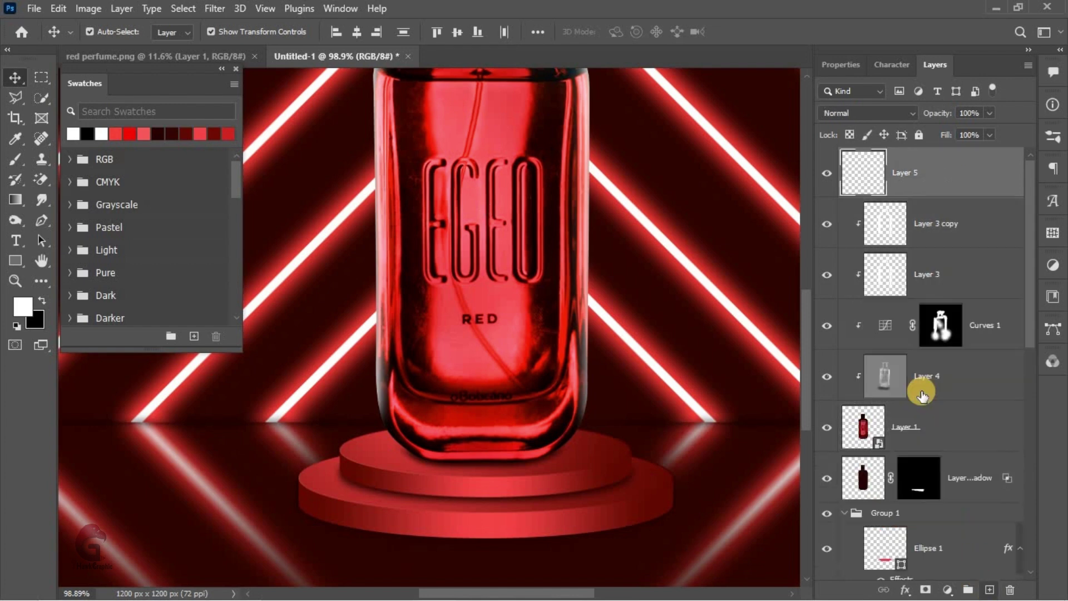
- Group the bottle layers down to the shadow into Group 4, then add a layer above Ellipse 1
left_click(971, 477, "shift")
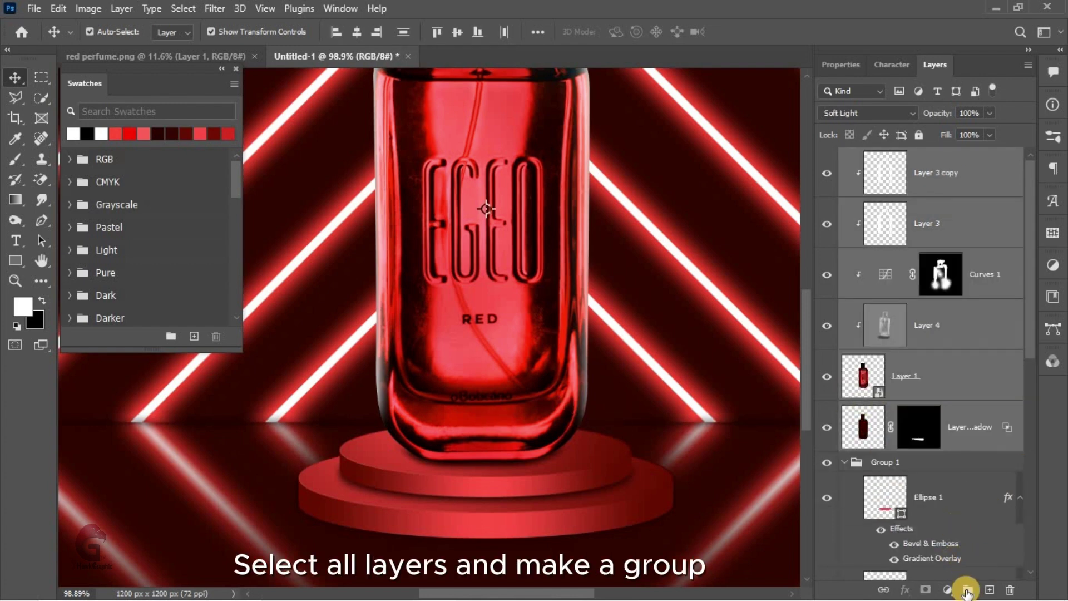
left_click(968, 589)
left_click(394, 463)
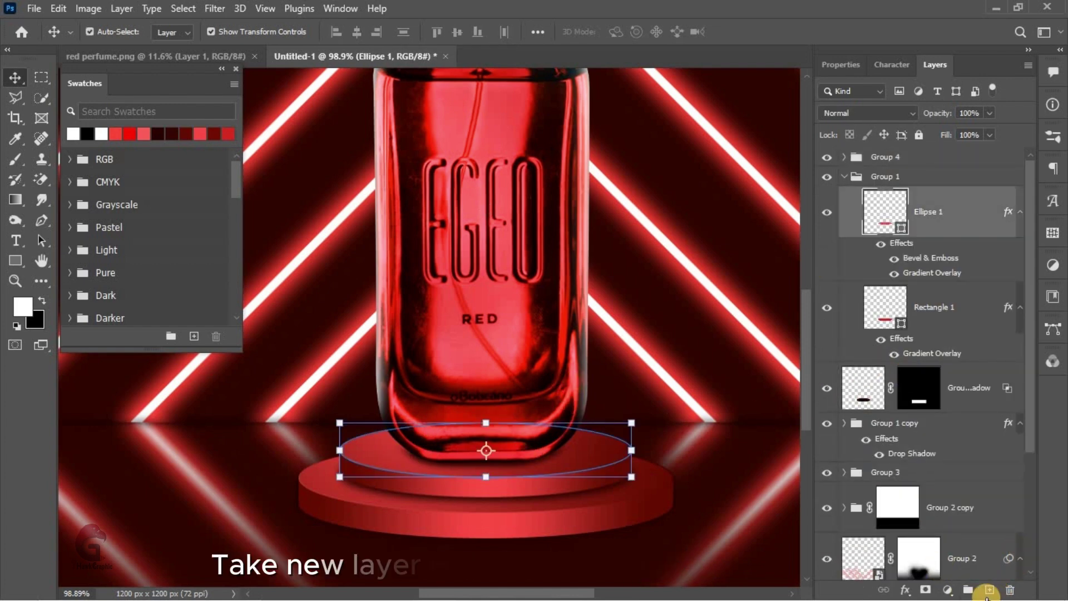
left_click(989, 589)
- Paint a glow inside the podium-top outline on Layer 5 and blend it as Overlay
left_click(889, 265, "ctrl")
scroll(424, 422, "down", 1)
key("b")
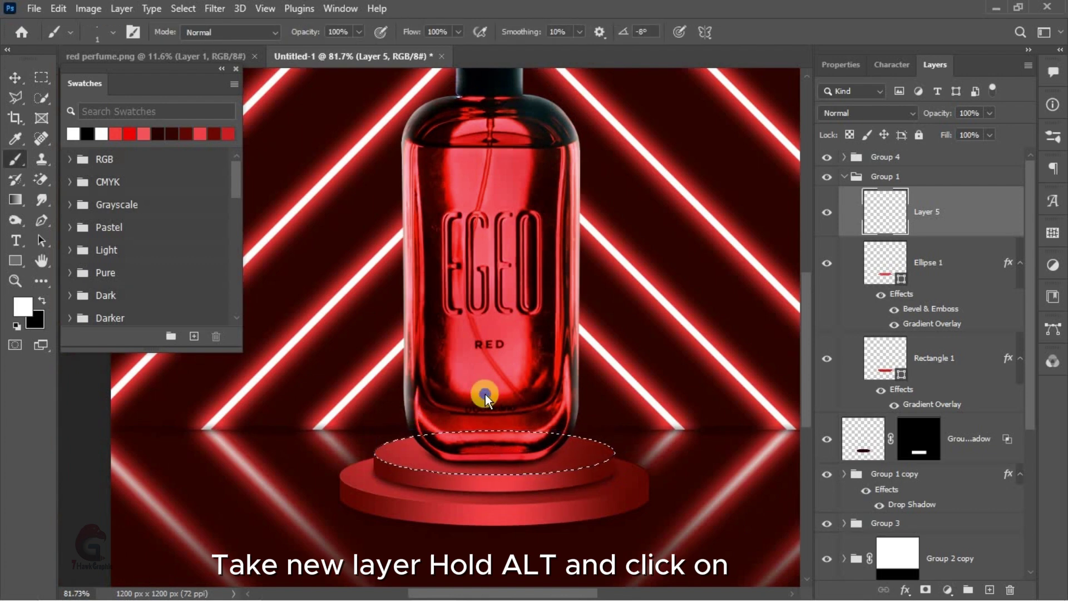
key("ctrl+d")
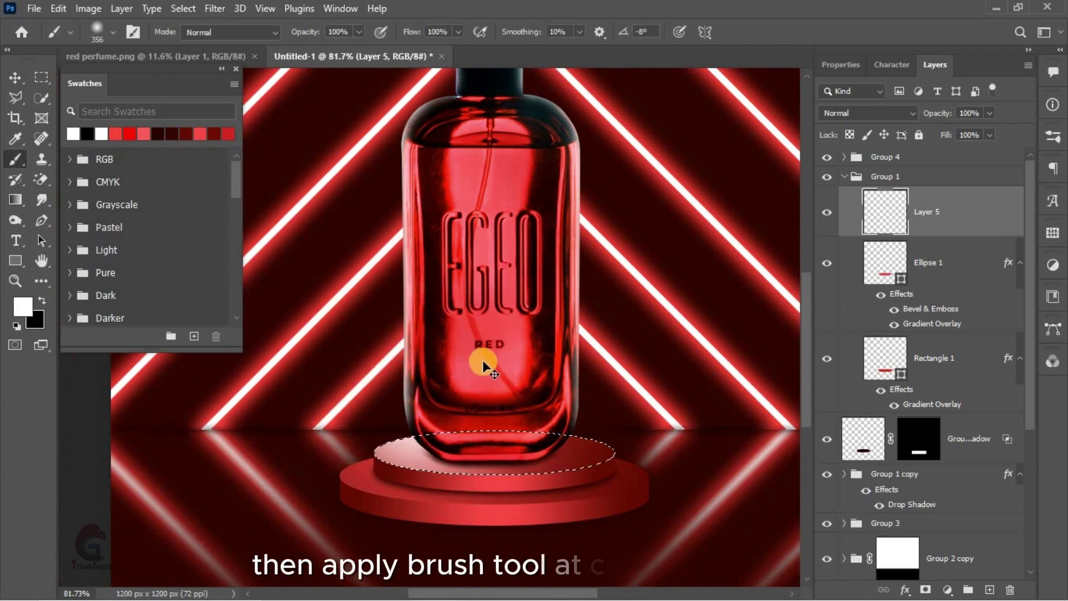
left_click(859, 116)
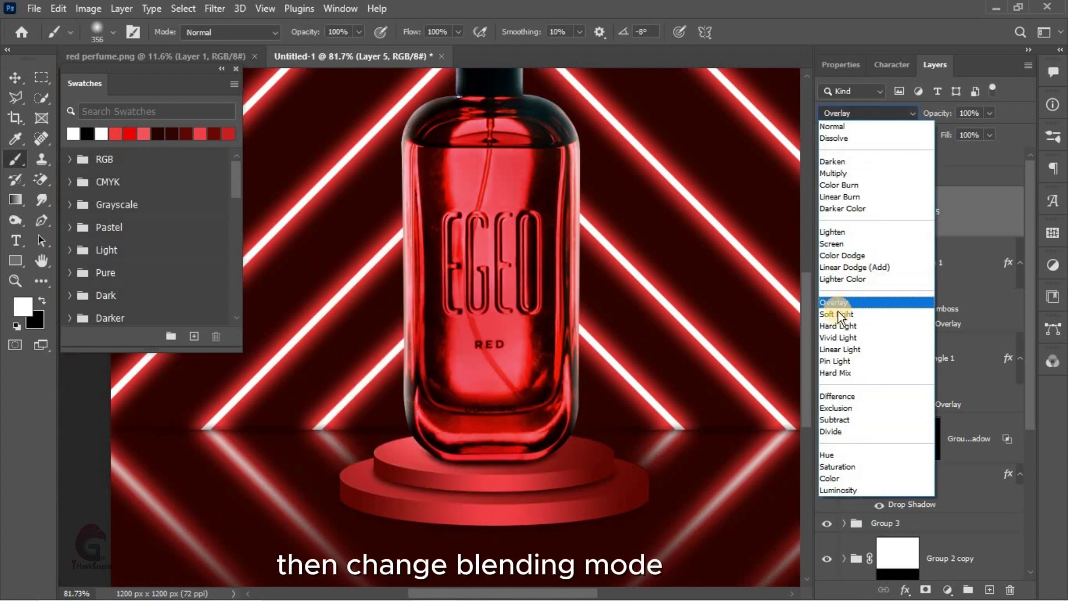
key("Escape")
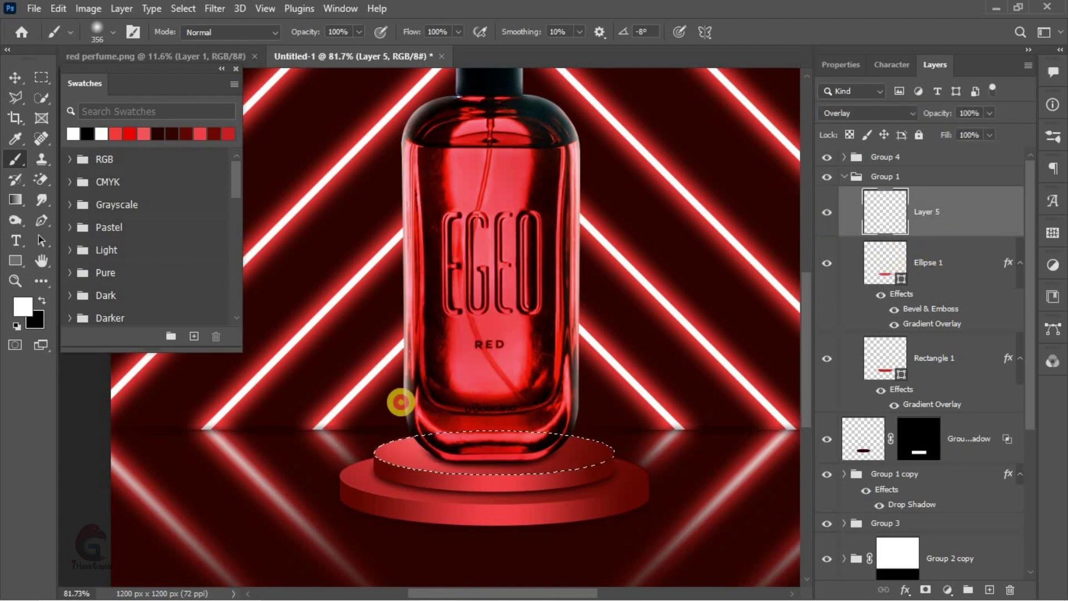
- Shrink the brush and select the lower podium's Ellipse 1 inside Group 1 copy
scroll(586, 411, "down", 2)
left_click_drag(585, 412, 539, 395)
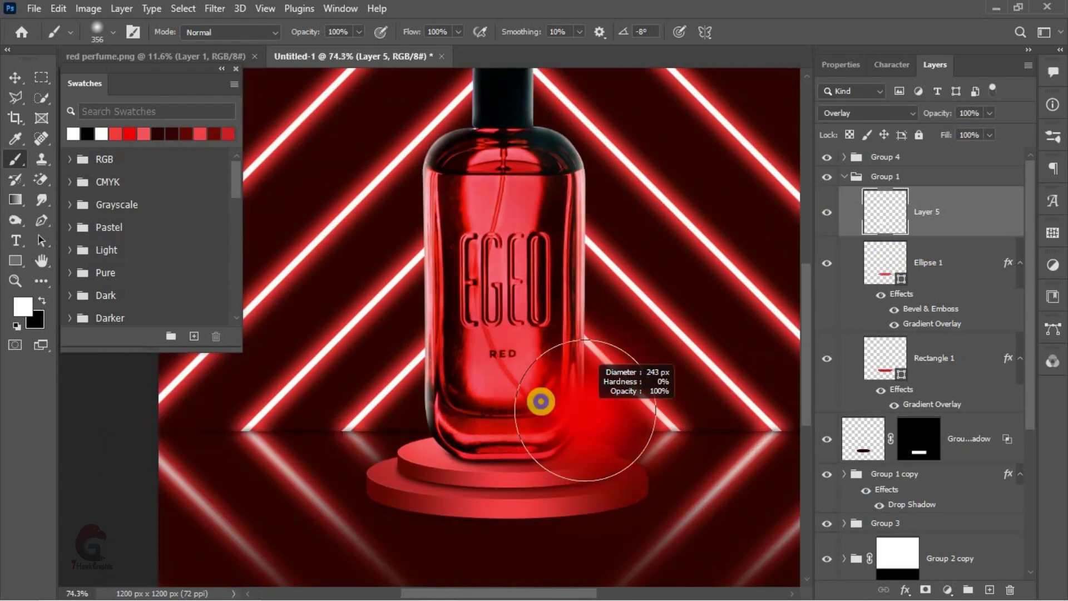
left_click(845, 474)
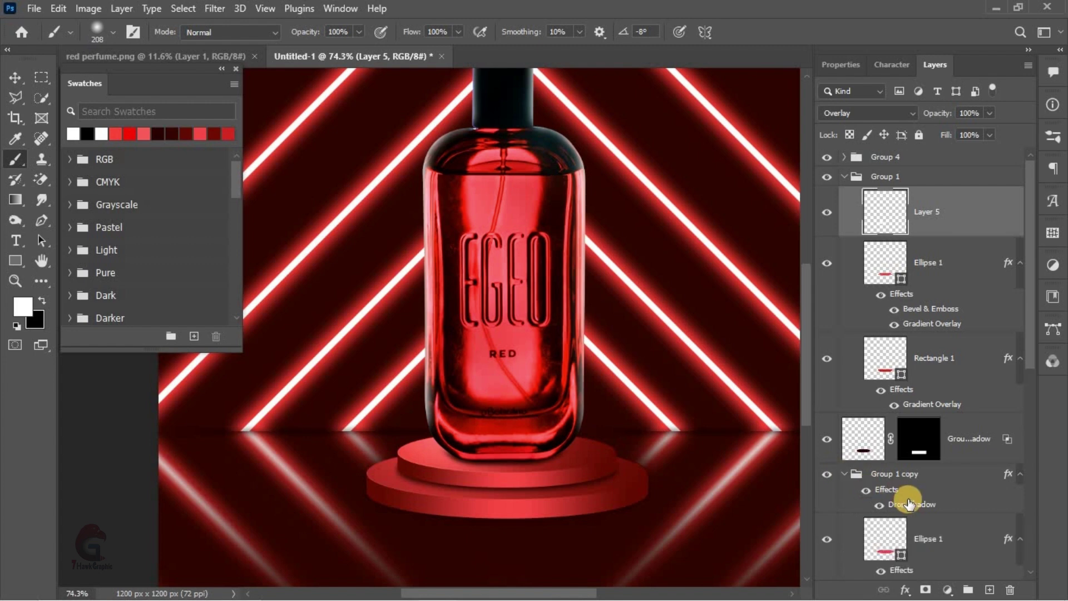
scroll(891, 503, "down", 1)
left_click(961, 520)
- Add Layer 6 with a glow on the lower tier, blended as Overlay
left_click(989, 590)
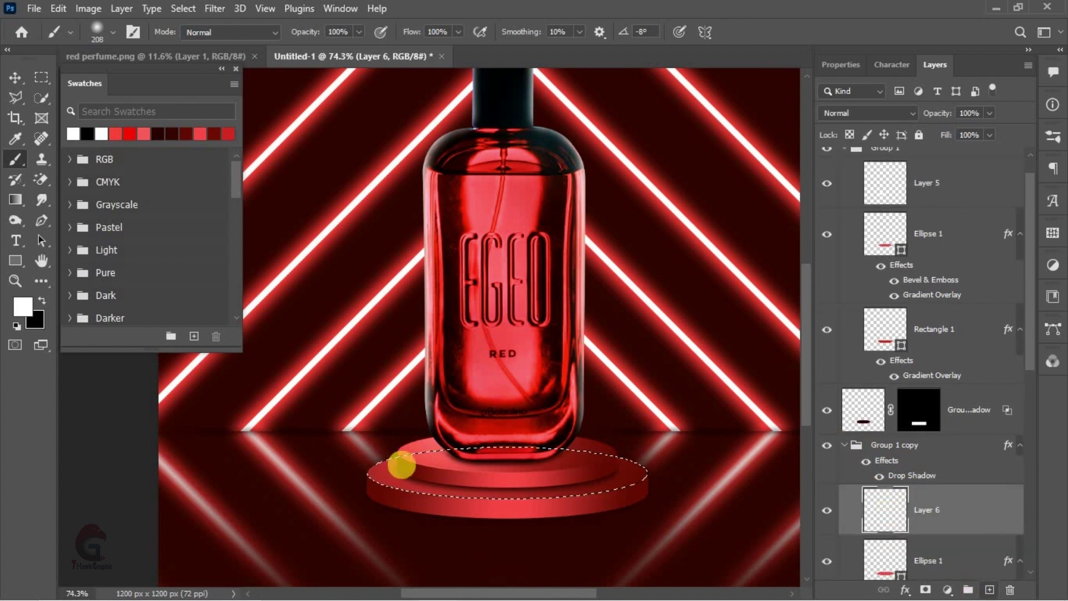
scroll(395, 468, "up", 2)
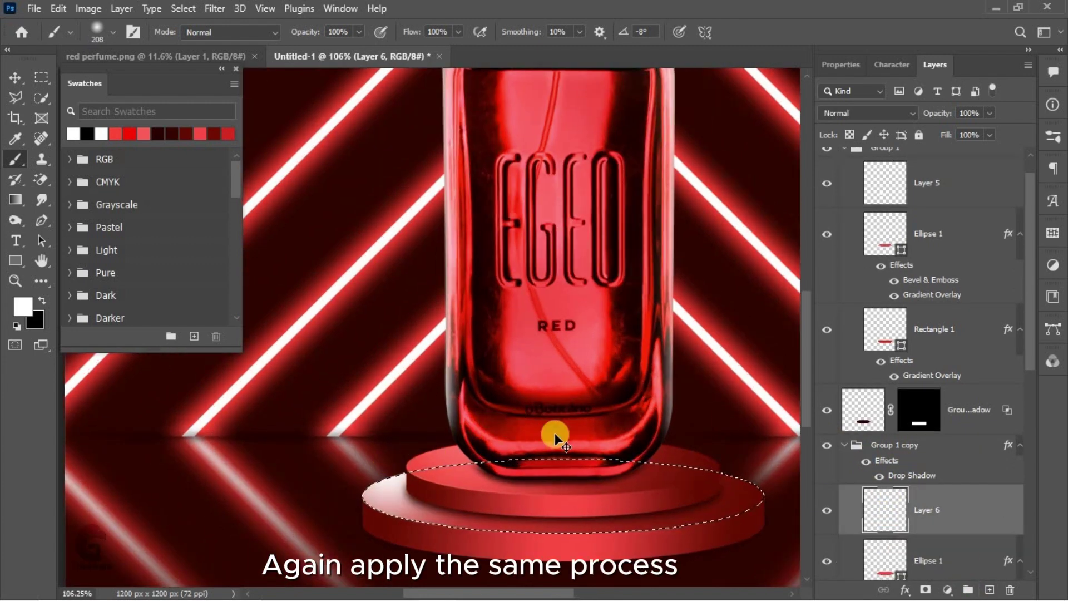
key("ctrl+d")
left_click(875, 107)
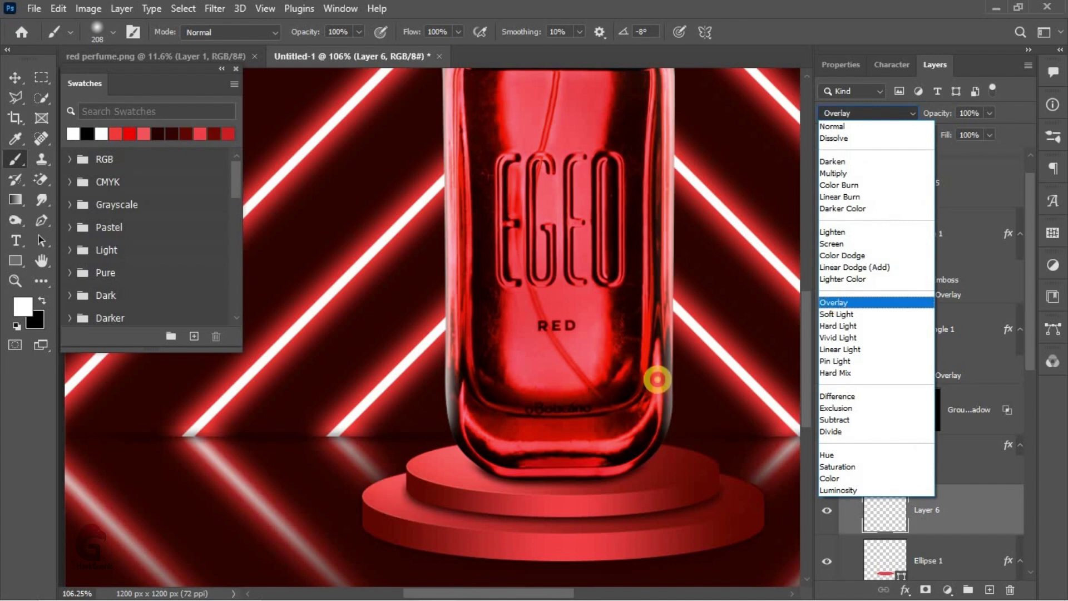
left_click(838, 302)
scroll(879, 518, "down", 1)
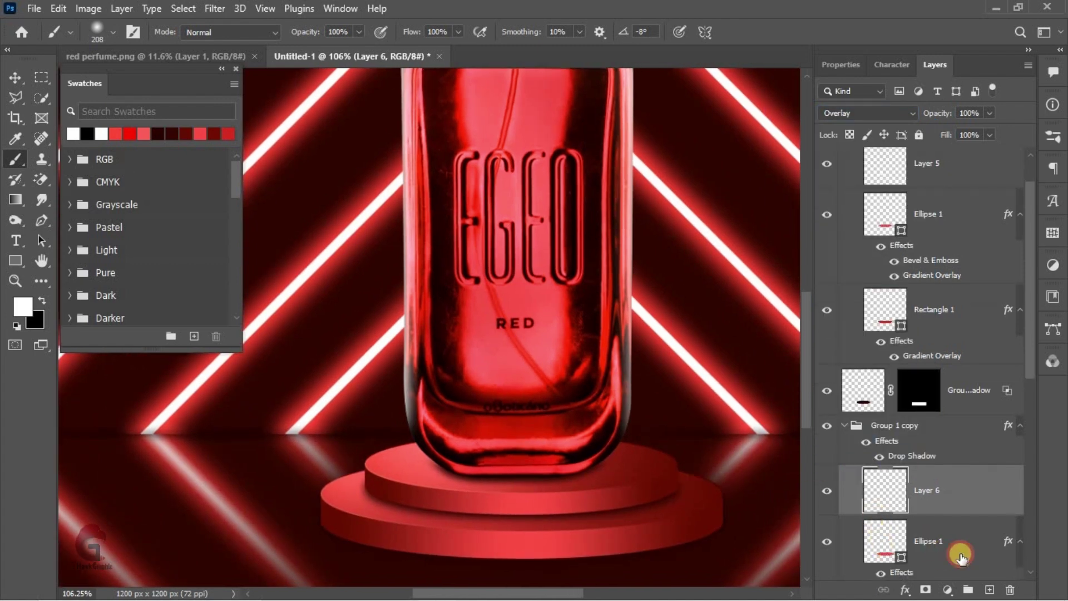
- Paint black on a new Layer 7 inside the platform outline, blended Soft Light at 55%
key("ctrl+shift+d")
left_click(989, 590)
key("x")
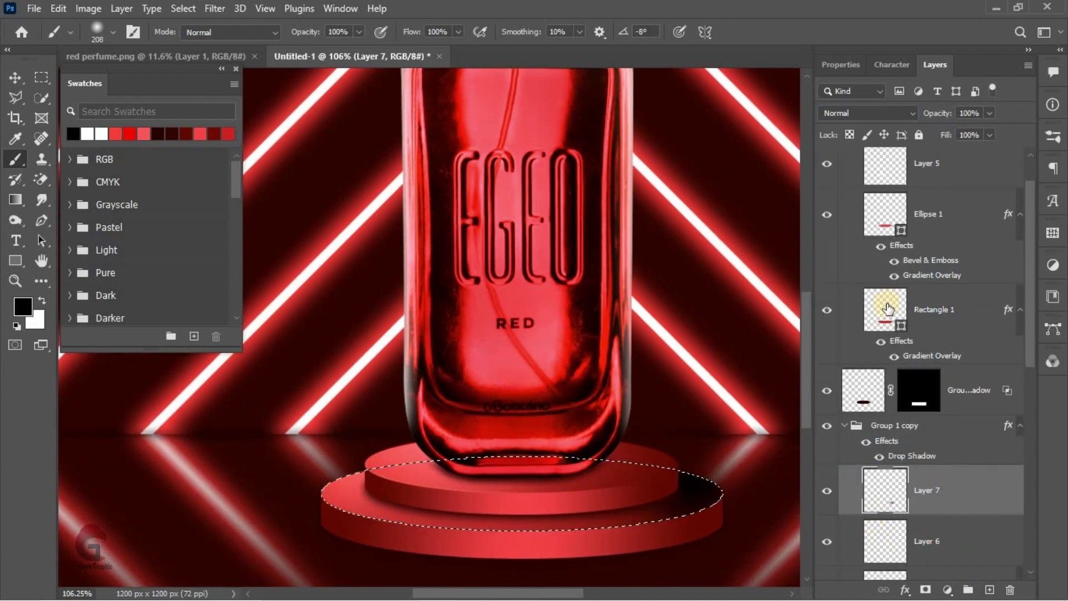
left_click(873, 113)
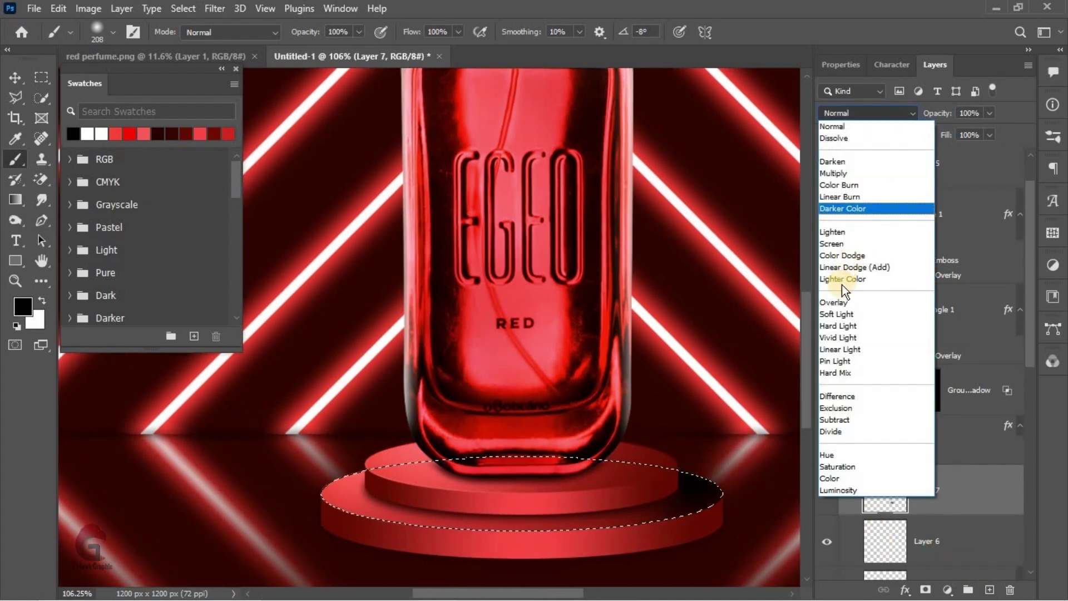
left_click(839, 314)
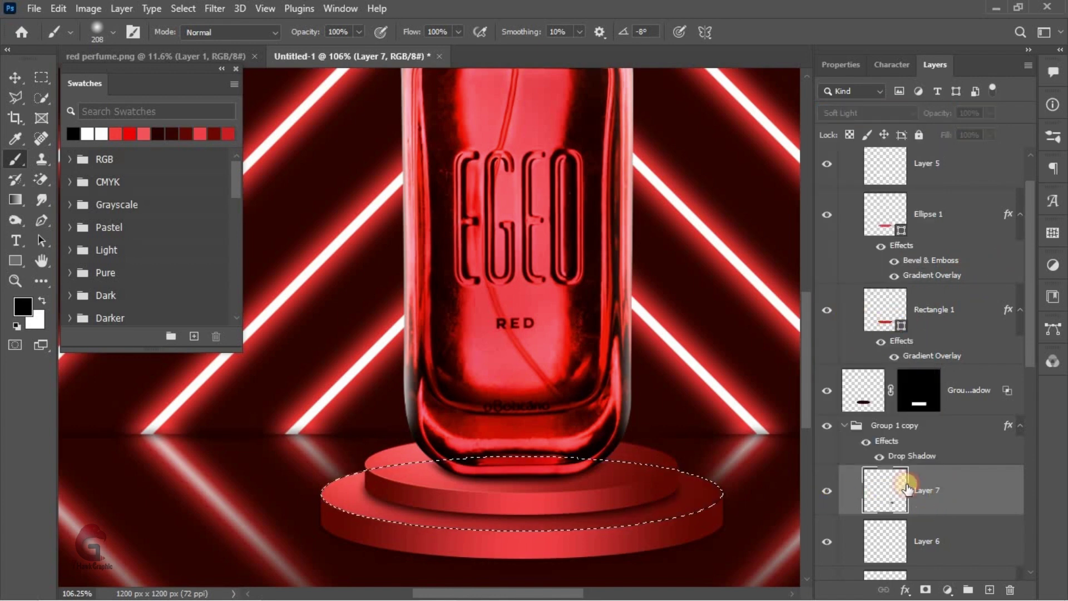
key("ctrl+d")
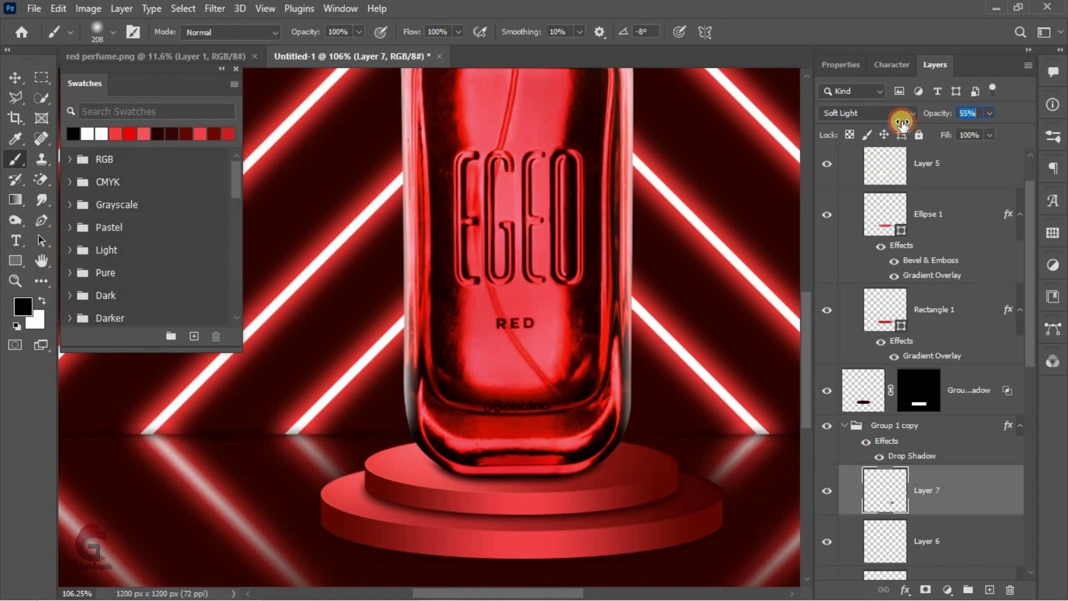
scroll(902, 312, "up", 1)
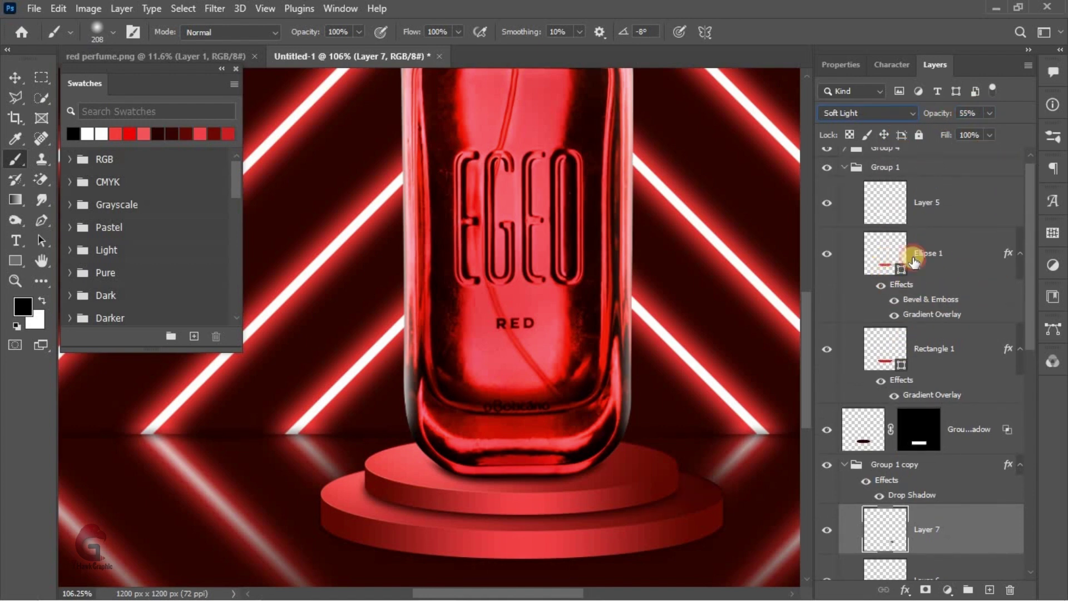
- Paint a soft red glow inside the podium-top selection on new Layer 8 with a large brush
left_click(914, 262, "ctrl")
left_click(965, 260)
left_click(989, 589)
left_click(697, 374)
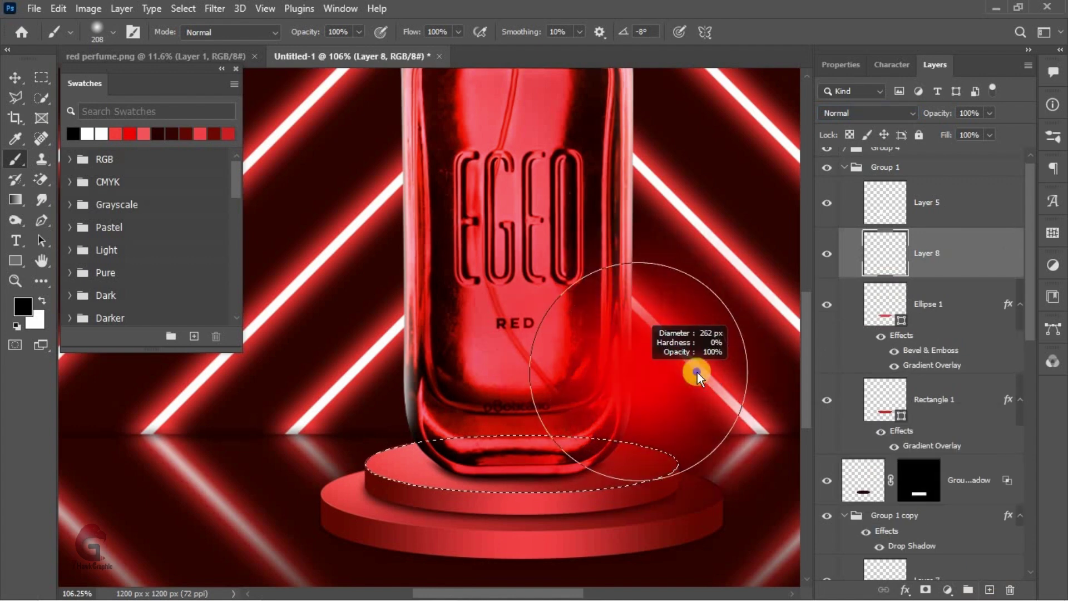
mouse_move(697, 374)
left_mouse_down()
mouse_move(632, 394)
mouse_move(648, 372)
mouse_move(613, 374)
left_mouse_up()
scroll(773, 478, "up", 1)
- Blend Layer 8 in Soft Light at 77% opacity, then select Layer 7
left_click(851, 111)
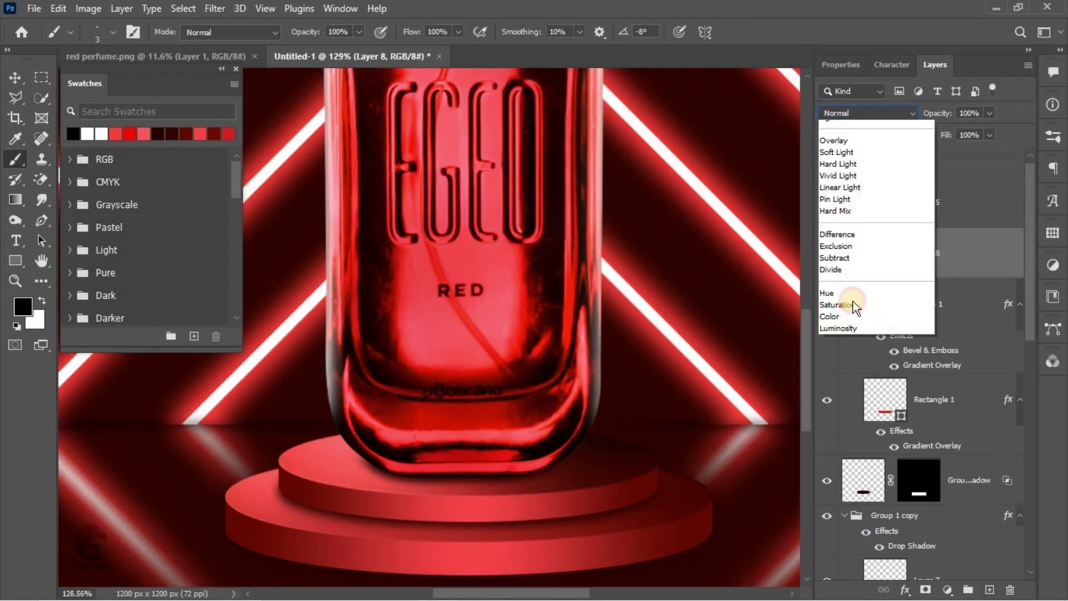
left_click(847, 316)
left_click_drag(619, 445, 602, 440)
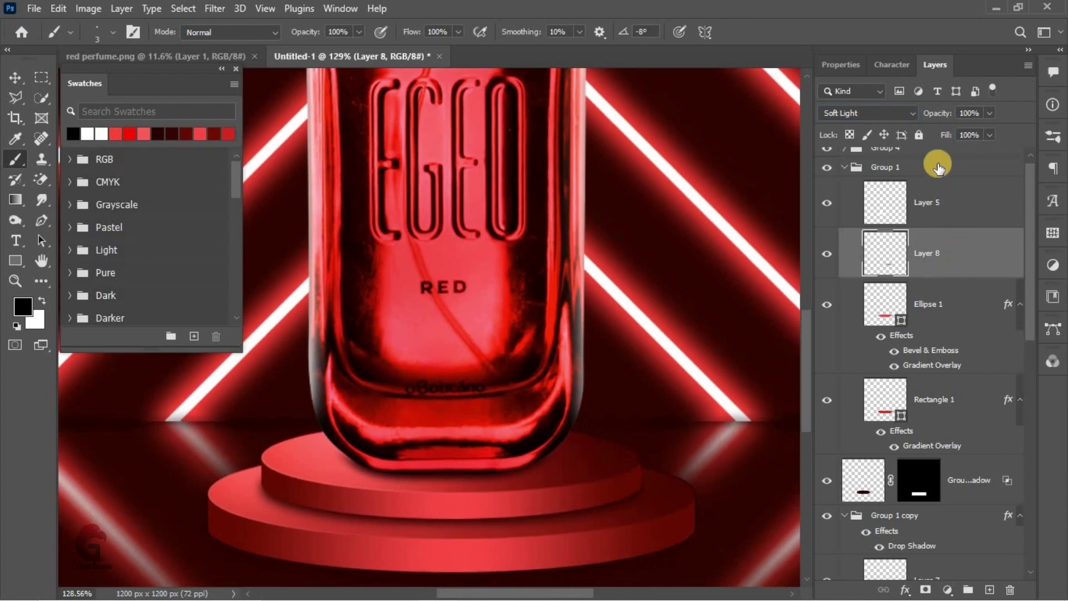
scroll(911, 453, "down", 1)
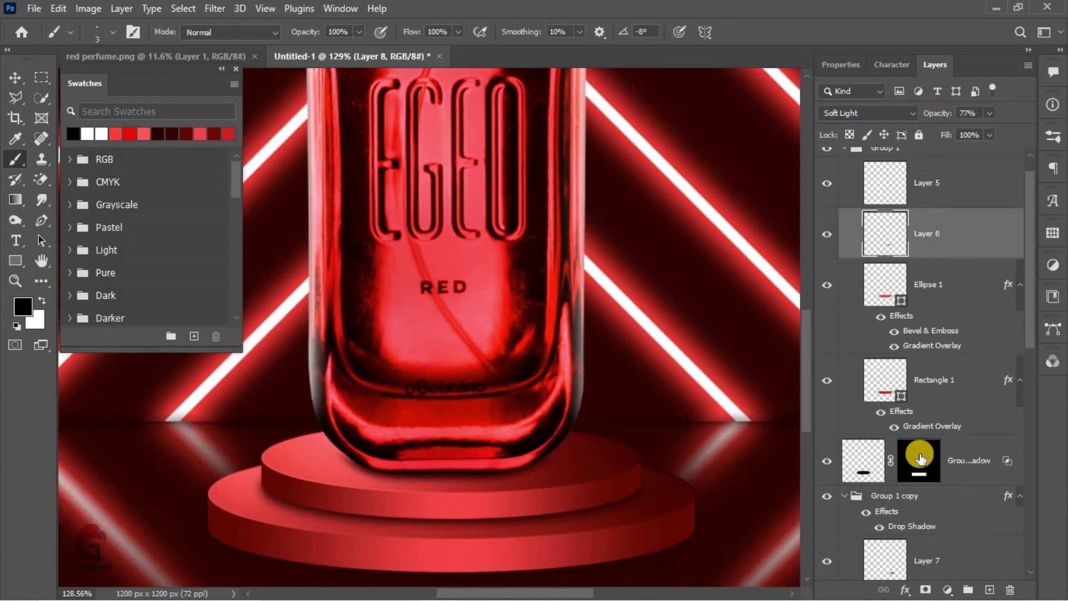
scroll(916, 496, "down", 3)
left_click(916, 501)
key("v")
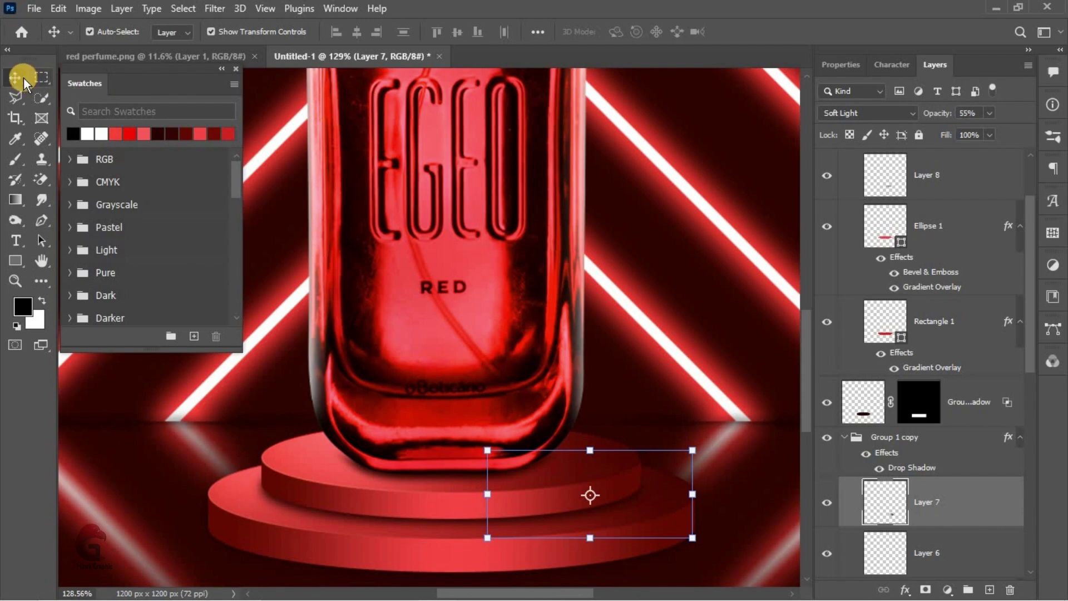
- Collapse Group 1 and select Group 1, the pedestal shadow and Group 1 copy
key("ctrl+0")
left_click(525, 446)
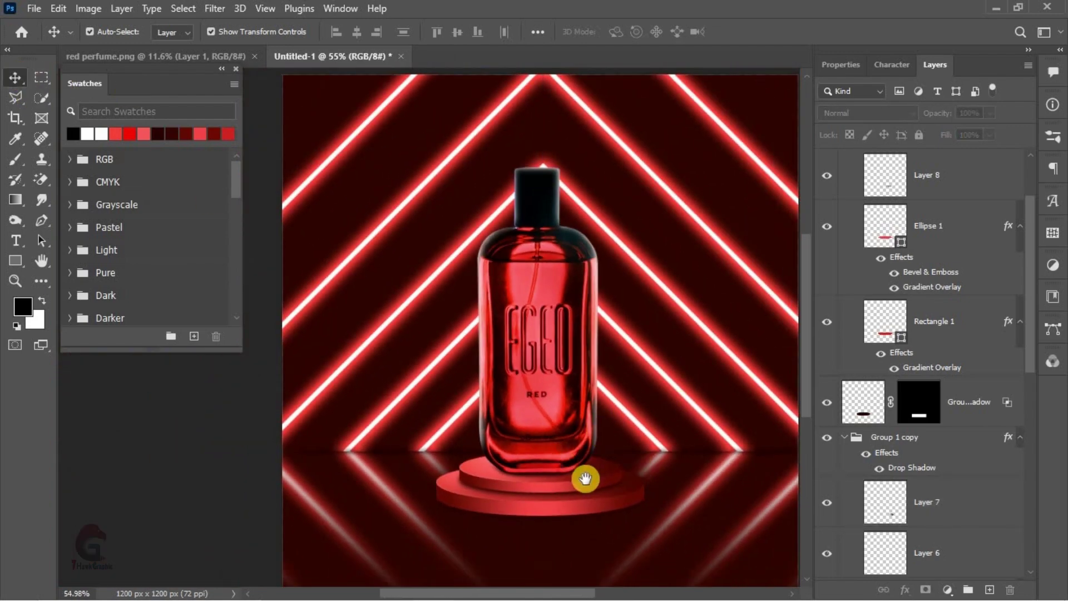
left_click_drag(543, 430, 533, 419)
scroll(843, 497, "up", 2)
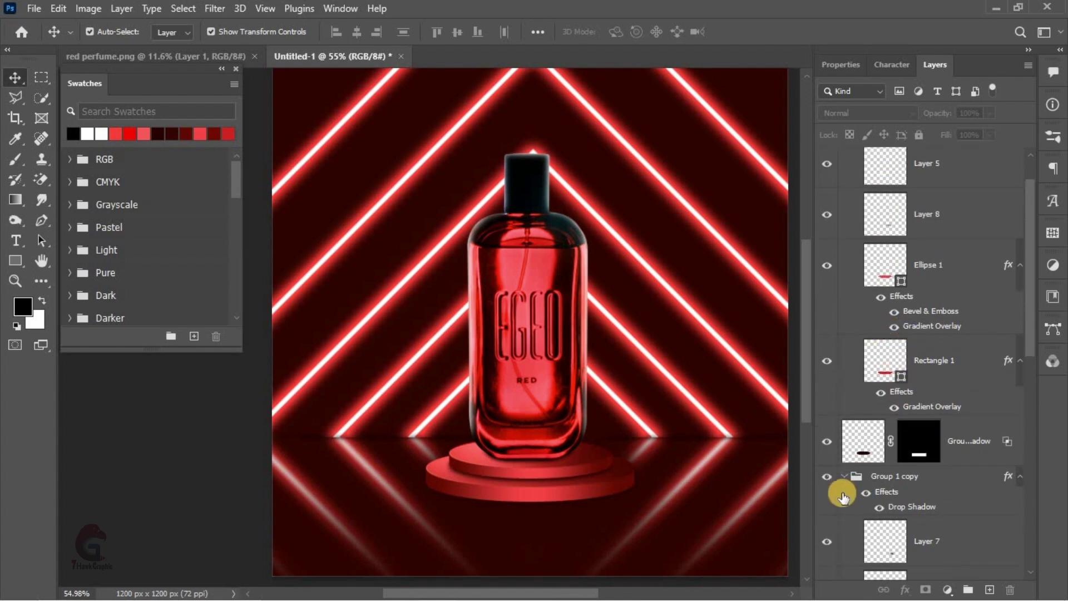
scroll(924, 410, "up", 2)
left_click(845, 173)
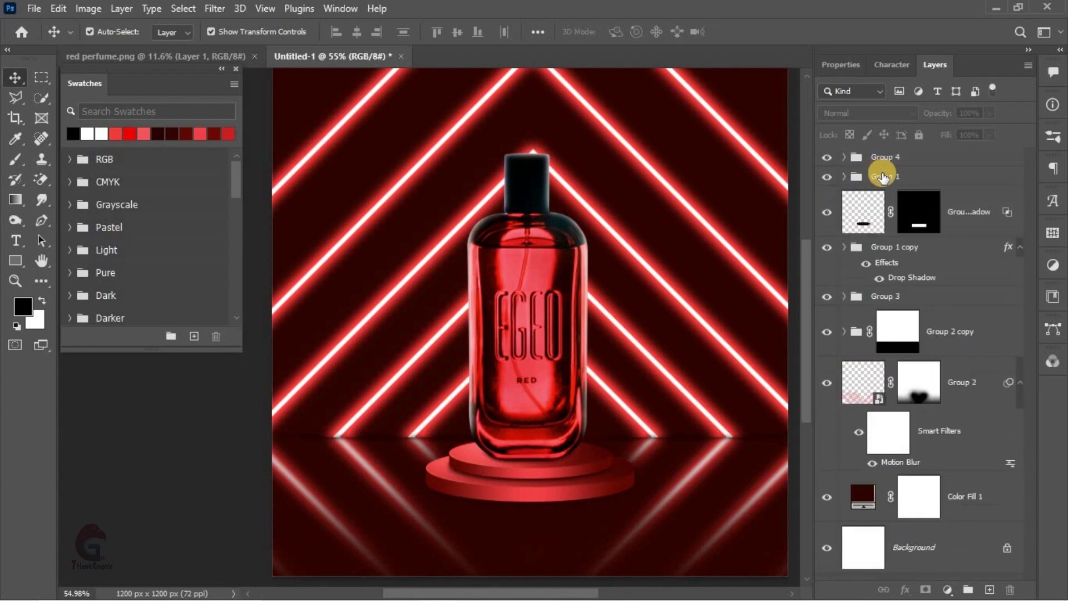
left_click(916, 269)
left_click(918, 253, "shift")
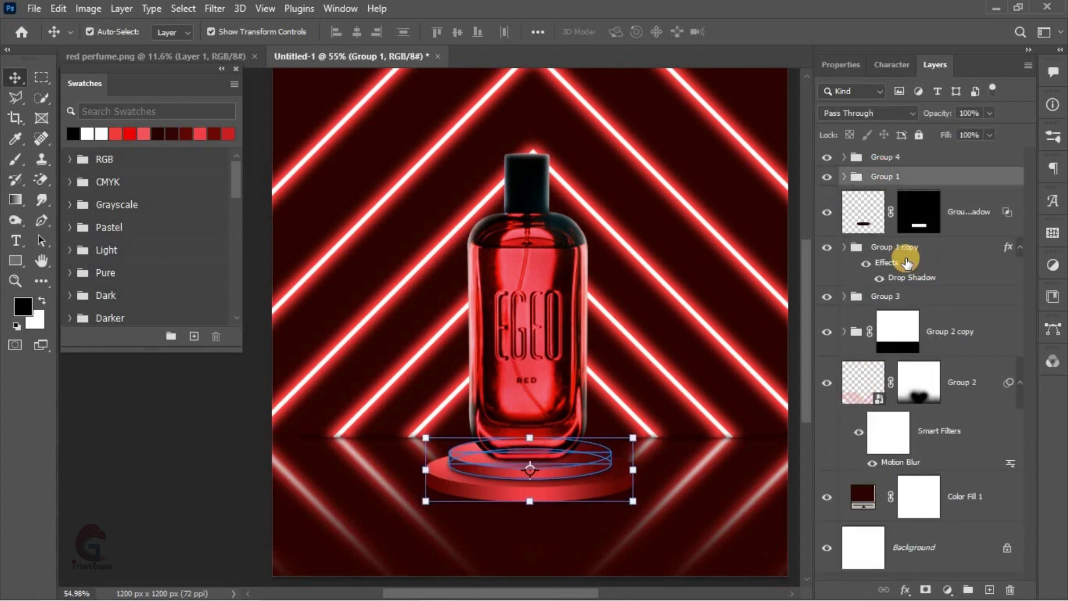
- Scale the pedestal layers to about 113% from the centre and commit
left_click_drag(638, 470, 651, 469)
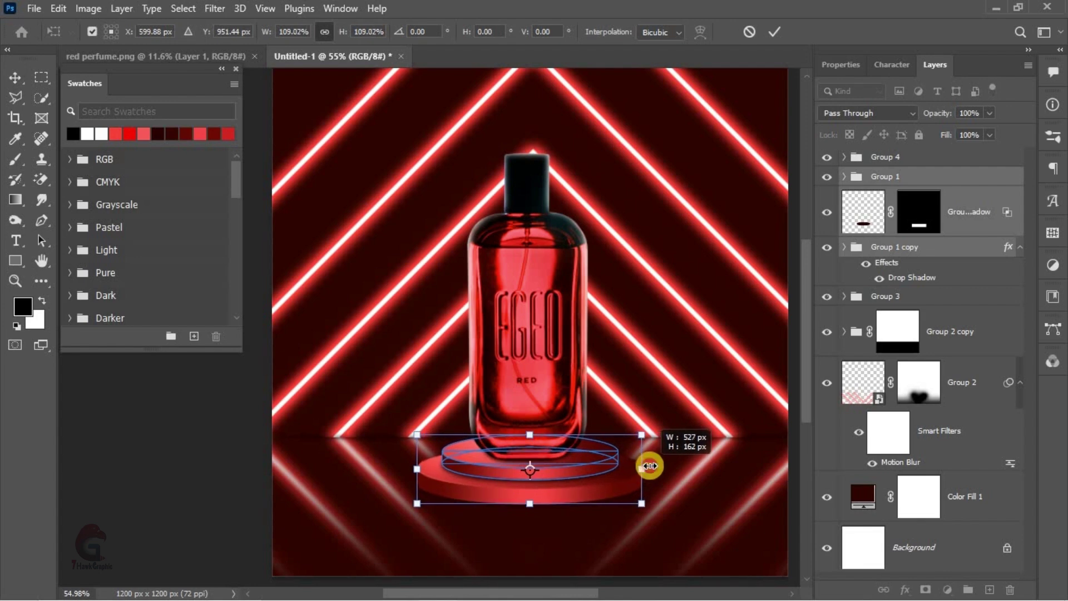
left_click(776, 32)
left_click(436, 495)
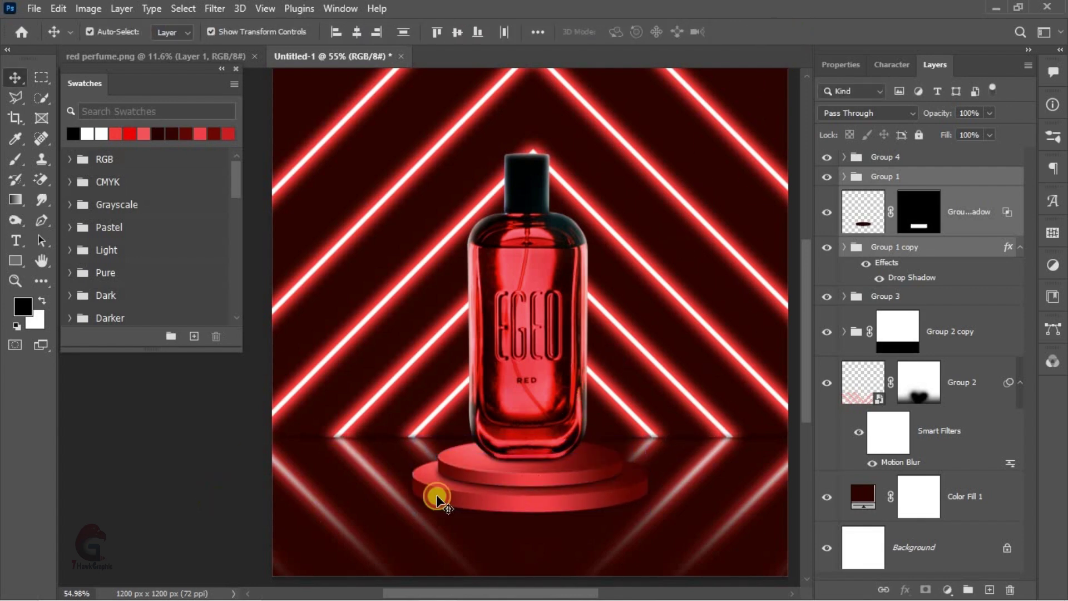
scroll(556, 406, "up", 1)
scroll(533, 394, "up", 1)
left_click(532, 394)
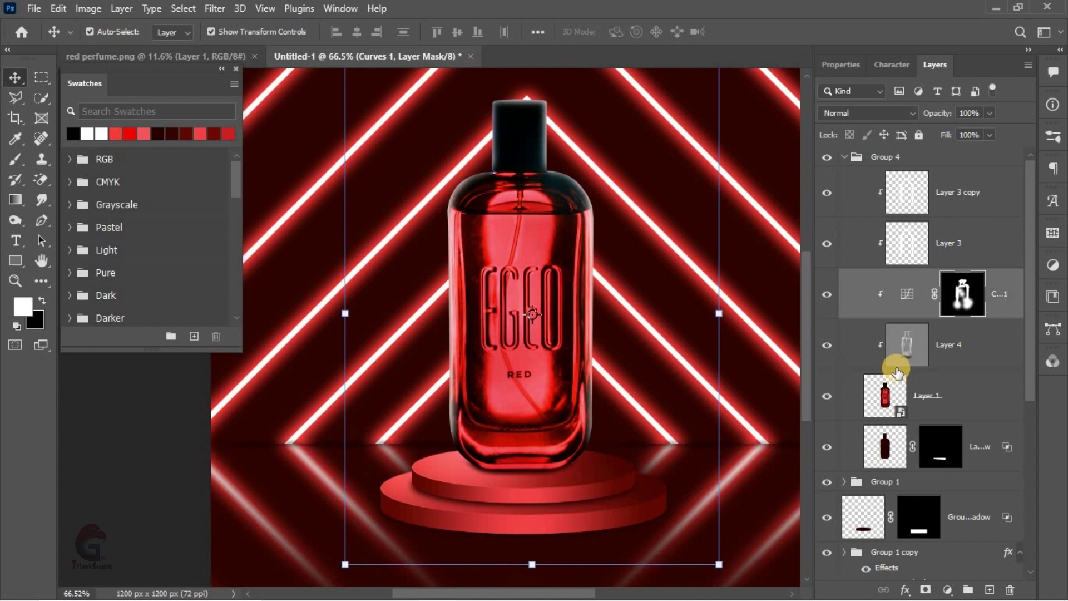
- Duplicate Layer 1, flip the copy vertically and place it just beneath the bottle
left_click(921, 393)
left_click_drag(936, 402, 923, 439, "alt")
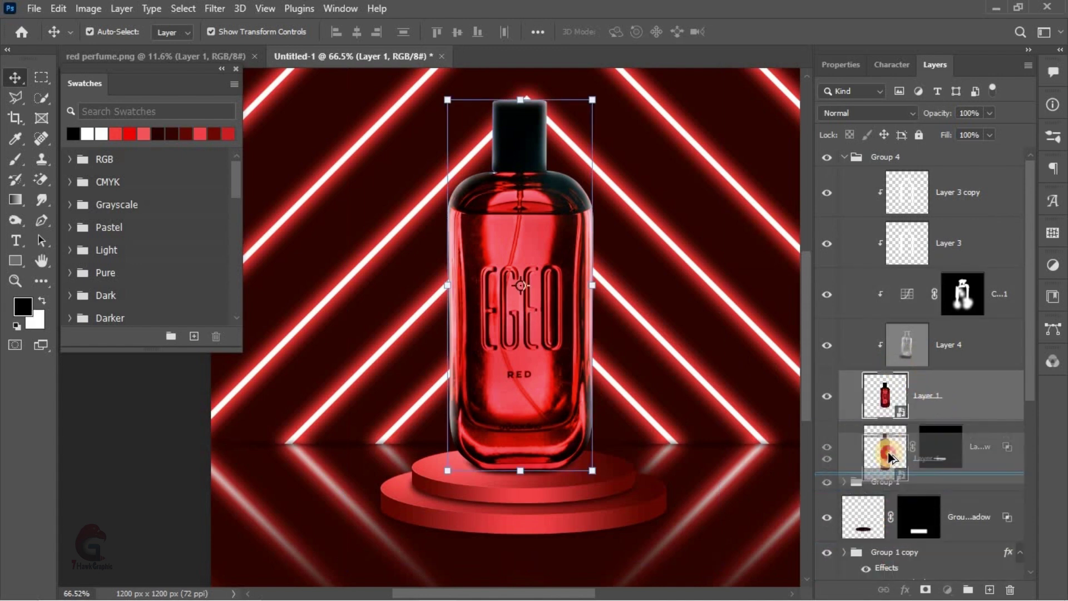
key("ctrl+t")
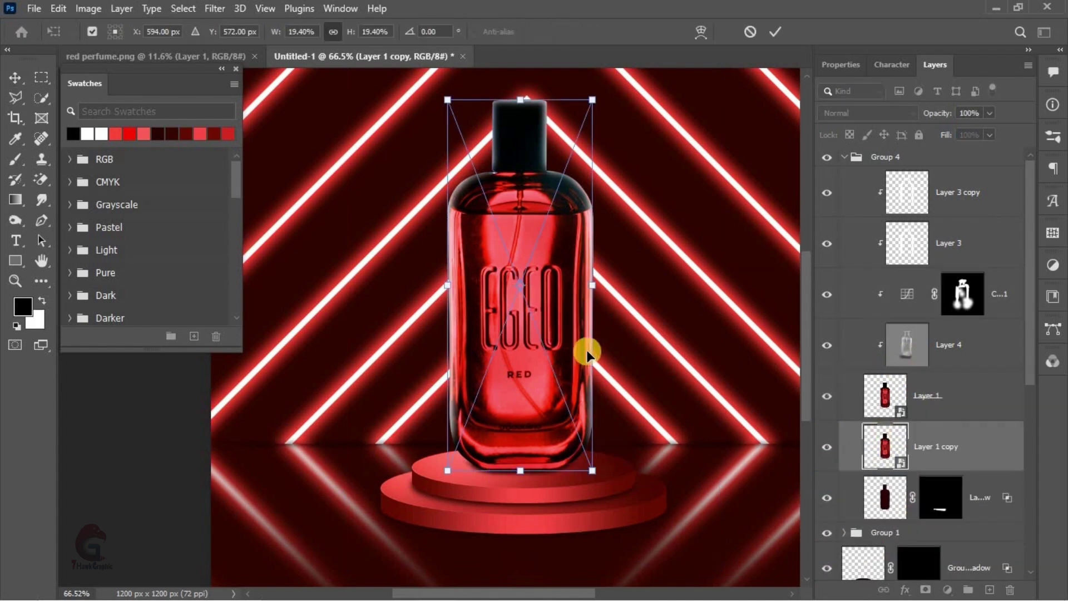
right_click(589, 350)
left_click(628, 341)
scroll(564, 288, "down", 1, "alt")
left_click_drag(532, 263, 532, 476)
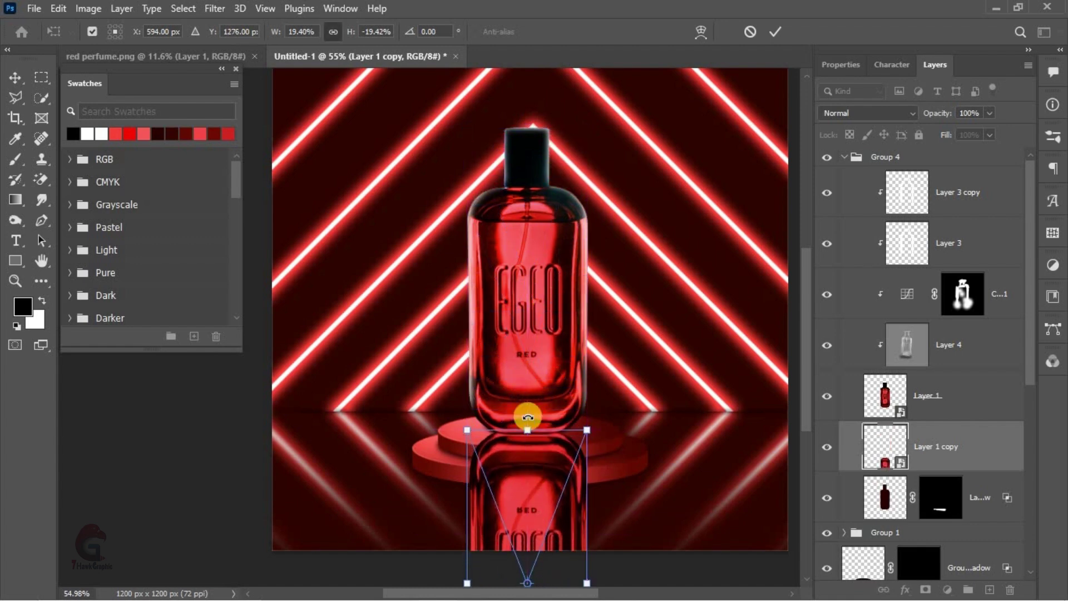
scroll(528, 423, "up", 4)
key("Down")
key("Down")
key("Down")
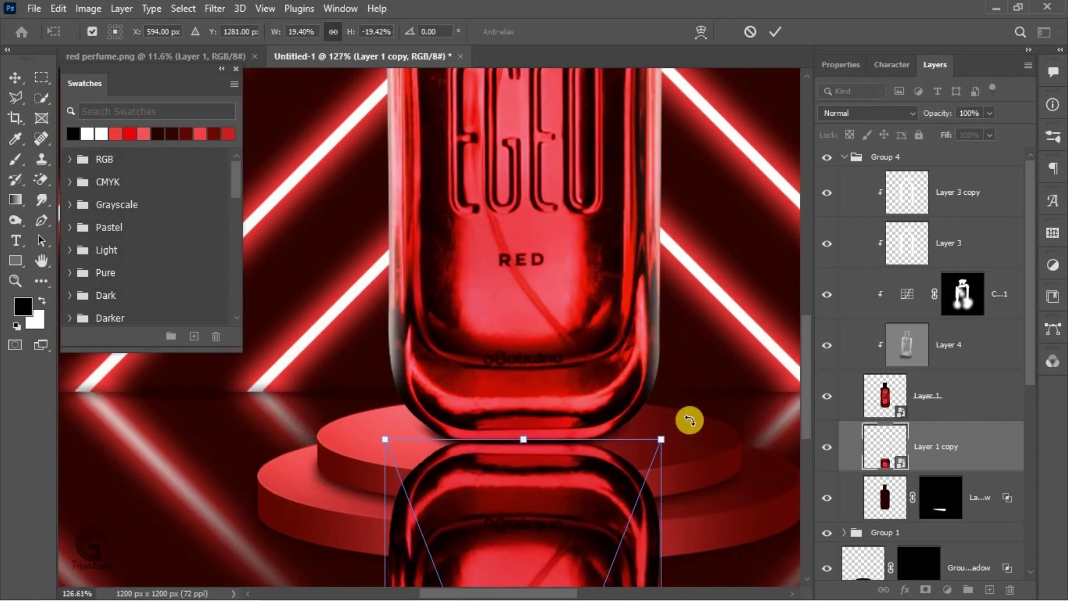
key("Return")
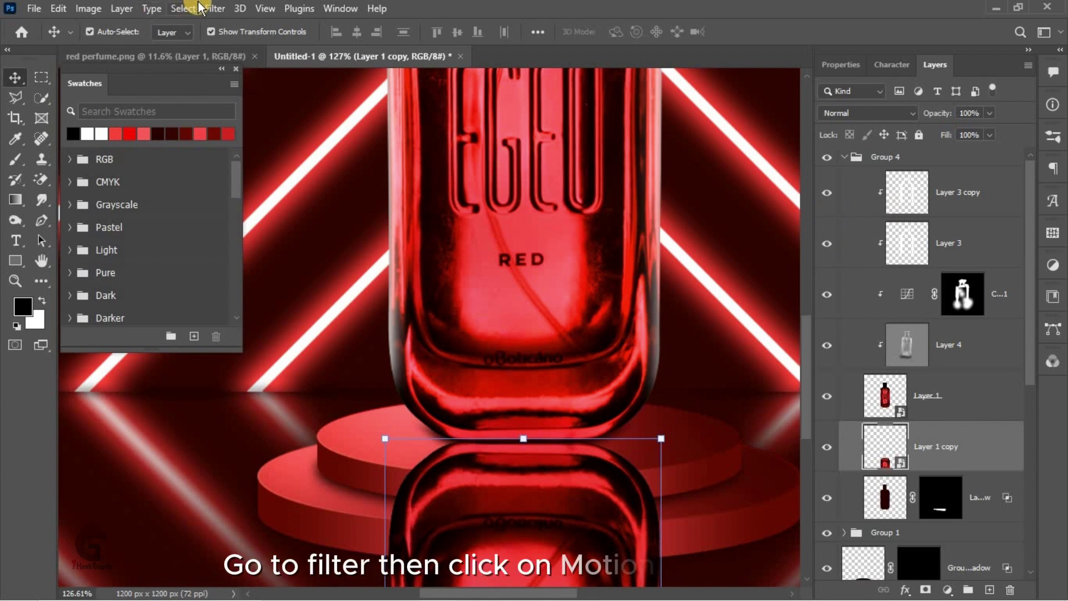
- Apply Motion Blur (angle 87, distance 8) to Layer 1 copy and move it below the masked bottle
left_click(215, 8)
left_click(264, 31)
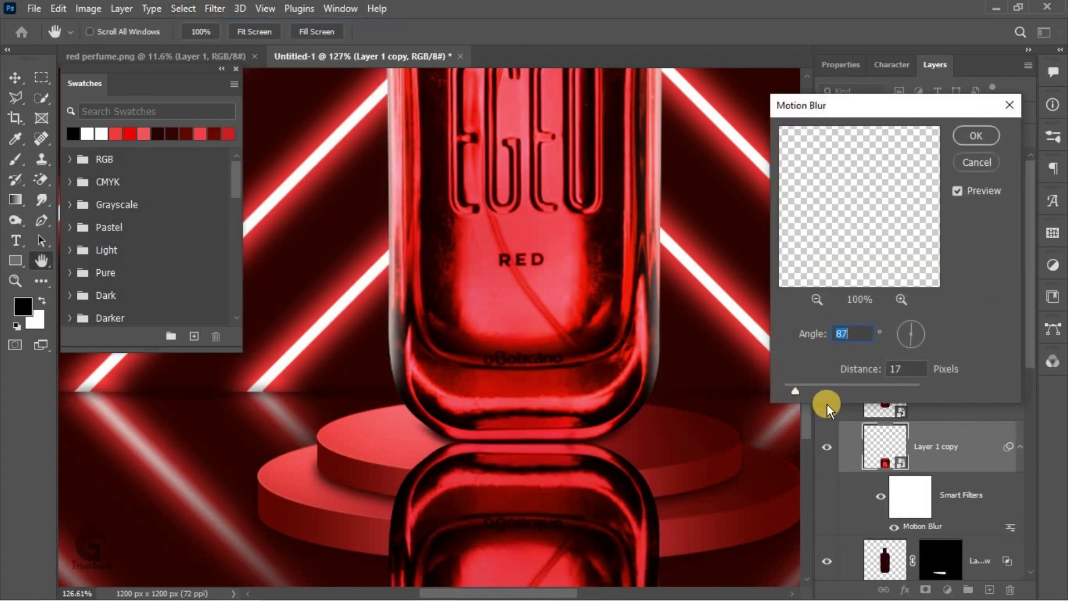
left_click_drag(790, 389, 789, 391)
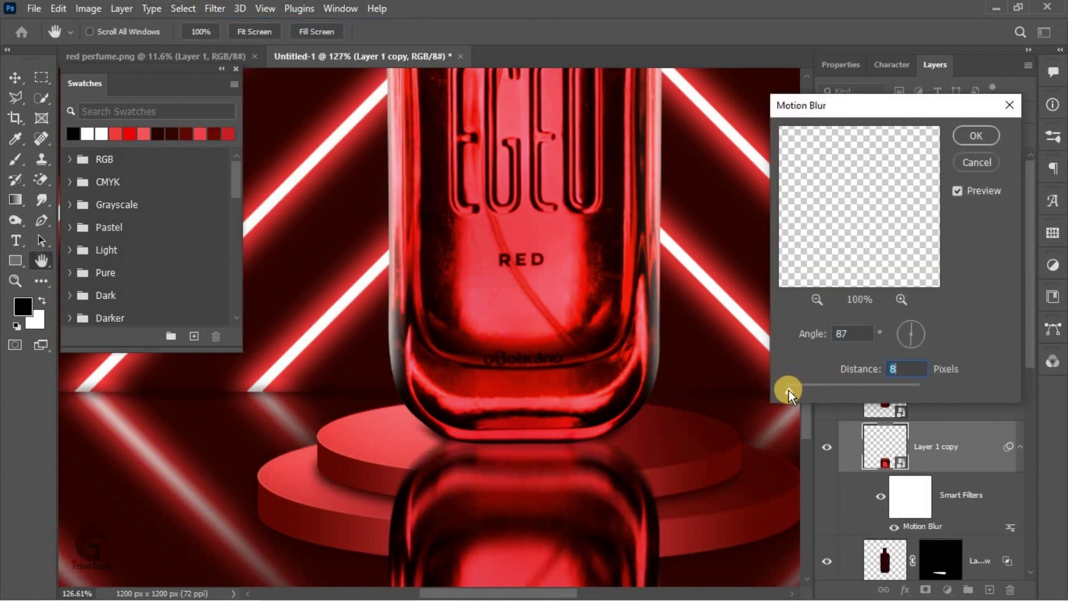
left_click(984, 142)
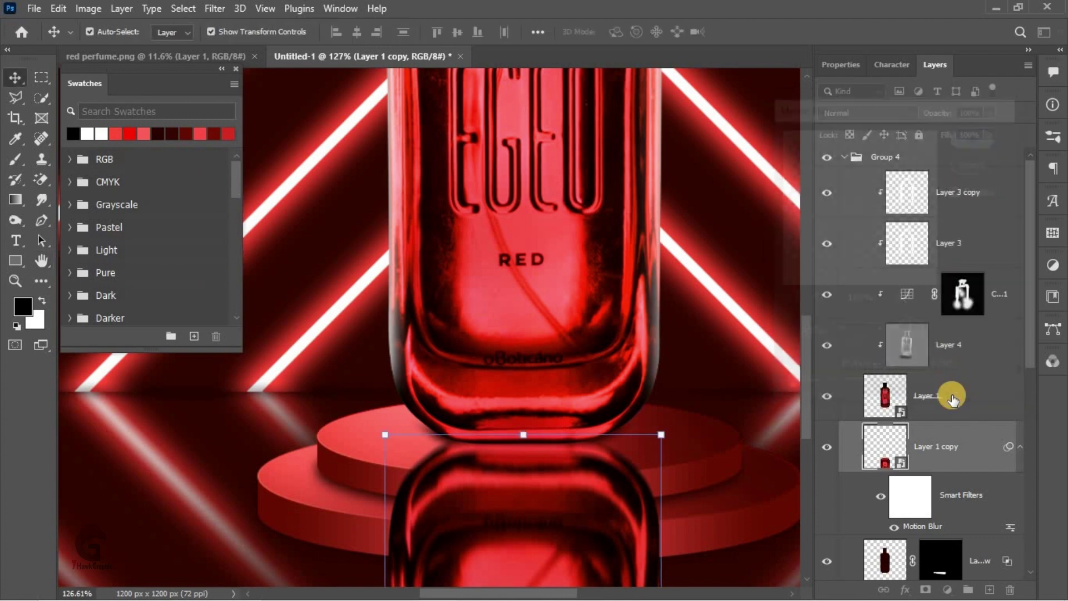
left_click_drag(951, 394, 876, 295)
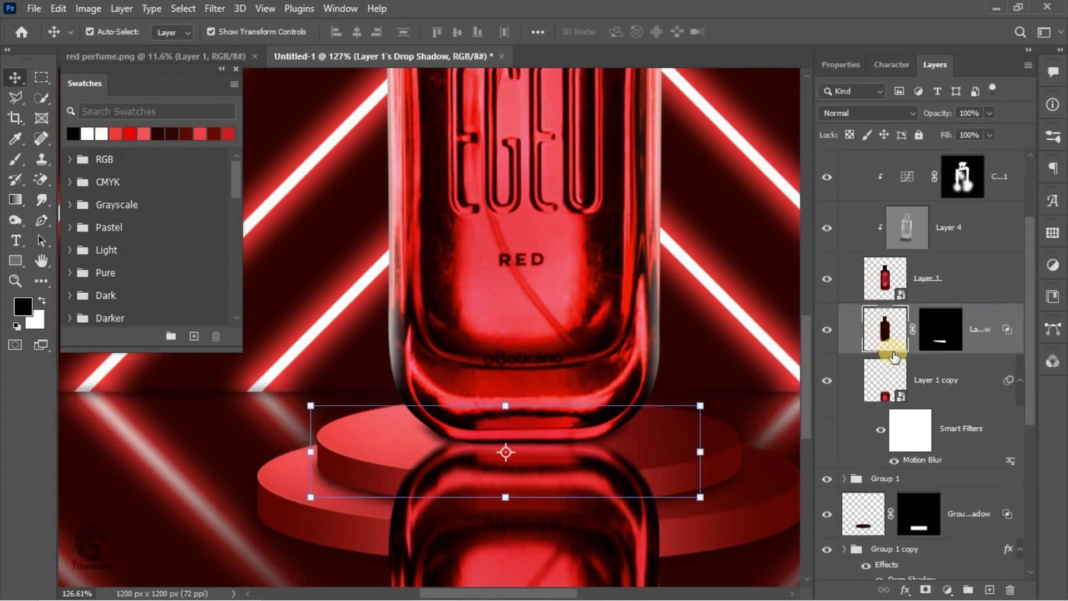
- Add a hide-all mask to the reflection and load the podium-top selection from Layer 5
left_click(919, 589, "alt")
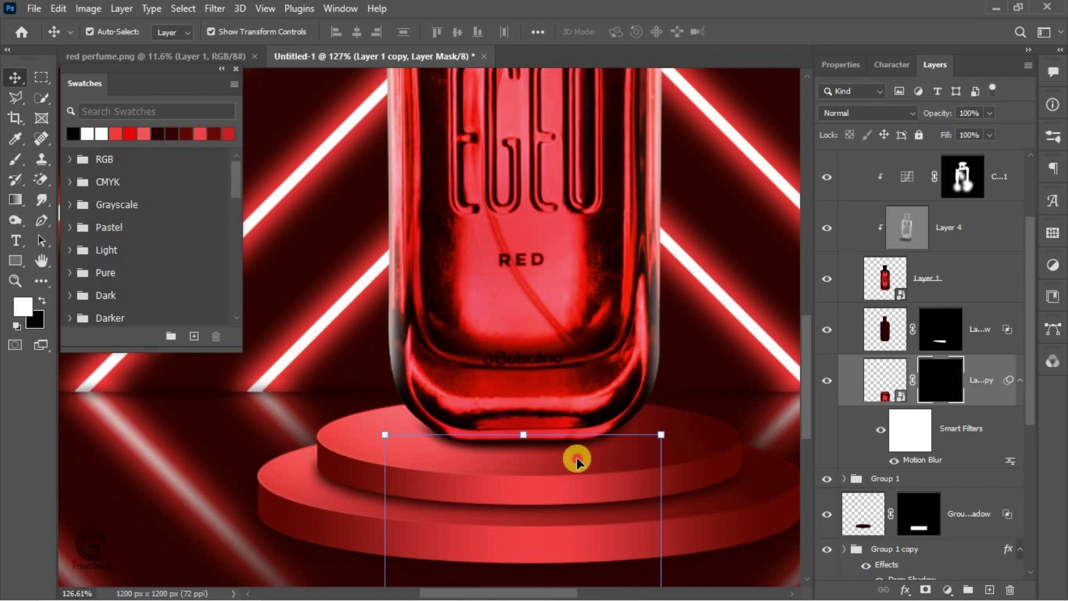
left_click(912, 513)
scroll(907, 513, "down", 2)
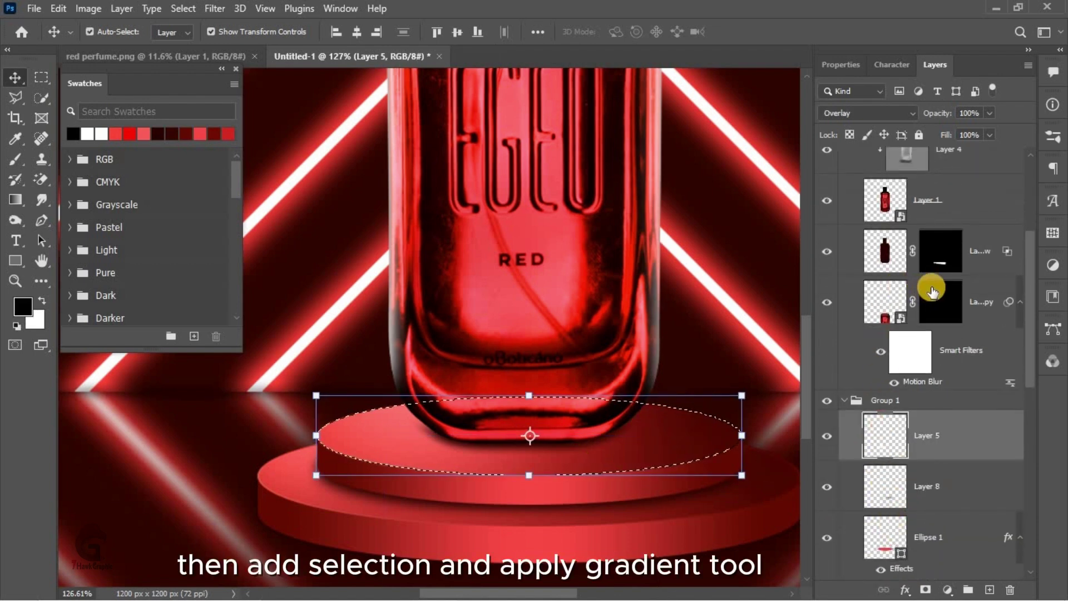
left_click(940, 301)
key("x")
key("g")
- Draw white gradients on the mask to fade the reflection in over the podium top
left_click_drag(520, 448, 512, 529)
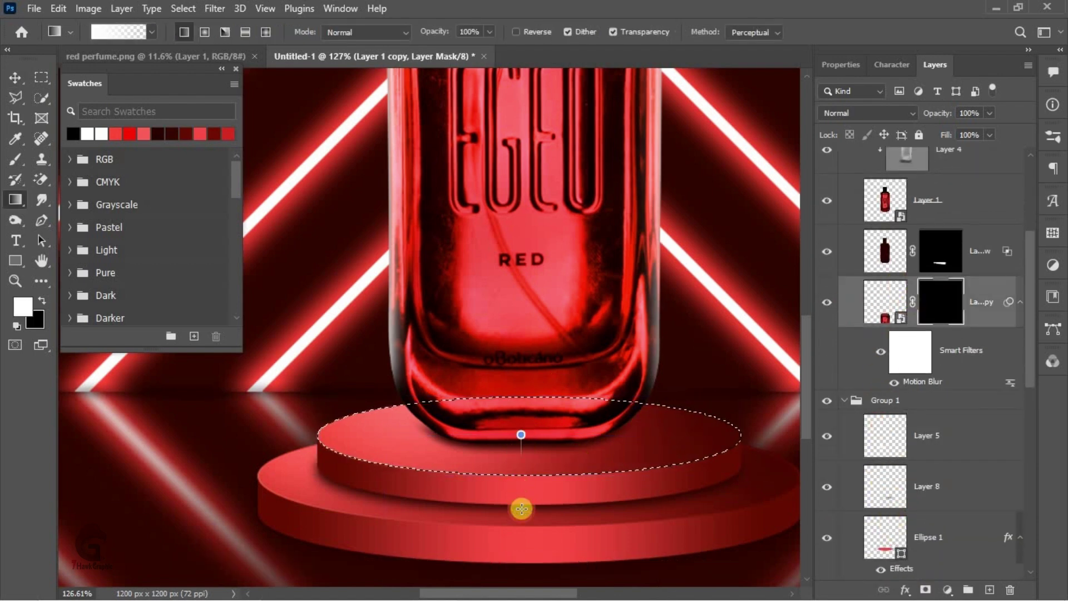
left_click_drag(519, 425, 533, 569)
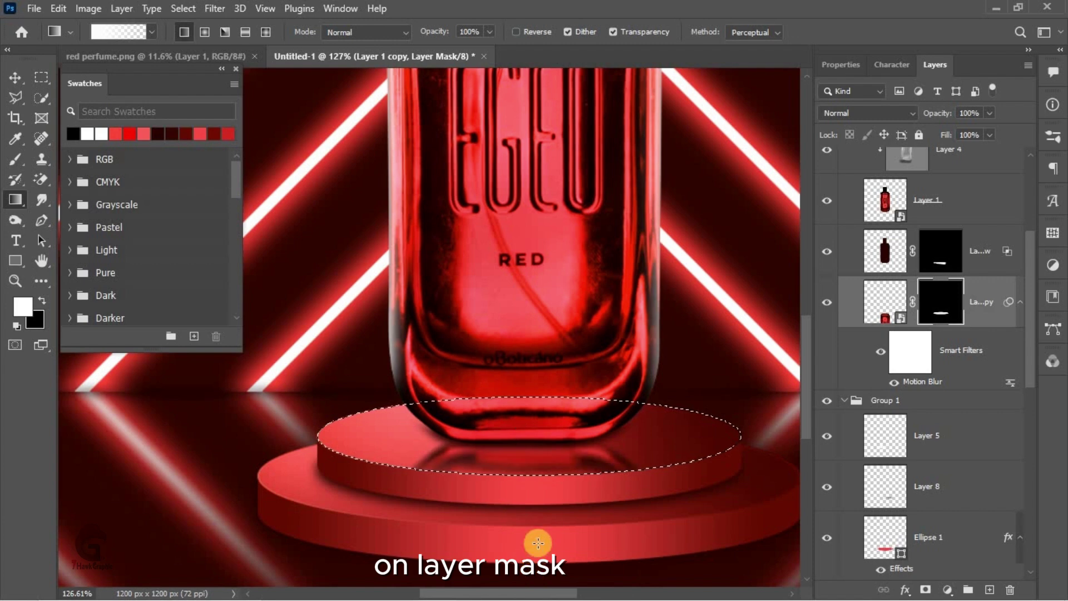
left_click_drag(533, 519, 518, 449)
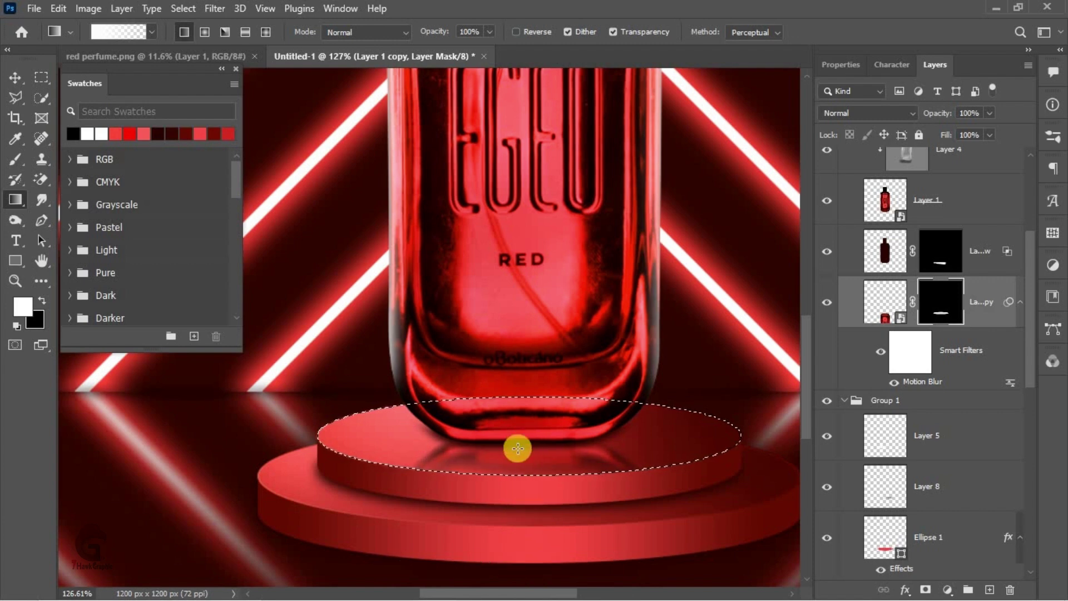
left_click_drag(517, 519, 551, 490)
scroll(519, 510, "down", 2)
scroll(534, 496, "down", 2)
left_click(17, 82)
scroll(589, 520, "up", 2)
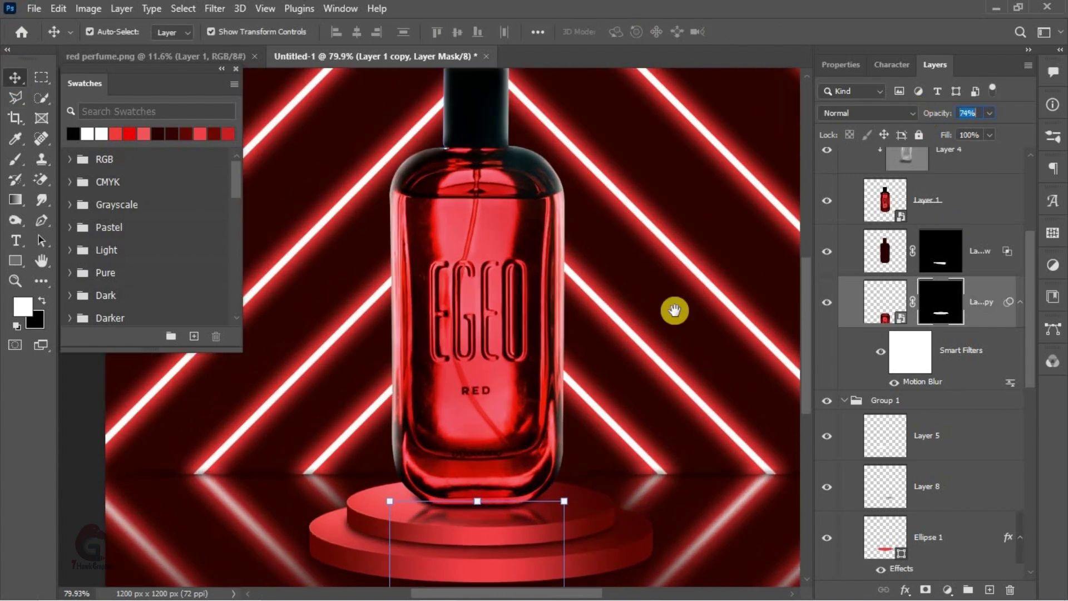
scroll(489, 299, "down", 3)
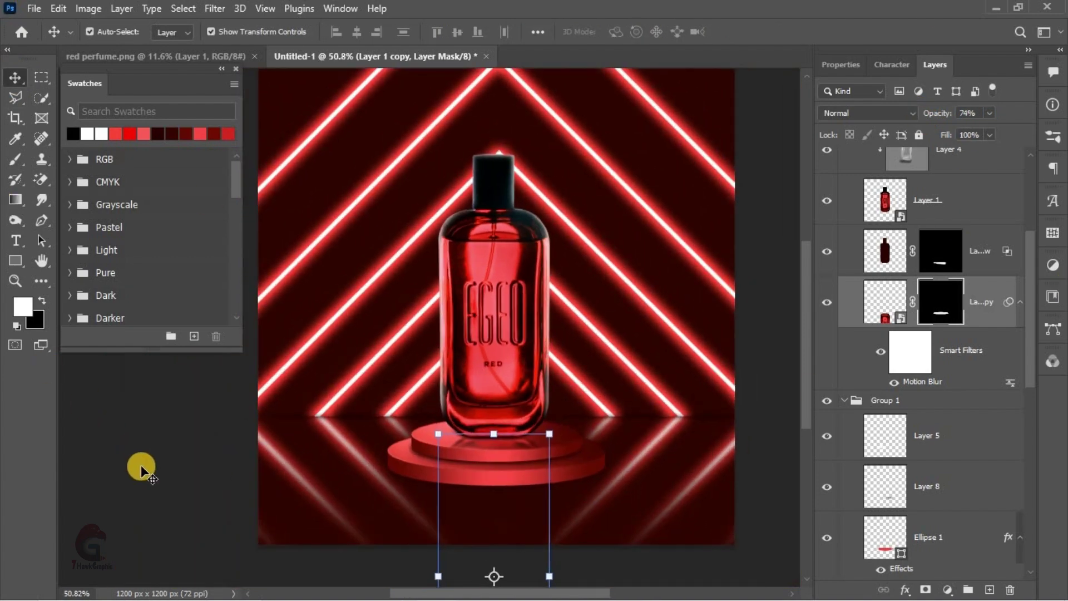
- Paint a soft white glow behind the bottle on a new layer above Color Fill 1
left_click(494, 453)
scroll(494, 382, "up", 1)
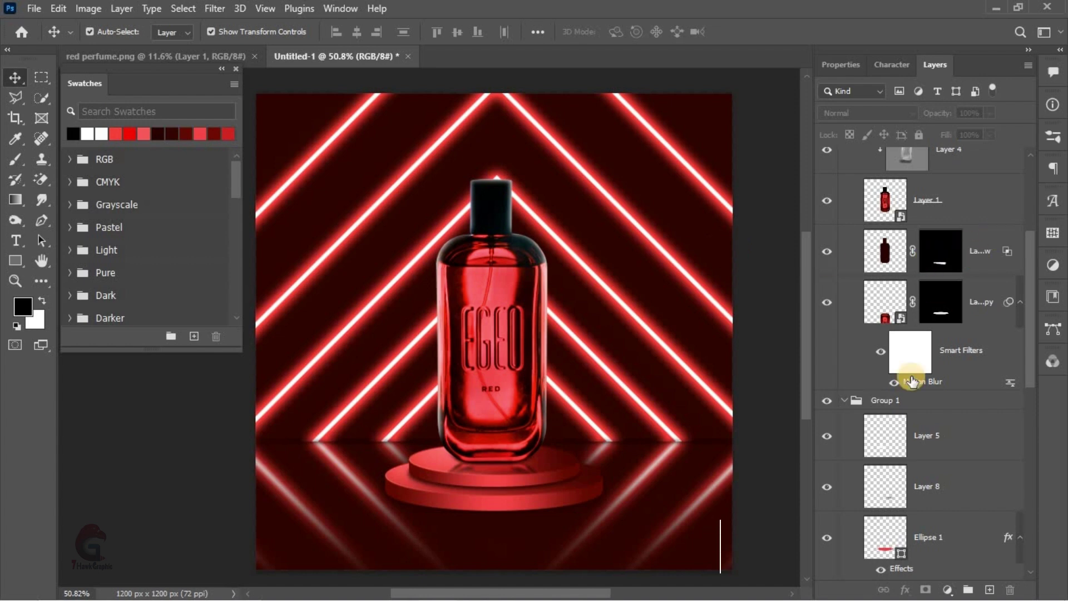
left_click(843, 400)
scroll(888, 429, "down", 2)
scroll(918, 430, "down", 3)
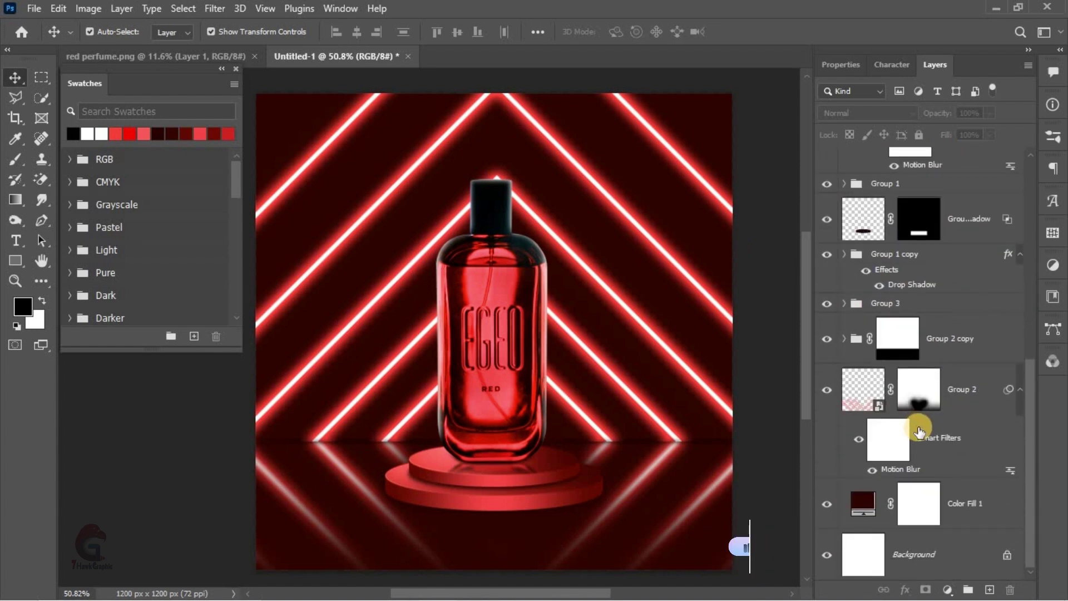
left_click(990, 590)
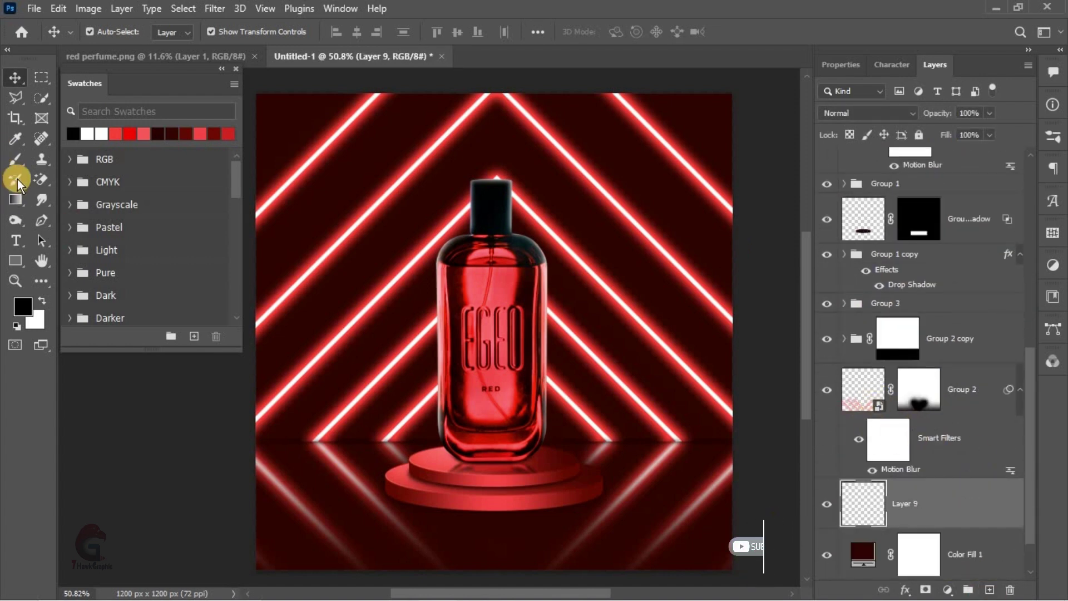
key("b")
key("x")
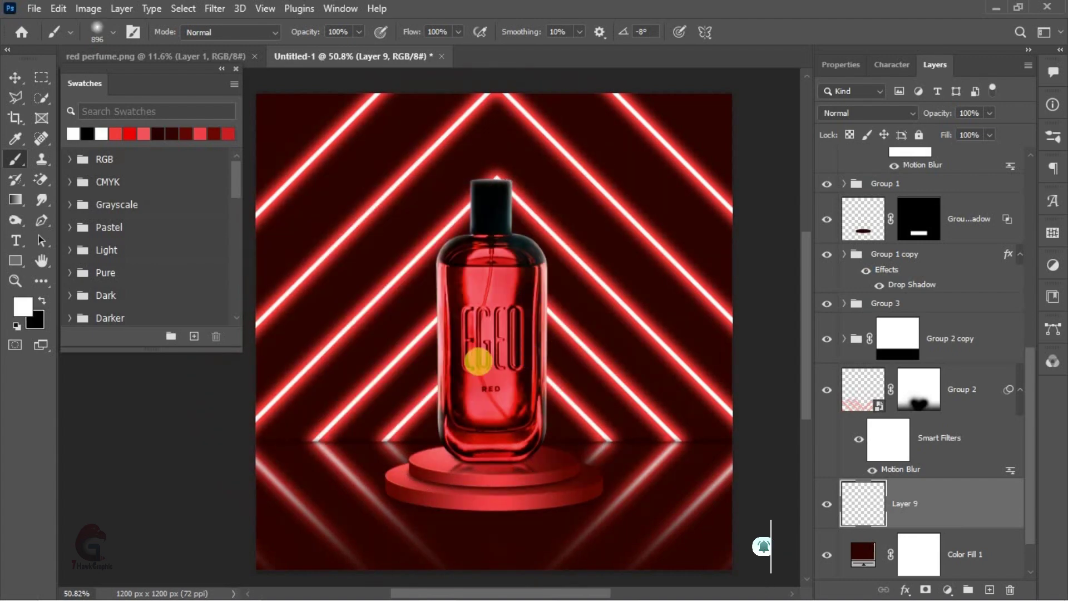
mouse_move(482, 334)
left_mouse_down()
mouse_move(534, 333)
mouse_move(550, 317)
left_mouse_up()
left_click(503, 317)
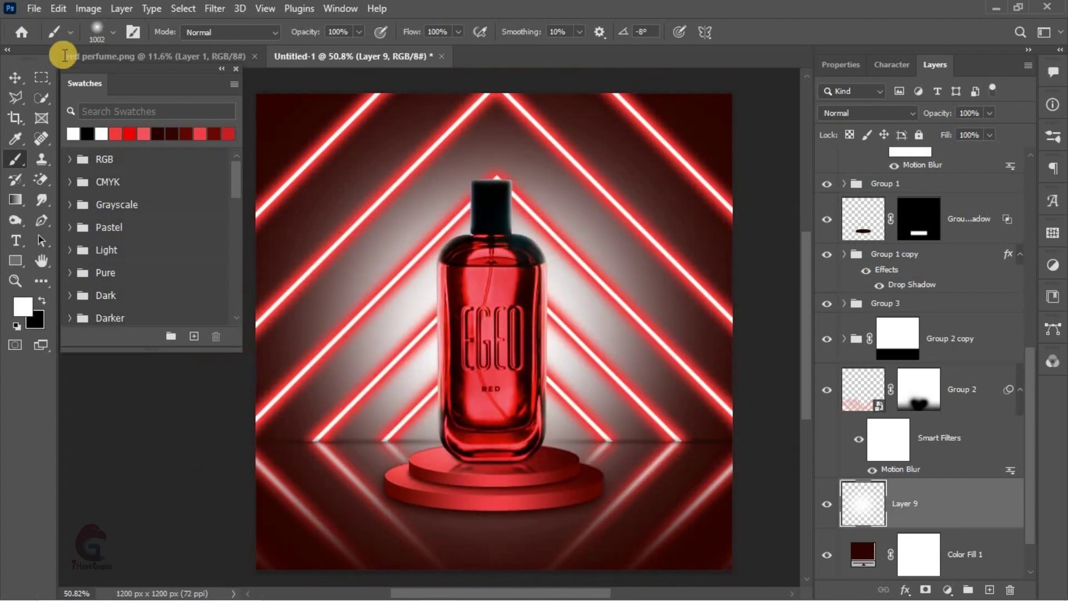
- Set the glow layer to Soft Light and stretch it wider across the canvas
left_click(16, 78)
left_click(867, 113)
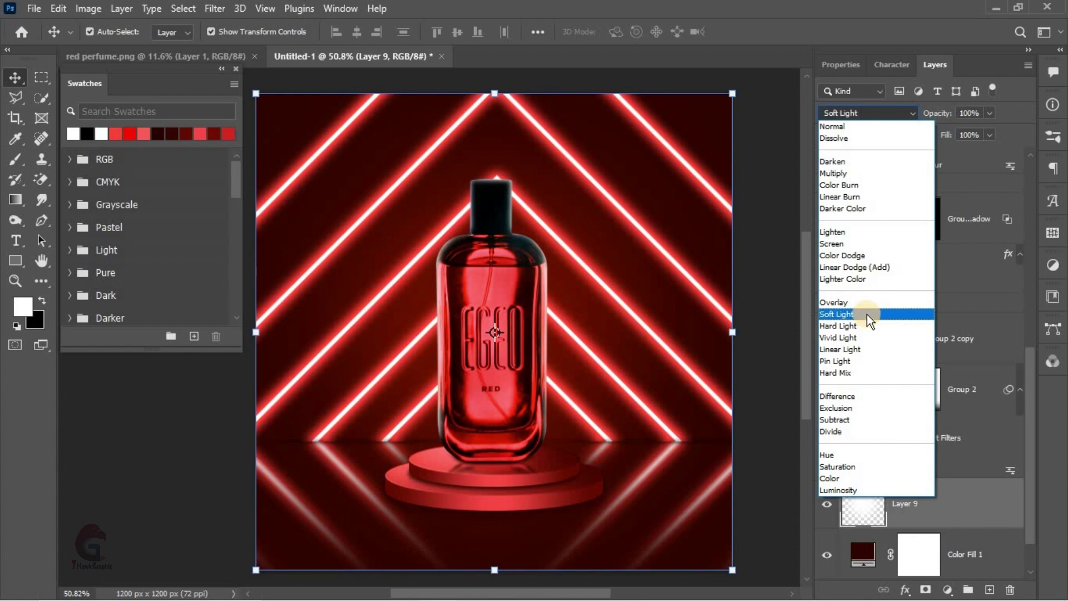
left_click(867, 315)
mouse_move(732, 332)
left_mouse_down()
mouse_move(799, 325)
mouse_move(711, 329)
left_mouse_up()
left_click(775, 31)
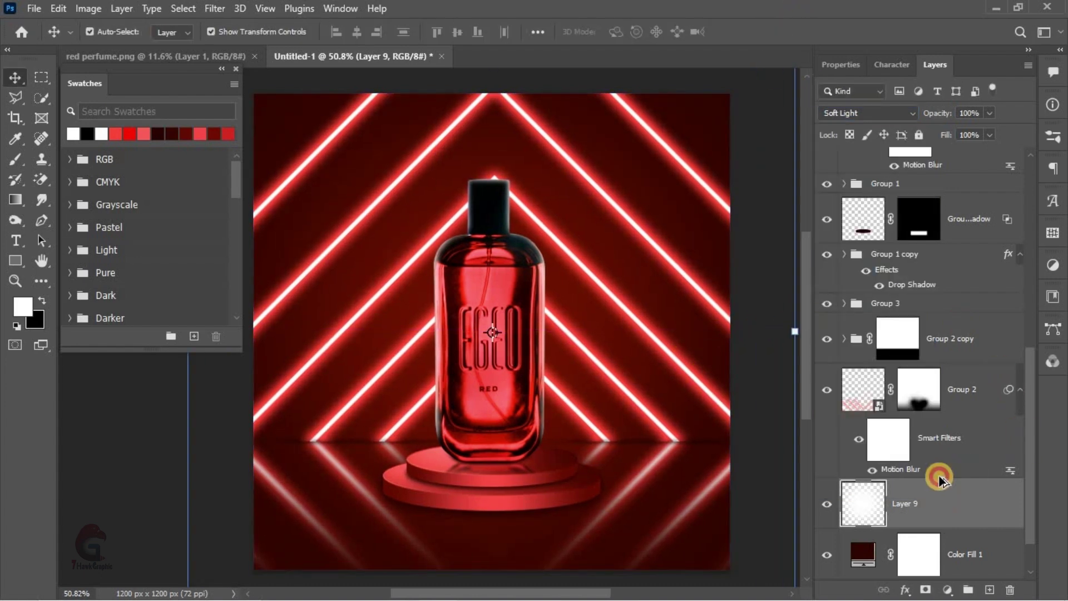
- Duplicate the glow layer and set the copy to Overlay at 38% opacity
key("ctrl+j")
left_click(876, 112)
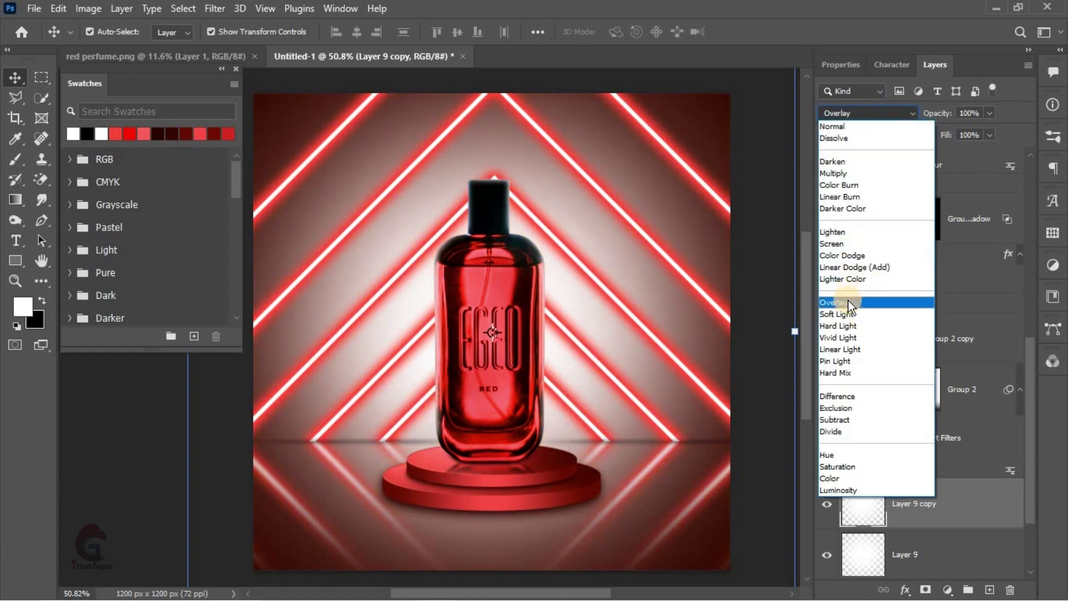
left_click(848, 302)
left_click_drag(922, 116, 917, 117)
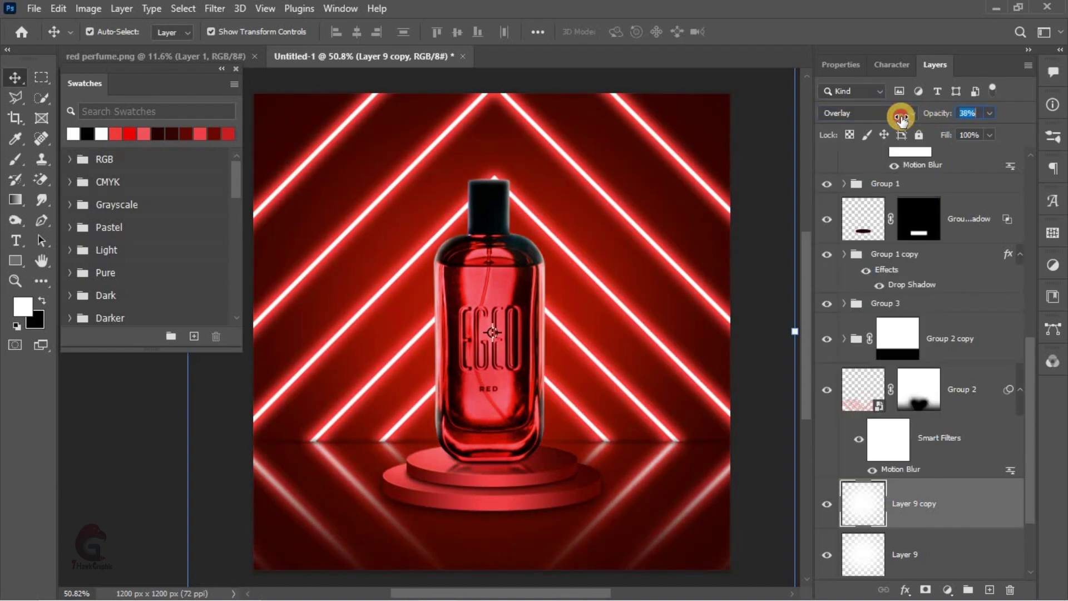
- Group both glow layers with Color Fill 1 as Group 5
left_click(159, 442)
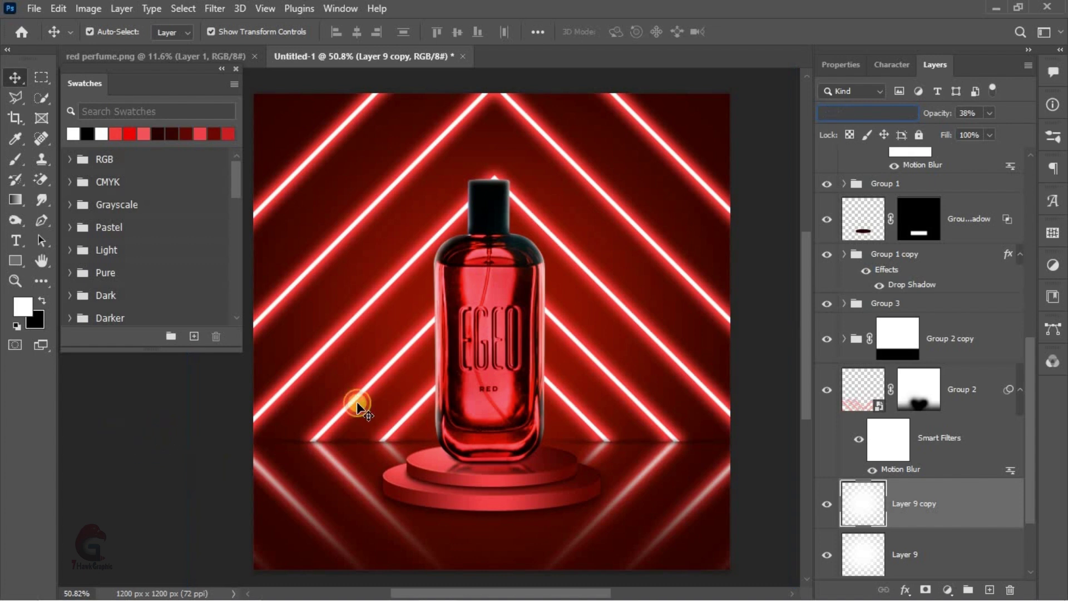
scroll(437, 406, "down", 1)
left_click_drag(508, 419, 510, 423)
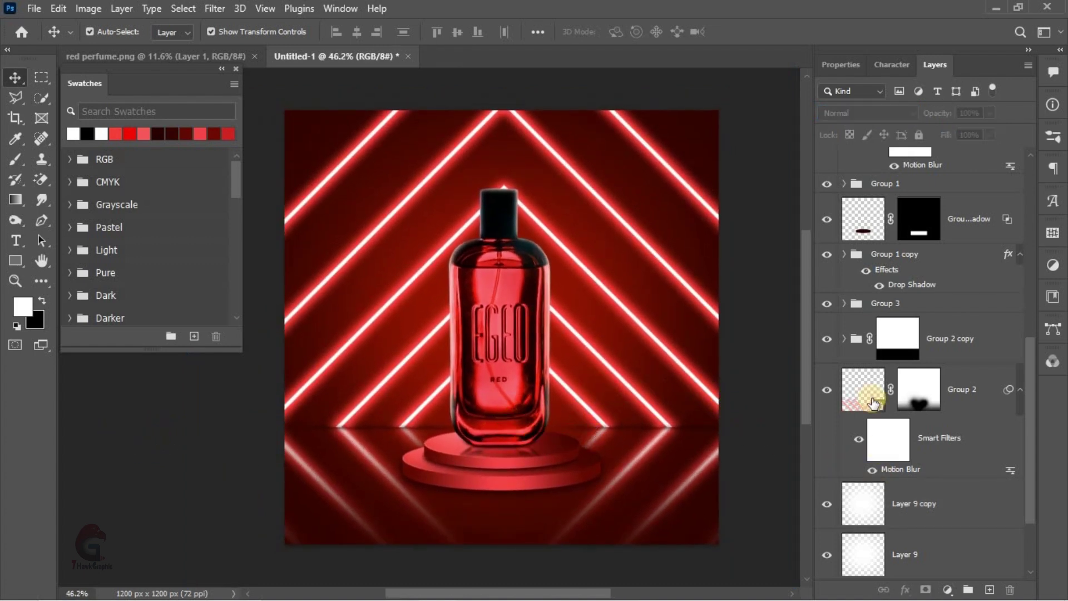
scroll(929, 399, "down", 2)
scroll(919, 453, "down", 1)
left_click(935, 406)
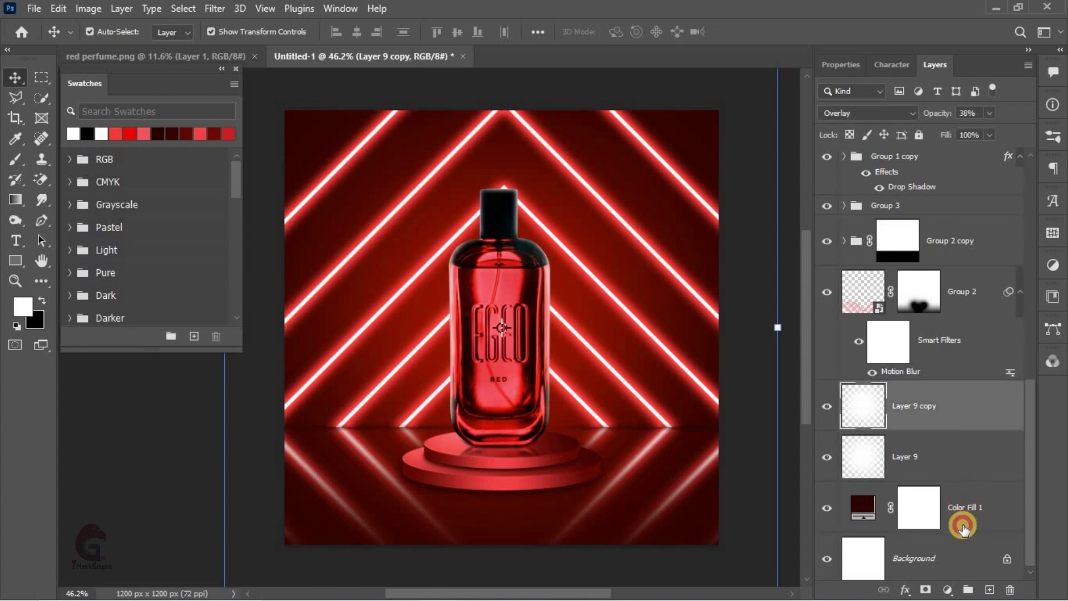
left_click(961, 508, "shift")
left_click(969, 591)
scroll(948, 188, "up", 3)
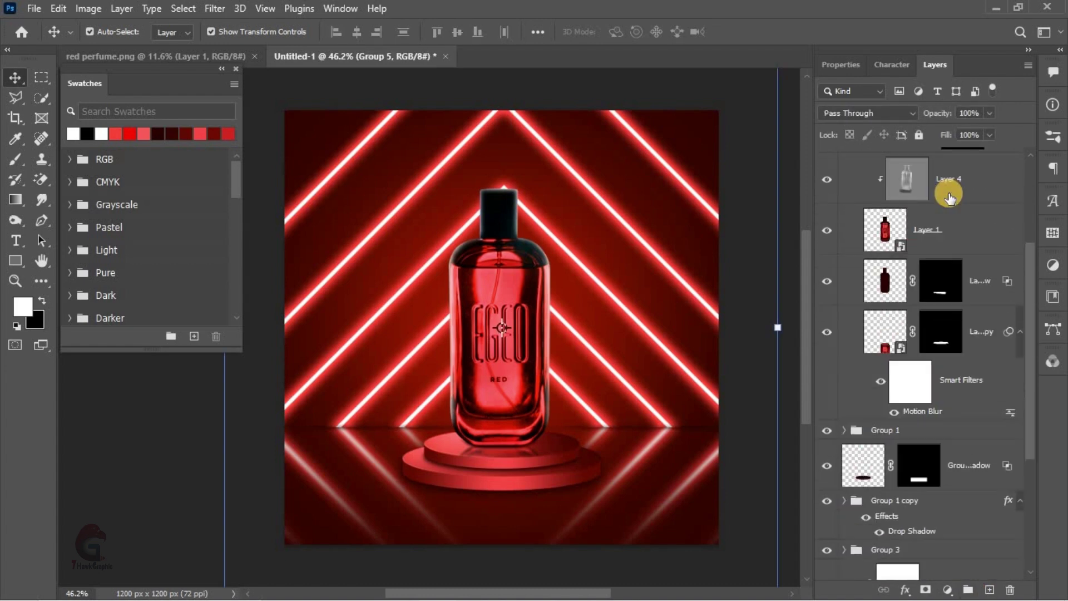
scroll(944, 192, "up", 3)
left_click(846, 160)
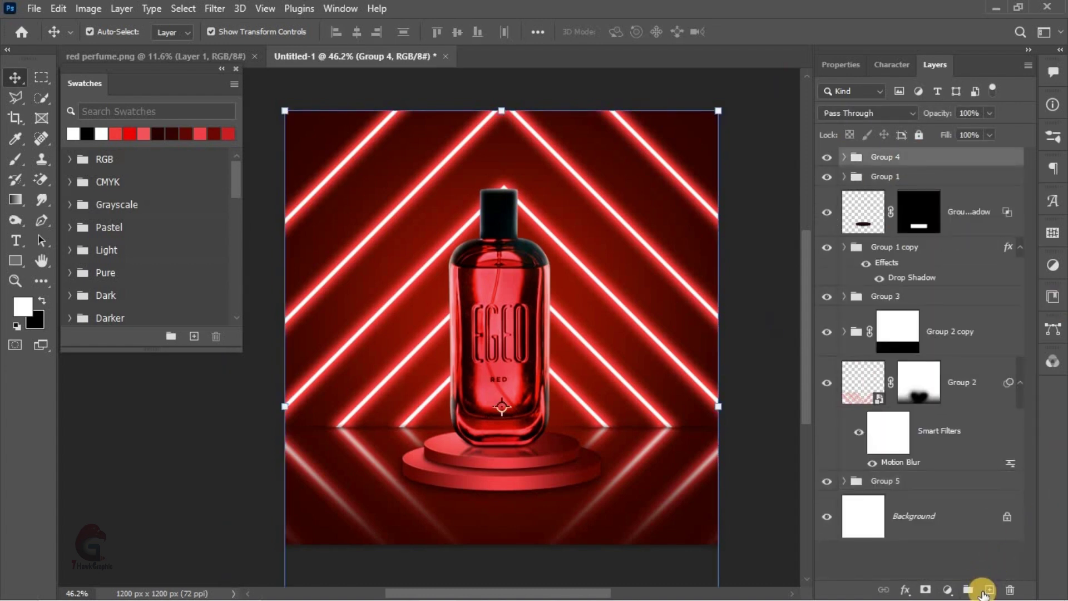
- Draw a circle near the lower left corner with the Ellipse tool
key("ctrl+shift+alt+n")
scroll(508, 458, "up", 3)
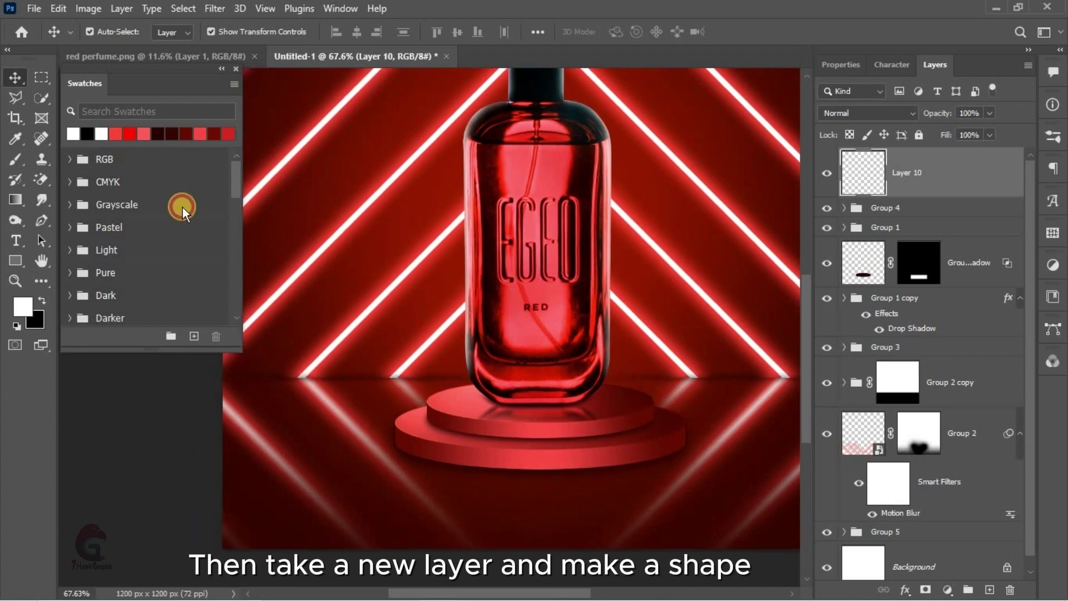
right_click(19, 263)
left_click(59, 278)
scroll(269, 419, "down", 1)
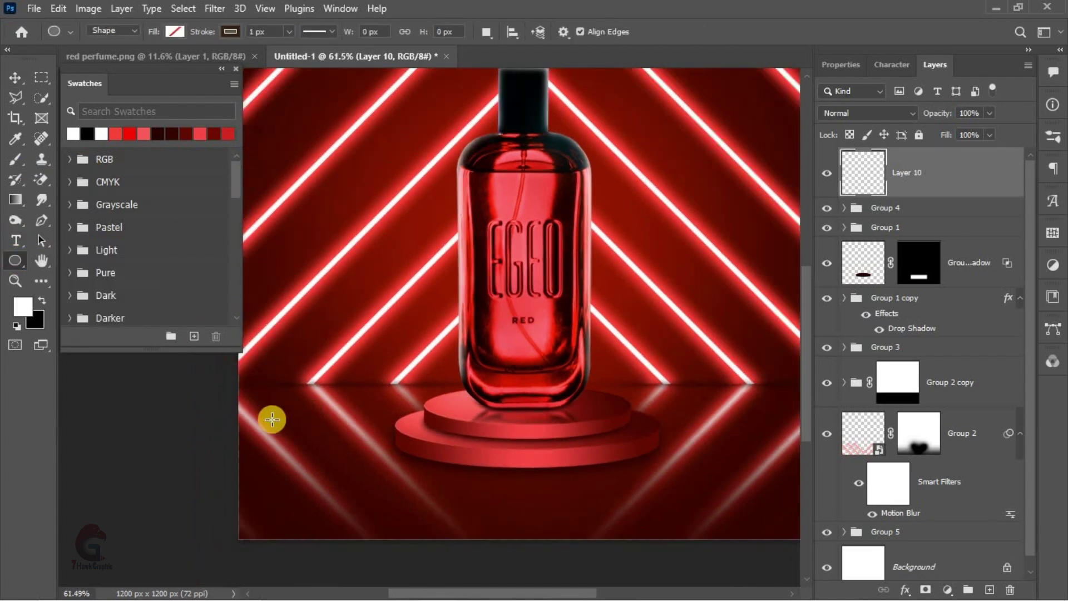
mouse_move(272, 419)
left_mouse_down()
mouse_move(412, 541)
mouse_move(395, 542)
left_mouse_up()
- Fill the circle with dark red and nudge it into place at the lower left
left_click(872, 250)
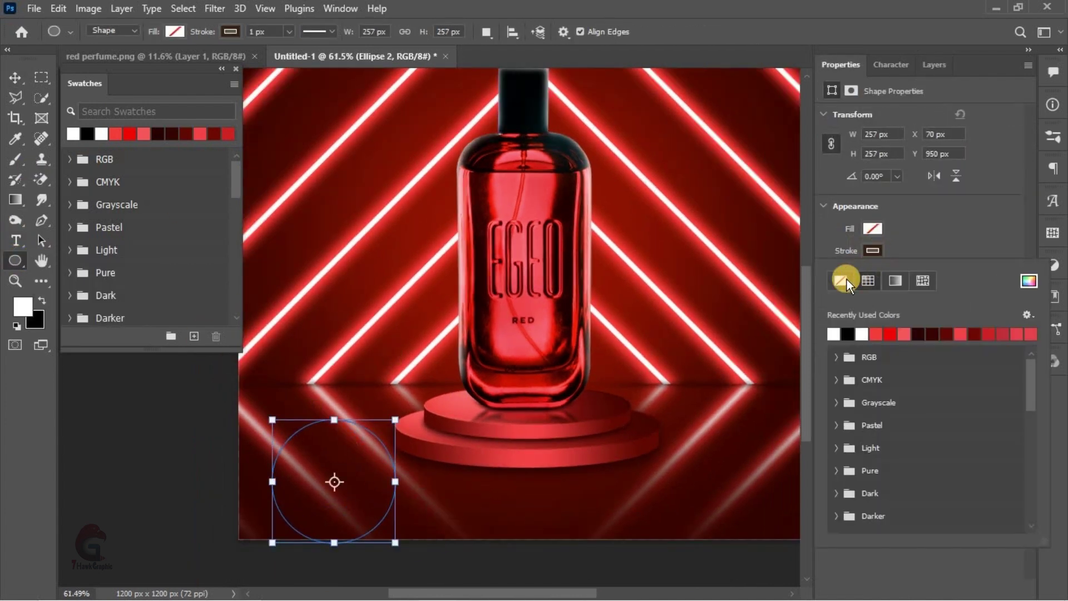
left_click(872, 229)
left_click(935, 311)
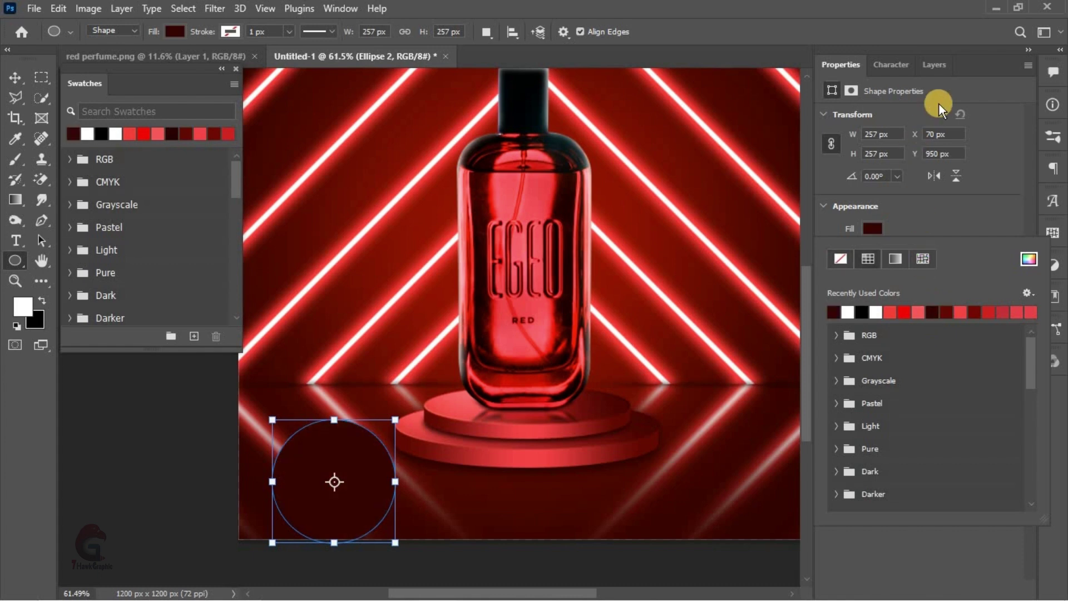
left_click(935, 64)
key("v")
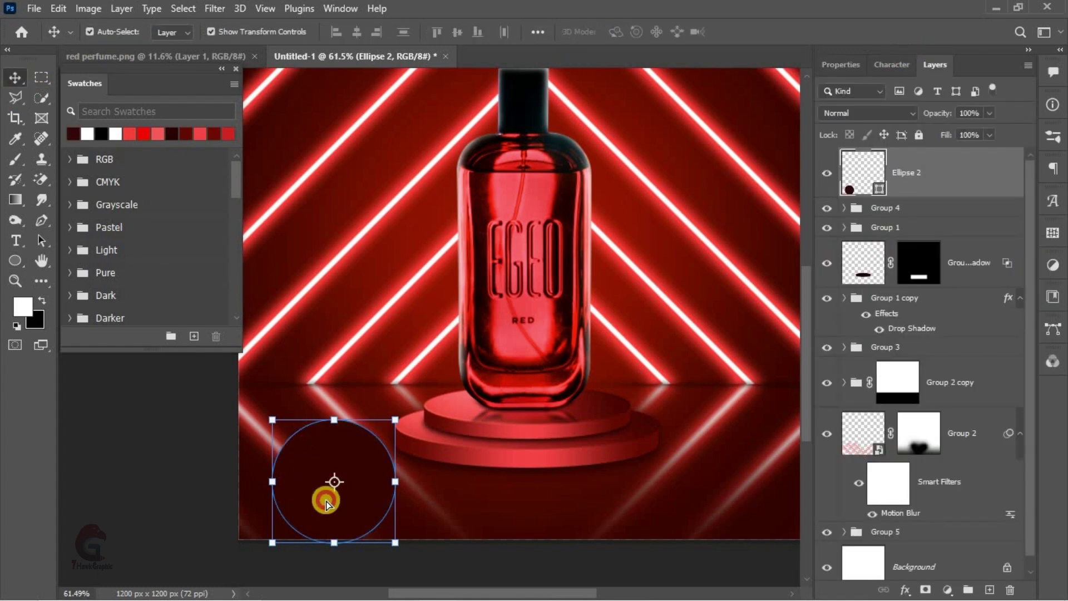
left_click_drag(329, 494, 319, 470)
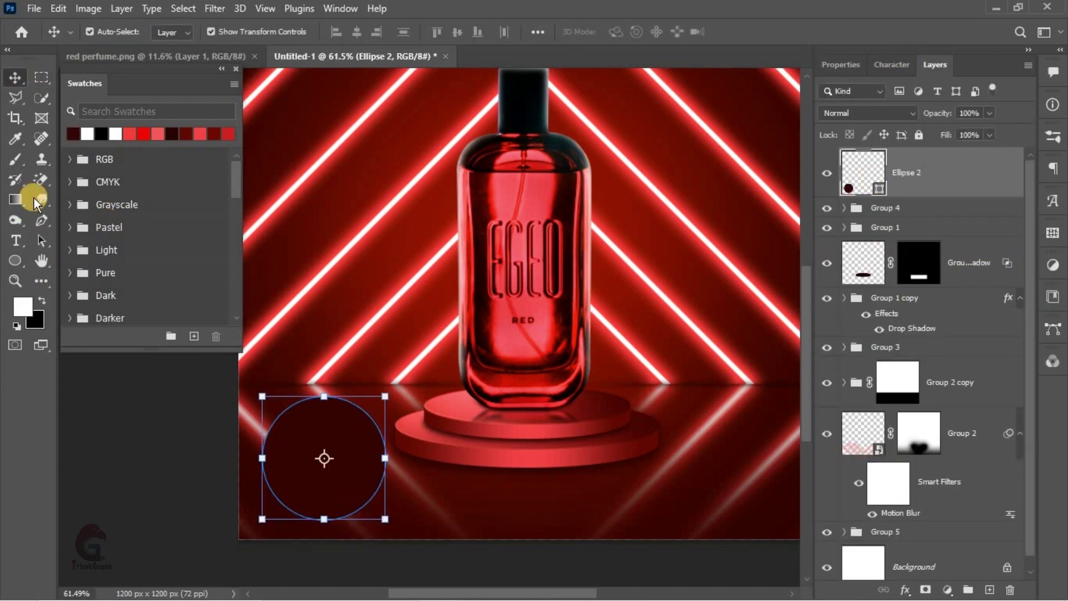
left_click(23, 306)
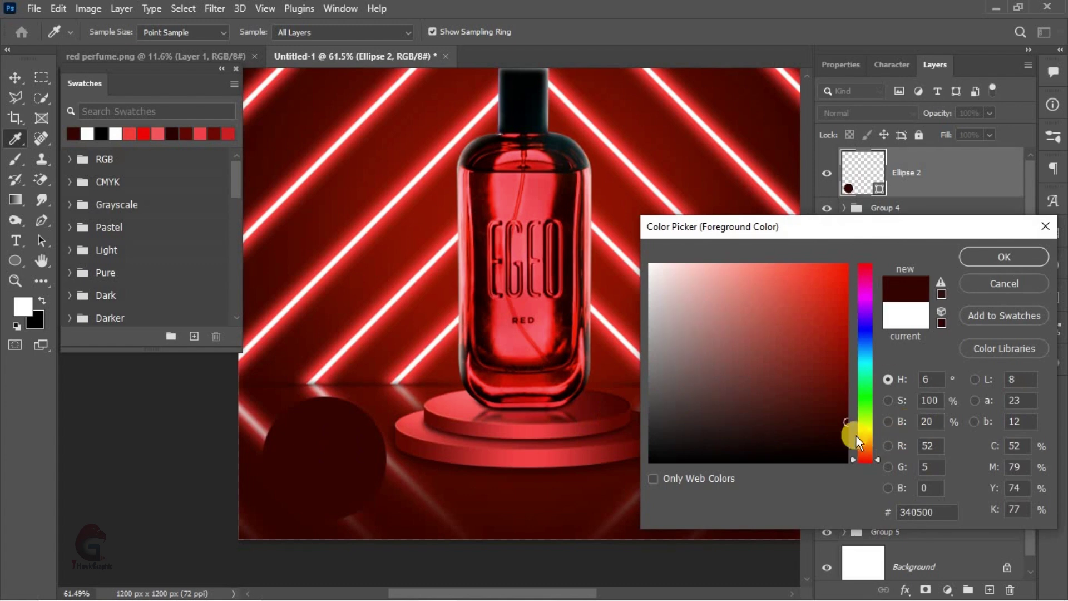
left_click(993, 269)
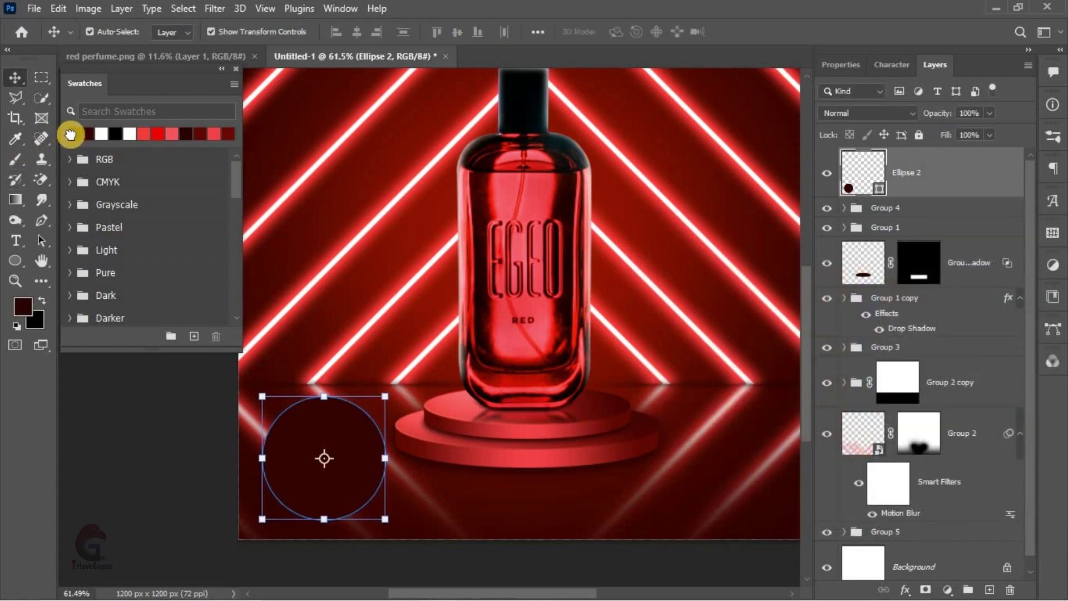
left_click_drag(312, 479, 317, 480)
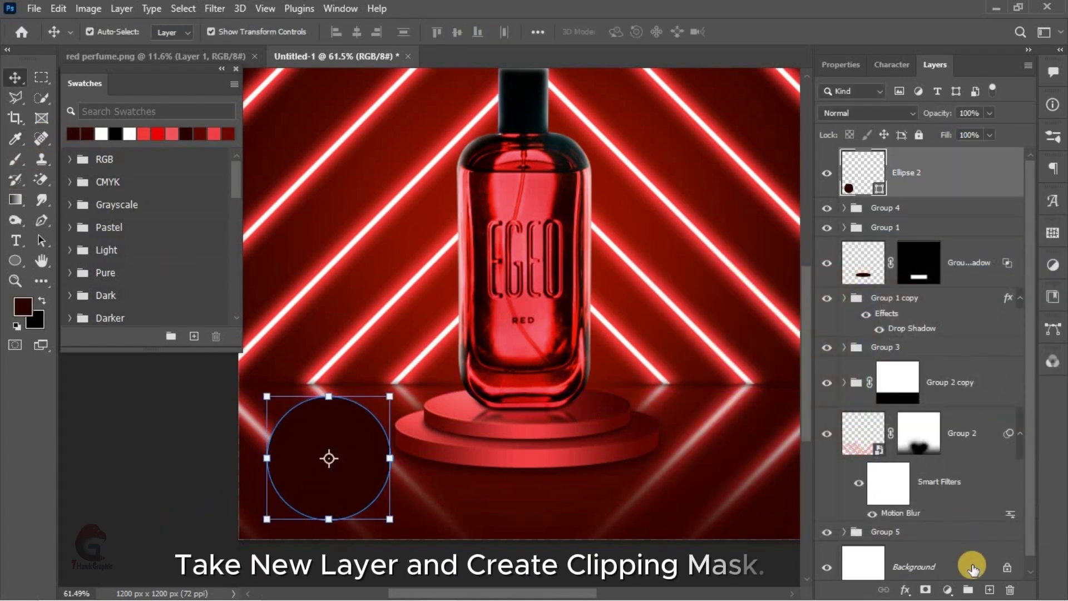
- Add a new layer clipped to the circle and shrink the brush size
left_click(990, 591)
right_click(908, 178)
left_click(661, 388)
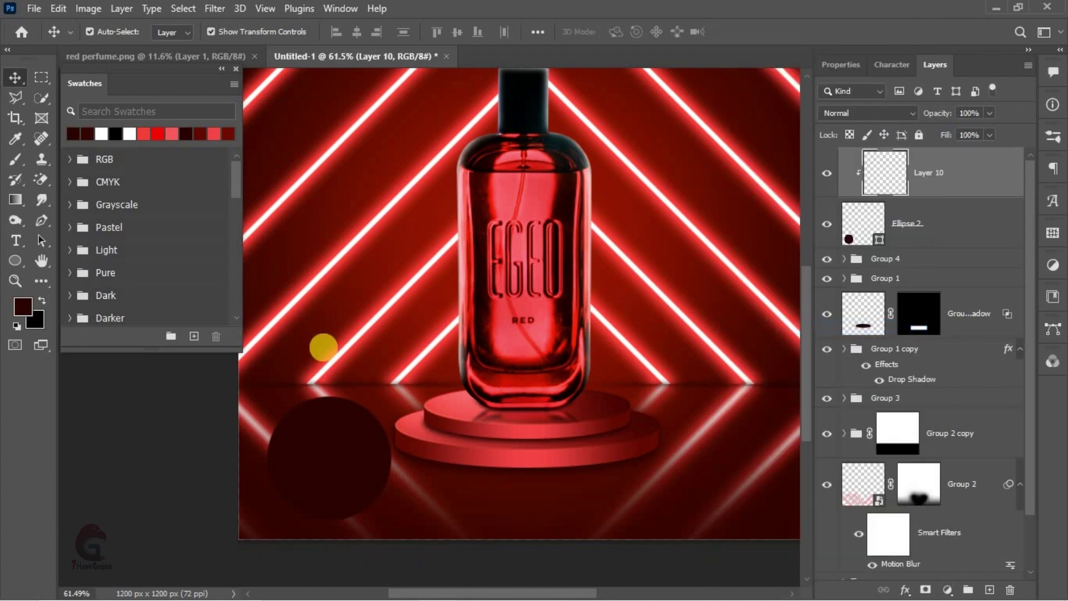
key("b")
left_click_drag(311, 401, 277, 349)
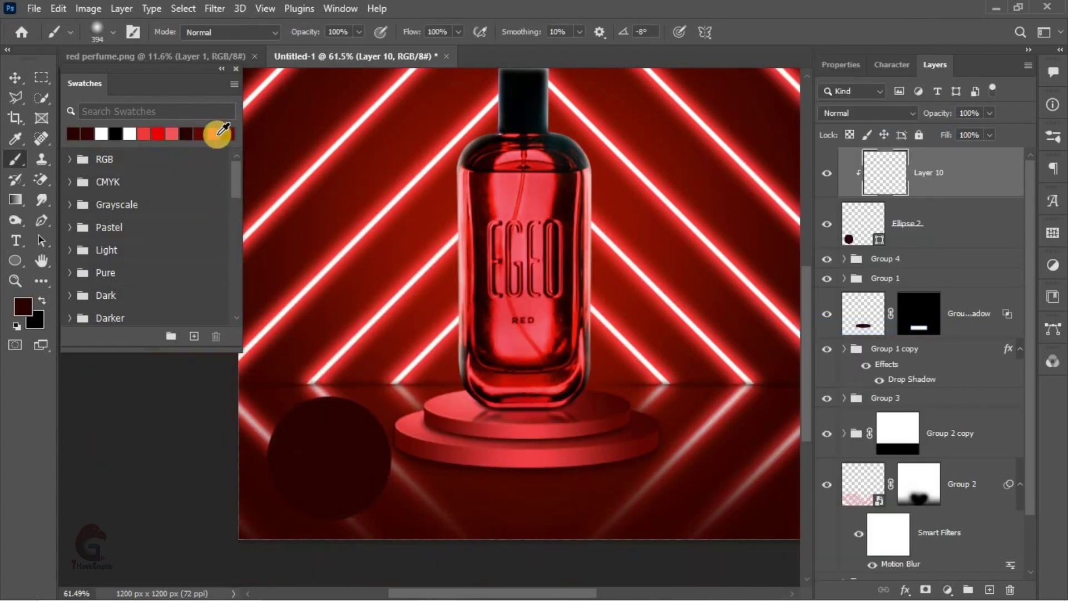
- Paint a brighter red highlight on the circle, duplicate it, and set the copy to Screen
left_click(389, 271, "alt")
left_click(354, 433)
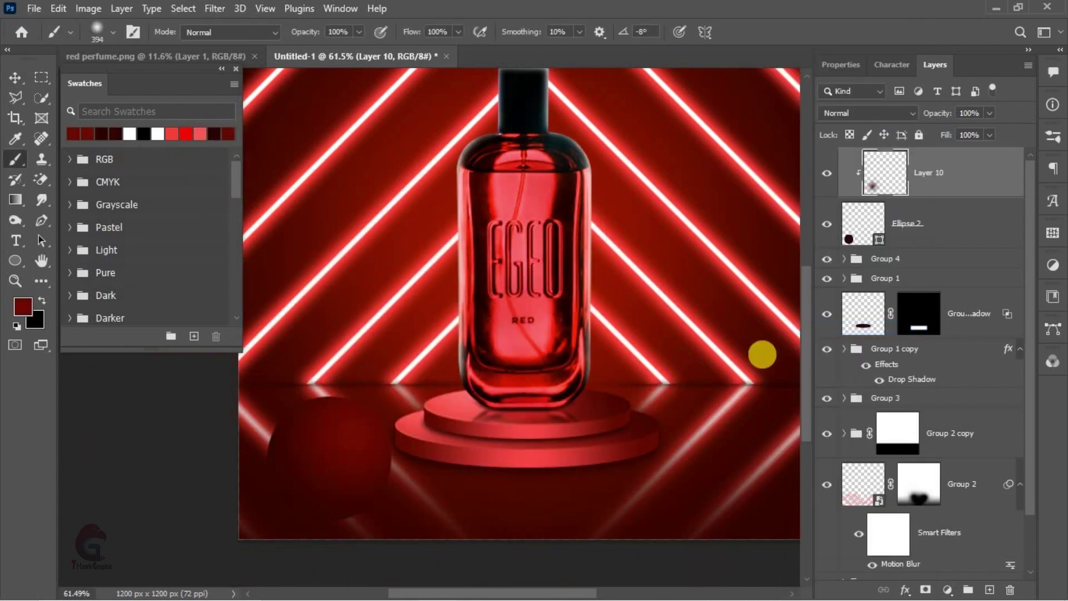
left_click_drag(944, 187, 940, 201)
left_click(929, 167)
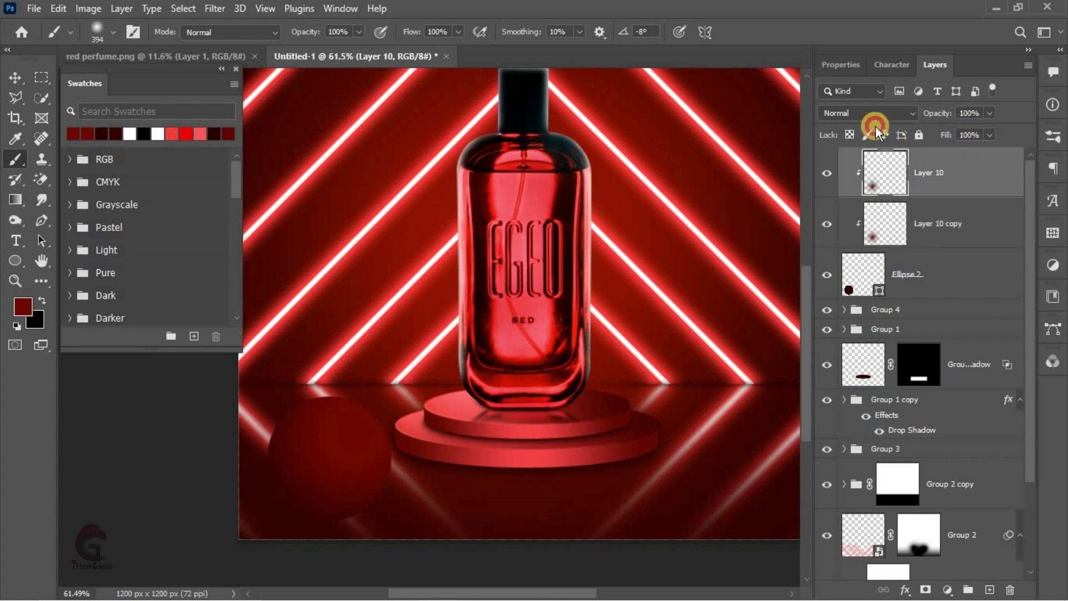
left_click(868, 113)
left_click(847, 245)
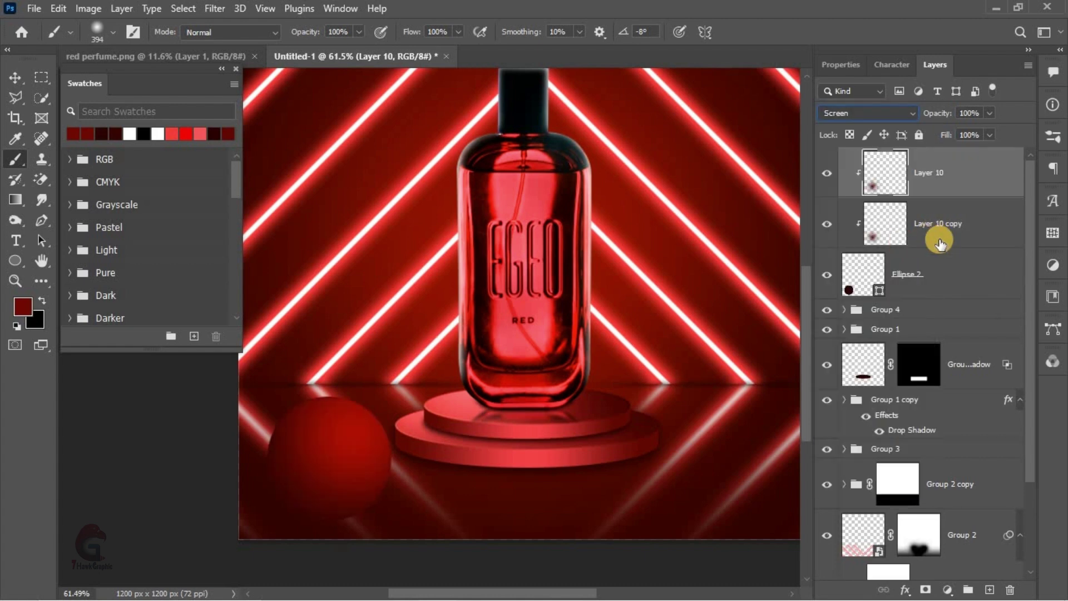
- Paint a white highlight on a clipped layer, shrink it to about 81%, and blend in Overlay
key("ctrl+shift+alt+n")
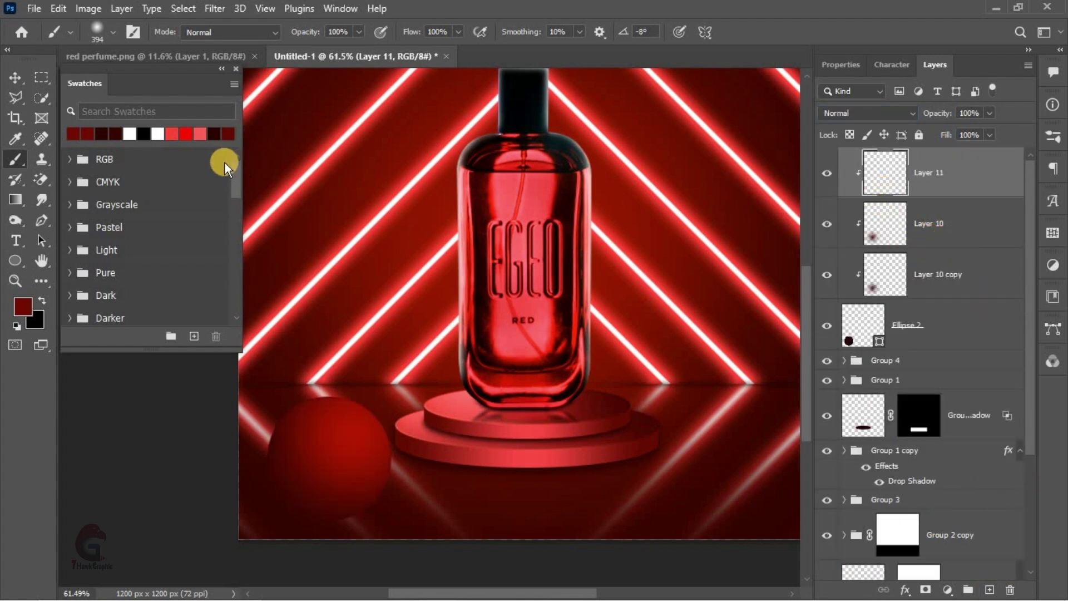
left_click(159, 135)
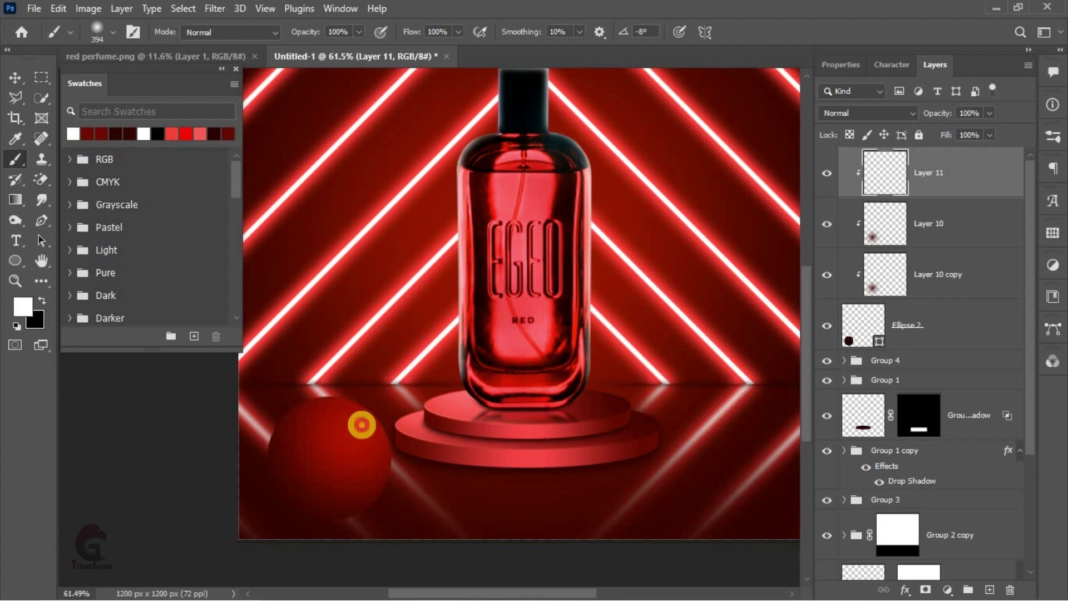
left_click(362, 425)
left_click(16, 78)
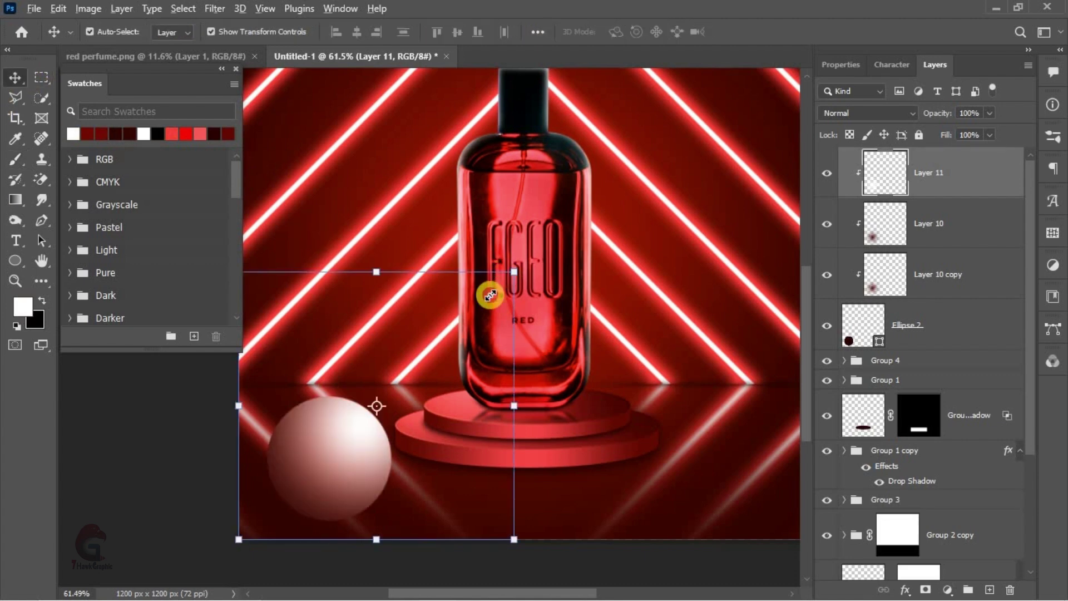
left_click_drag(490, 295, 488, 304)
left_click_drag(433, 396, 423, 396)
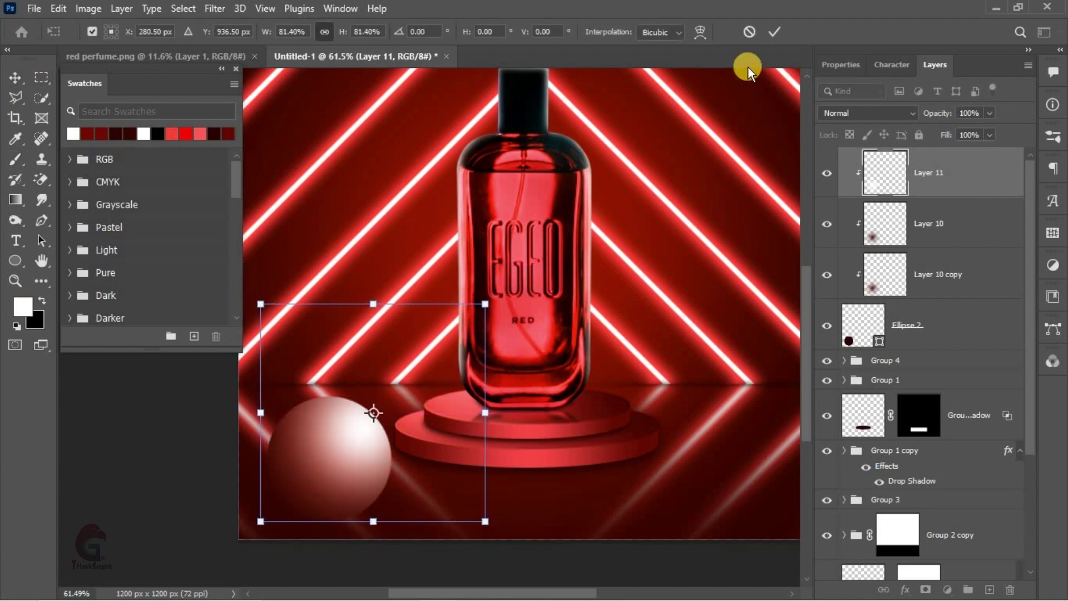
left_click(890, 113)
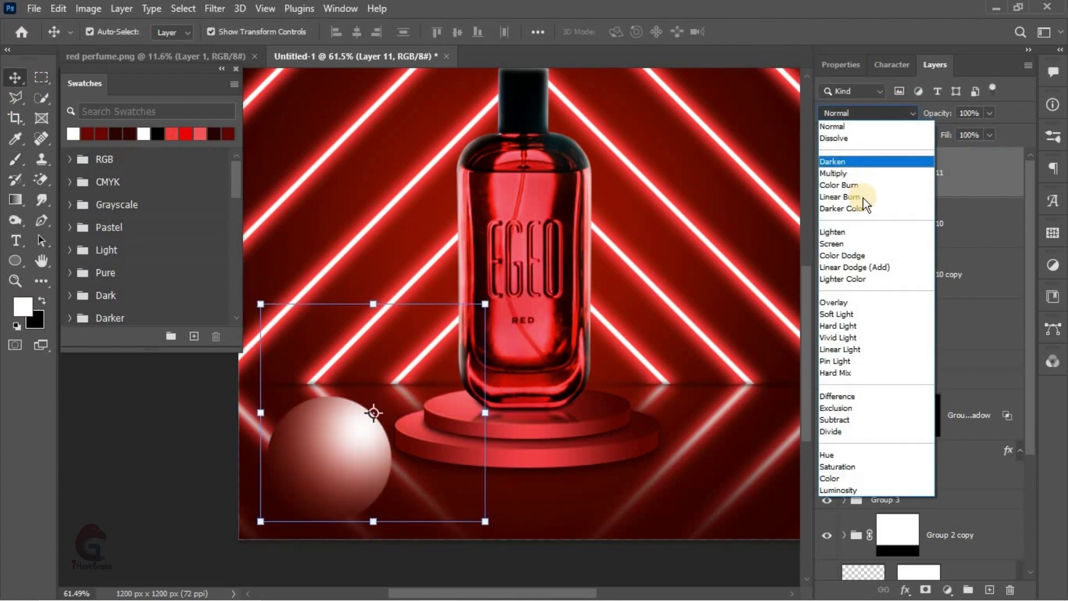
left_click(862, 303)
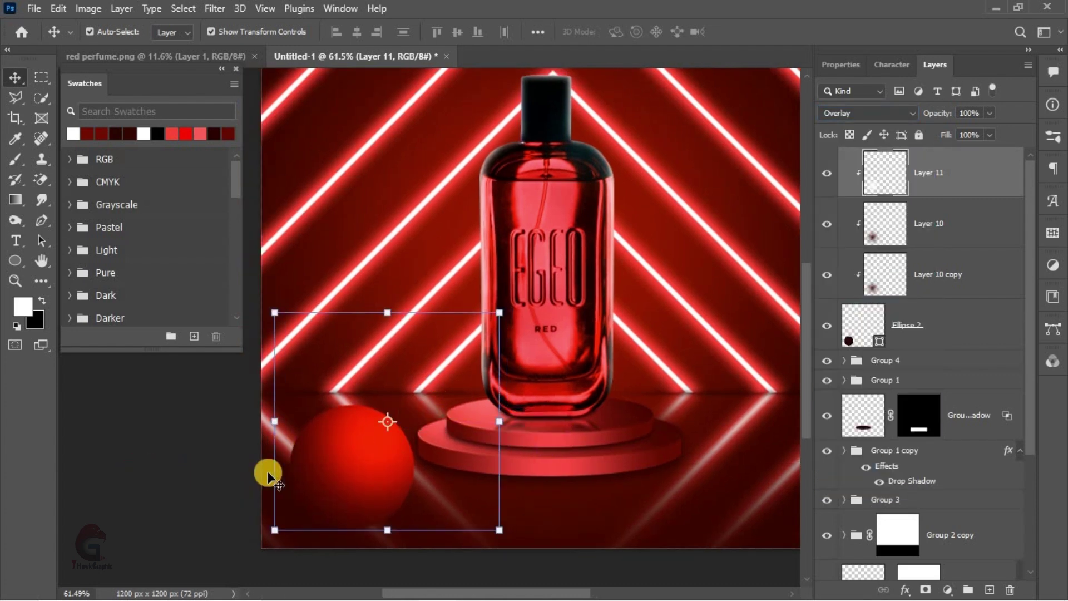
scroll(334, 477, "down", 2)
scroll(406, 479, "up", 2)
scroll(437, 453, "up", 2)
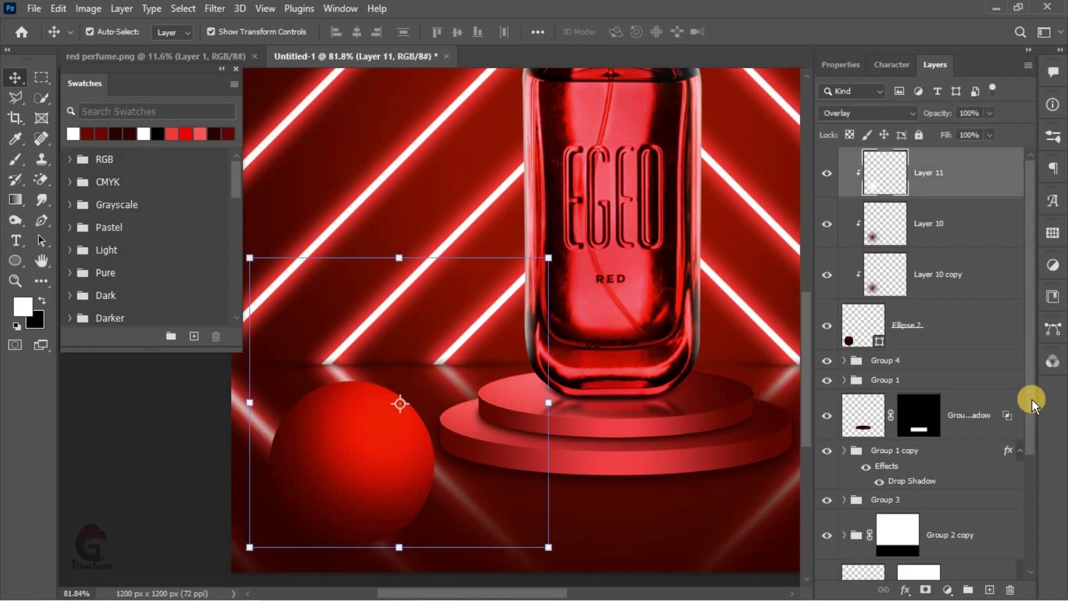
left_click(991, 591)
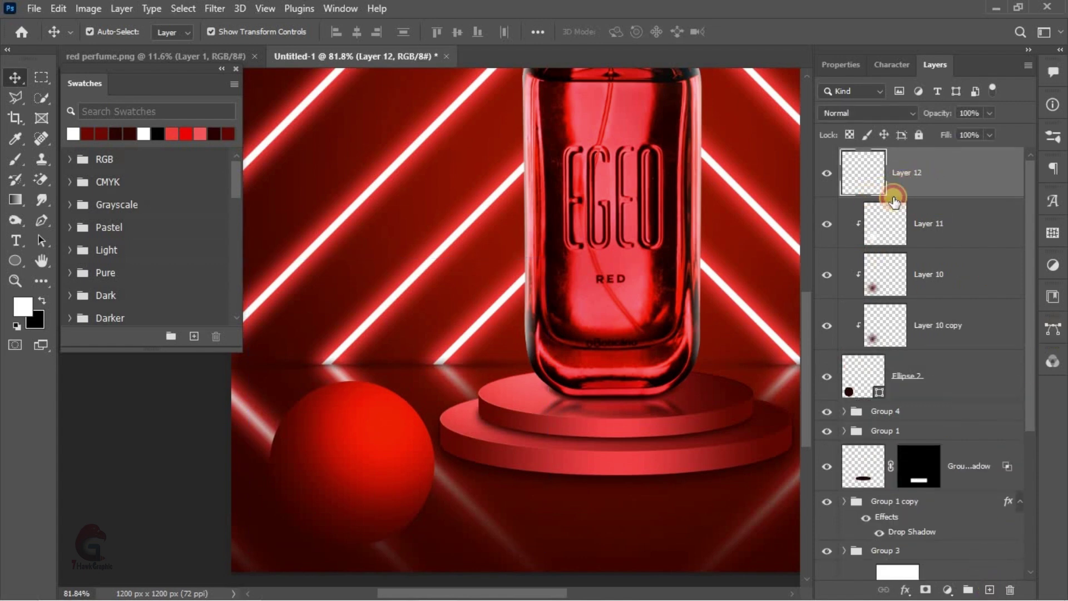
- Paint a light pink dab on the sphere on a clipped layer and shrink it to about 74%
left_click(894, 198, "alt")
scroll(434, 392, "down", 1)
key("b")
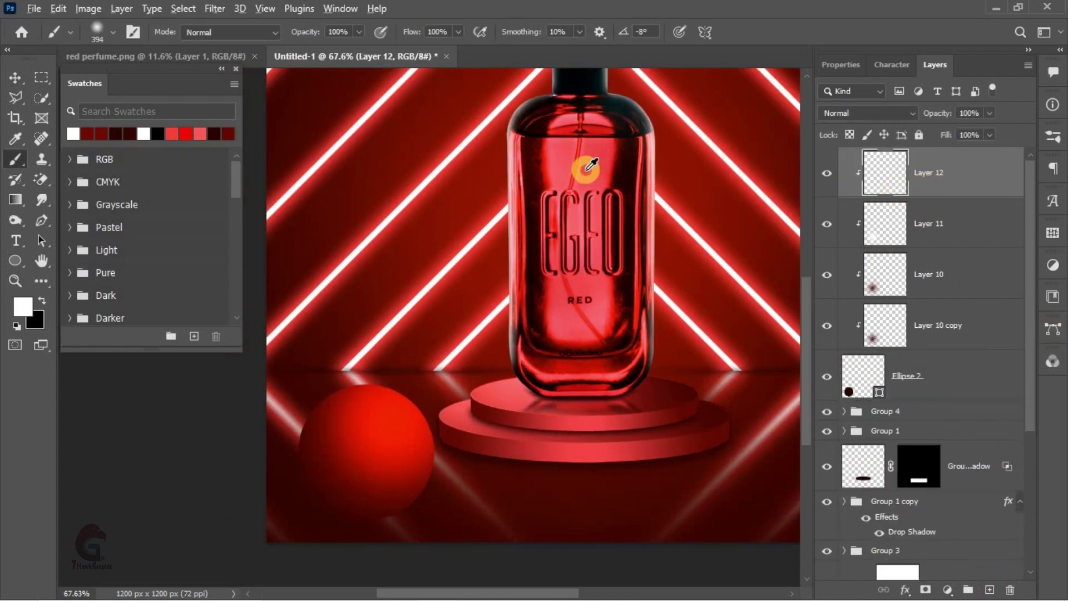
left_click(592, 165, "alt")
left_click(22, 306)
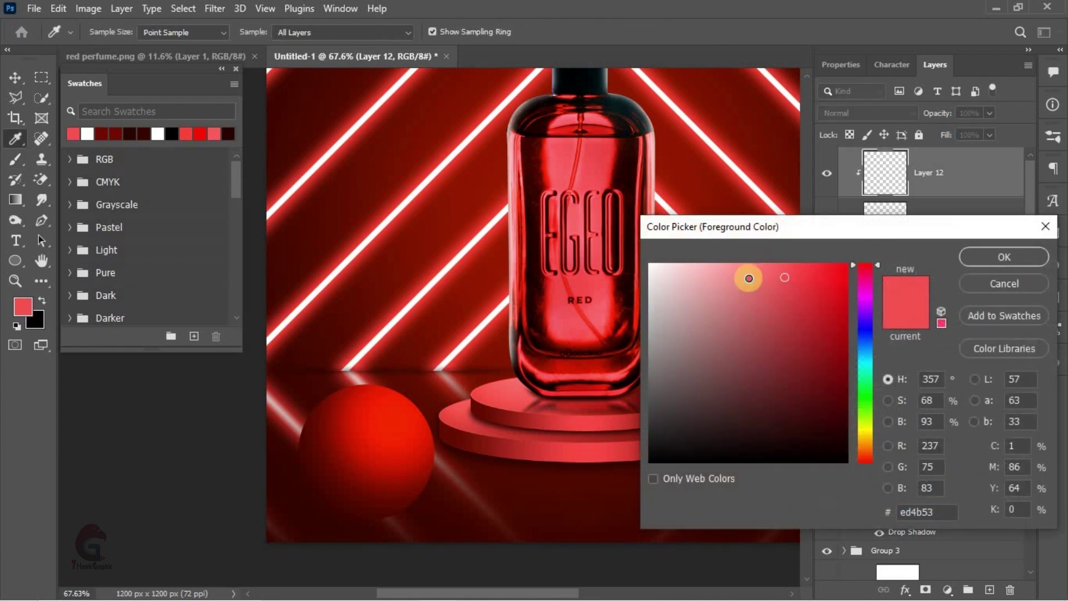
left_click_drag(749, 278, 726, 263)
key("Return")
left_click(399, 409)
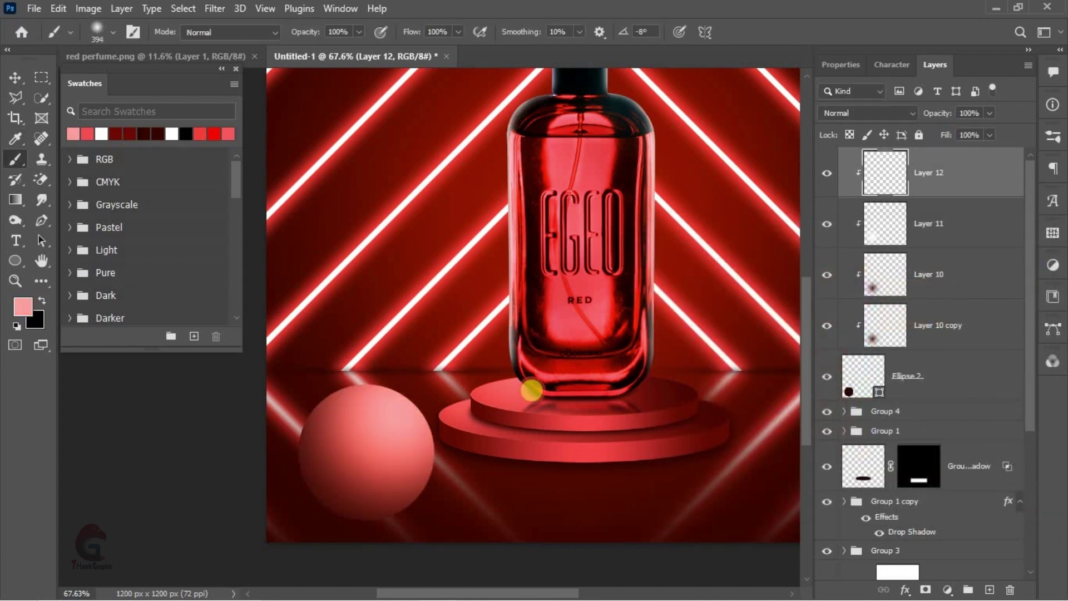
key("ctrl+t")
left_click_drag(572, 245, 546, 295)
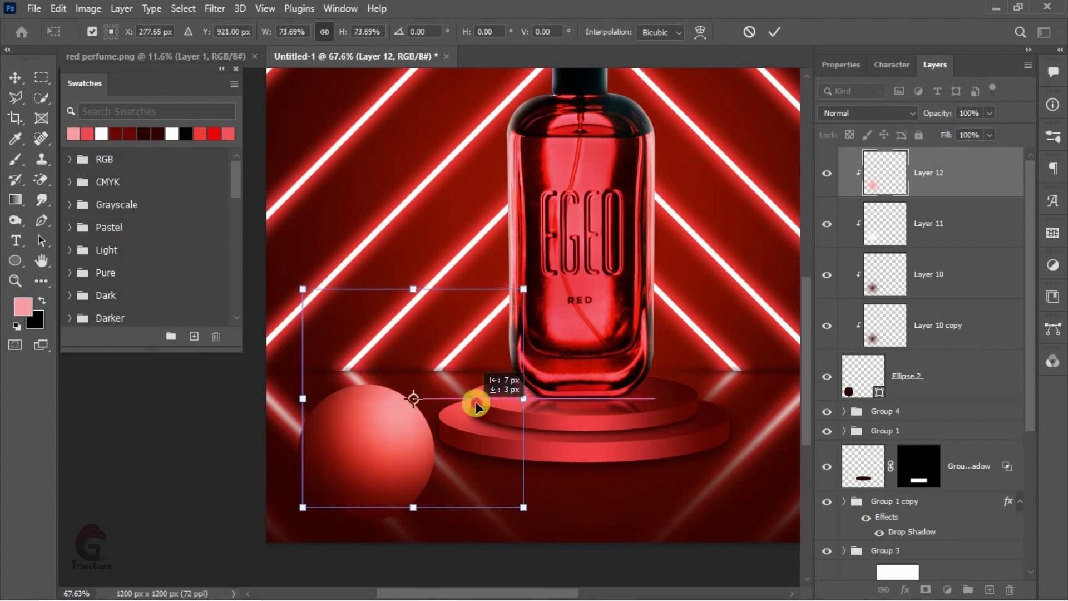
left_click_drag(545, 295, 476, 405)
left_click(768, 33)
- Set the pink highlight layer to Screen blending
left_click(174, 490)
scroll(406, 465, "up", 2)
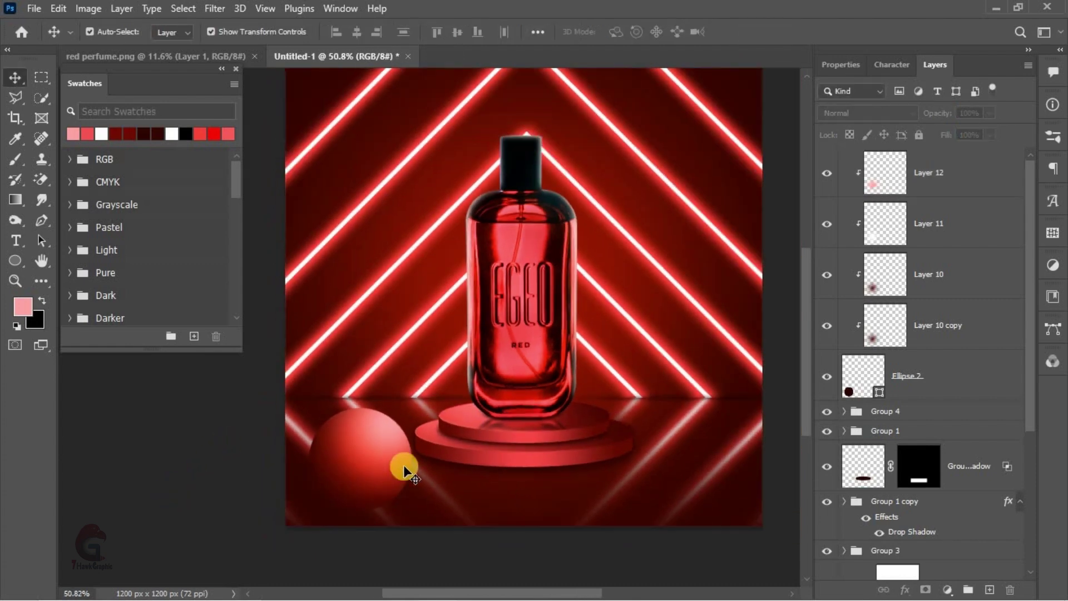
scroll(494, 413, "up", 2)
left_click(924, 182)
left_click(880, 113)
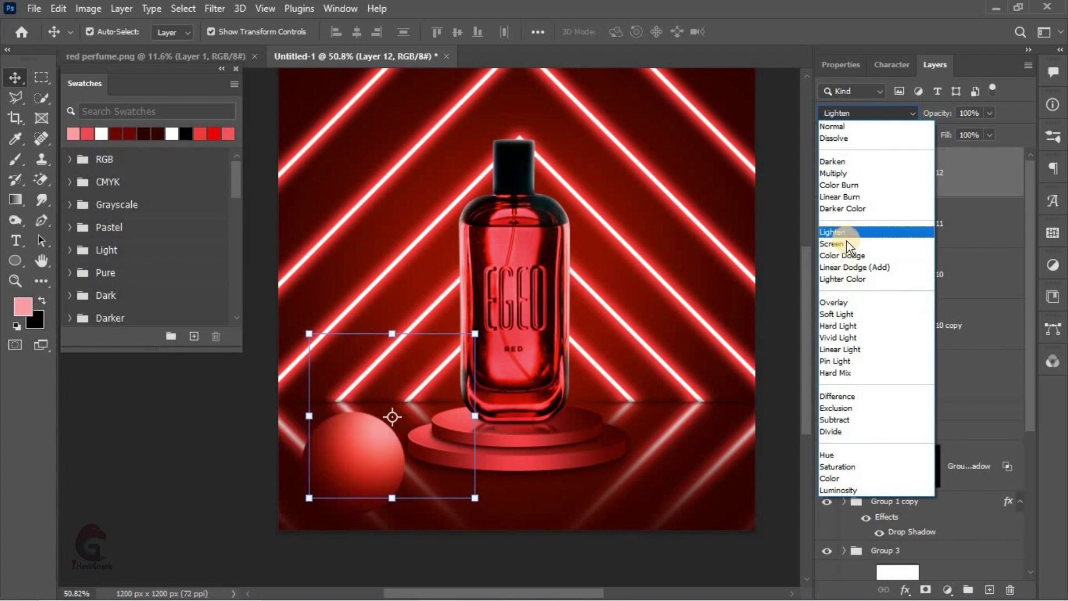
left_click(832, 244)
- Brush black shading on a new layer above the white highlight and lower its opacity
scroll(175, 490, "down", 1)
left_click(174, 484)
scroll(396, 402, "up", 2)
scroll(398, 475, "up", 2)
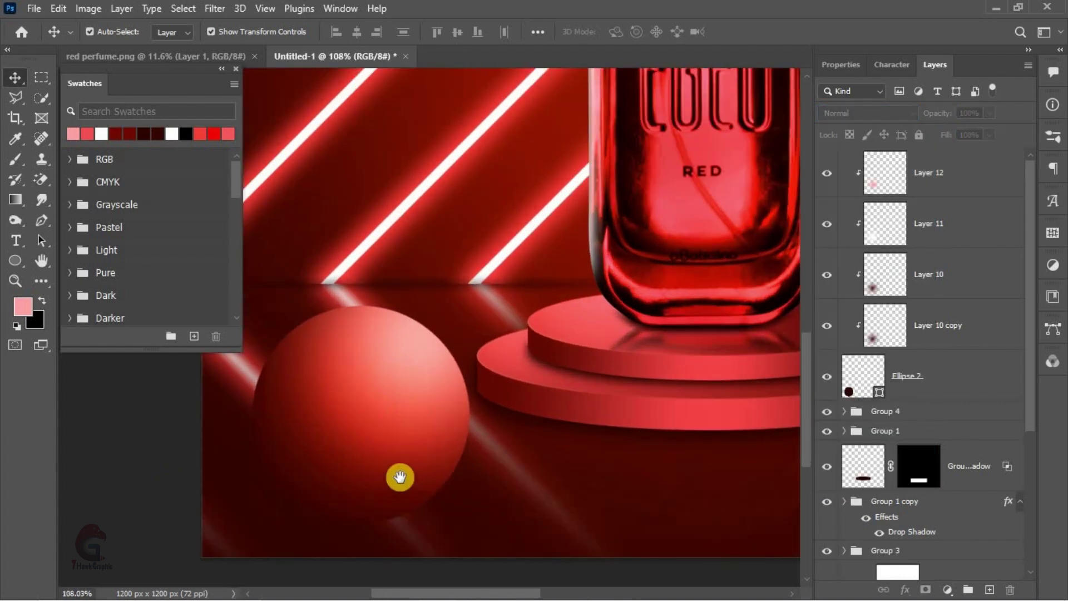
scroll(420, 484, "up", 1)
left_click(960, 245)
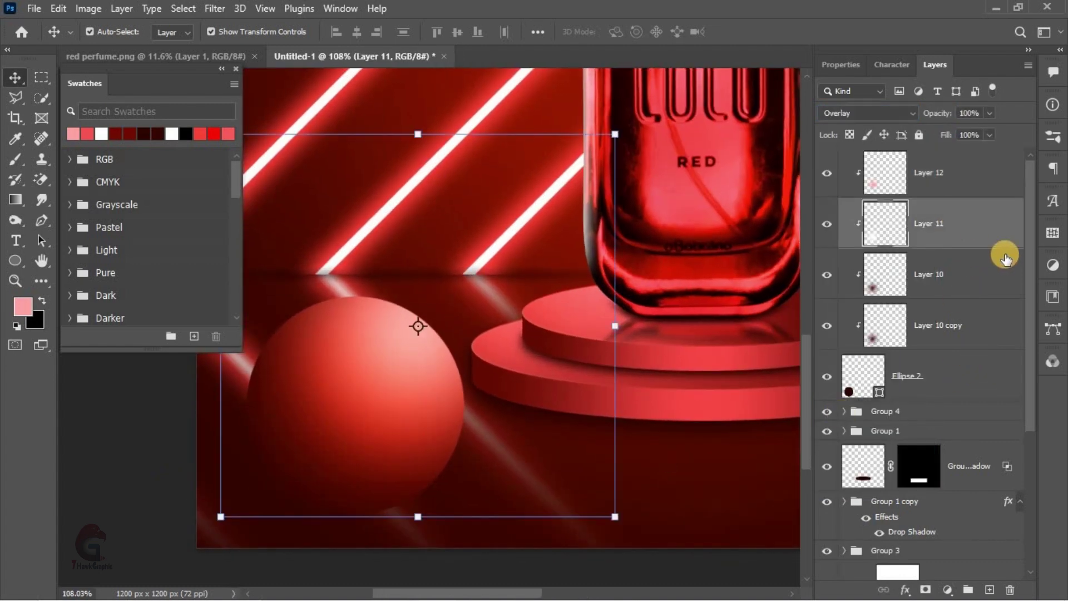
left_click(989, 590)
key("b")
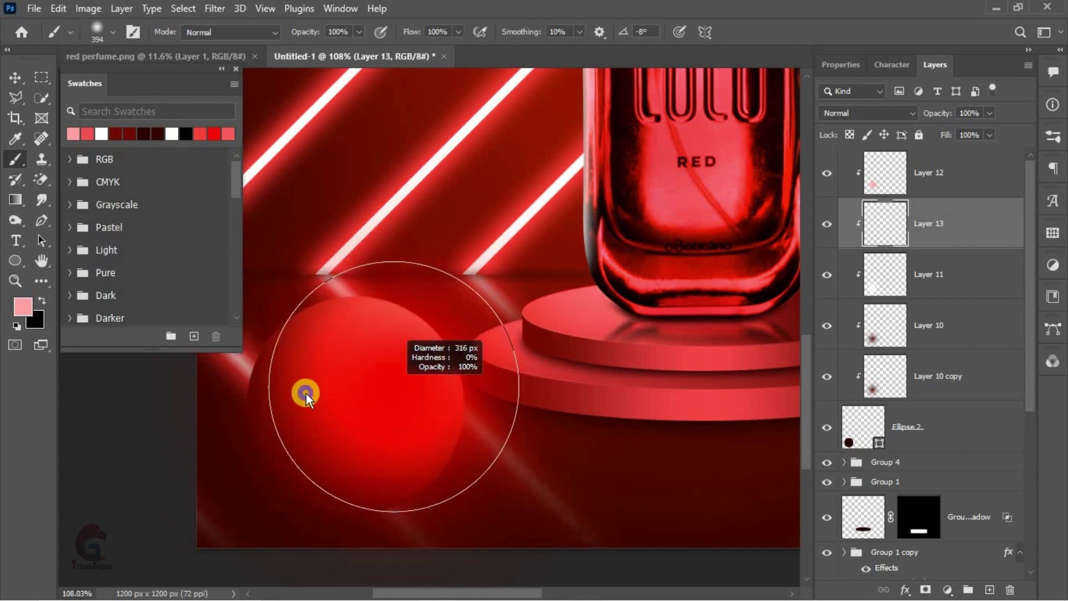
key("x")
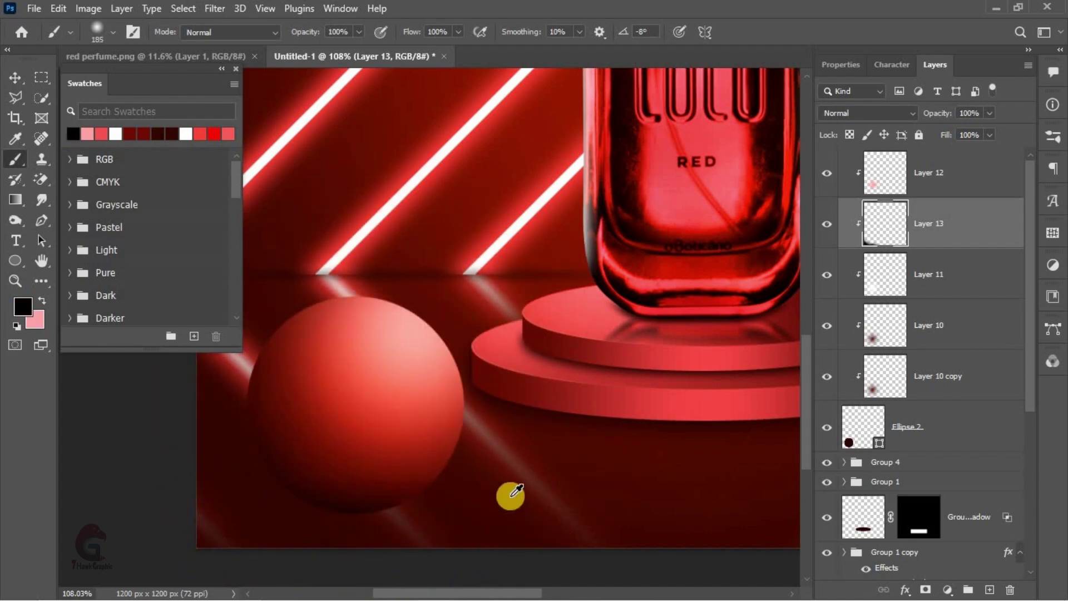
scroll(518, 467, "down", 3)
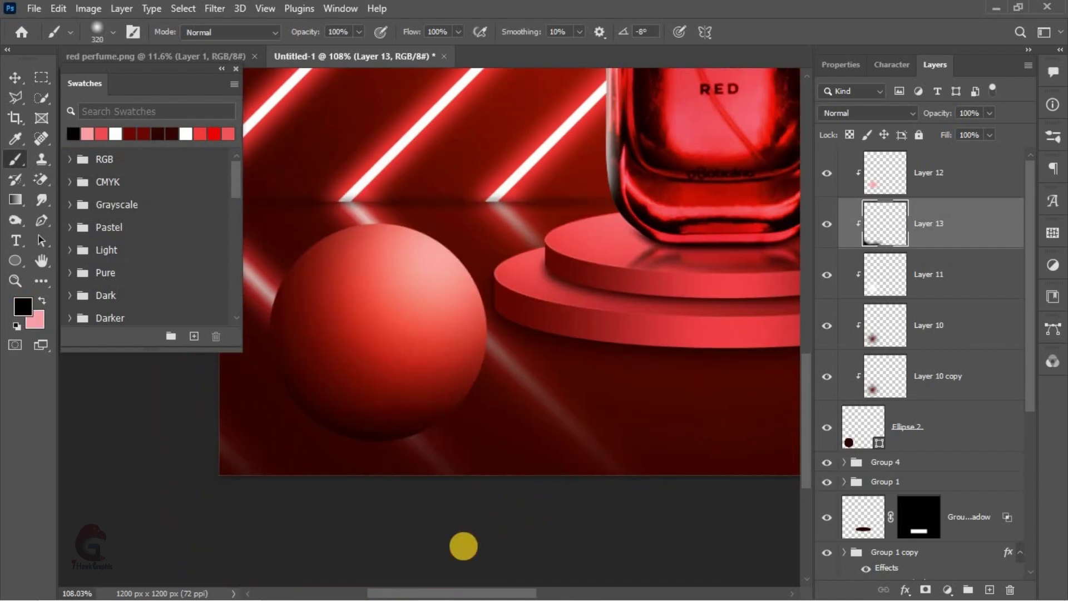
scroll(306, 422, "left", 3)
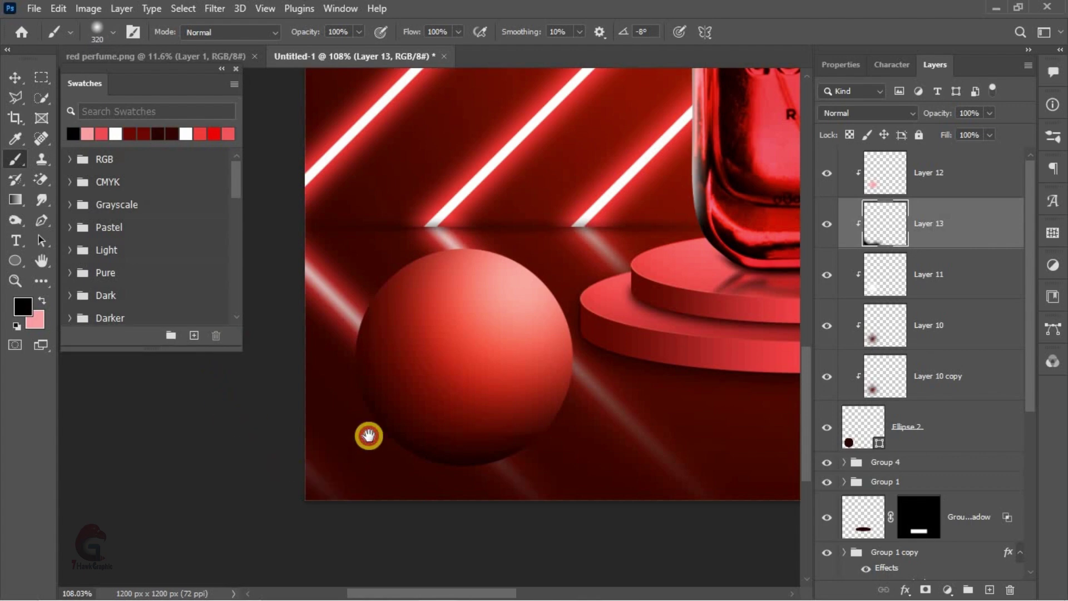
scroll(369, 434, "down", 2)
scroll(369, 434, "left", 2)
scroll(390, 306, "up", 2)
scroll(389, 306, "right", 2)
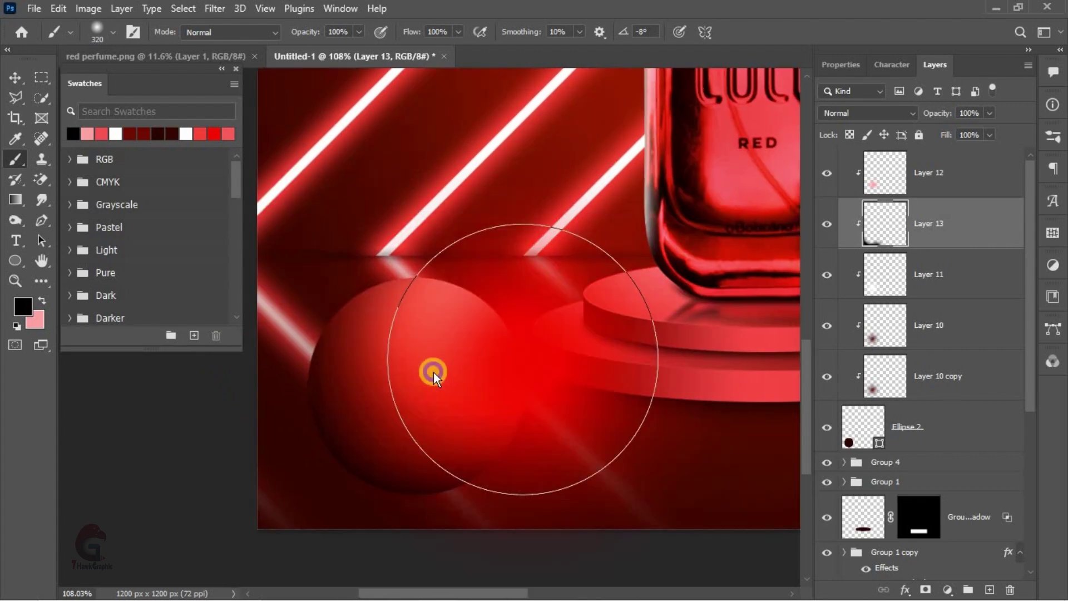
left_click(15, 78)
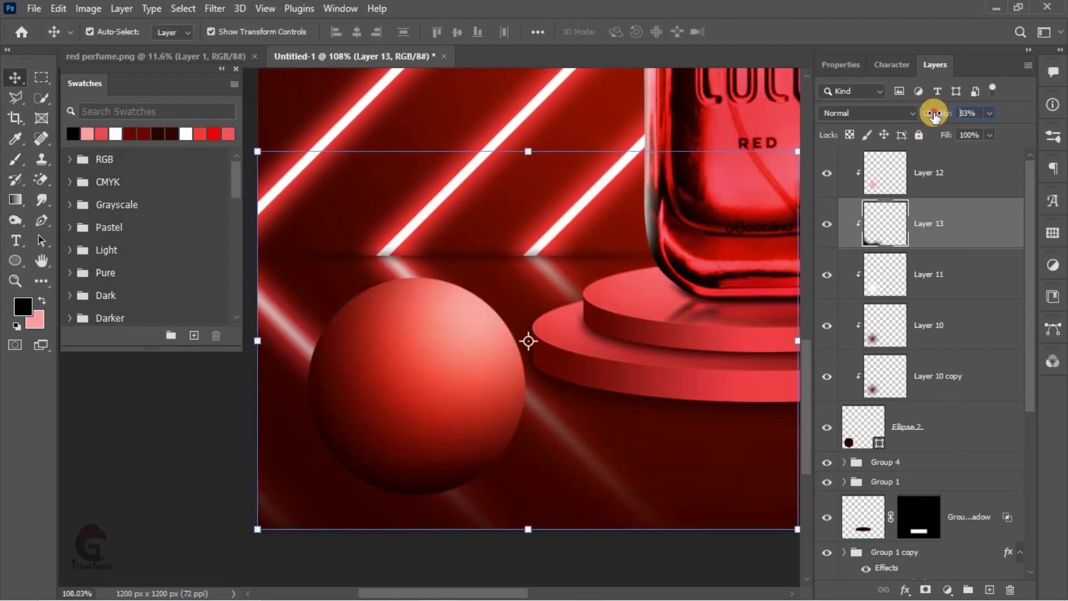
- Add an empty Layer 14 beneath Ellipse 2
left_click(100, 481)
scroll(328, 445, "down", 1)
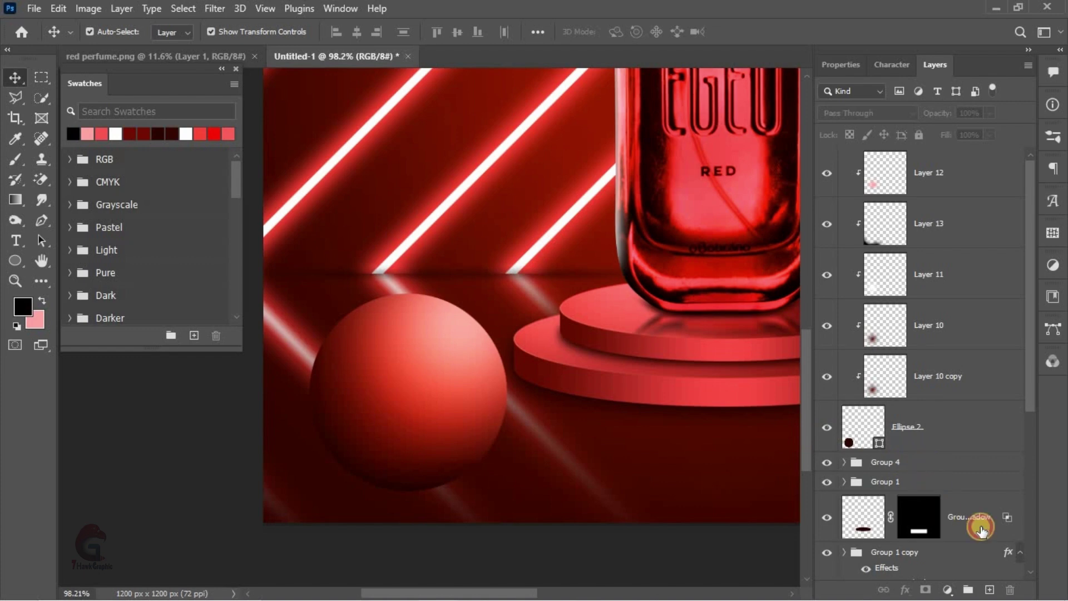
left_click(990, 589)
- Paint a dark dab on Layer 14 and squash it into a shadow under the sphere
left_click(15, 160)
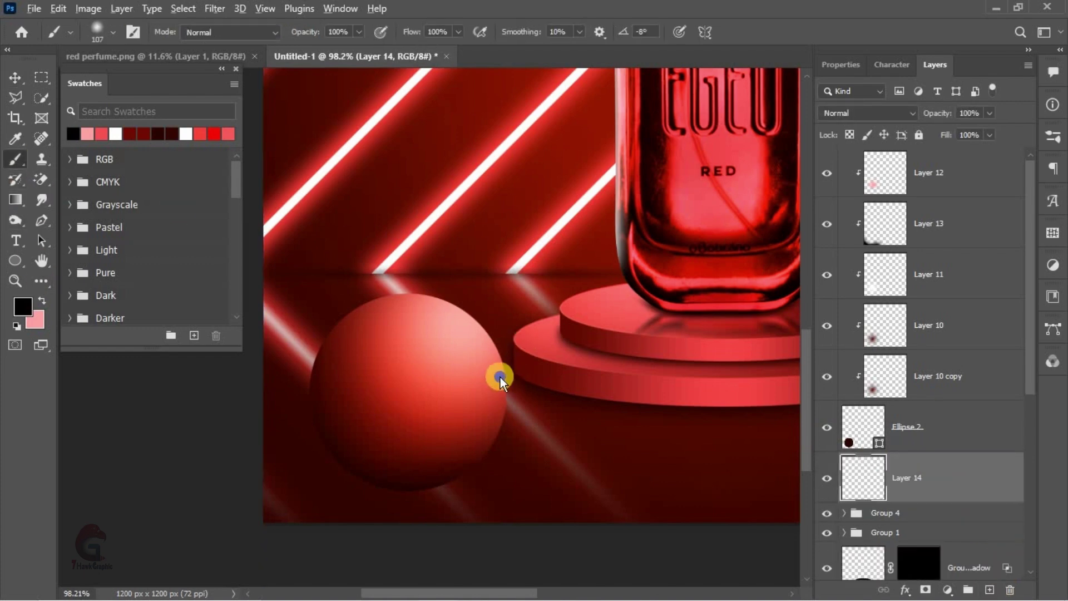
left_click(482, 384)
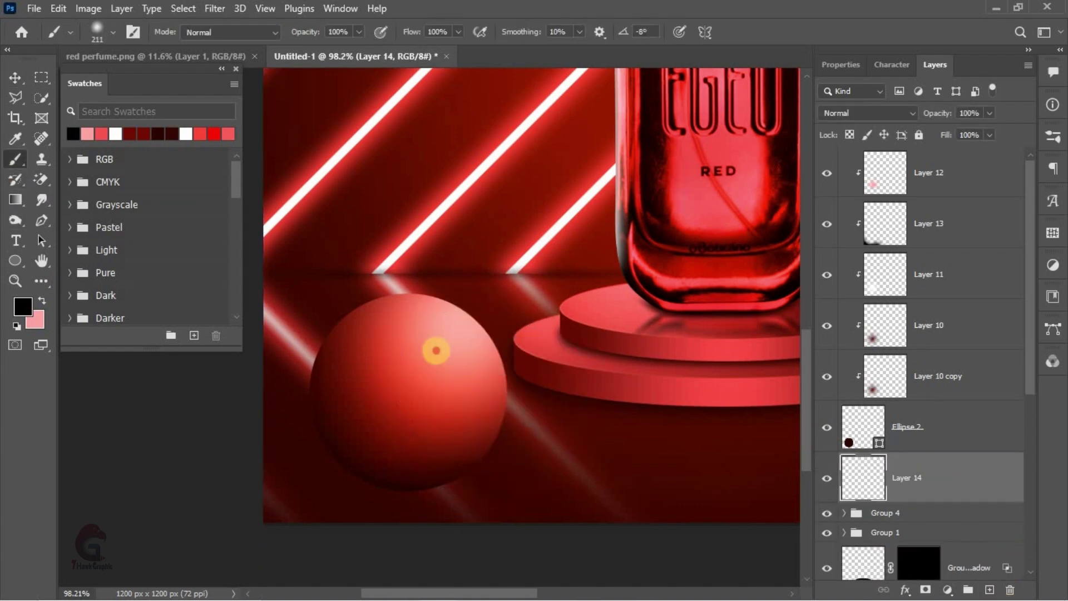
left_click(15, 77)
left_click_drag(437, 222, 464, 492)
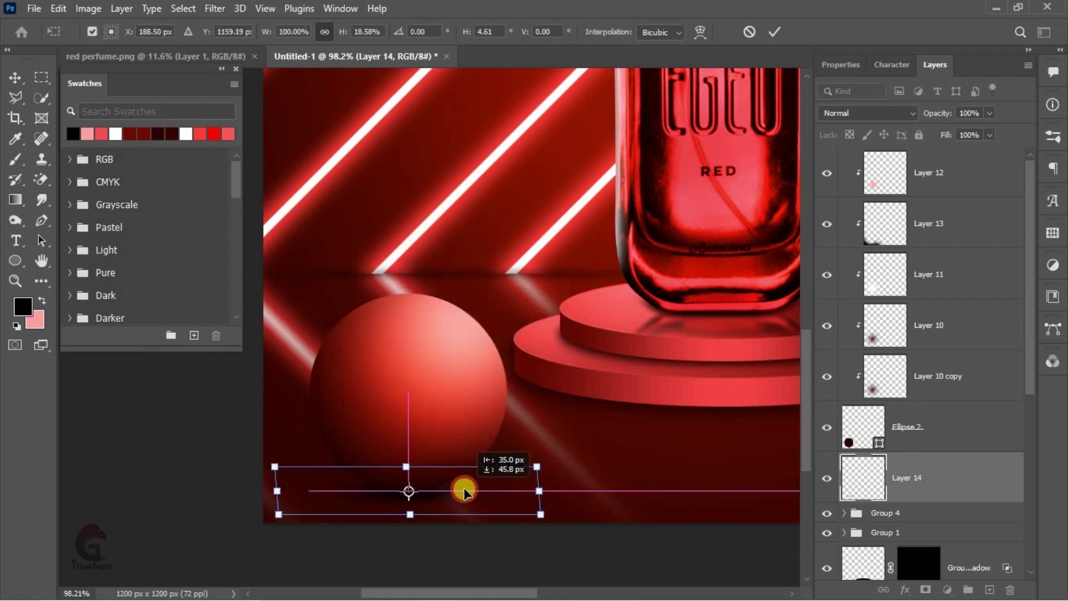
scroll(437, 486, "up", 3)
left_click_drag(395, 451, 395, 440)
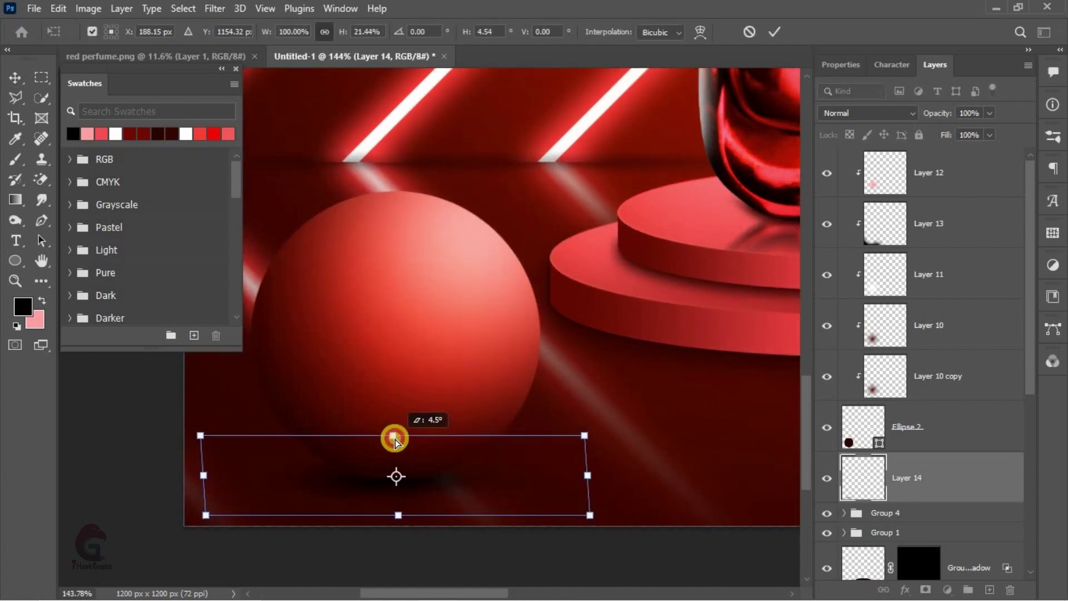
left_click(774, 32)
- Select the sphere's layers from Ellipse 2 through Layer 14
scroll(450, 496, "down", 3)
scroll(460, 482, "down", 2)
scroll(445, 490, "down", 2)
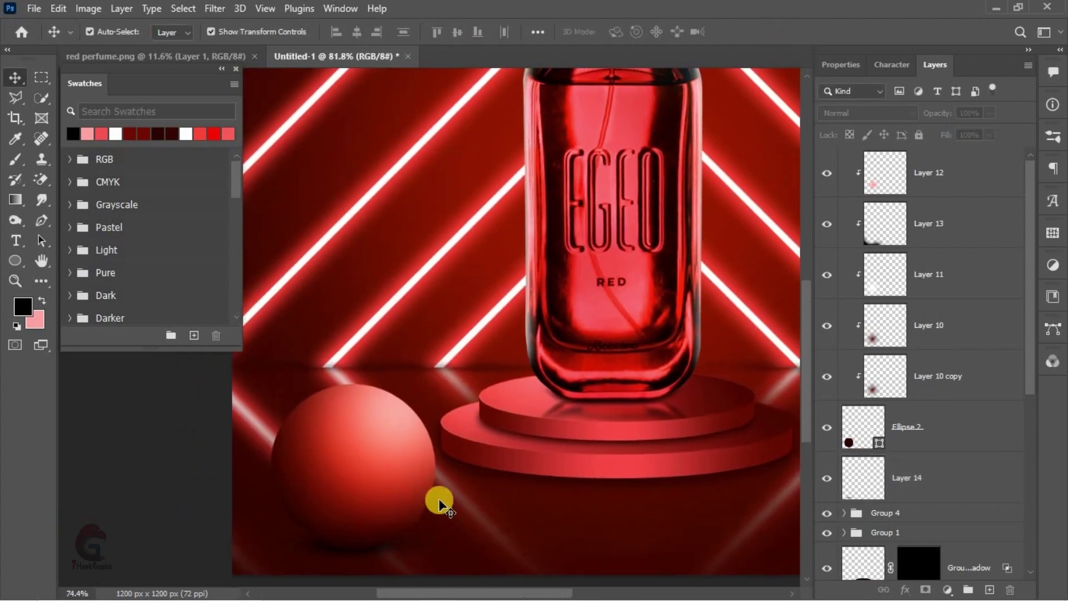
scroll(473, 496, "down", 2)
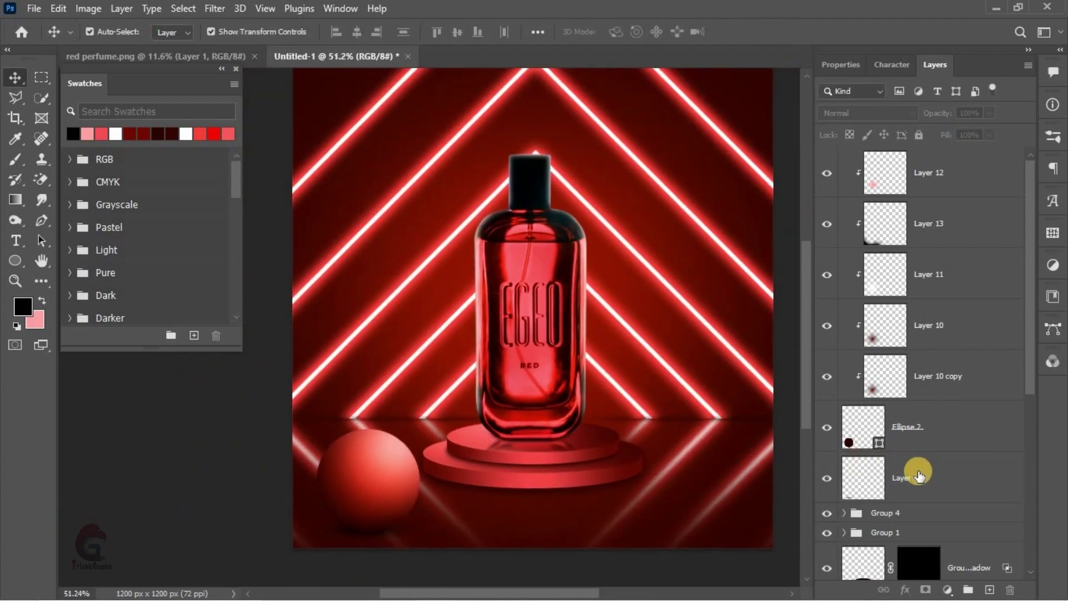
scroll(462, 504, "up", 1)
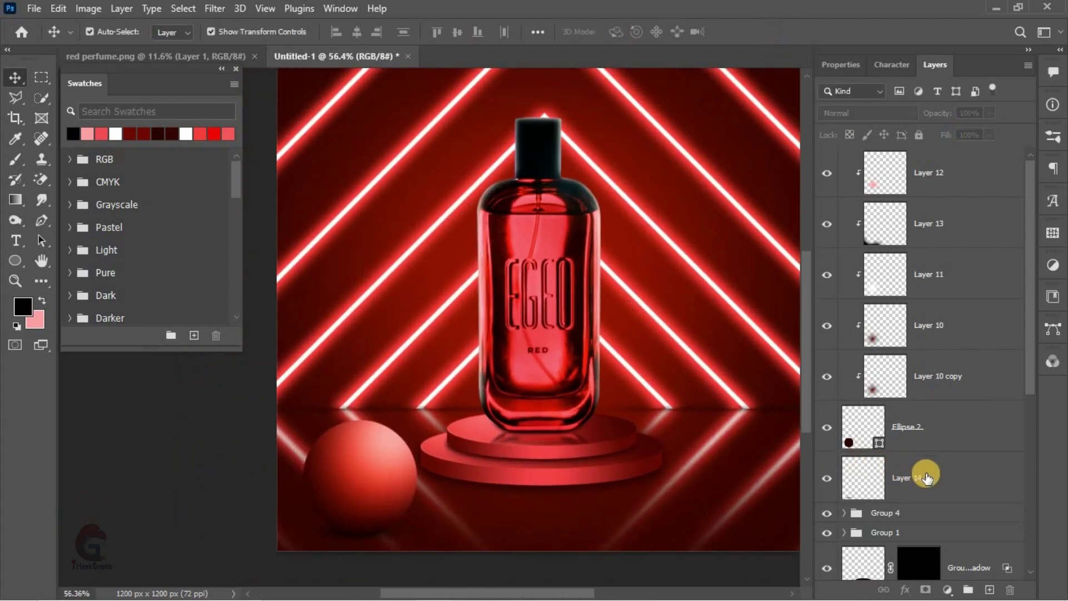
left_click(933, 424)
left_click(925, 475)
- Group the red sphere layers and add a larger, horizontally flipped copy at lower right
left_click(936, 176, "shift")
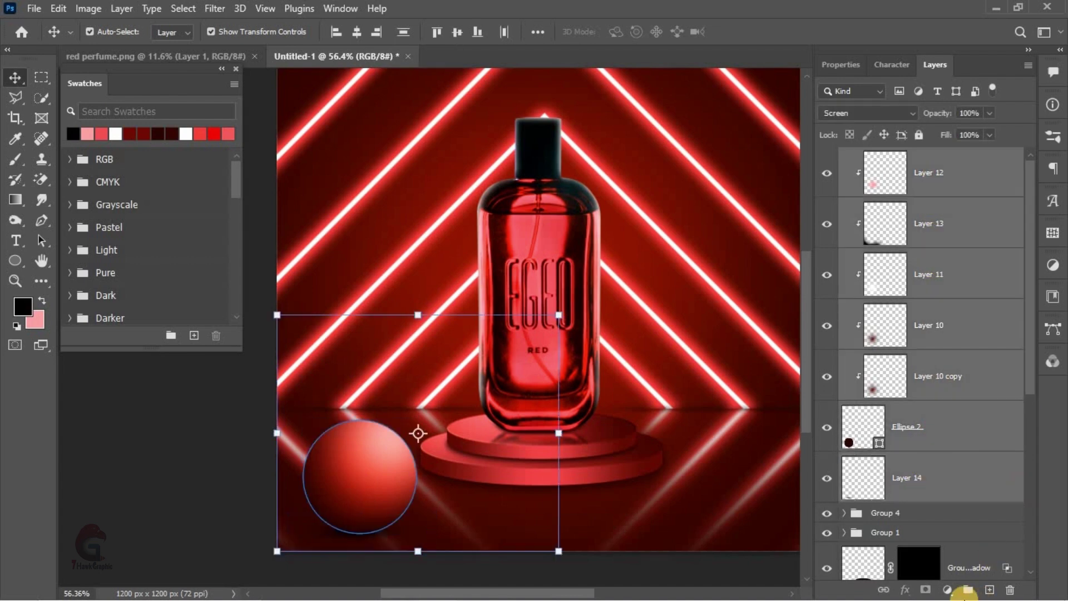
key("ctrl+g")
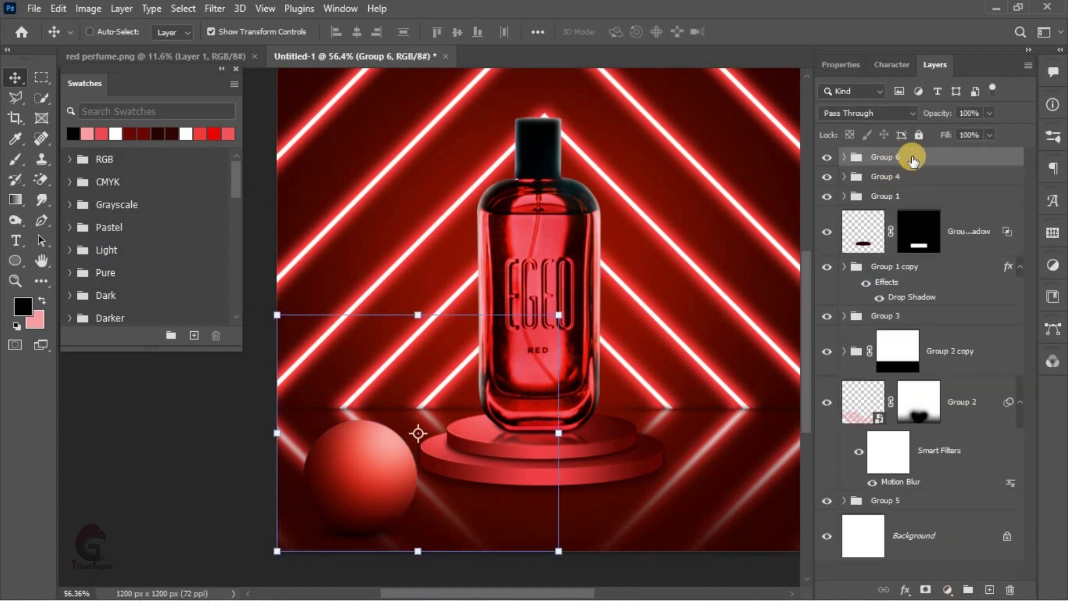
key("ctrl+j")
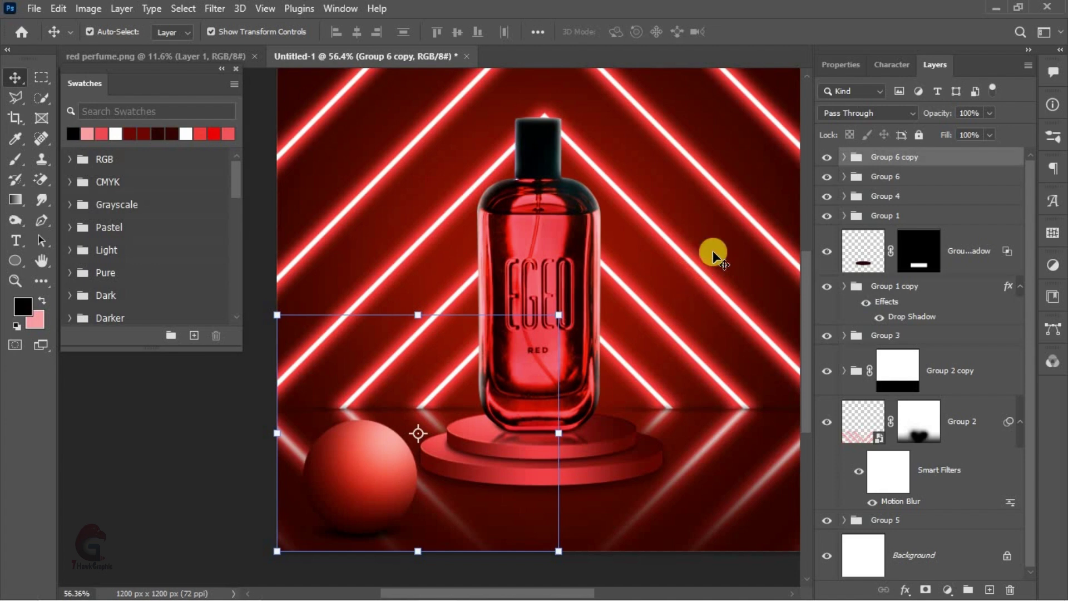
left_click_drag(425, 315, 424, 248)
scroll(386, 381, "down", 1)
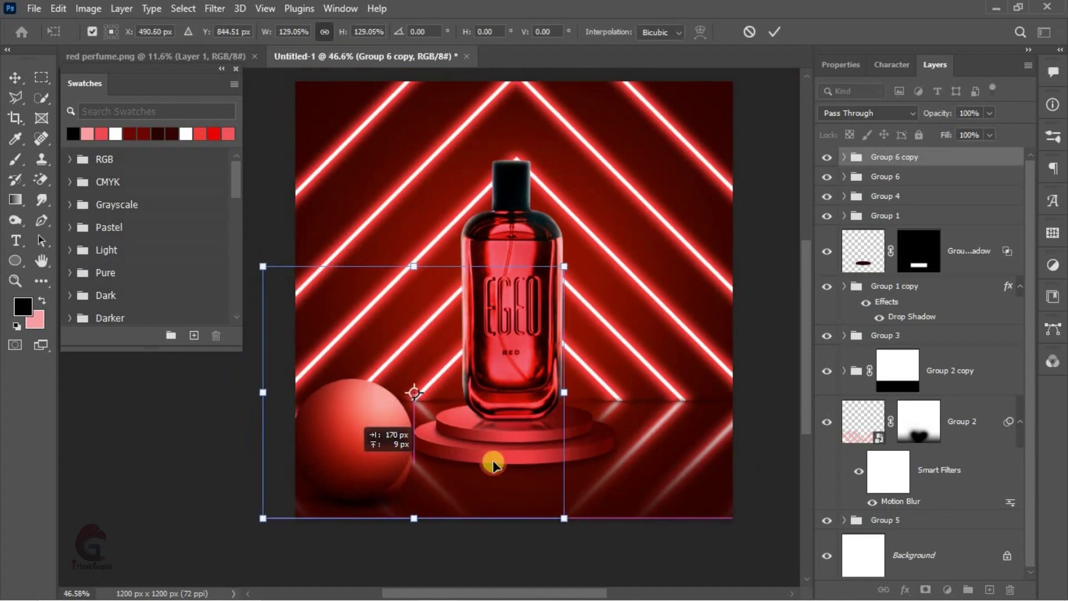
mouse_move(357, 462)
left_mouse_down()
mouse_move(631, 465)
mouse_move(614, 351)
left_mouse_up()
right_click(631, 464)
left_click(701, 399)
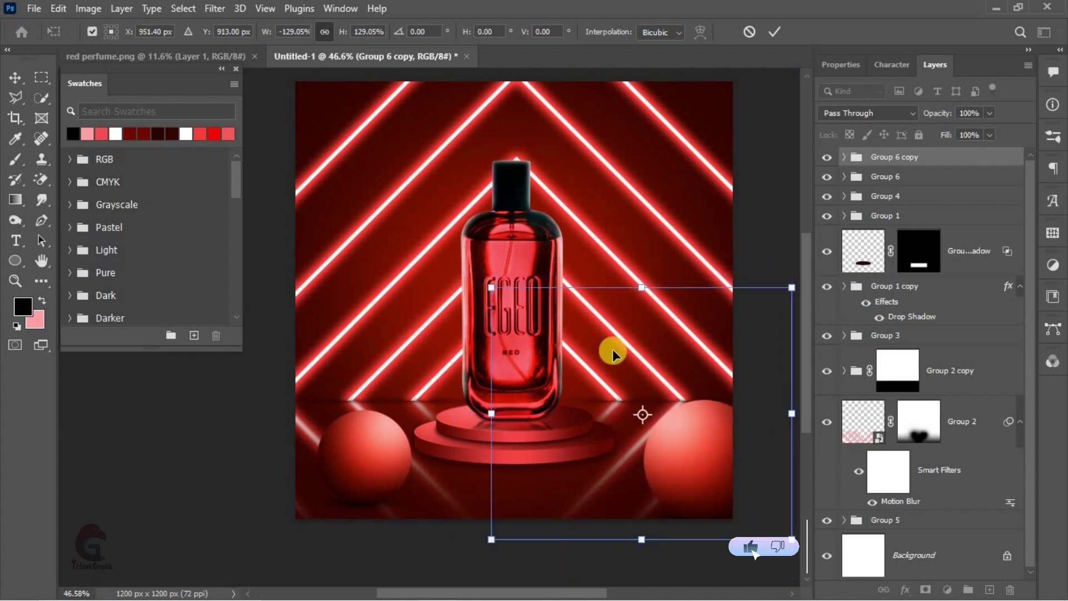
scroll(614, 351, "down", 1)
left_click_drag(646, 418, 665, 423)
key("Return")
scroll(579, 326, "up", 1)
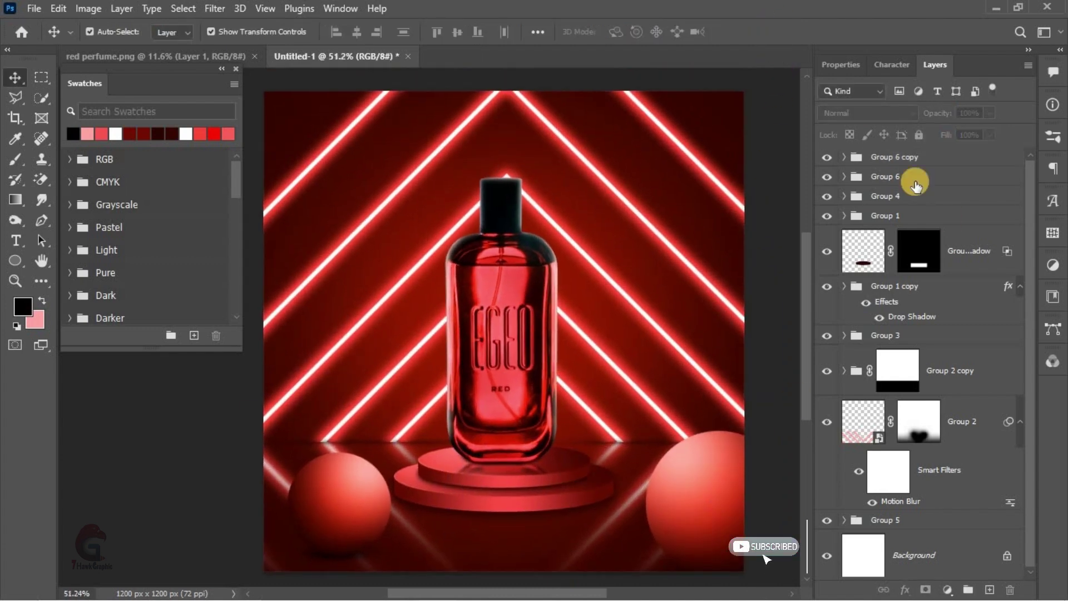
- Duplicate the sphere group again, shrinking the copy and moving it toward the bottle
key("ctrl+j")
left_click(900, 159)
key("ctrl+t")
mouse_move(463, 447)
left_mouse_down()
mouse_move(651, 393)
mouse_move(442, 334)
left_mouse_up()
scroll(406, 239, "up", 2)
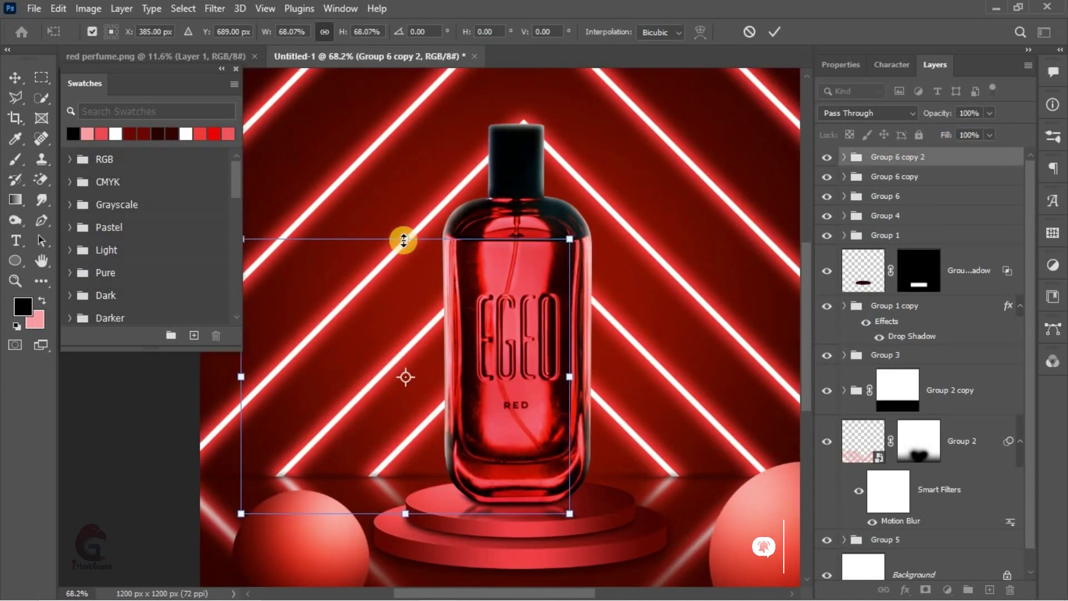
left_click_drag(405, 239, 406, 291)
left_click_drag(483, 391, 489, 453)
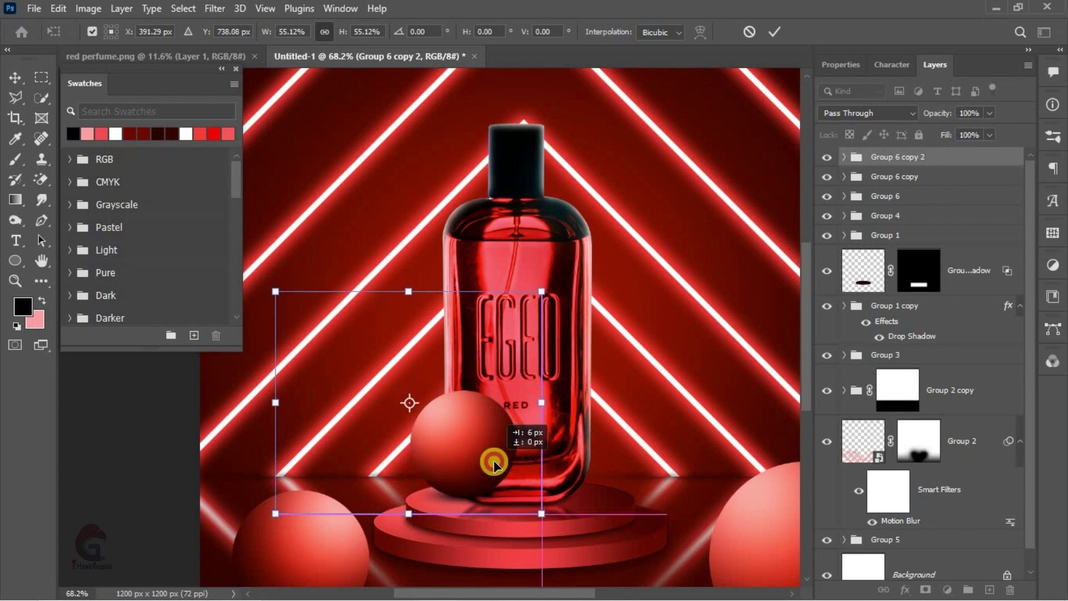
left_click(781, 37)
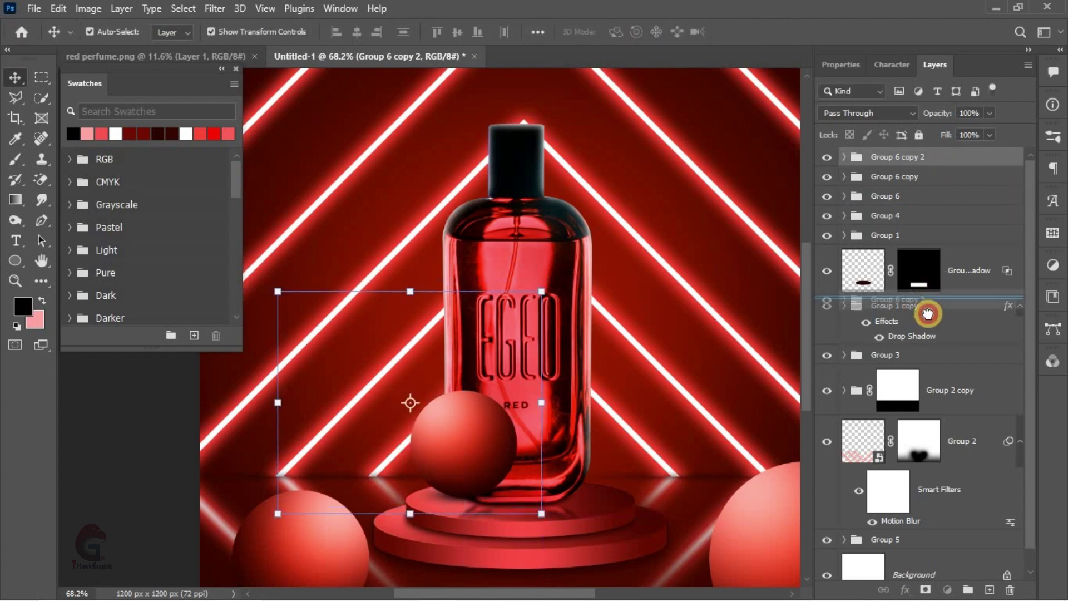
- Move the small sphere behind the bottle group in the layer stack and shrink it further
mouse_move(953, 157)
left_mouse_down()
mouse_move(916, 298)
mouse_move(901, 211)
left_mouse_up()
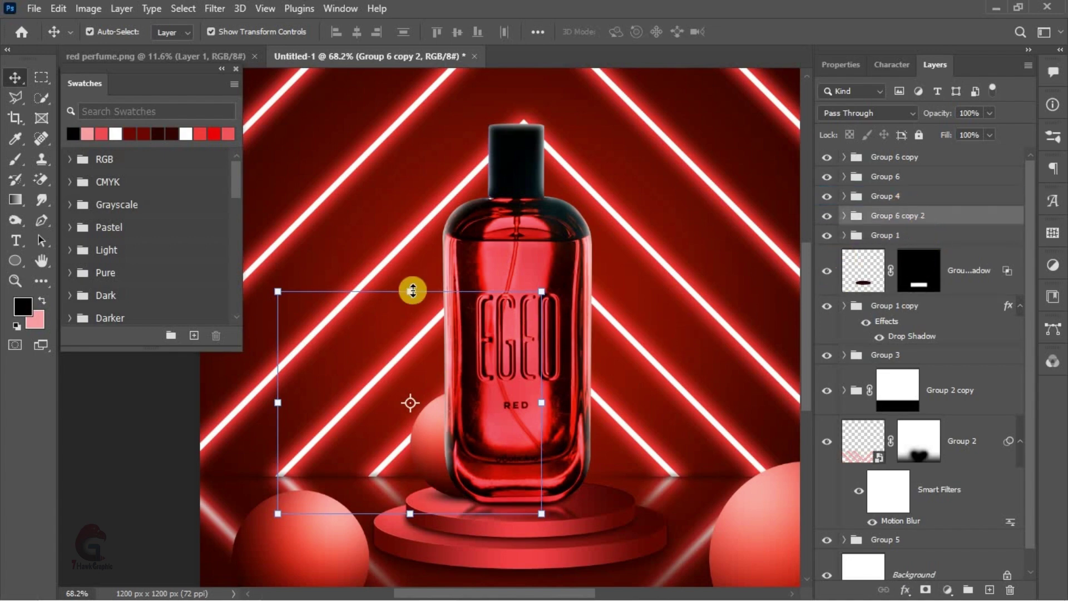
left_click_drag(412, 290, 413, 349)
scroll(439, 487, "up", 3)
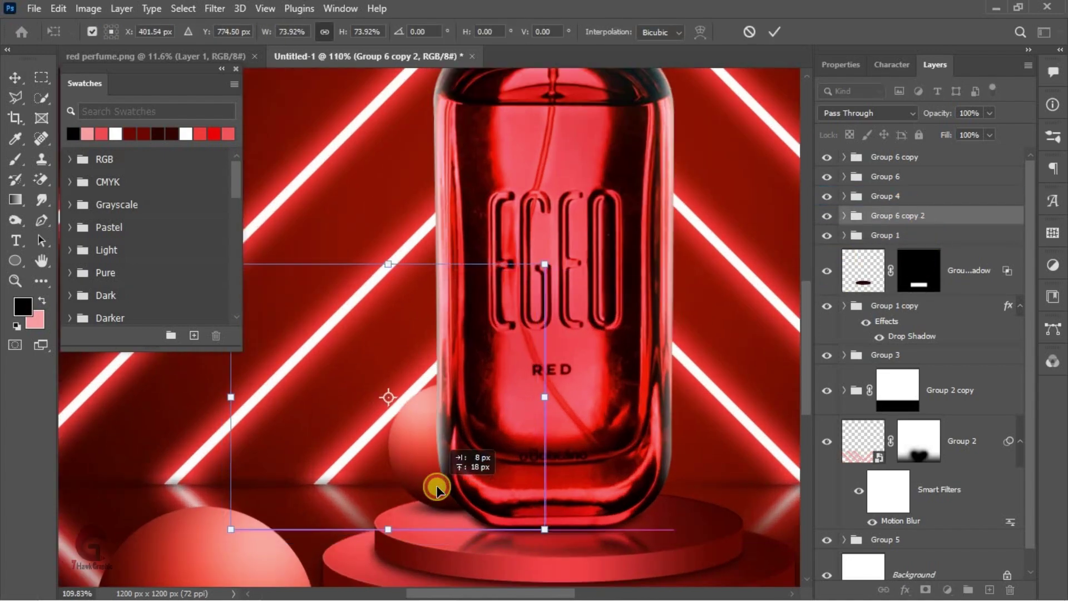
scroll(437, 488, "down", 3)
left_click(766, 40)
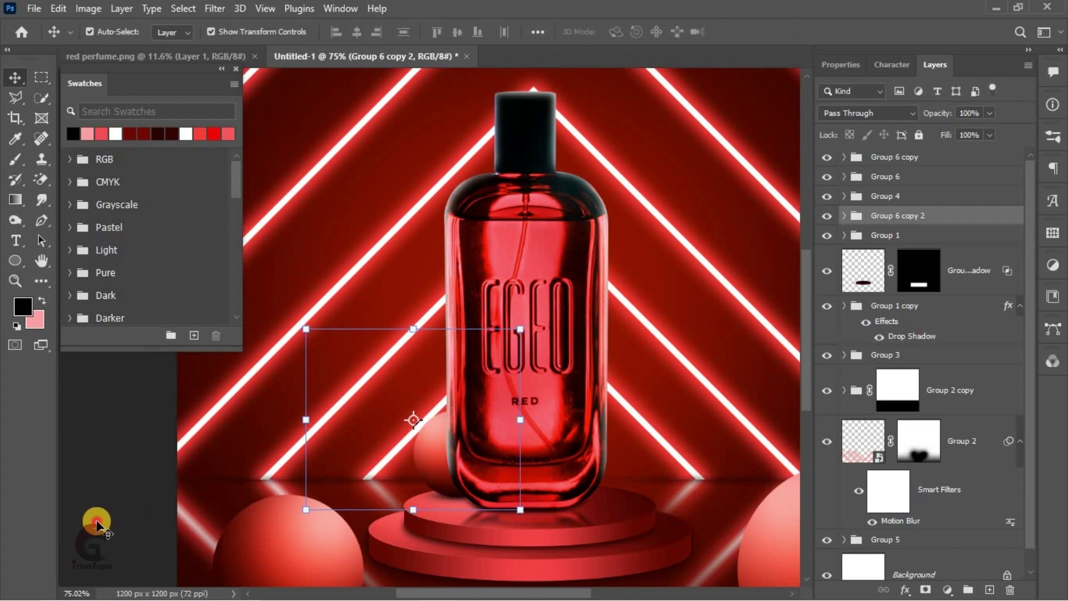
scroll(423, 414, "up", 3)
scroll(449, 401, "up", 2)
- Duplicate the small sphere's Layer 12 highlight and set the copy to Linear Dodge (Add)
left_click(449, 400)
left_click_drag(931, 268, 951, 266)
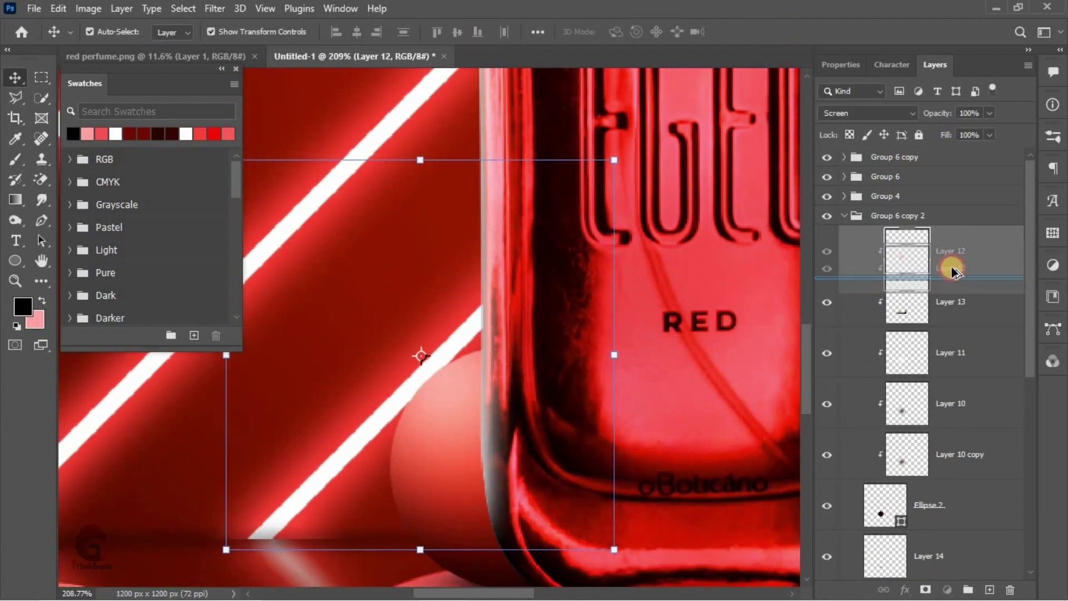
left_click(880, 110)
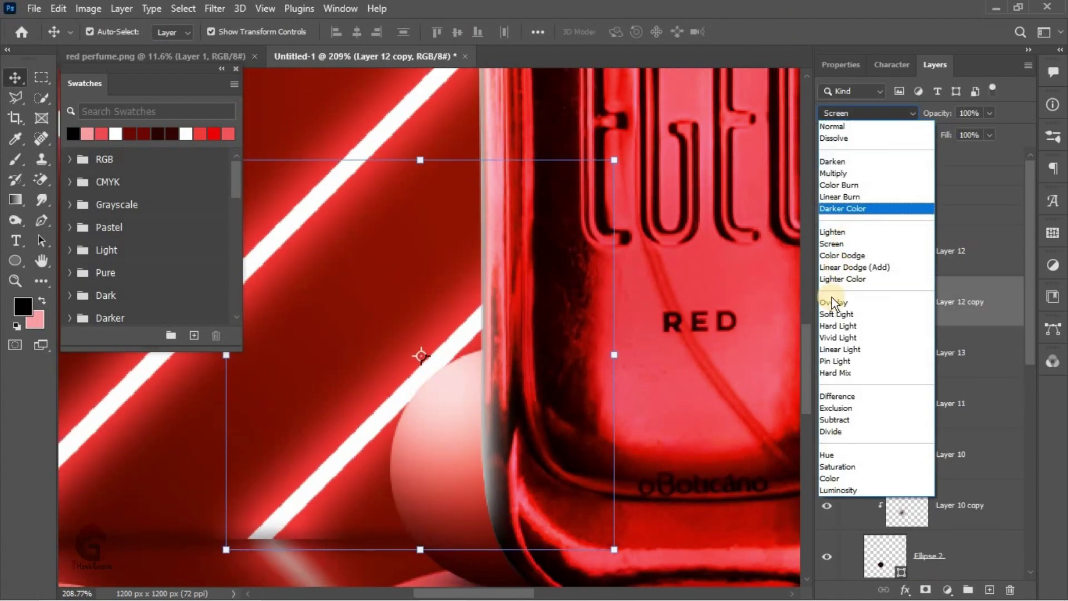
left_click(836, 265)
type("54")
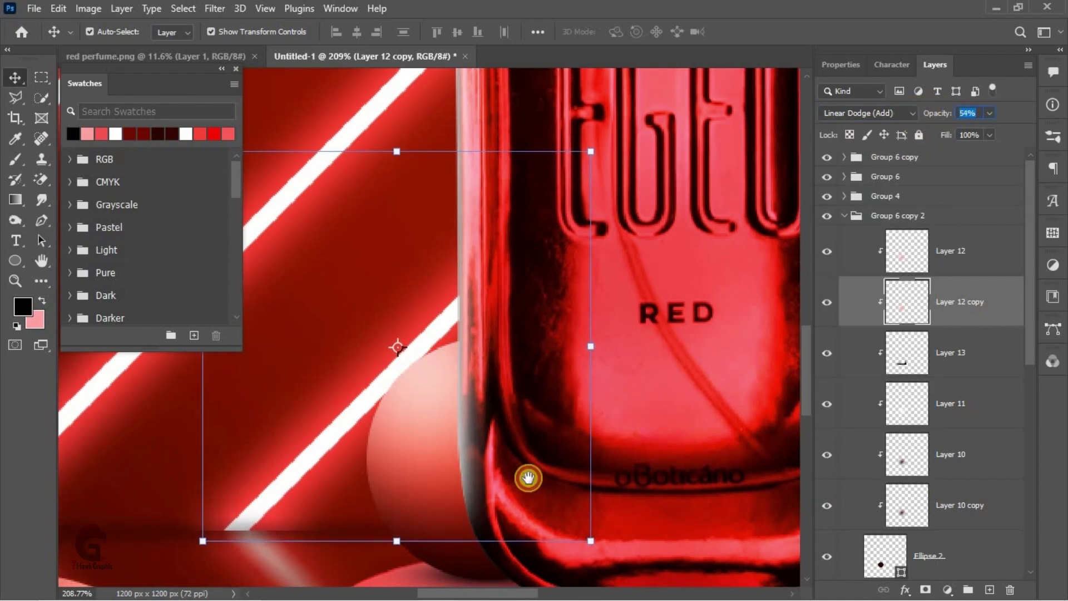
scroll(490, 406, "down", 2)
scroll(286, 477, "down", 4)
scroll(299, 453, "down", 2)
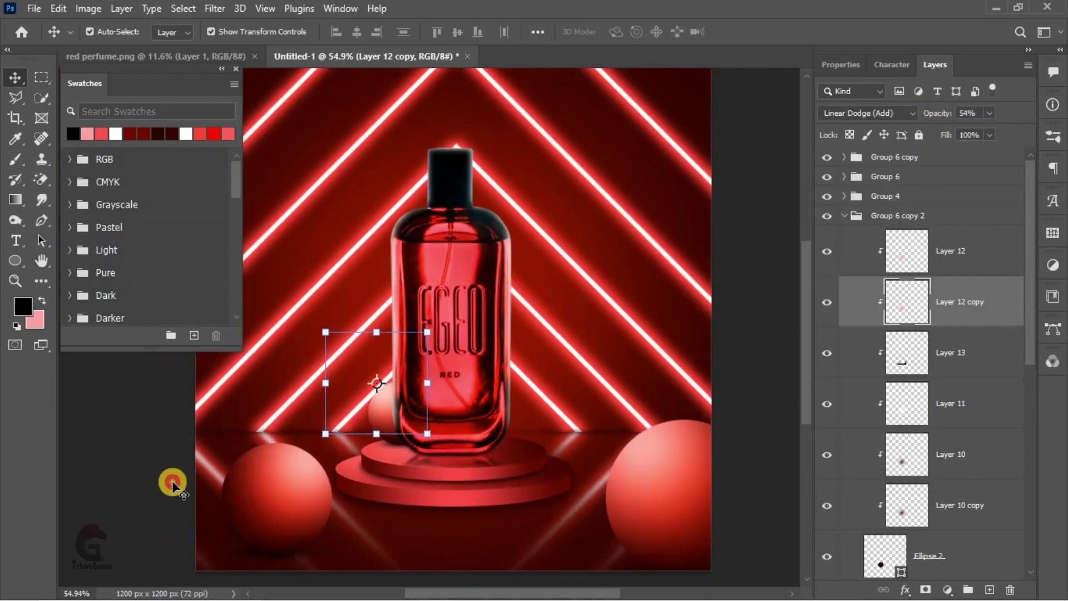
left_click(172, 484)
scroll(453, 425, "up", 2)
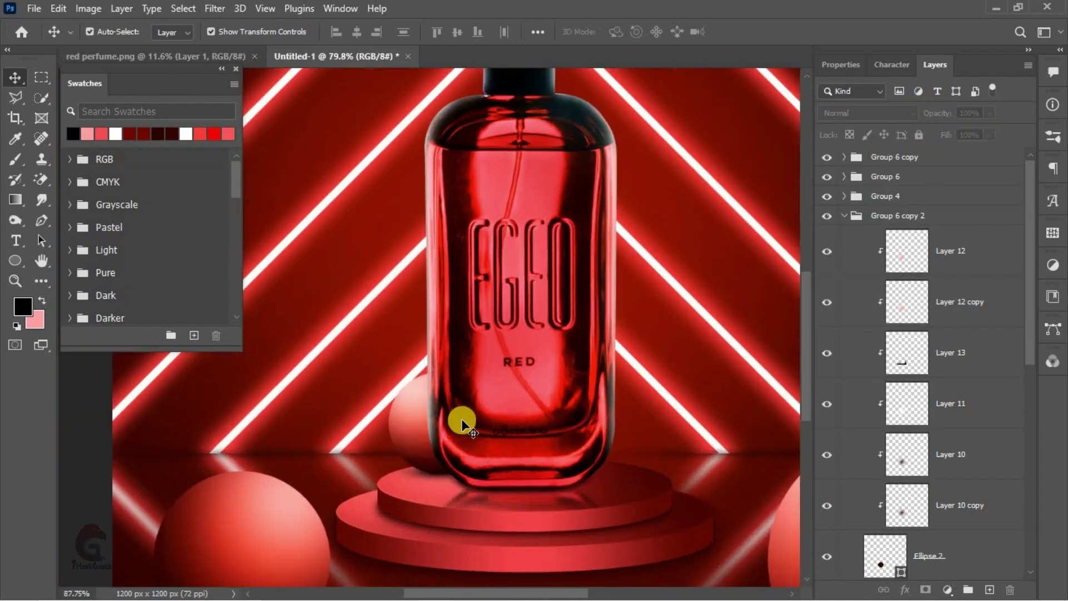
left_click(845, 217)
- Enlarge the small sphere group slightly and nudge it left
left_click(390, 275)
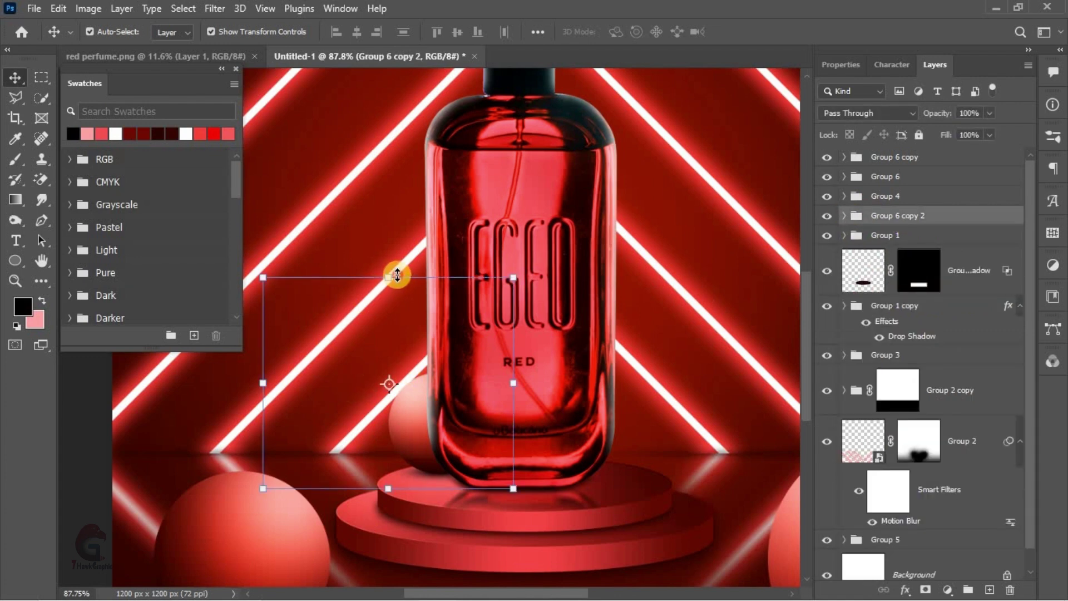
left_click_drag(397, 275, 398, 258)
left_click_drag(413, 396, 406, 397)
scroll(427, 390, "down", 2)
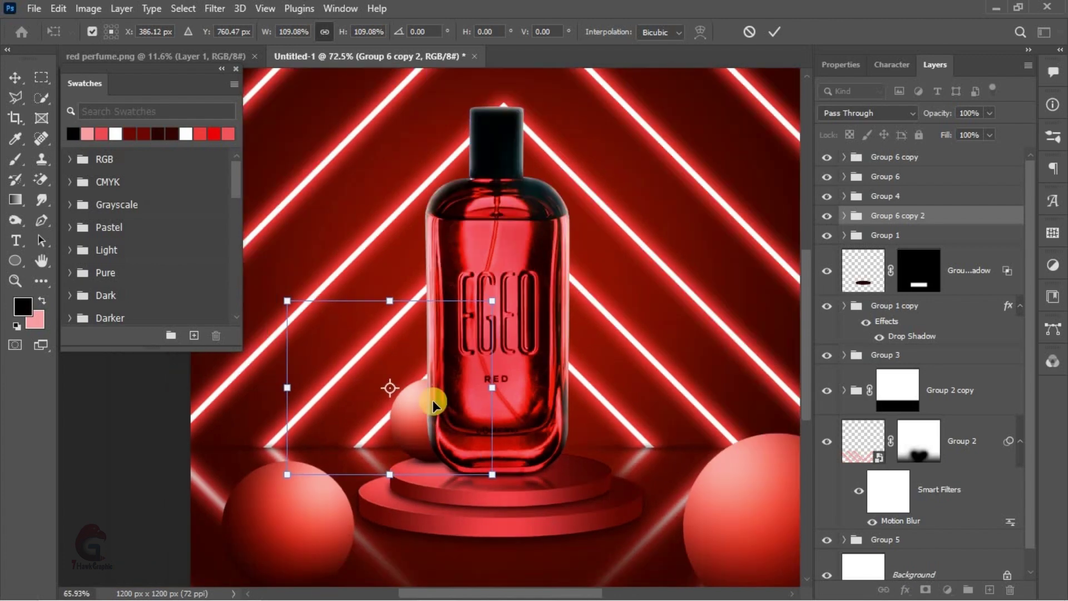
left_click(774, 35)
left_click(151, 443)
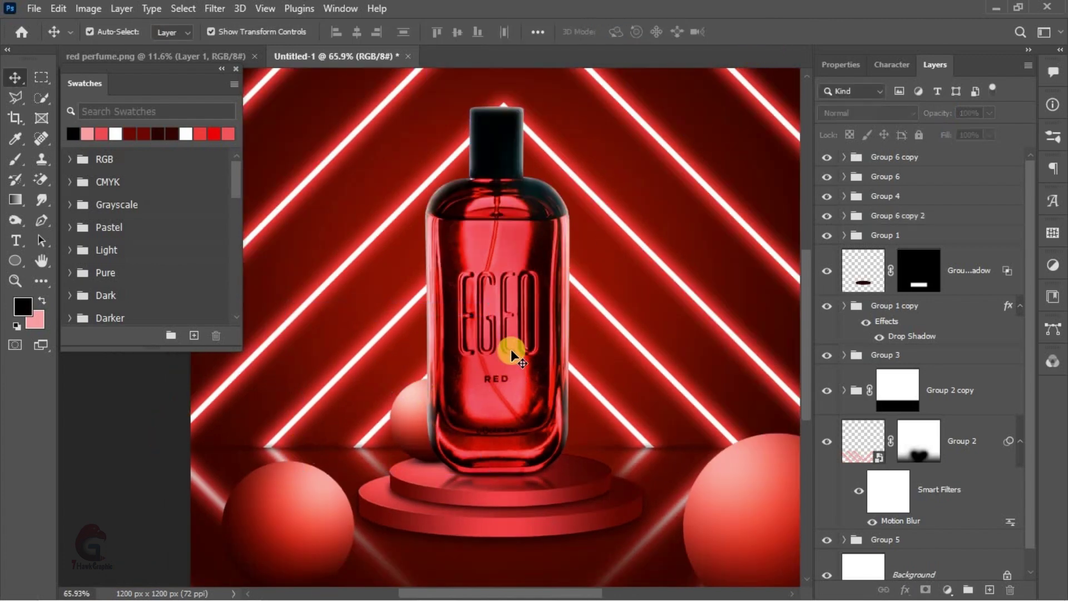
scroll(508, 351, "down", 3)
- Enlarge the left sphere group to about 104%, nudge it lower, and select Group 2
left_click(902, 197)
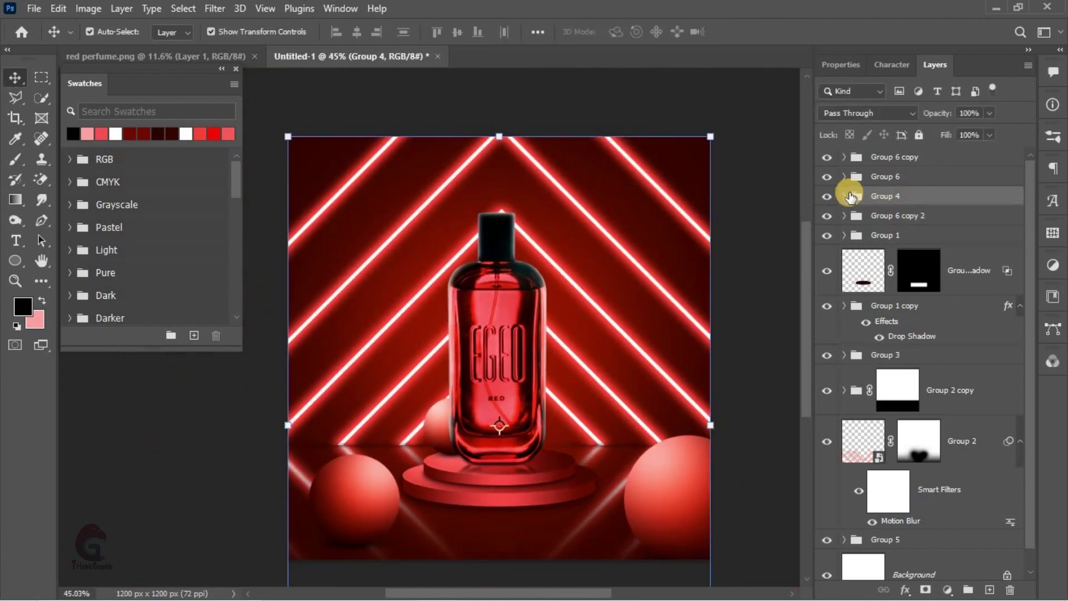
left_click(325, 496)
left_click(845, 177)
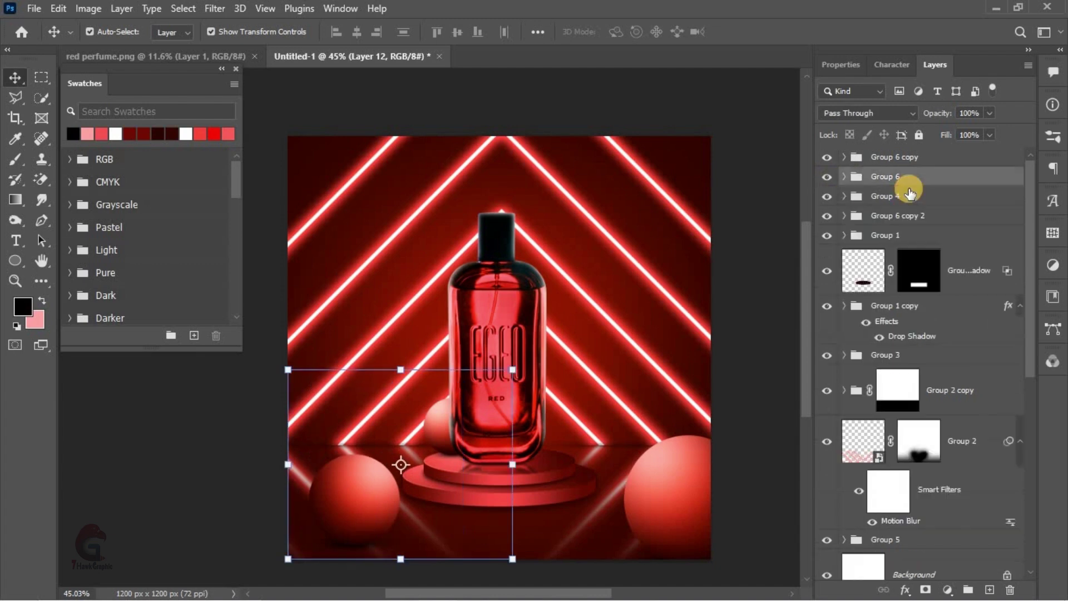
left_click_drag(514, 371, 521, 363)
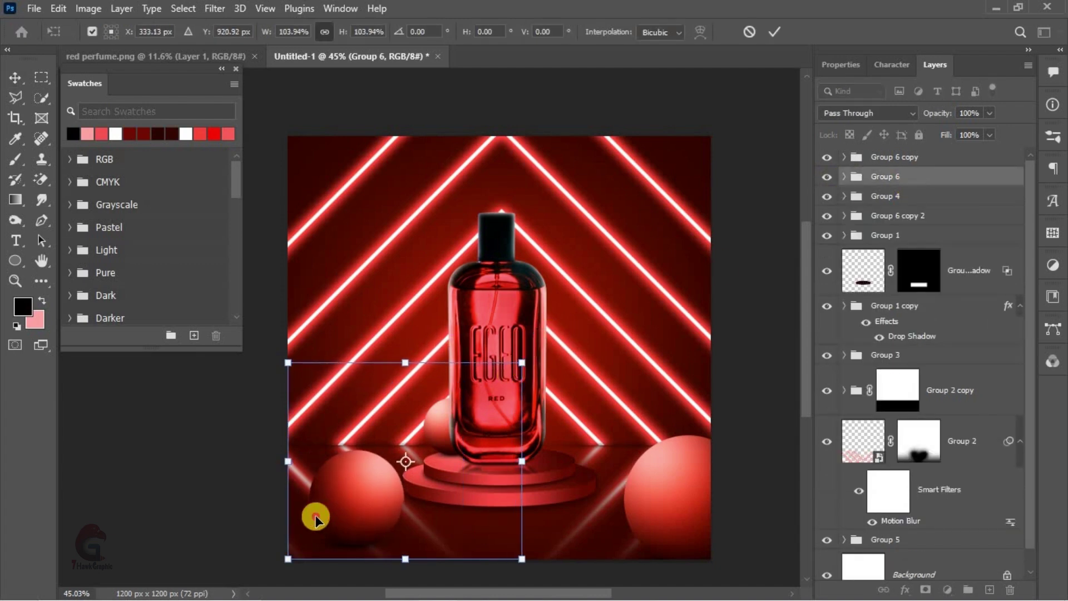
left_click_drag(316, 516, 310, 525)
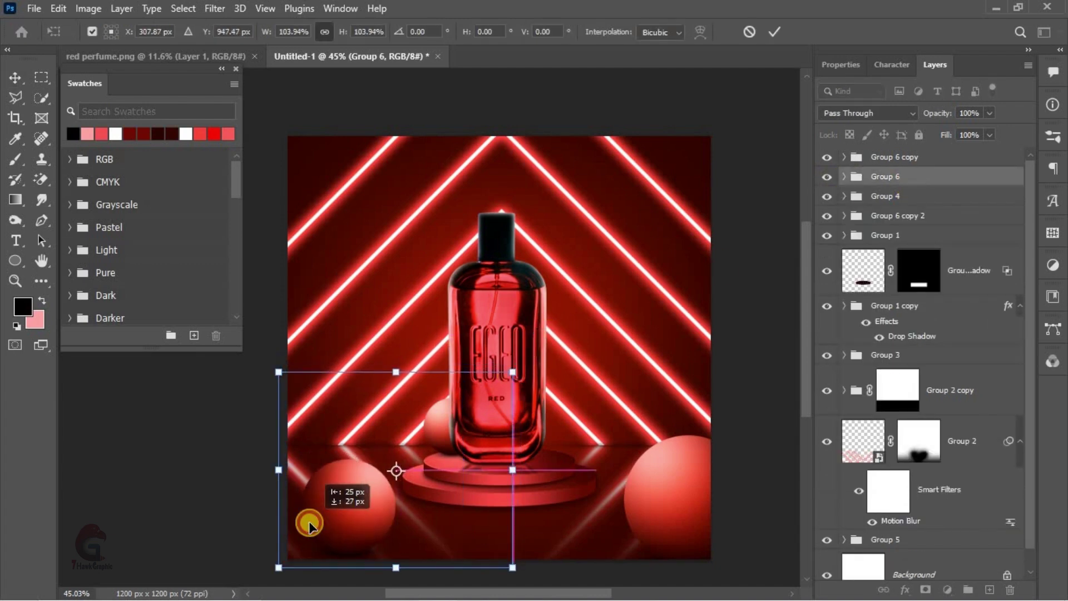
left_click(748, 144)
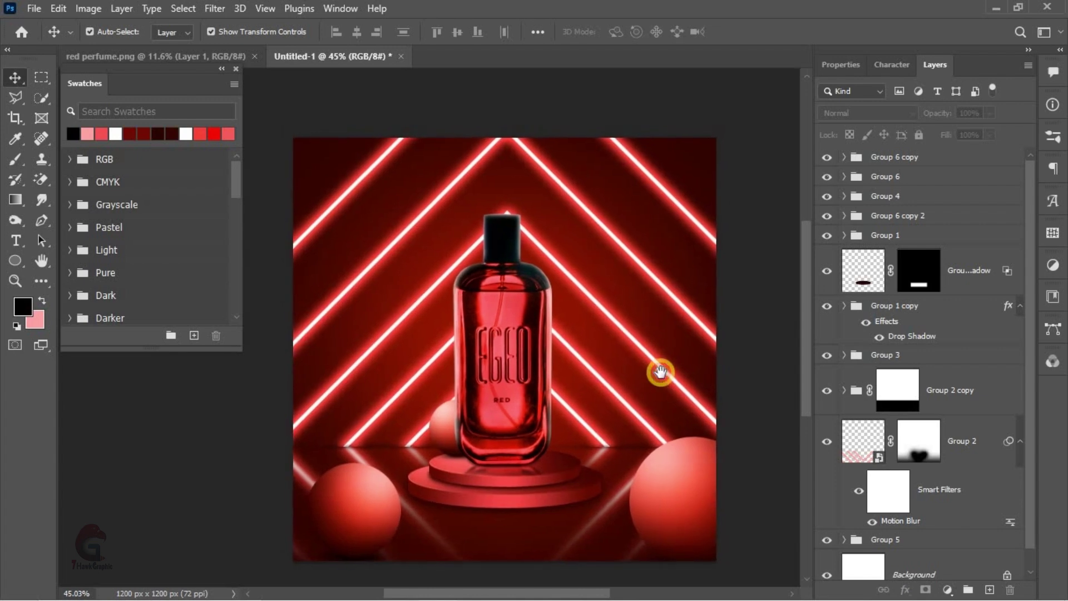
left_click_drag(661, 372, 656, 370)
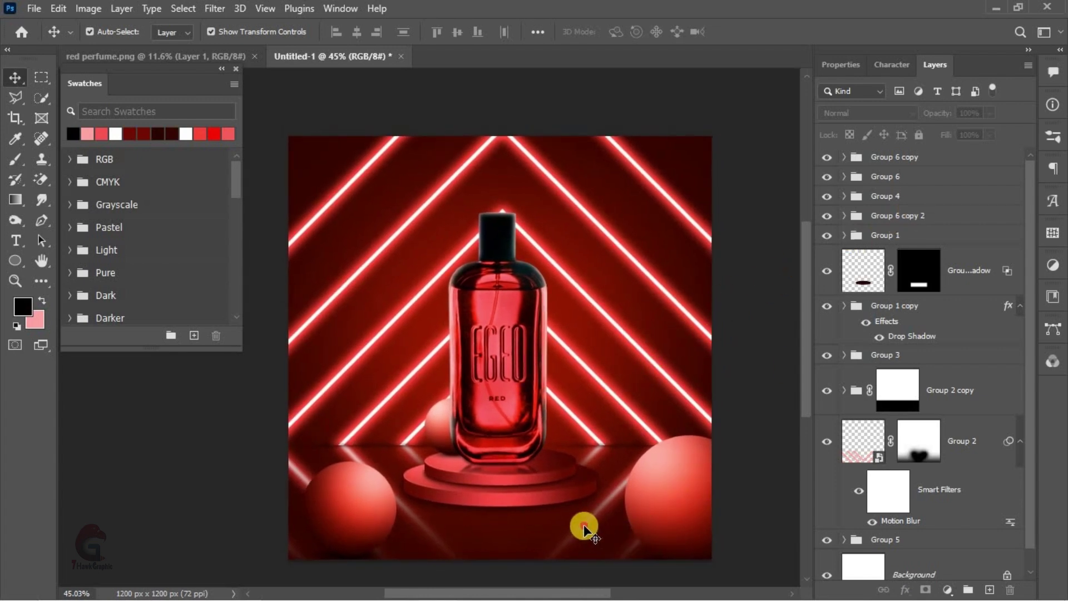
left_click(868, 464)
- Add a Gaussian Blur of about 8.2 pixels radius to Group 2 above its Motion Blur
left_click(217, 8)
mouse_move(224, 209)
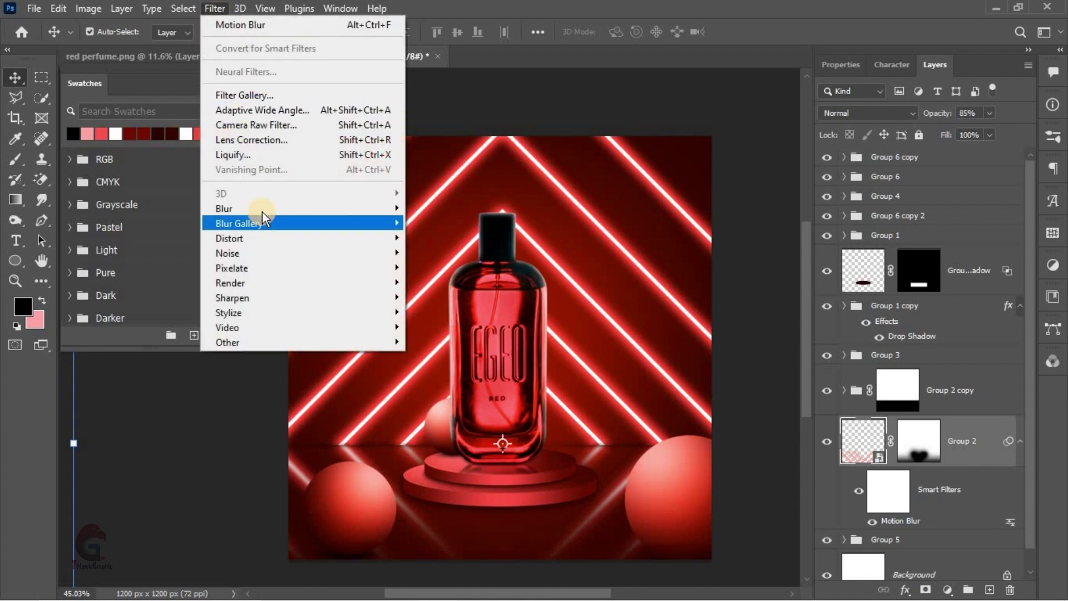
left_click(523, 266)
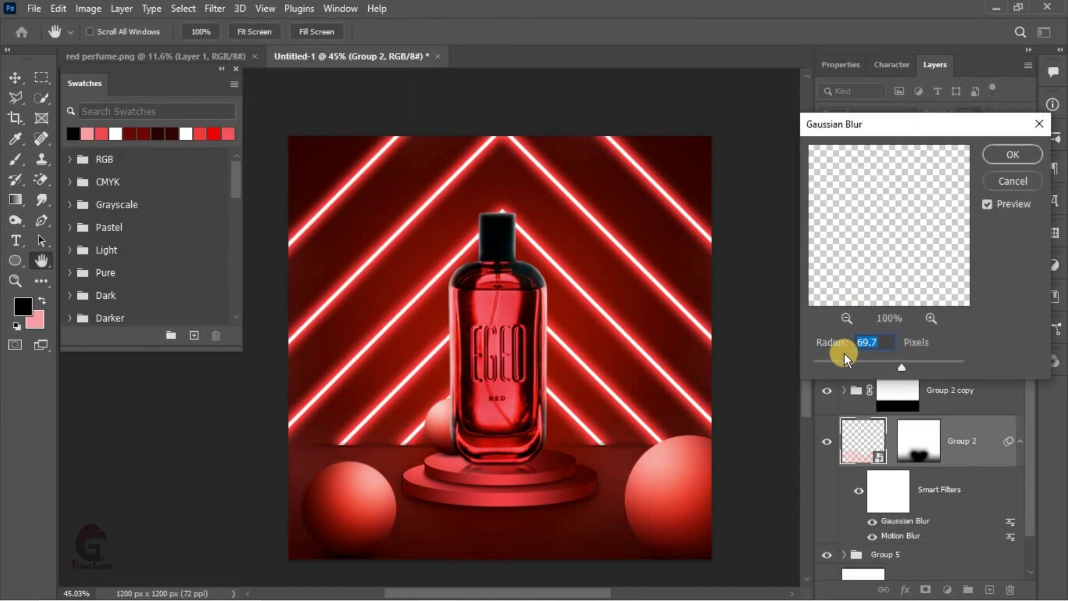
left_click(827, 363)
left_click_drag(827, 362, 836, 365)
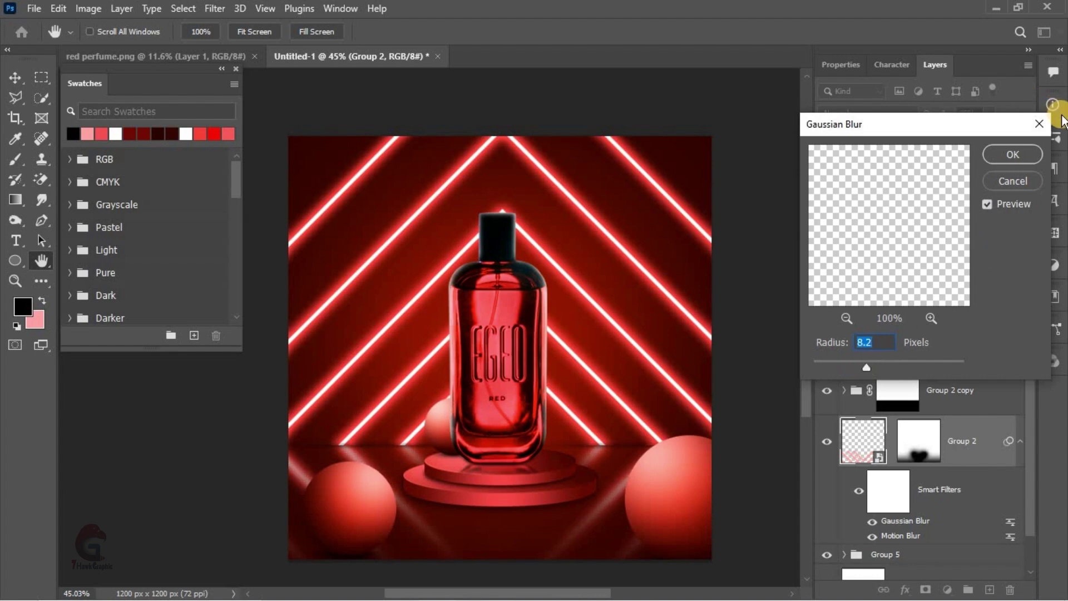
key("Return")
left_click(760, 239)
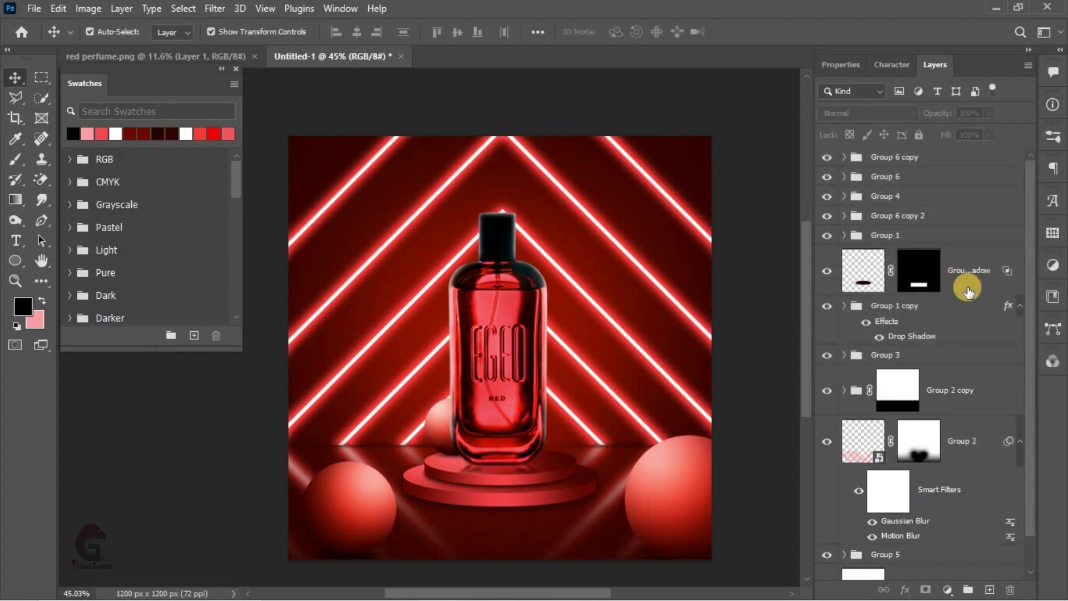
left_click(901, 161)
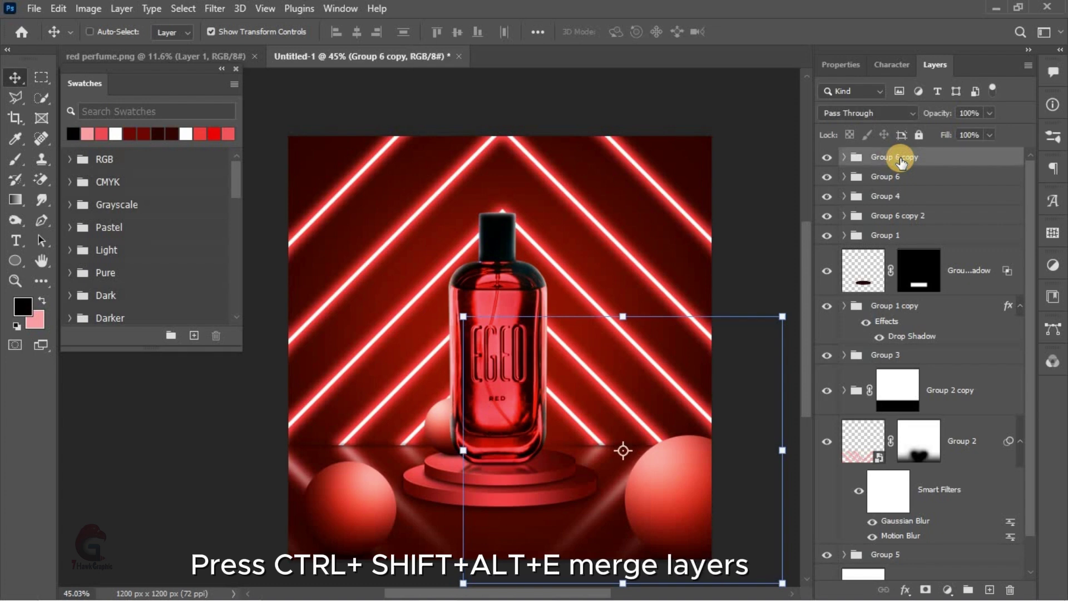
- Stamp all visible layers into a new Layer 15 and convert it to a smart object
key("ctrl+shift+alt+e")
right_click(899, 186)
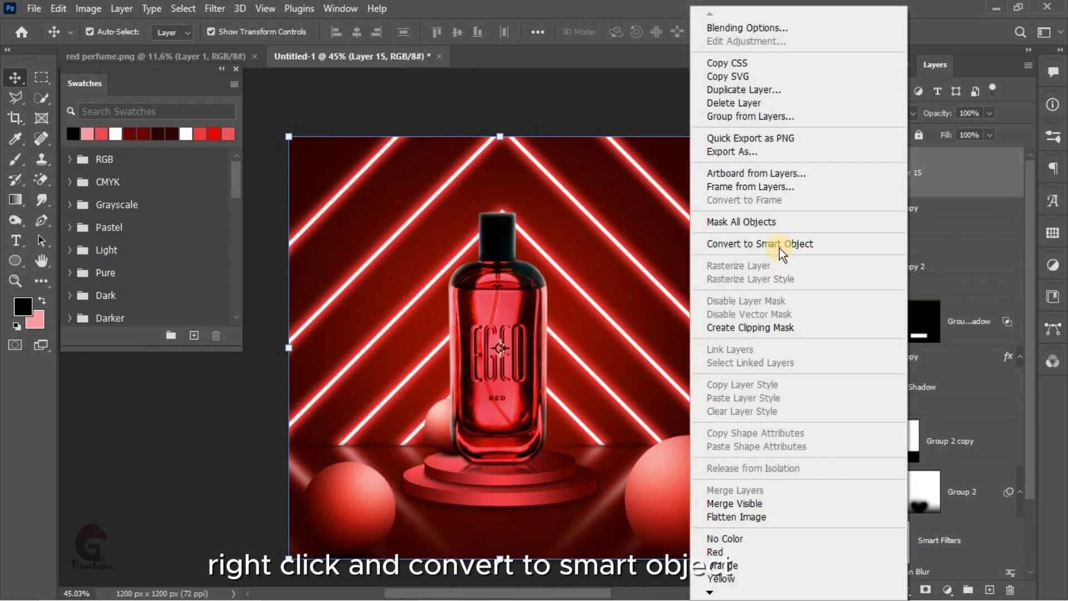
left_click(779, 245)
- Apply a Camera Raw Filter: slightly cooler white balance, higher exposure, deeper blacks, -20 vignette
left_click(215, 8)
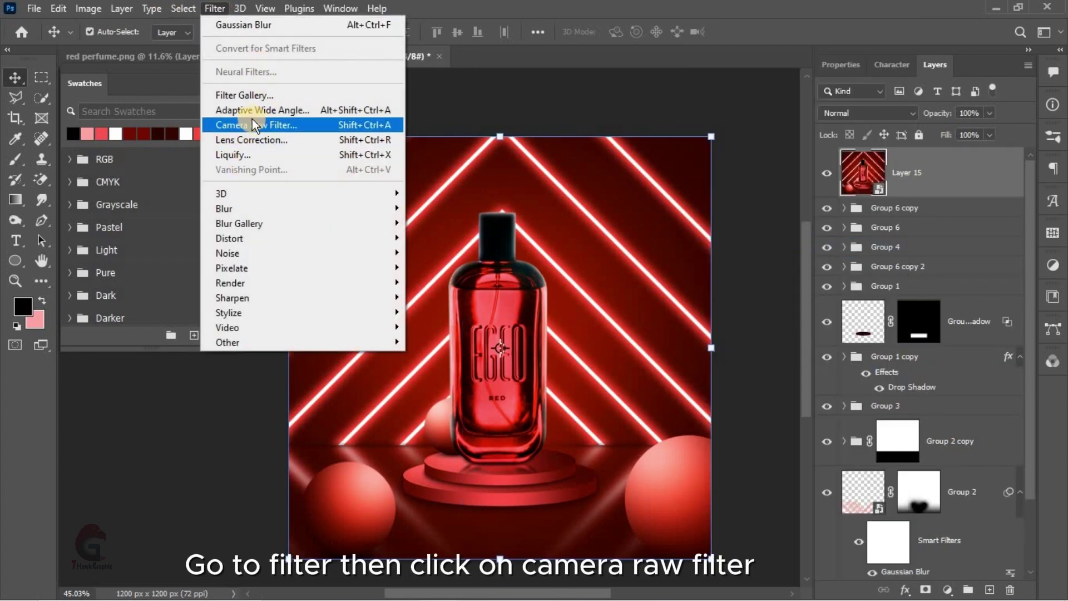
left_click(259, 125)
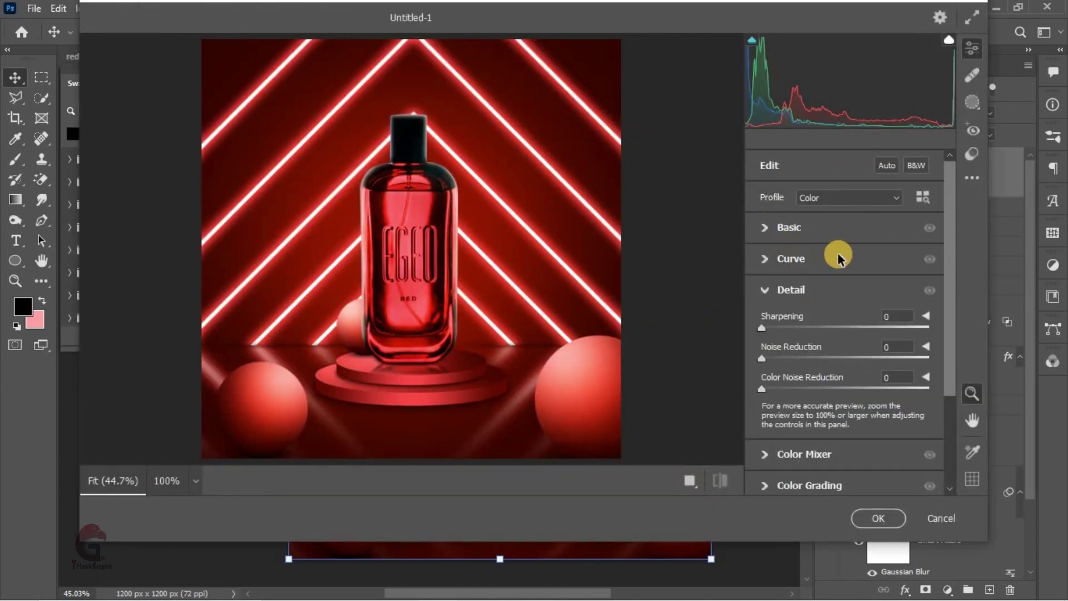
left_click(837, 227)
left_click_drag(848, 225, 846, 228)
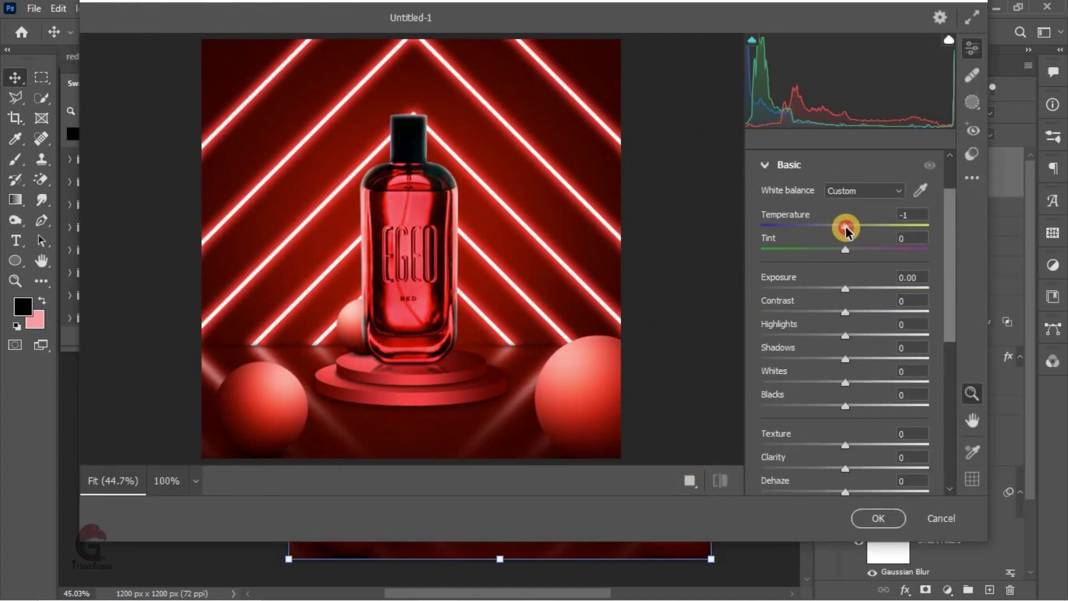
left_click_drag(845, 284, 853, 335)
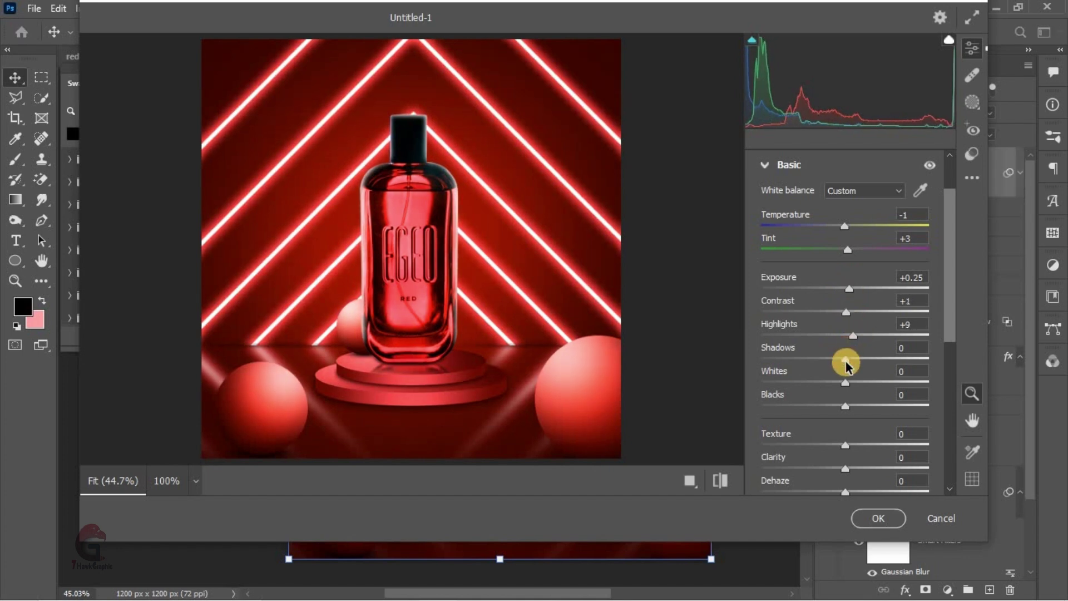
mouse_move(834, 384)
left_mouse_down()
mouse_move(853, 383)
mouse_move(838, 405)
left_mouse_up()
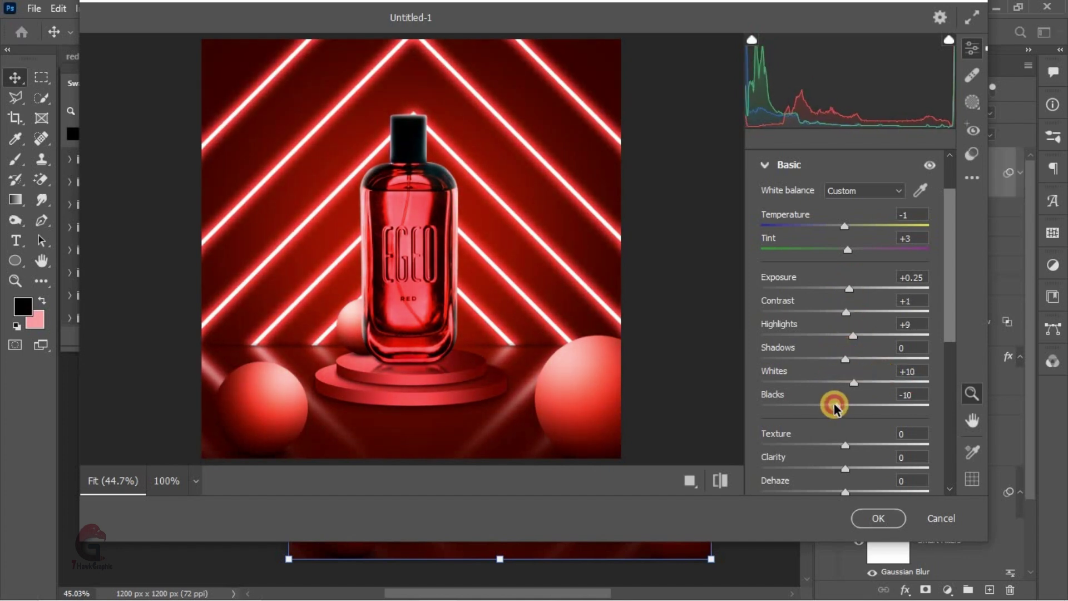
scroll(853, 409, "down", 3)
left_click(846, 426)
mouse_move(845, 449)
left_mouse_down()
mouse_move(801, 447)
mouse_move(829, 449)
left_mouse_up()
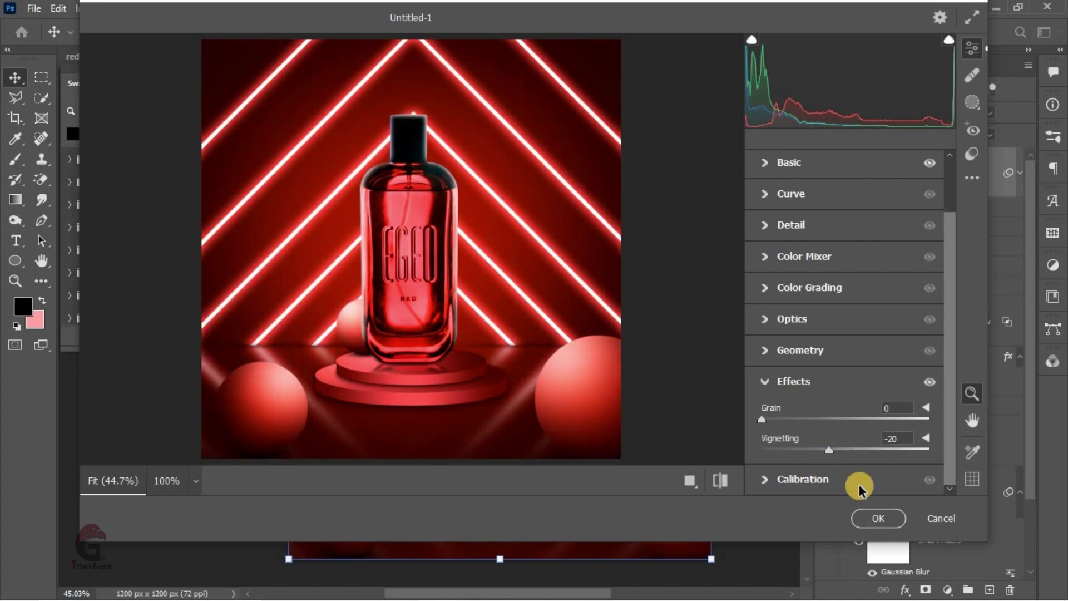
left_click(871, 518)
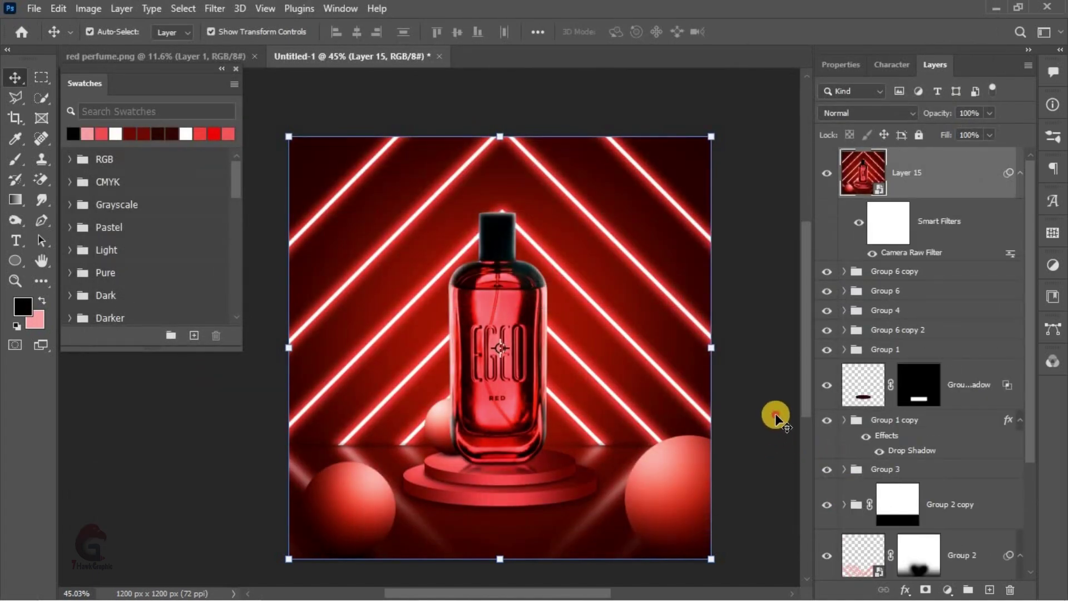
- Add a Curves adjustment above Layer 15 with the curve pulled down to darken
left_click(776, 417)
scroll(577, 332, "up", 1)
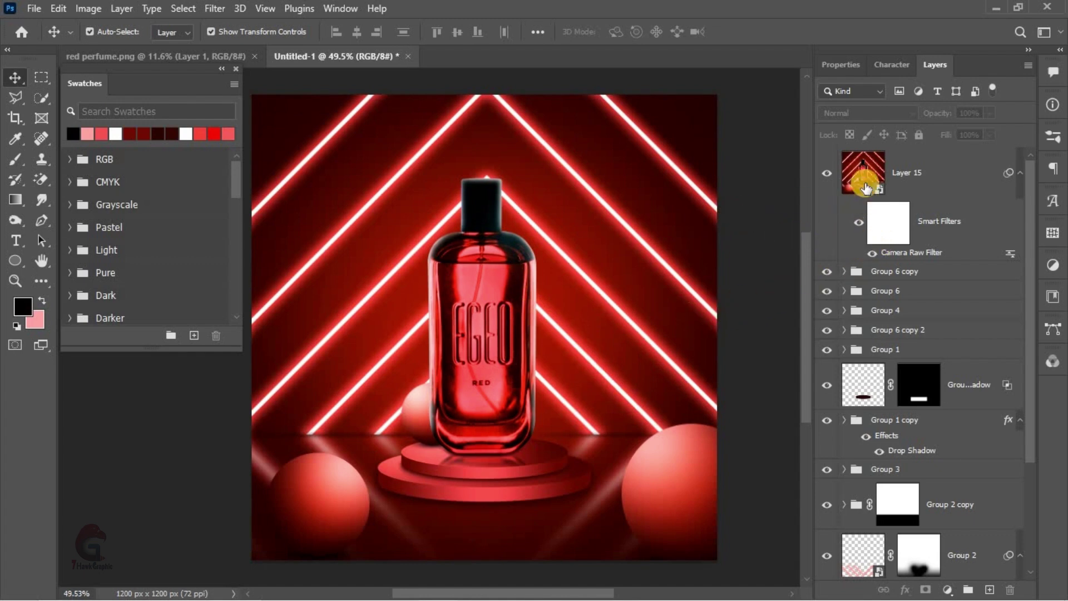
left_click(907, 170)
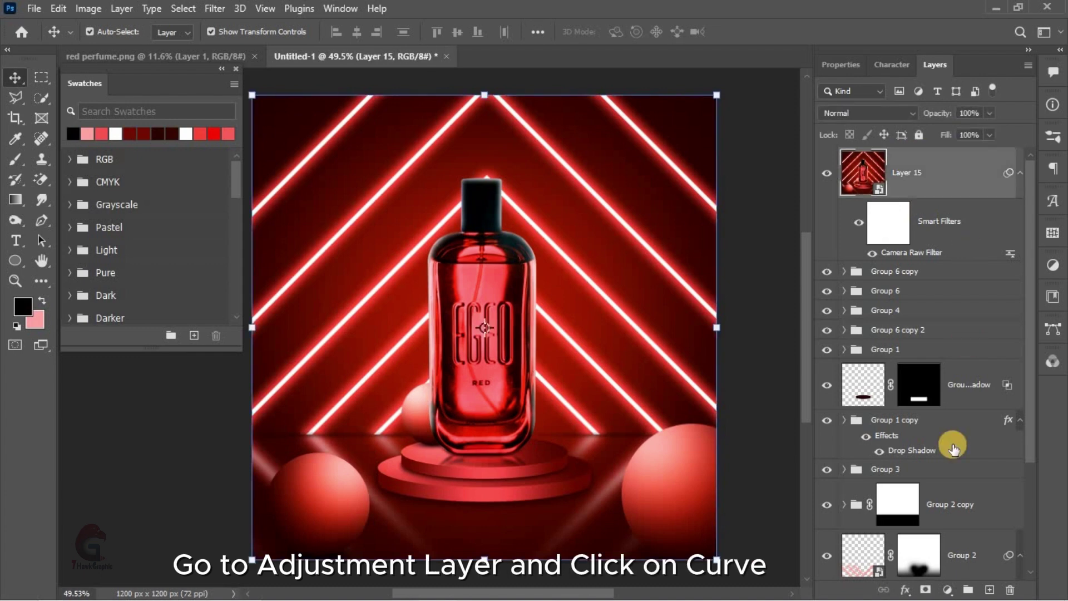
left_click(946, 590)
left_click(973, 389)
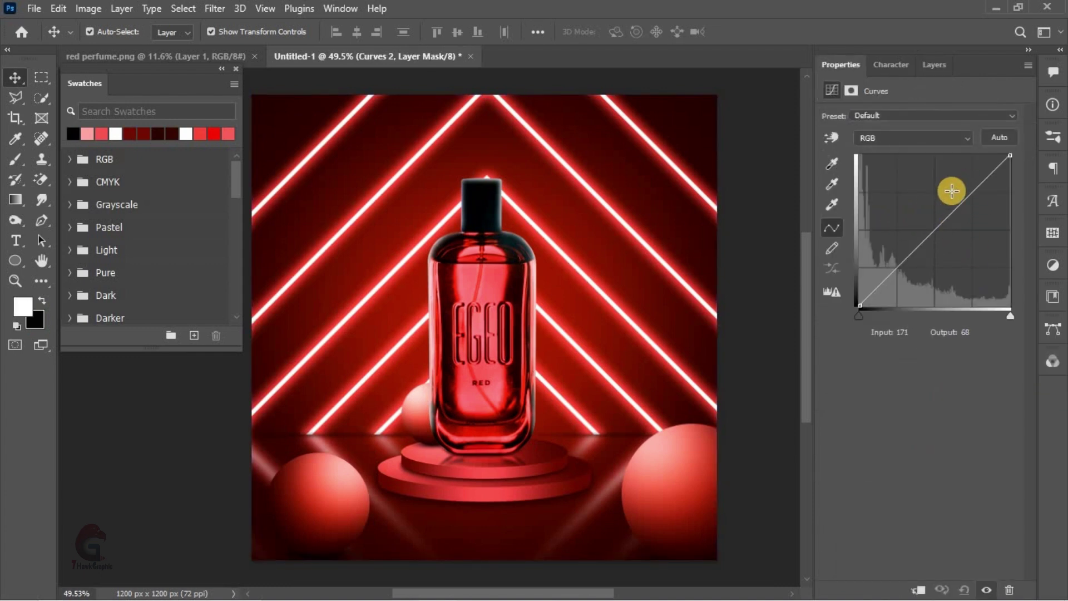
left_click_drag(952, 191, 961, 194)
left_click_drag(894, 264, 905, 258)
left_click(934, 65)
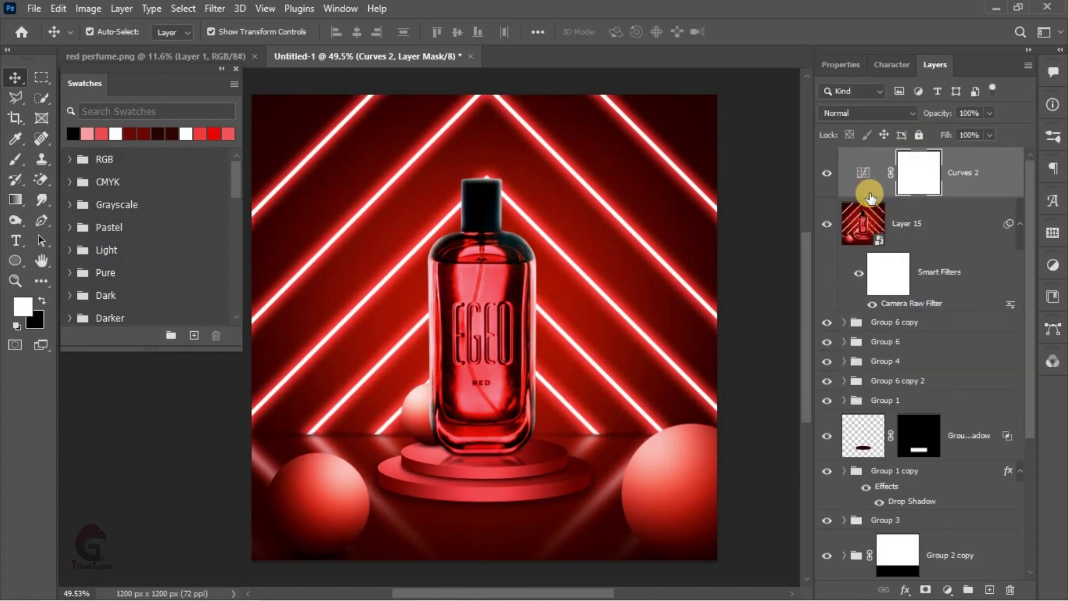
- Paint black with a soft brush on the Curves 2 mask over the lower scene and top area
left_click(828, 173)
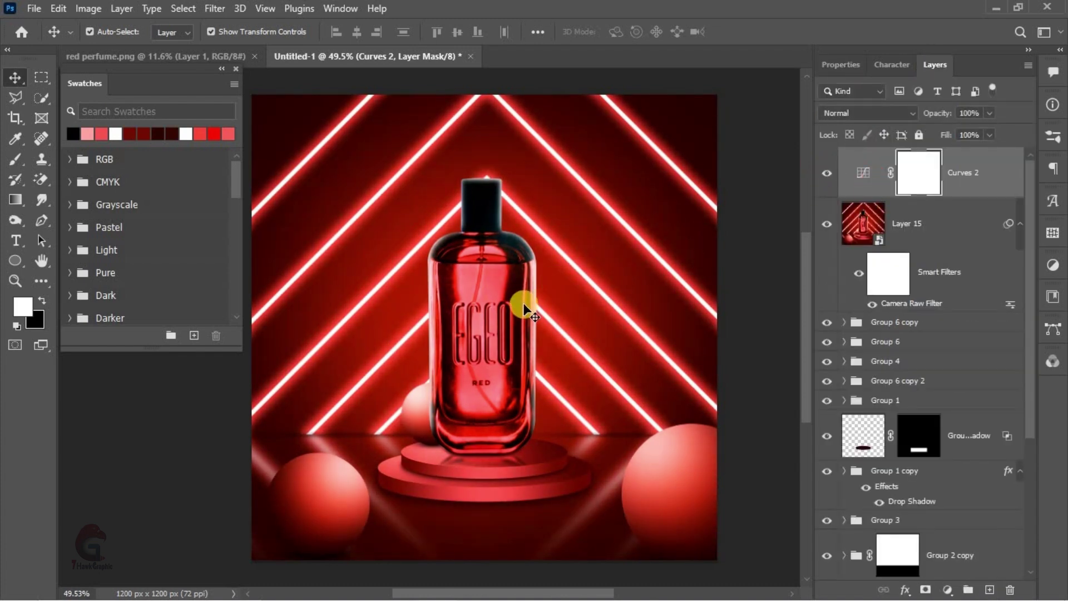
scroll(523, 306, "down", 1)
key("b")
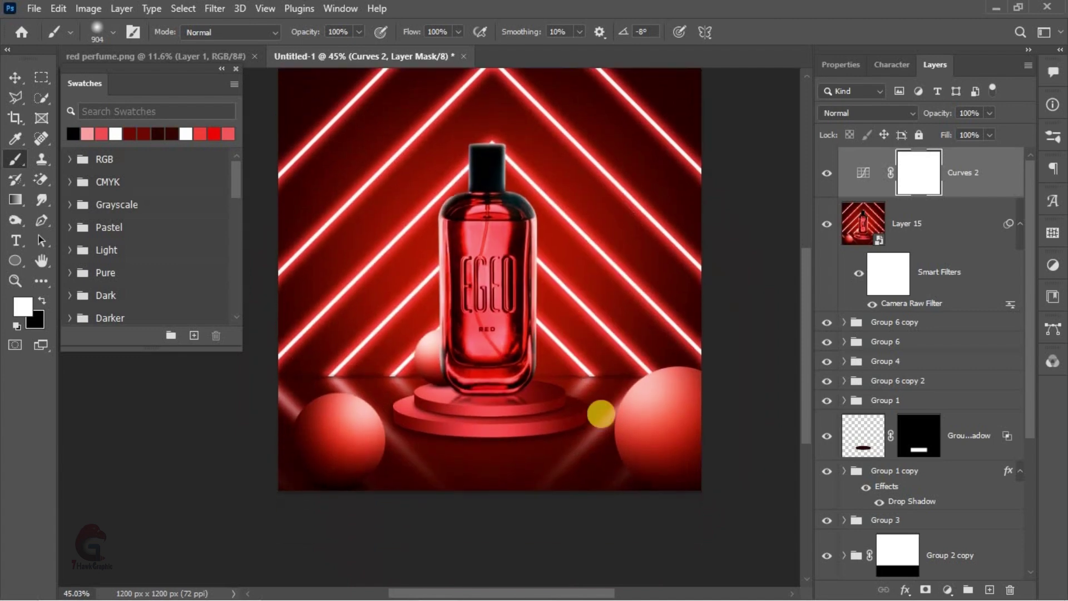
key("x")
mouse_move(601, 414)
left_mouse_down()
mouse_move(512, 465)
mouse_move(345, 429)
left_mouse_up()
scroll(662, 339, "up", 1)
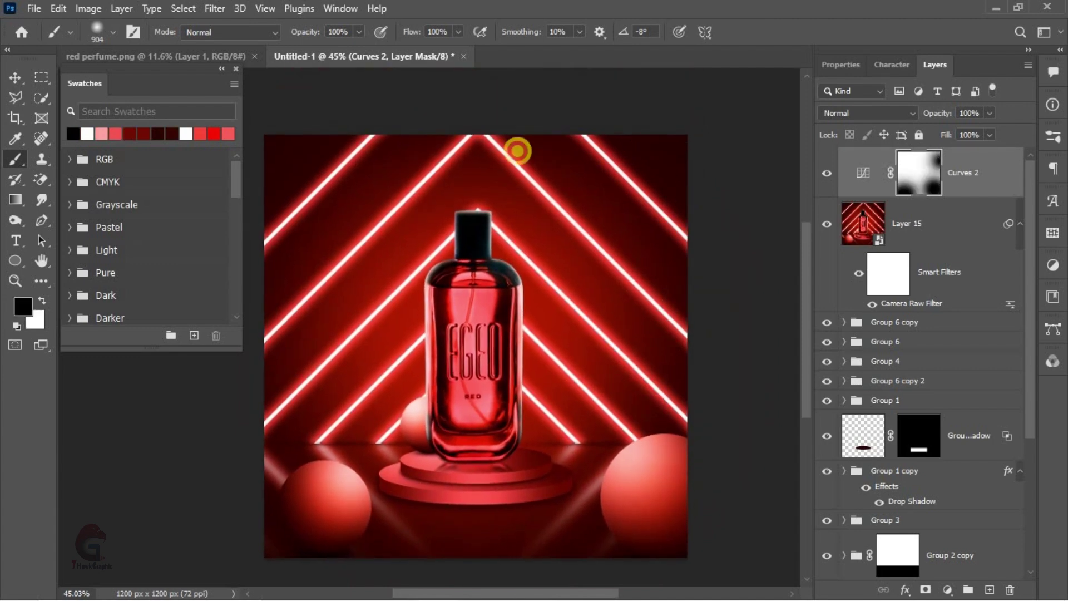
mouse_move(517, 151)
left_mouse_down()
mouse_move(328, 179)
mouse_move(285, 242)
left_mouse_up()
scroll(519, 384, "up", 1)
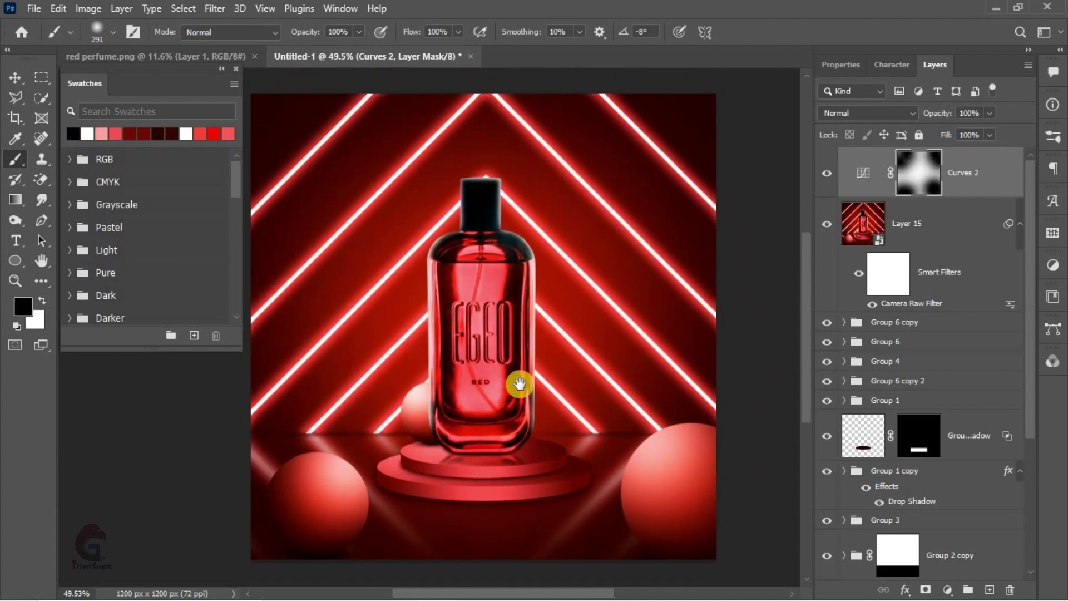
left_click(16, 78)
left_click(221, 68)
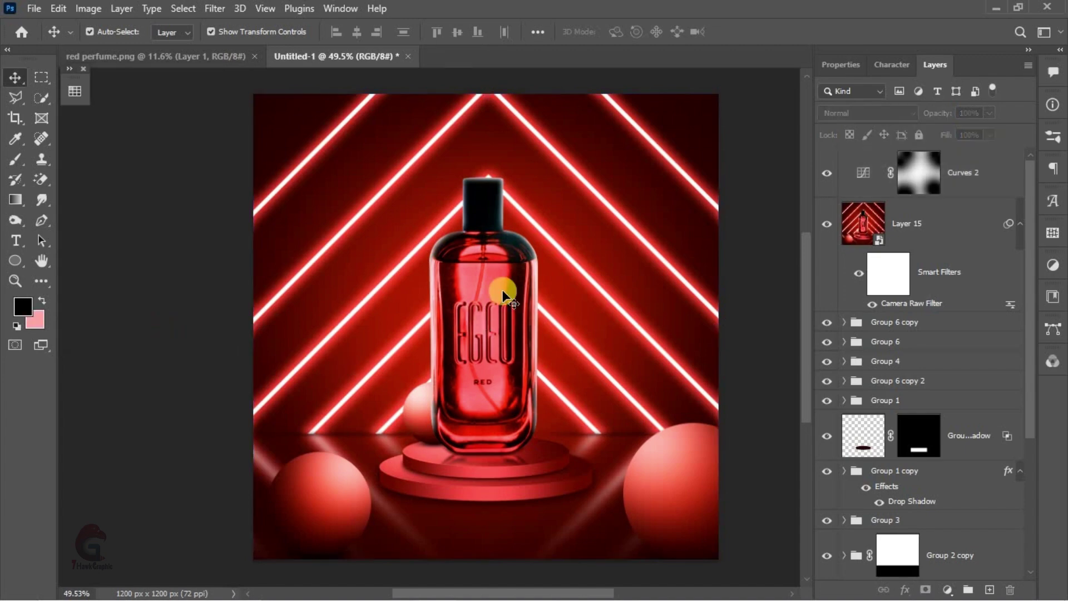